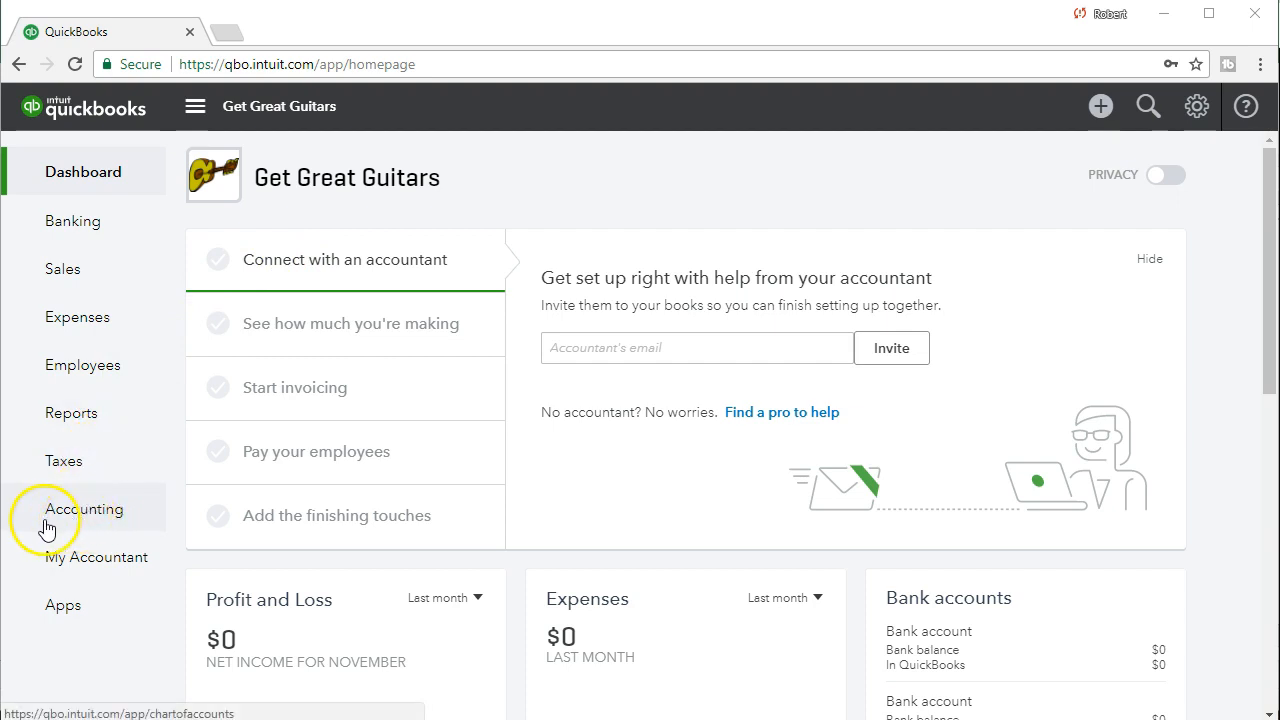
Open the Chart of Accounts and review the listed accounts by type, from receivables and equity through income and expenses.
click(87, 522)
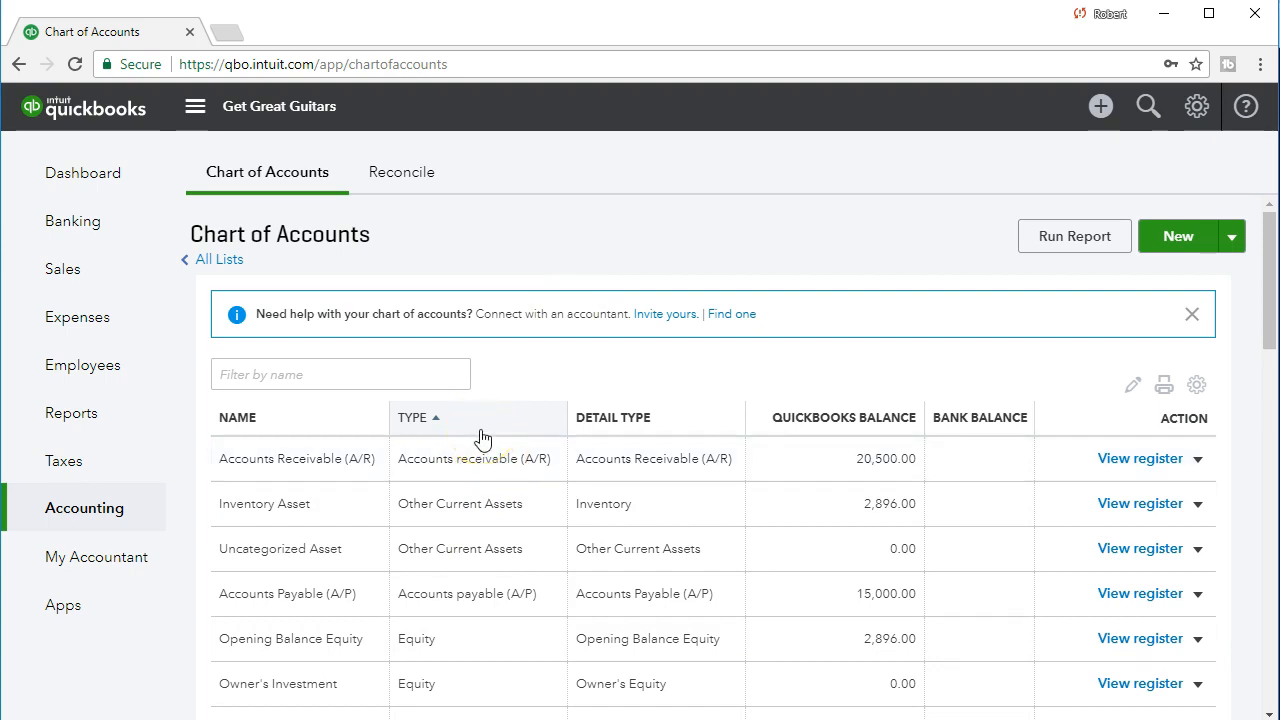
scroll(481, 437, down, 1)
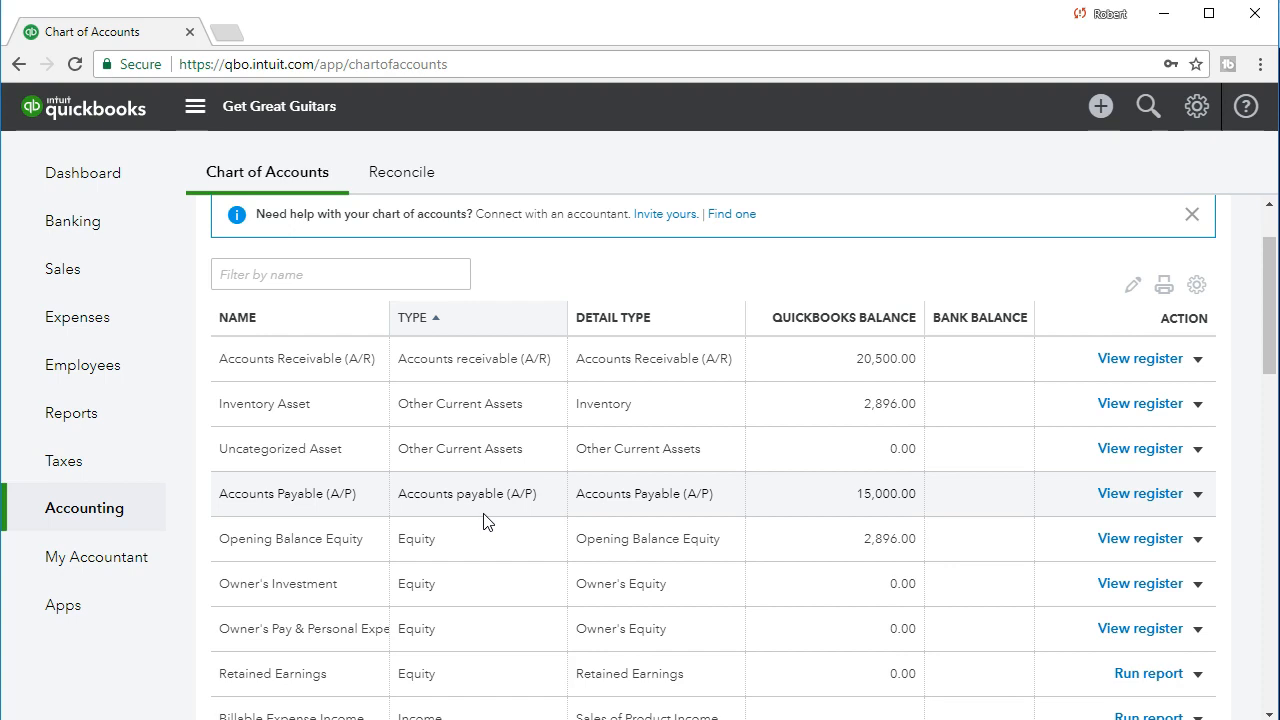
click(422, 554)
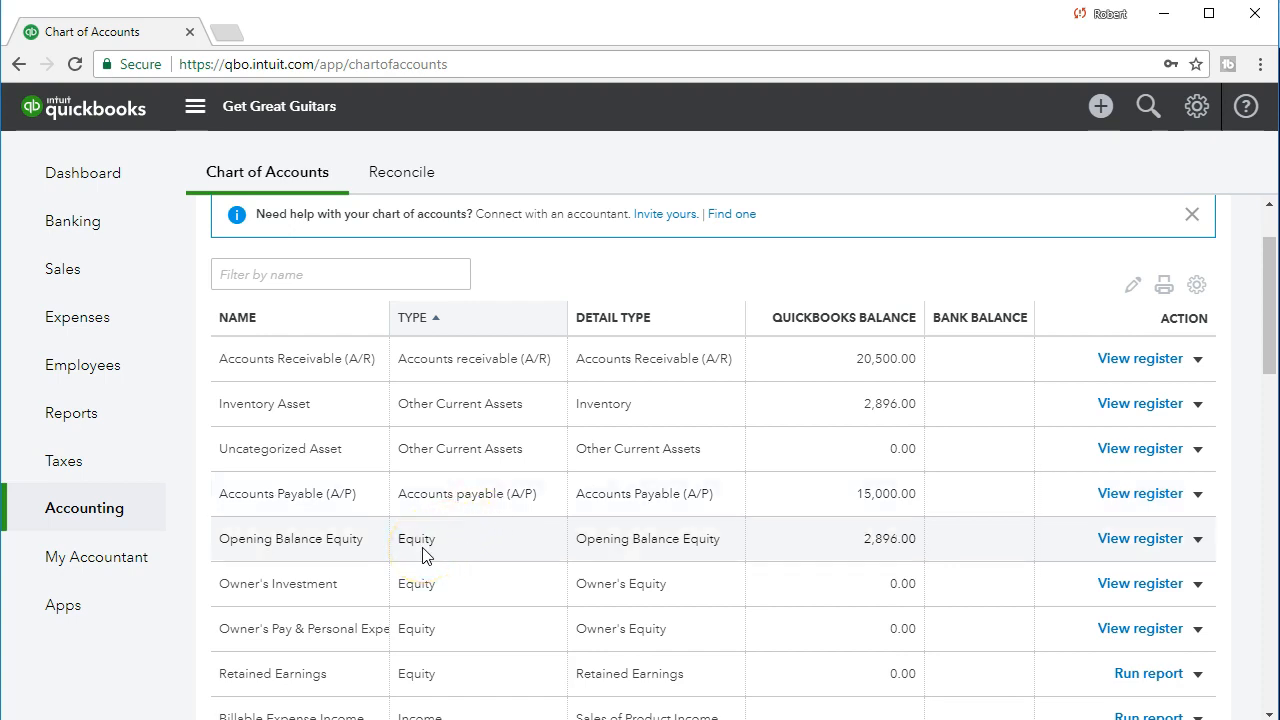
scroll(422, 554, down, 1)
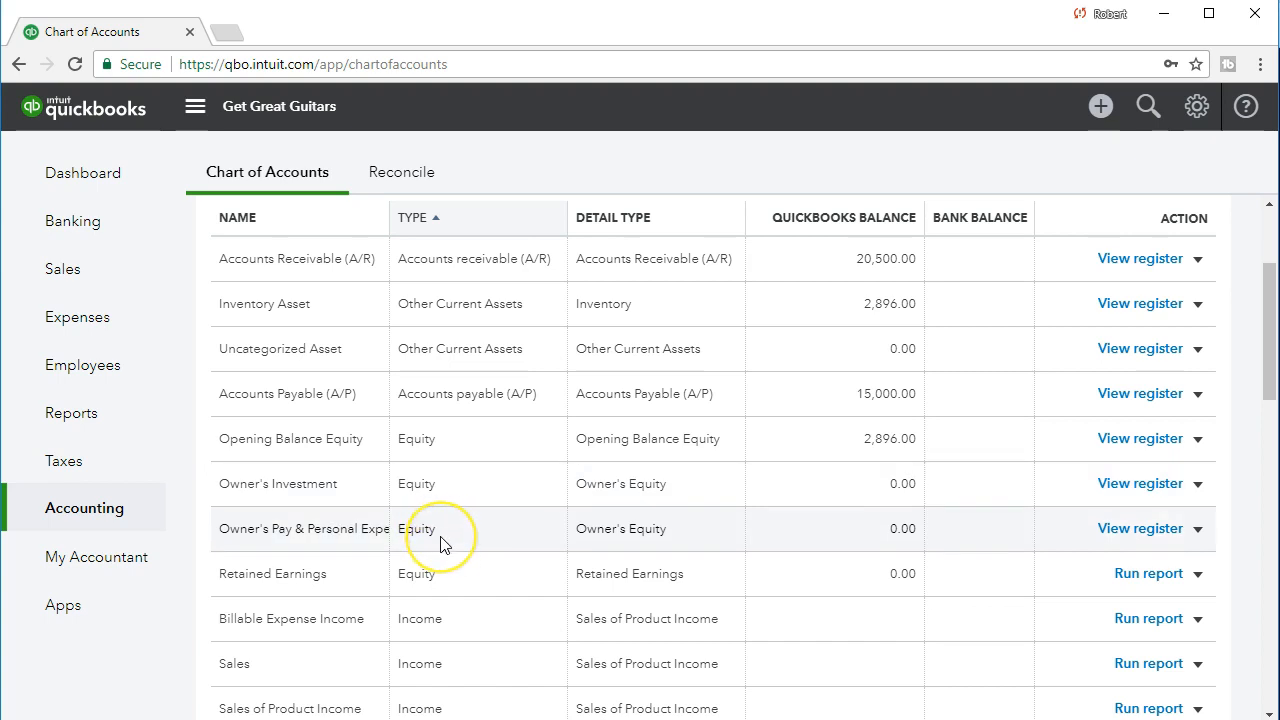
scroll(445, 543, down, 1)
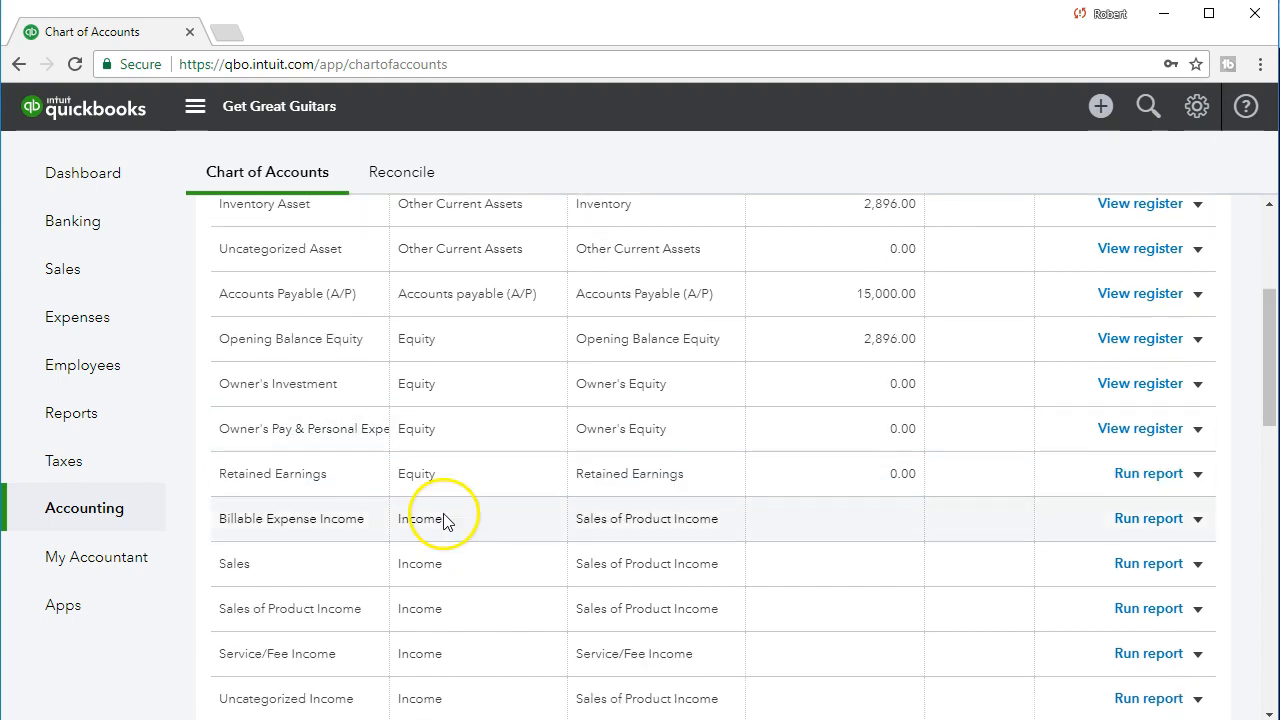
scroll(445, 521, down, 1)
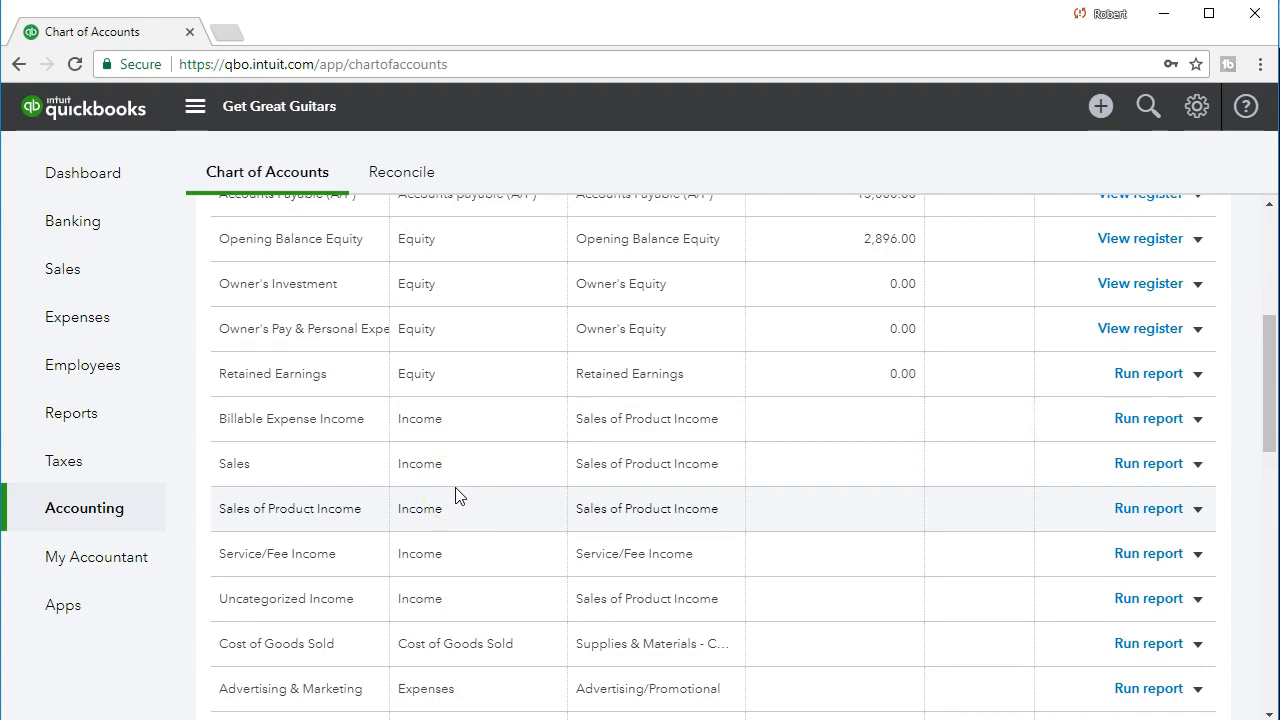
scroll(457, 494, down, 1)
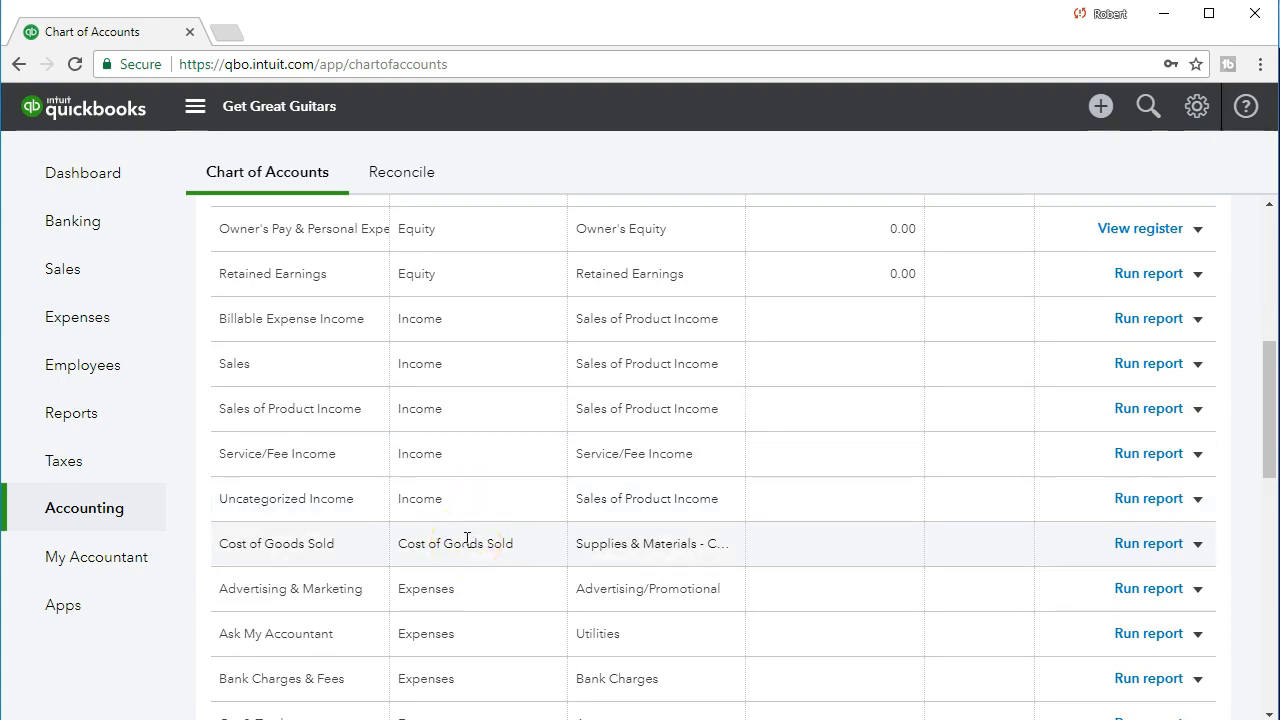
scroll(467, 540, down, 1)
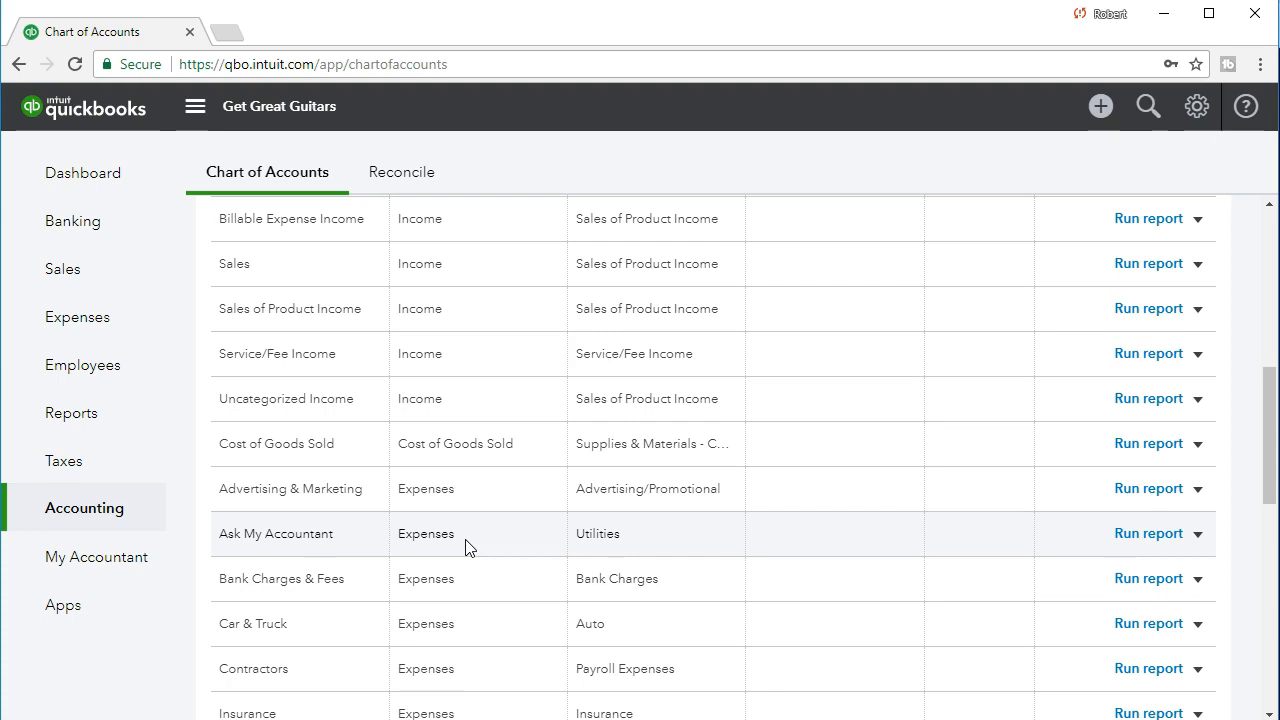
scroll(467, 545, down, 1)
click(459, 434)
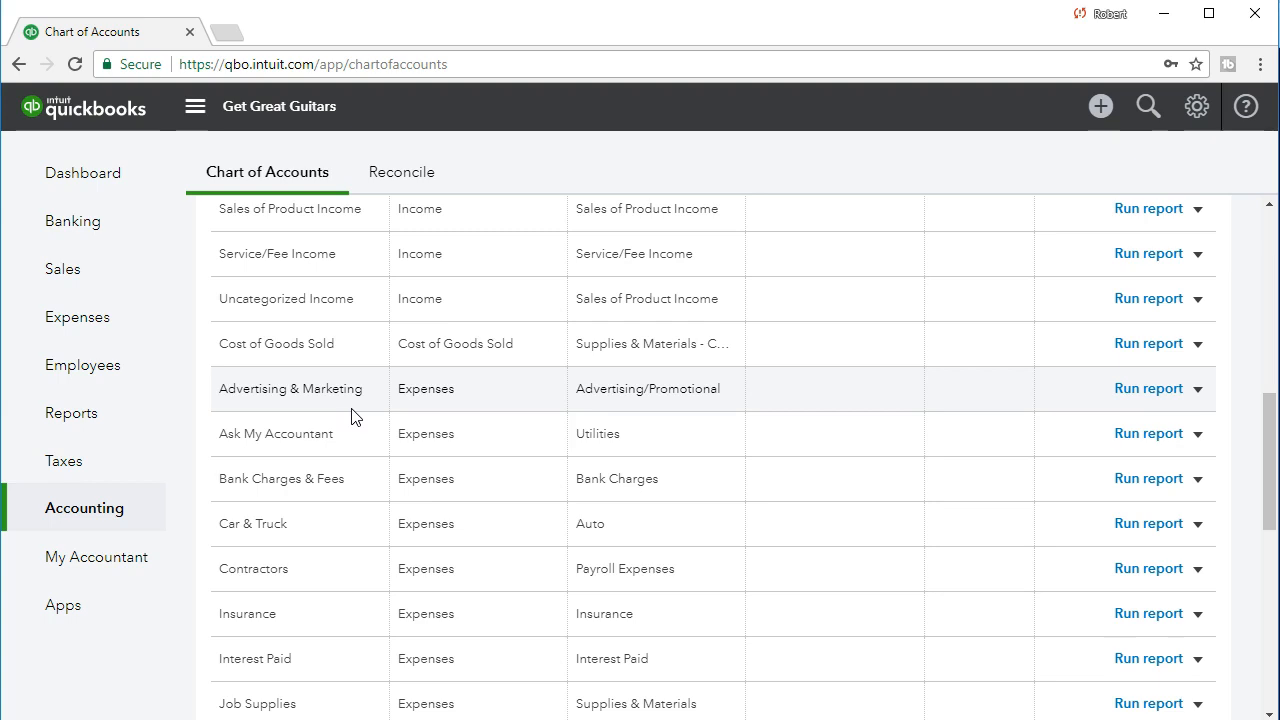
scroll(525, 500, up, 8)
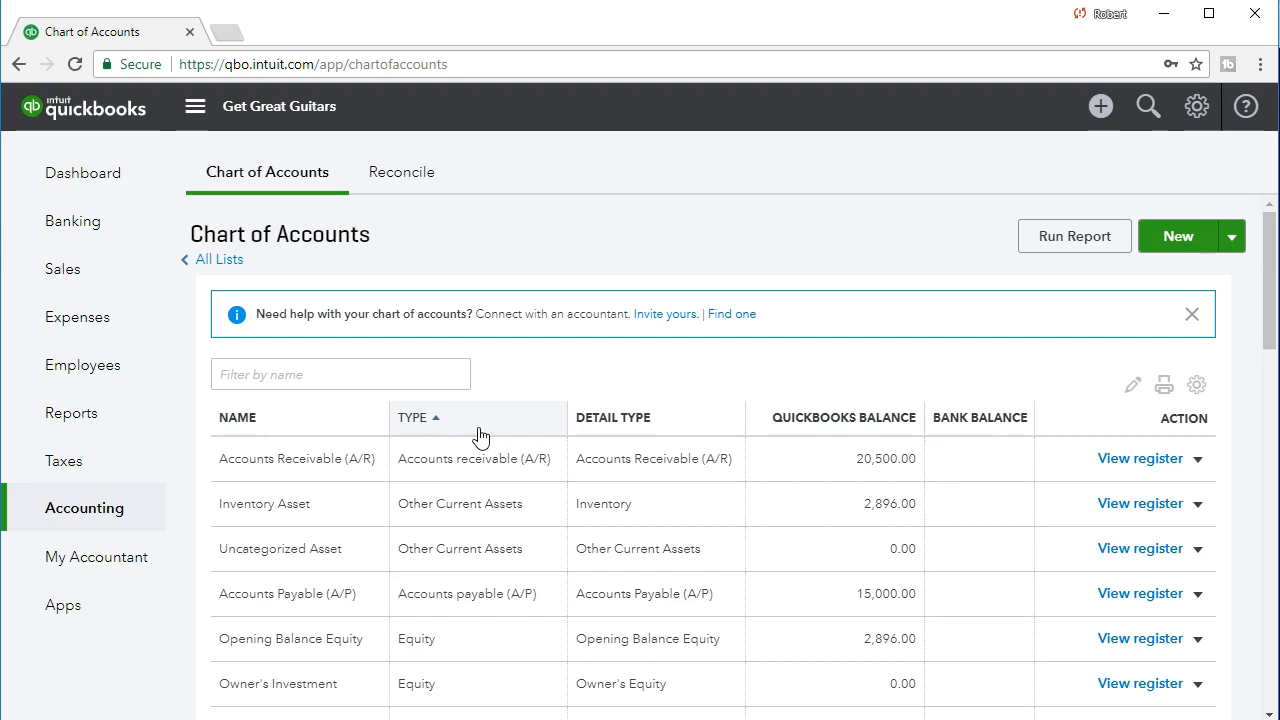
Sort the chart of accounts by name and return it to sorting by type.
click(330, 425)
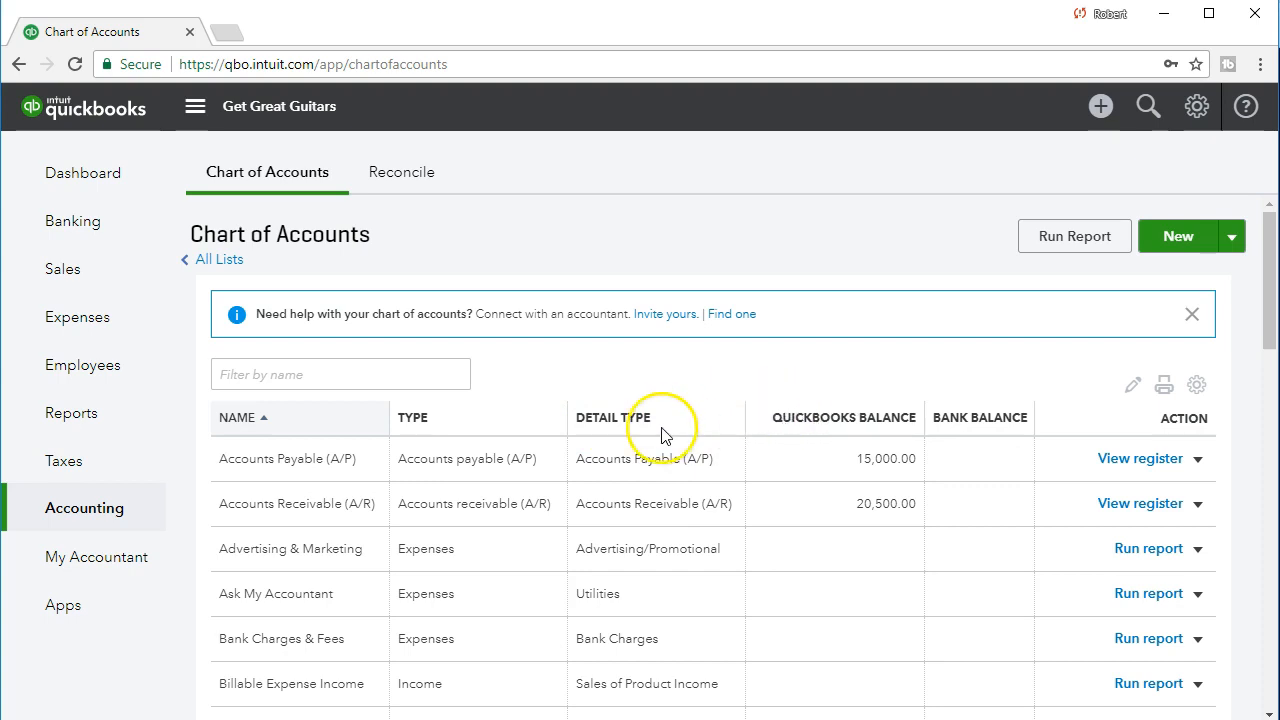
click(520, 430)
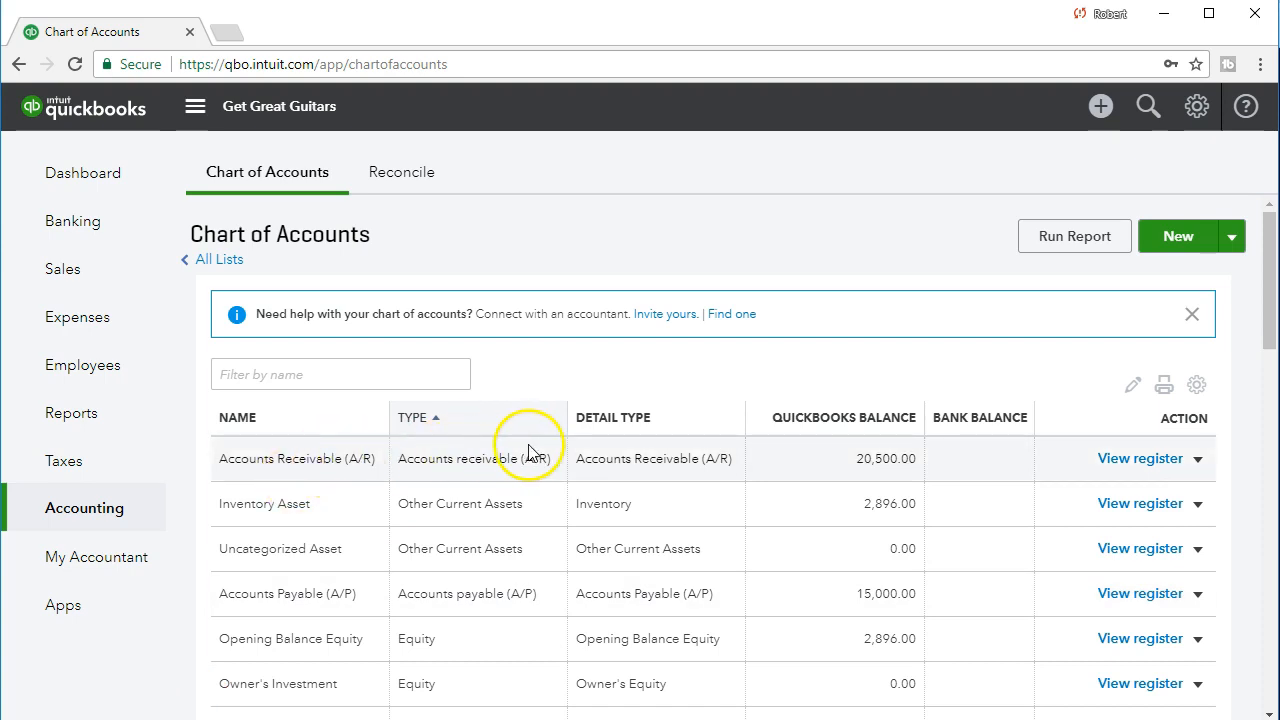
Start a new account with category type Bank and detail type Checking.
click(331, 374)
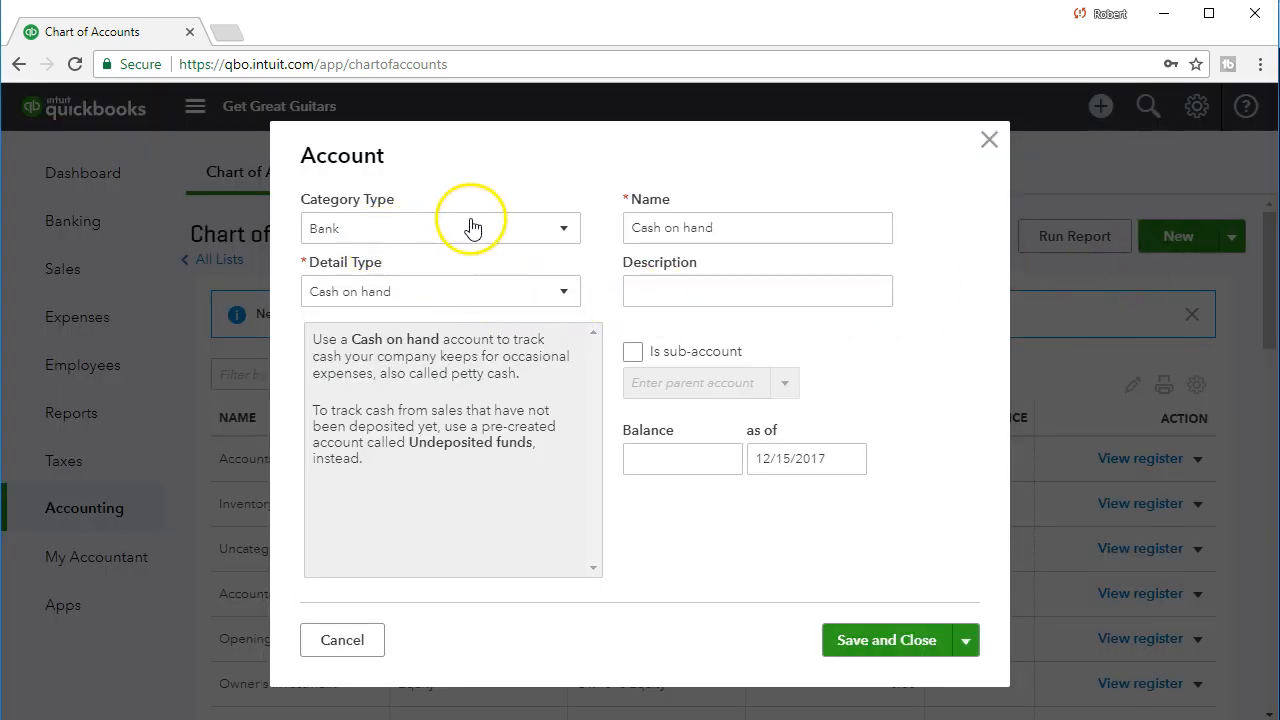
click(505, 235)
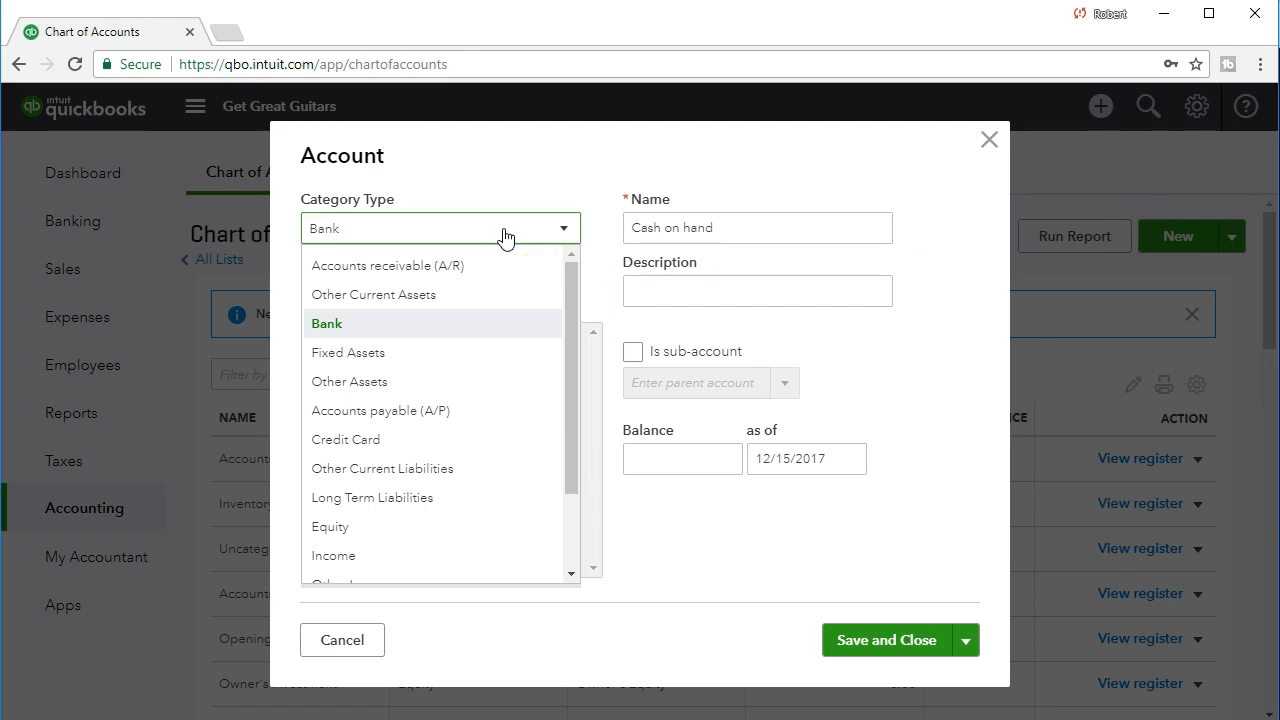
click(389, 323)
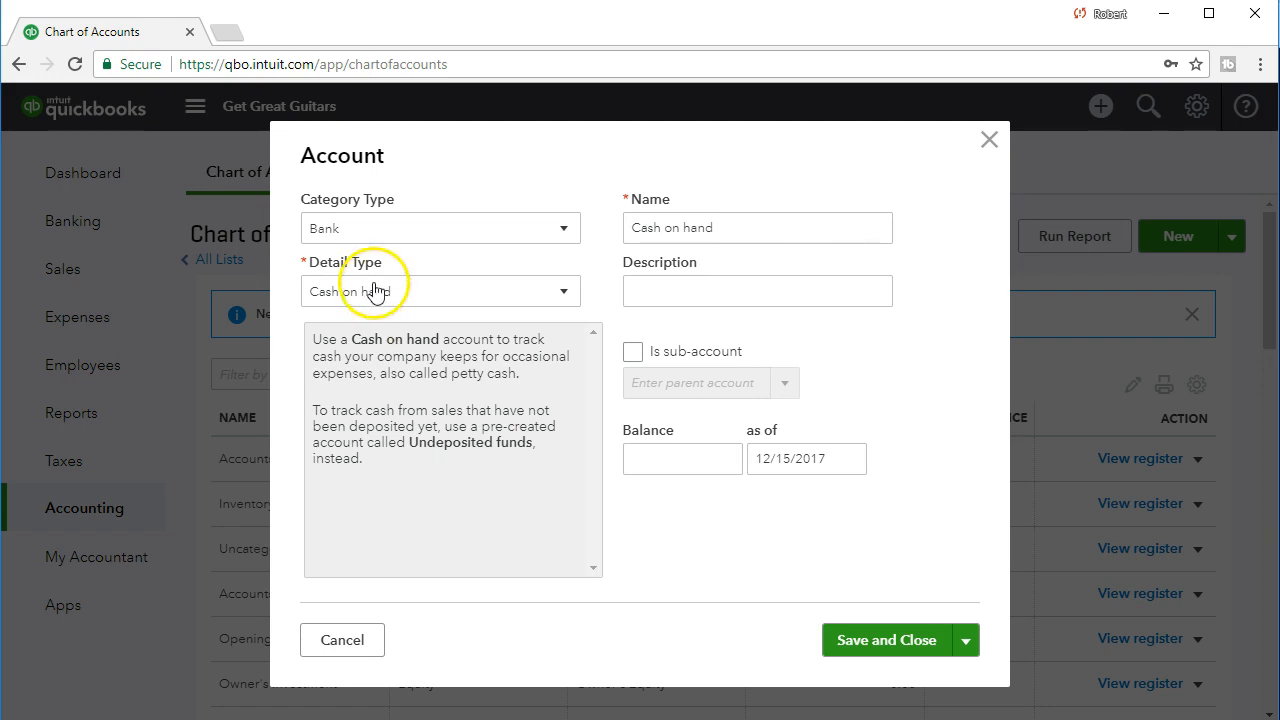
click(390, 305)
click(391, 306)
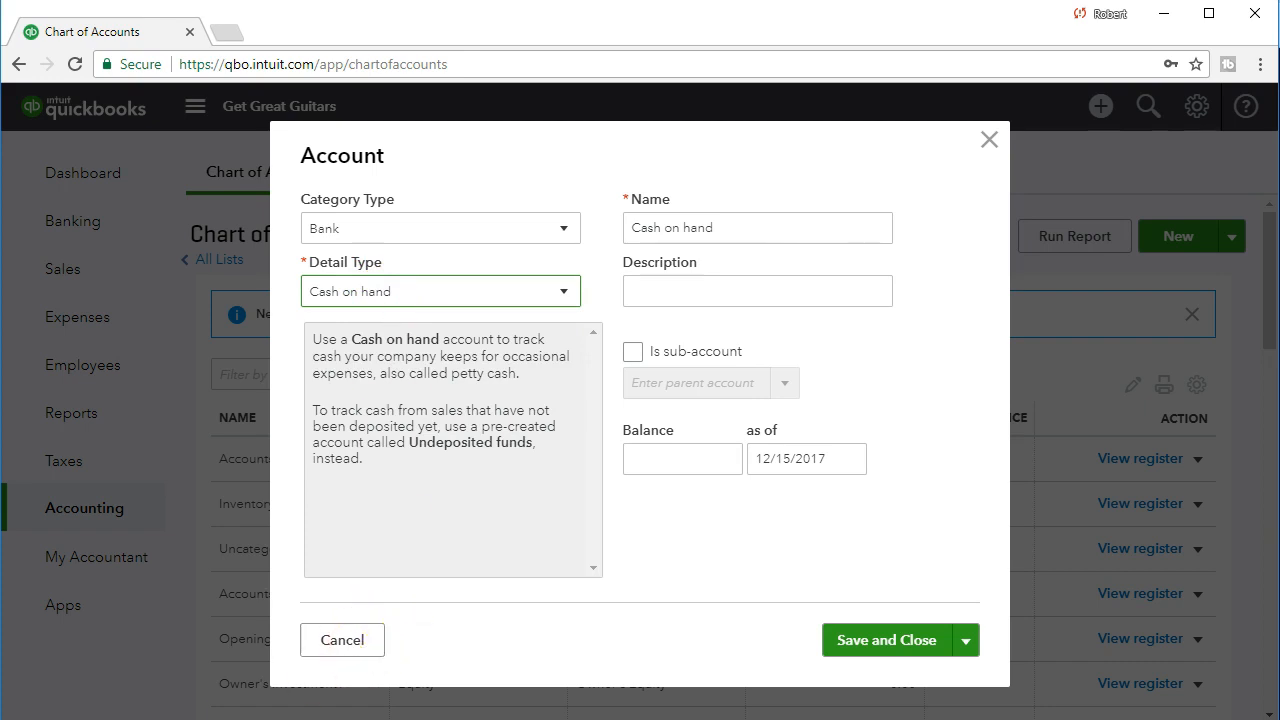
click(471, 295)
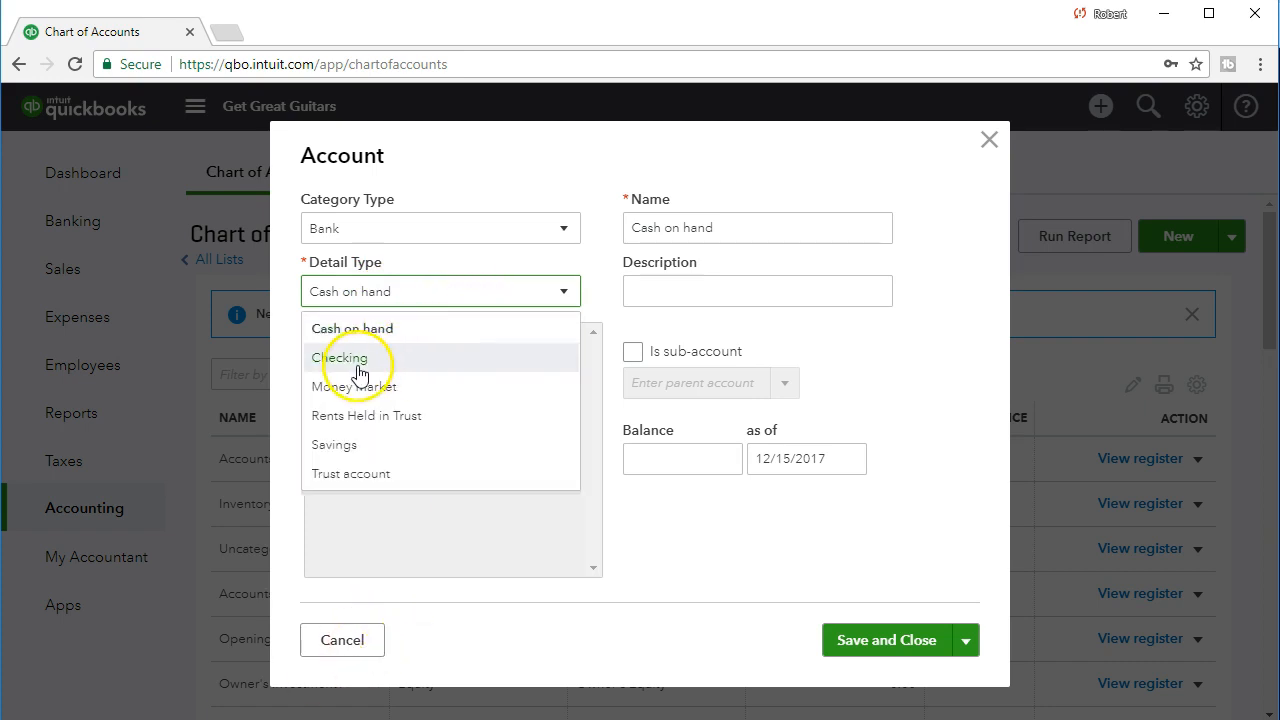
click(417, 370)
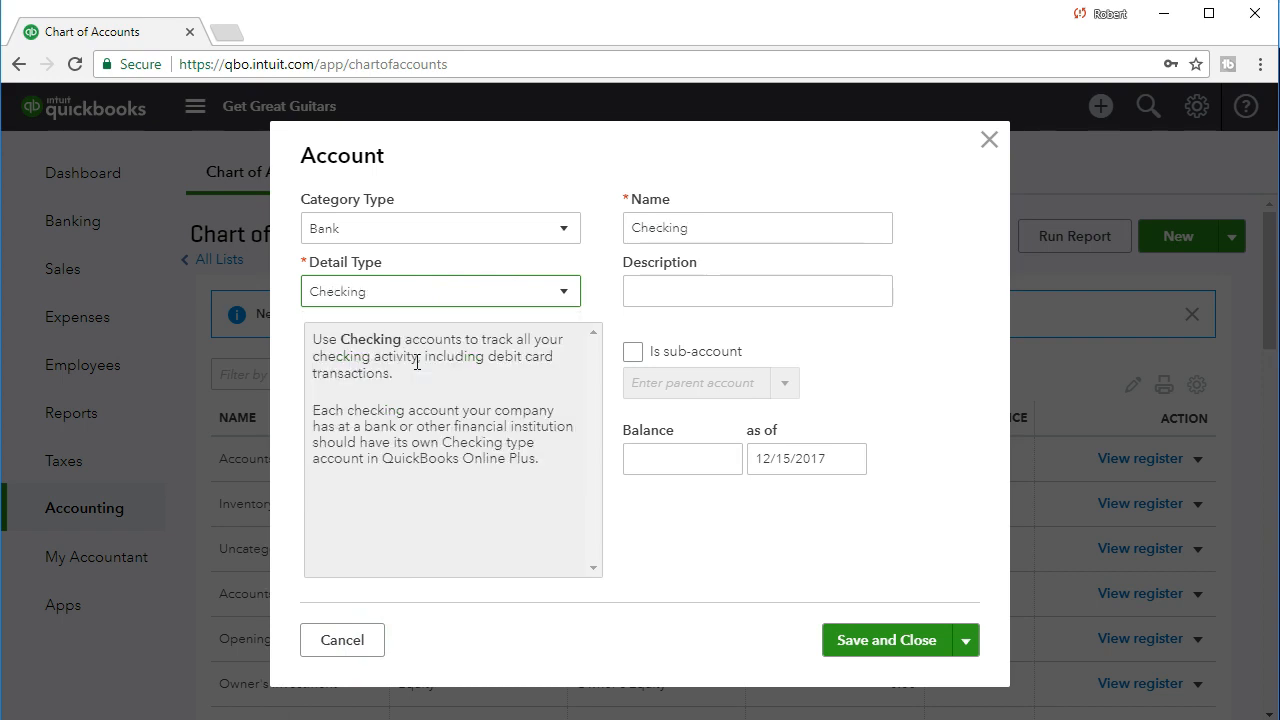
Keep Checking as the new account's name and enter an opening balance of 25,000.
double_click(724, 229)
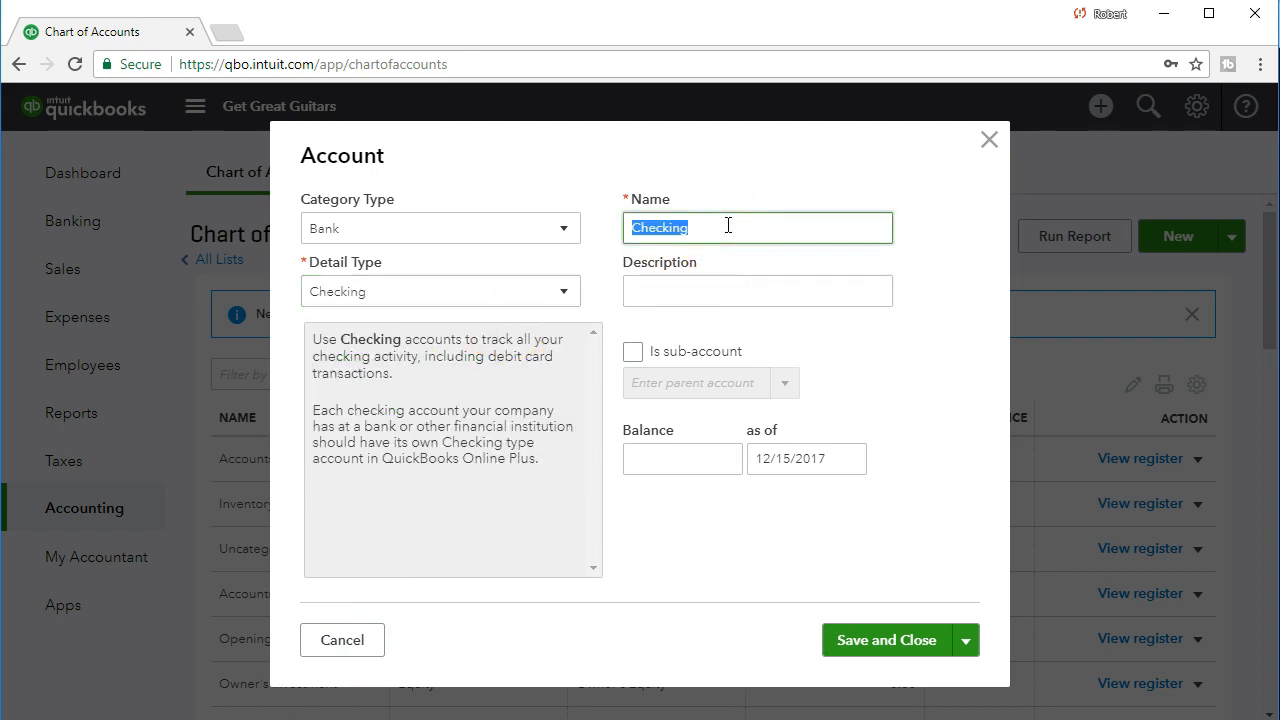
click(727, 228)
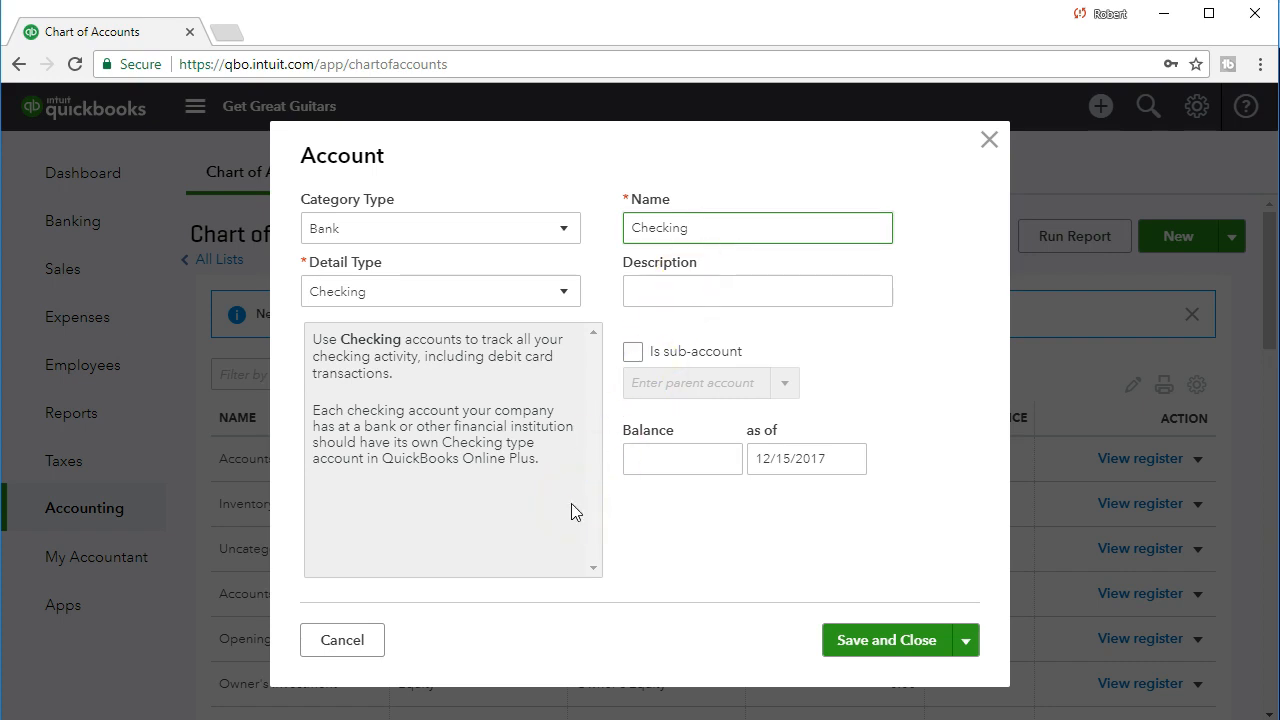
click(653, 460)
click(653, 460)
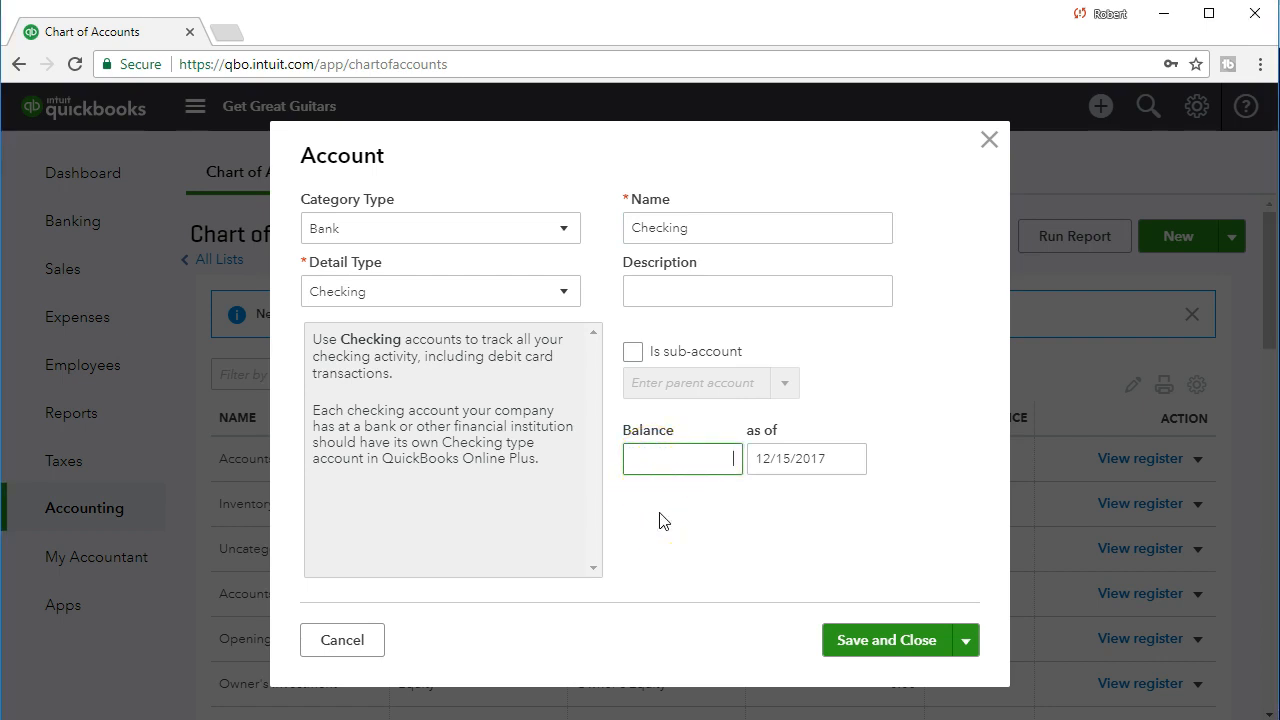
text(25,)
text(000)
key(Tab)
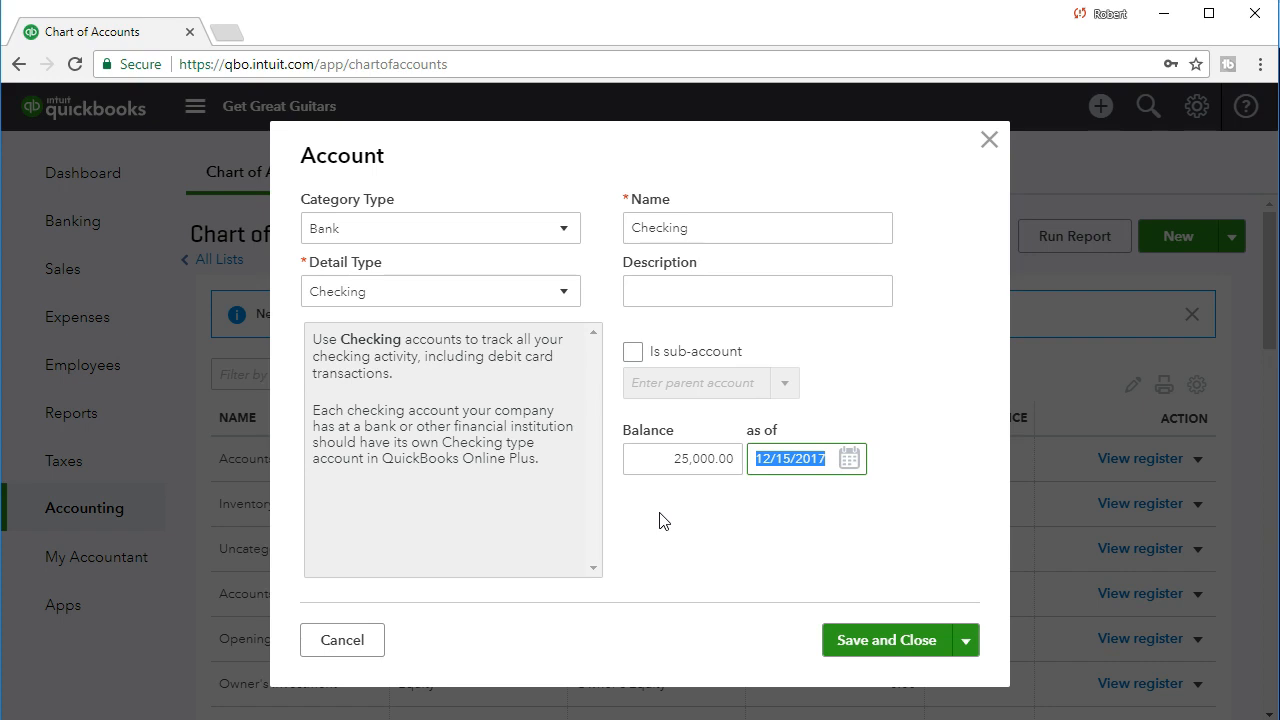
Date the checking account's opening balance 12/31/2020 and save the account.
text(1)
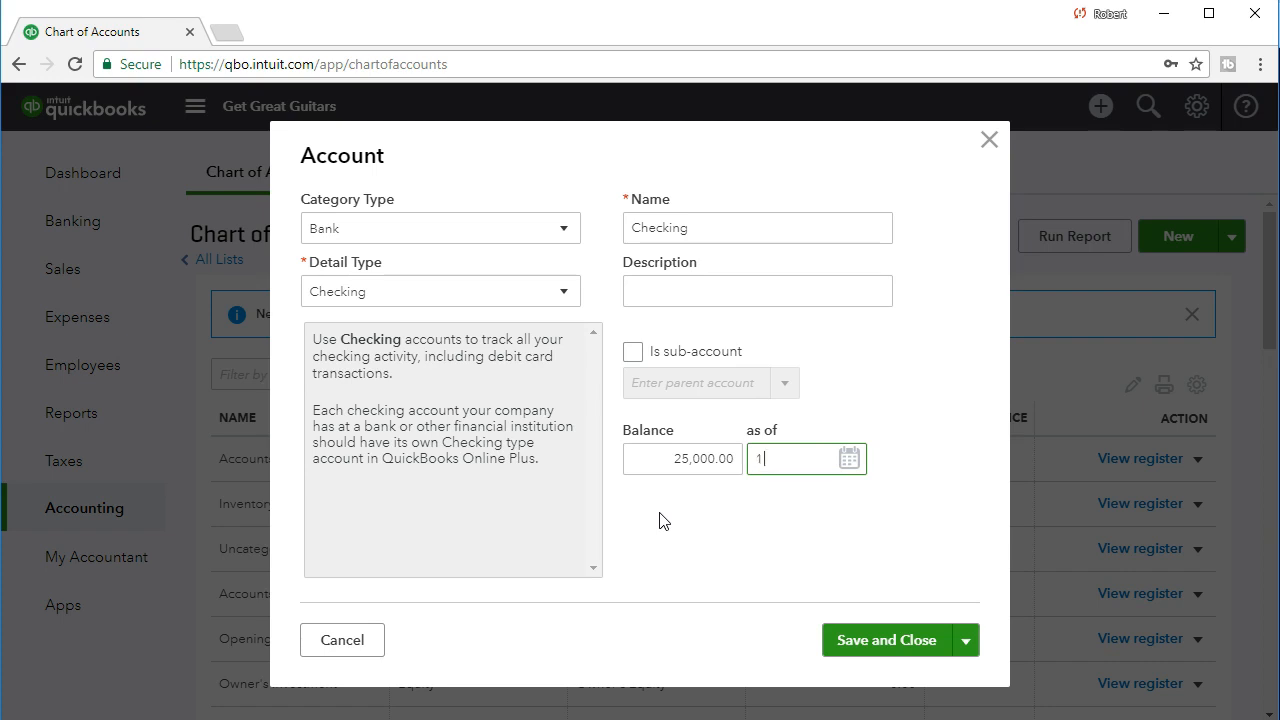
text(2/31/2020)
key(Tab)
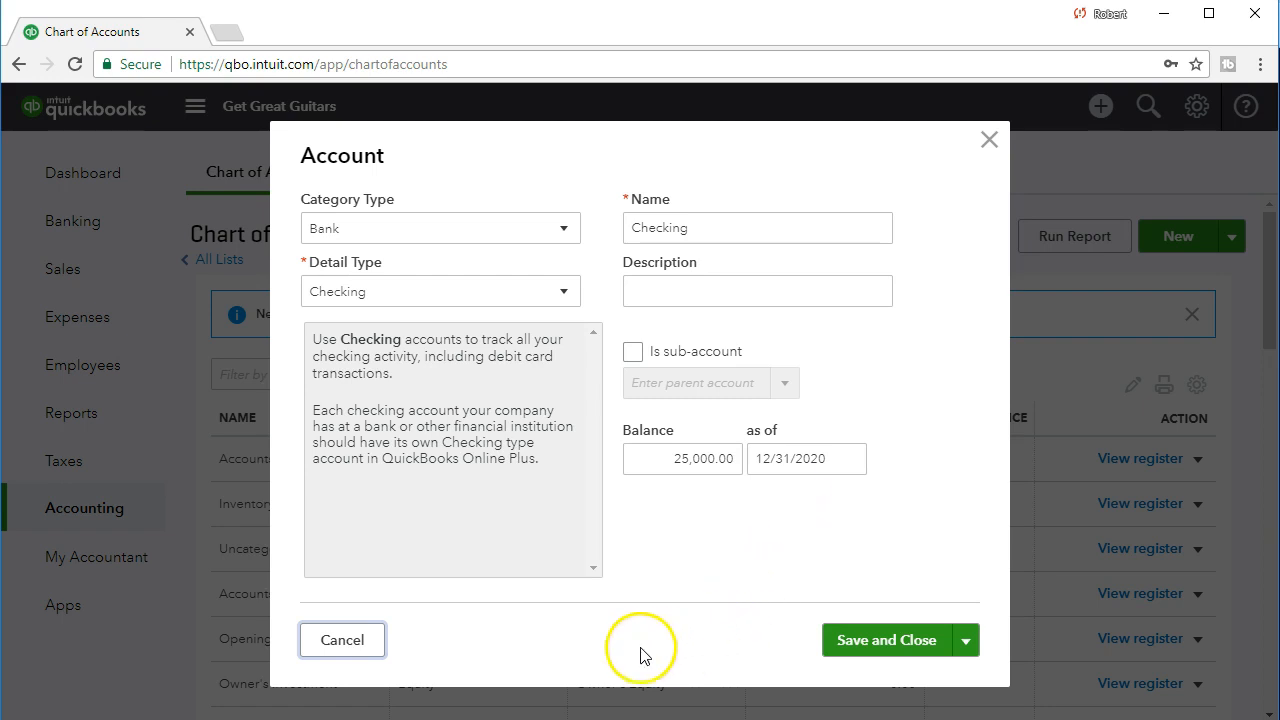
click(880, 642)
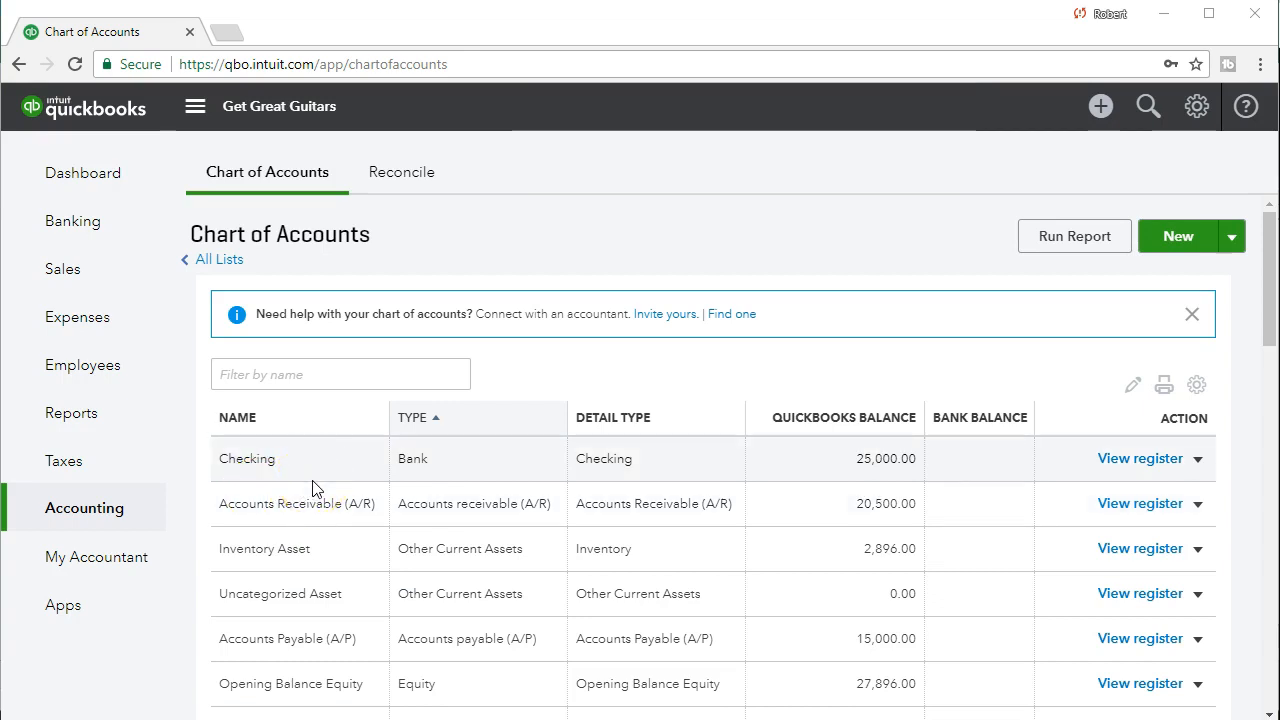
Start a new account with category type Credit Card and detail type Credit Card.
scroll(371, 534, down, 2)
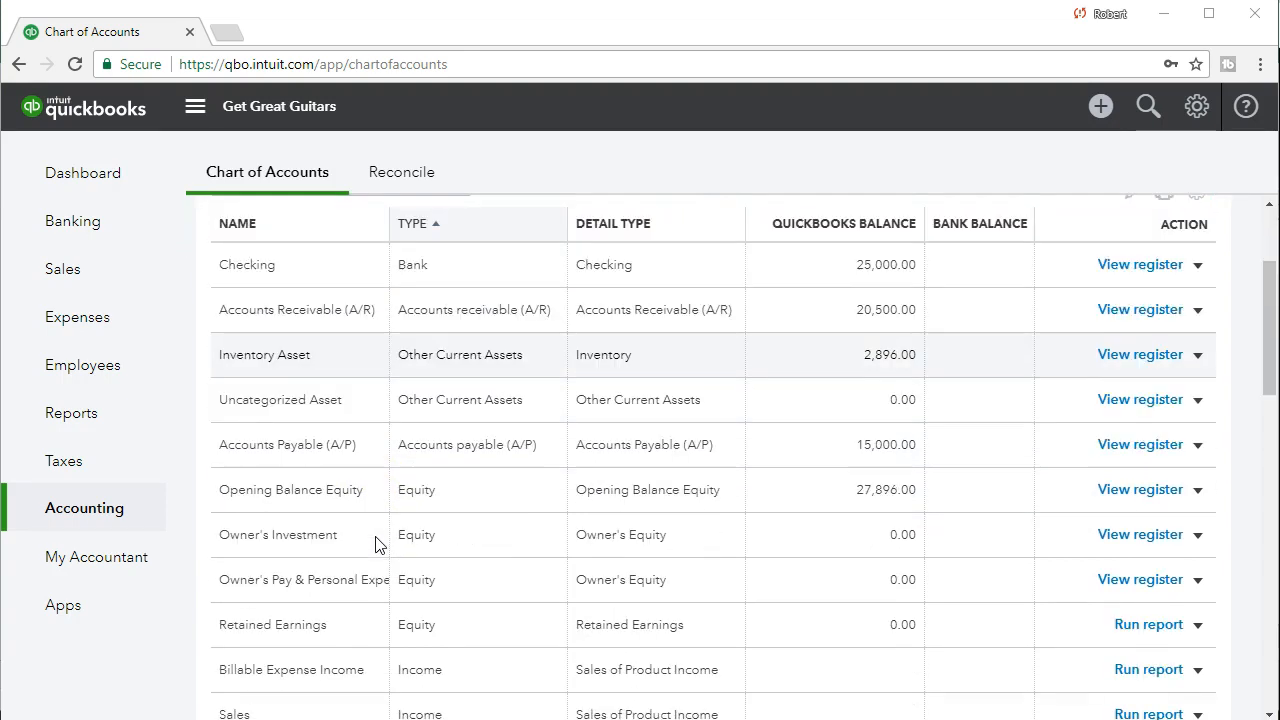
scroll(375, 543, down, 2)
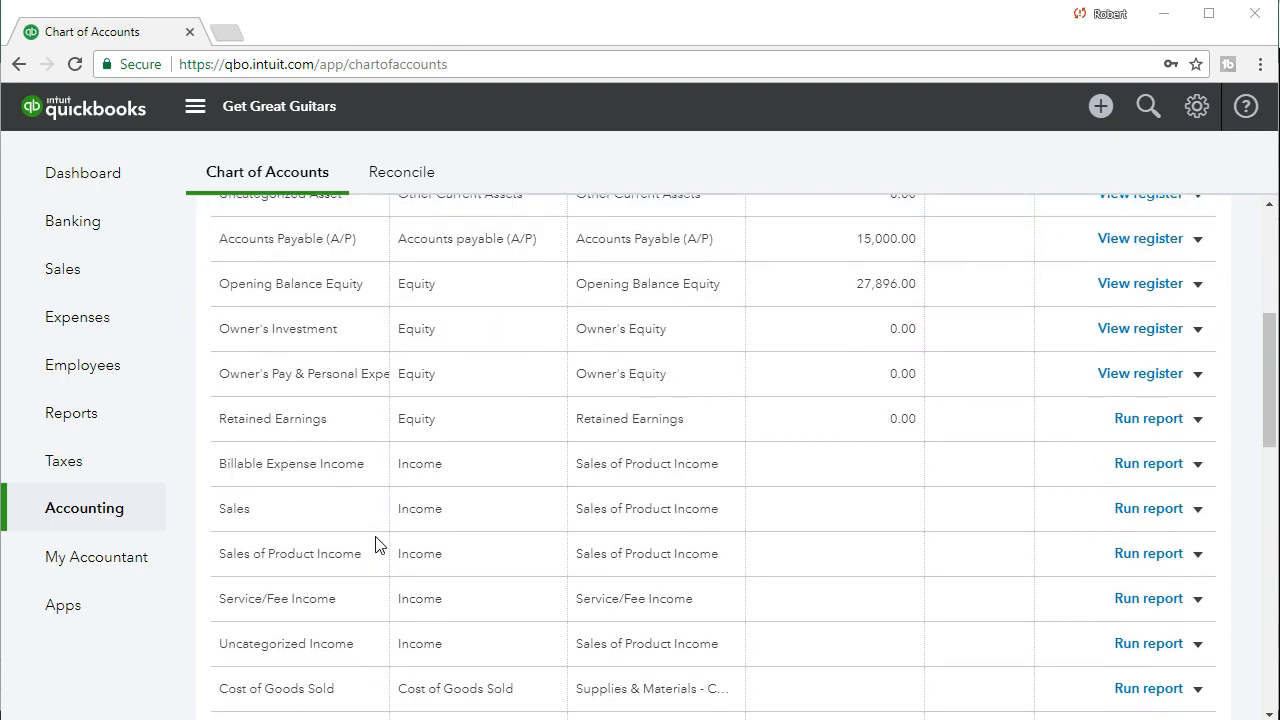
scroll(376, 547, up, 1)
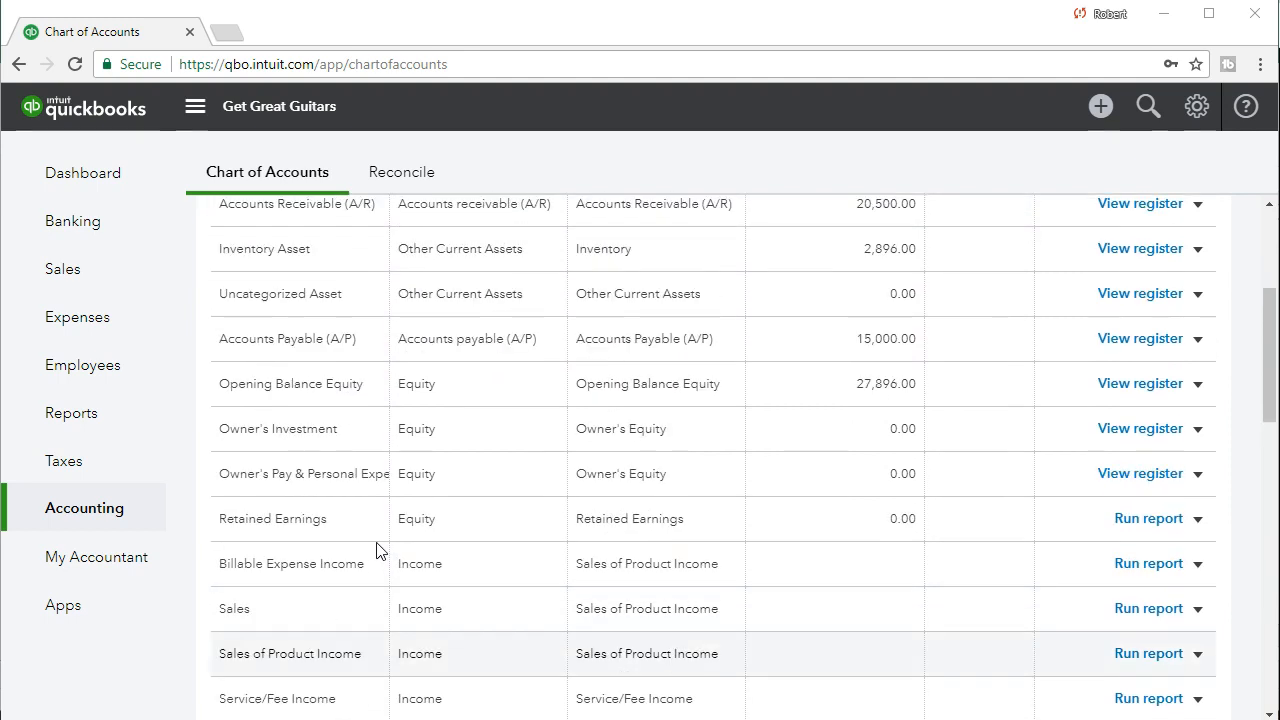
scroll(378, 550, up, 2)
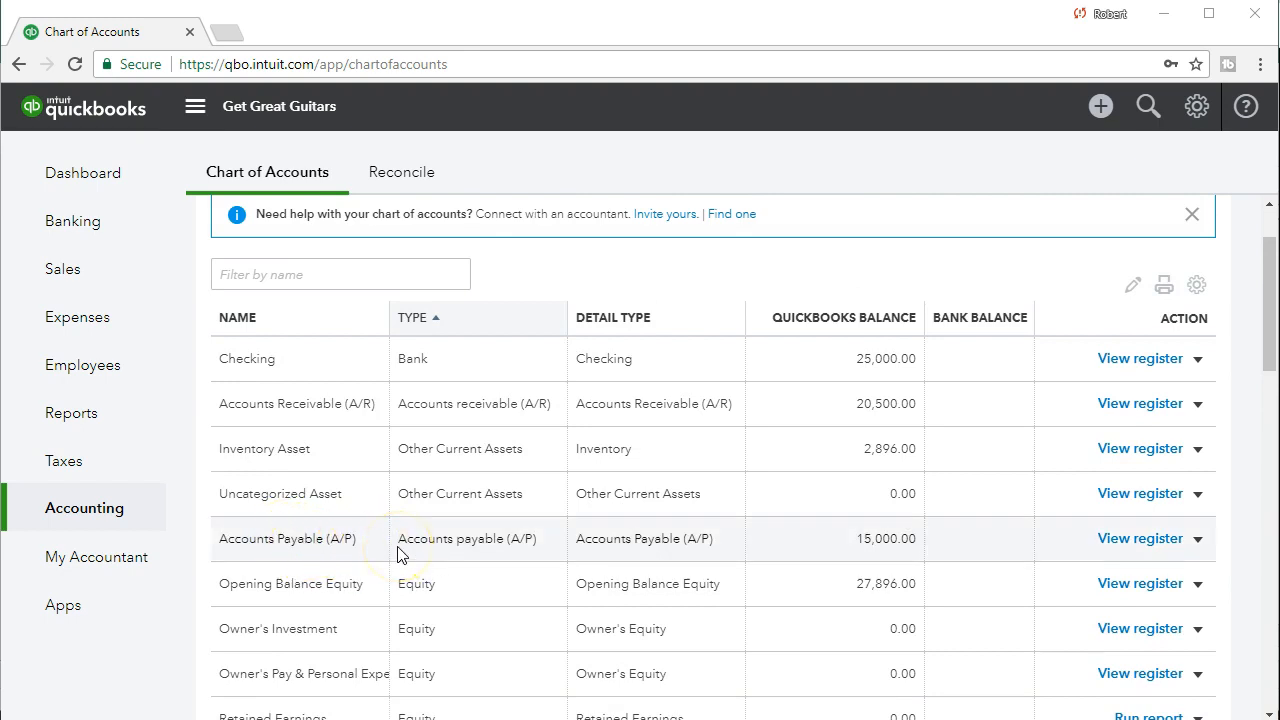
scroll(398, 556, up, 1)
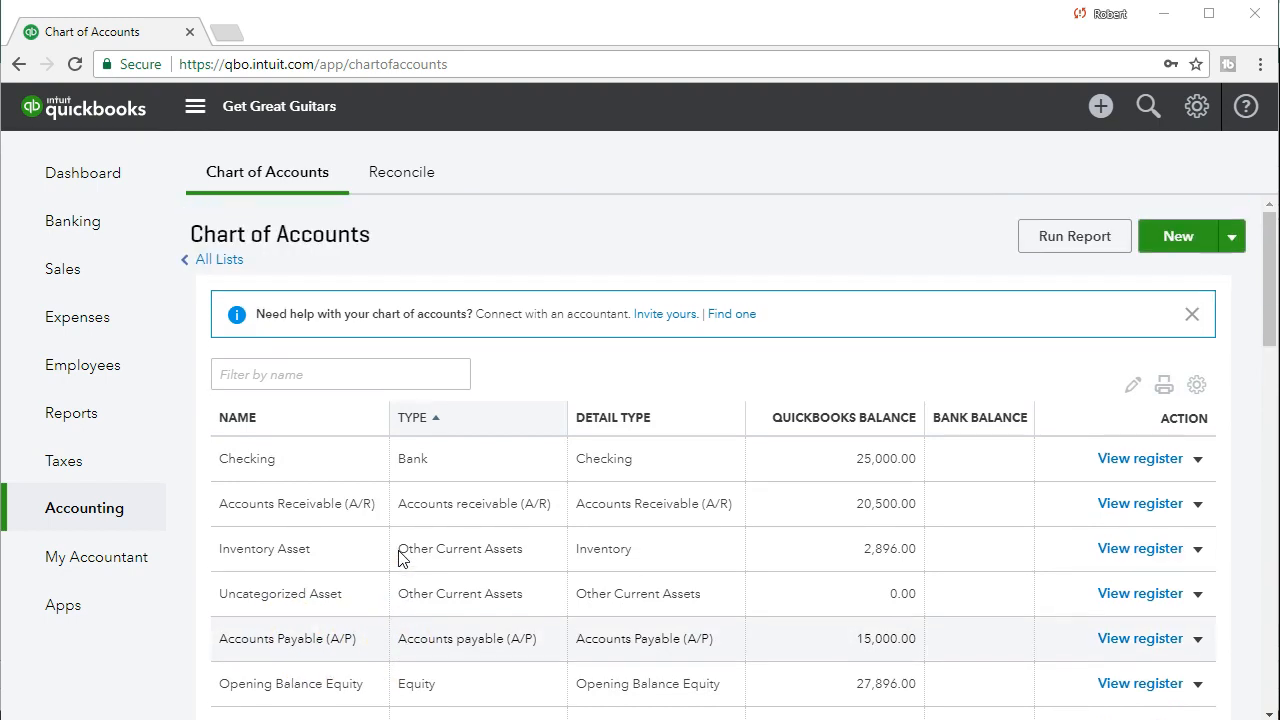
click(1180, 237)
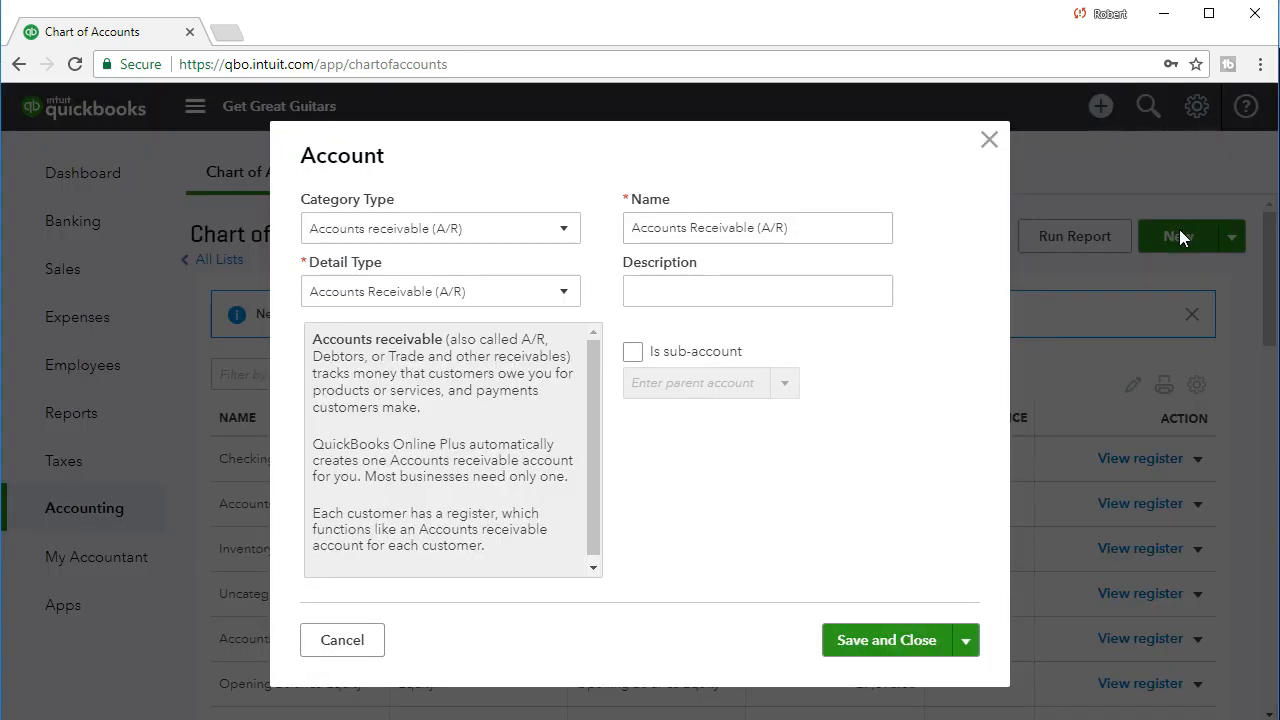
click(506, 229)
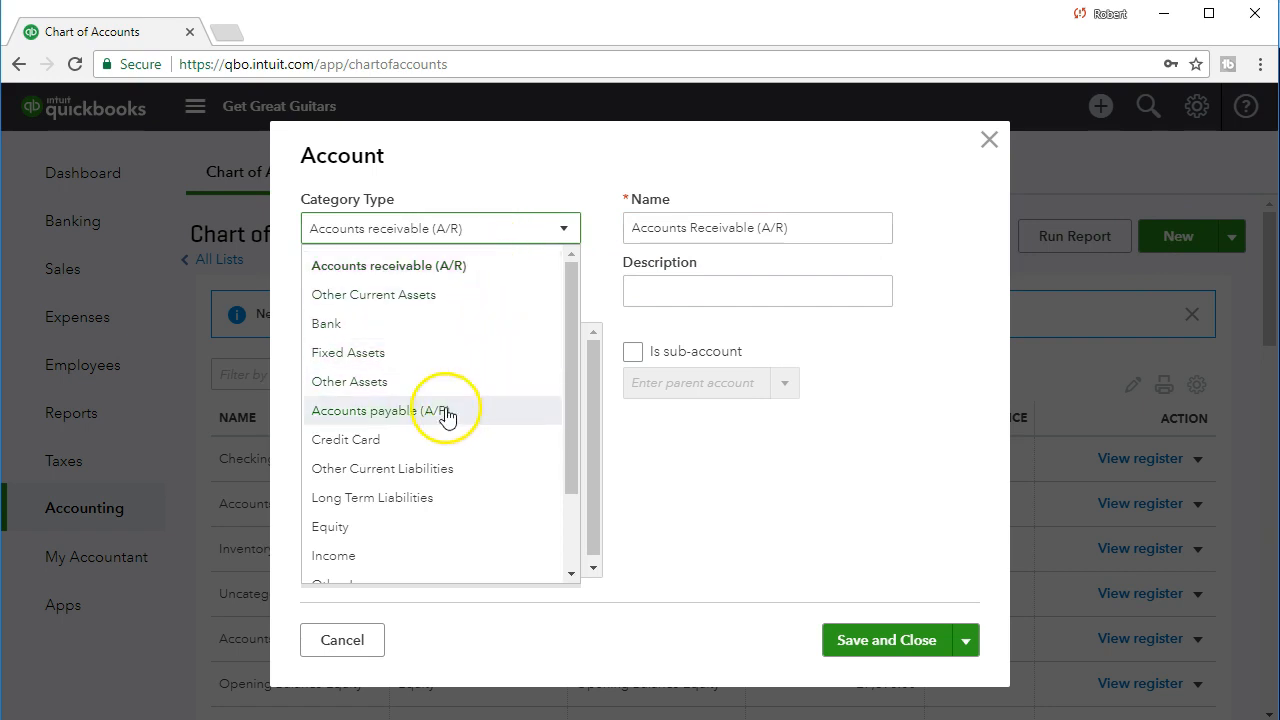
click(398, 440)
click(428, 290)
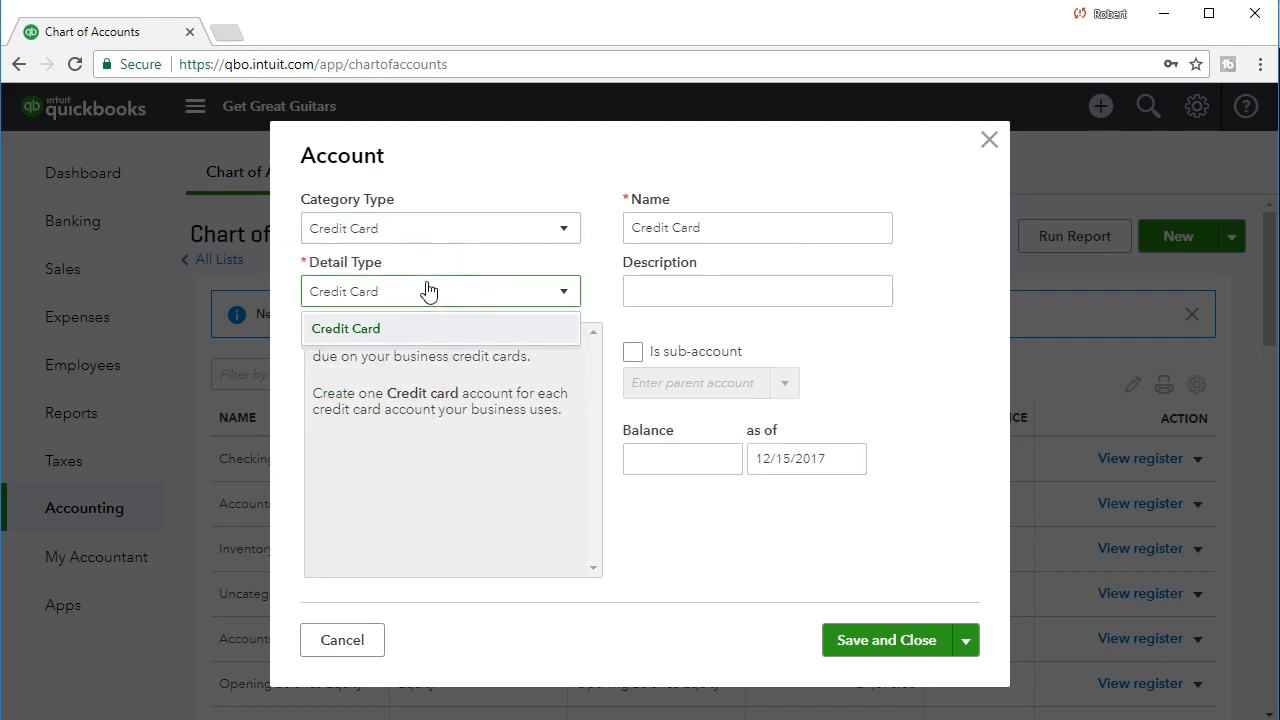
click(428, 290)
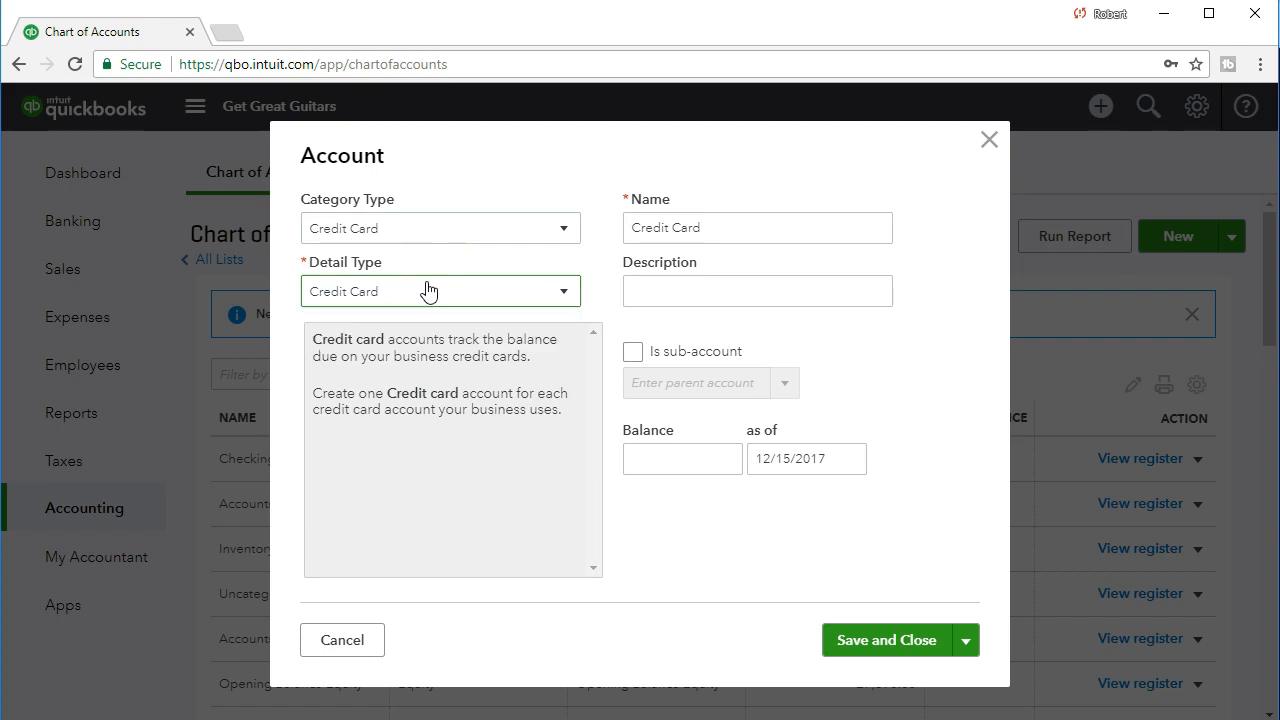
Name the new credit card account Visa and leave its description blank.
triple_click(723, 218)
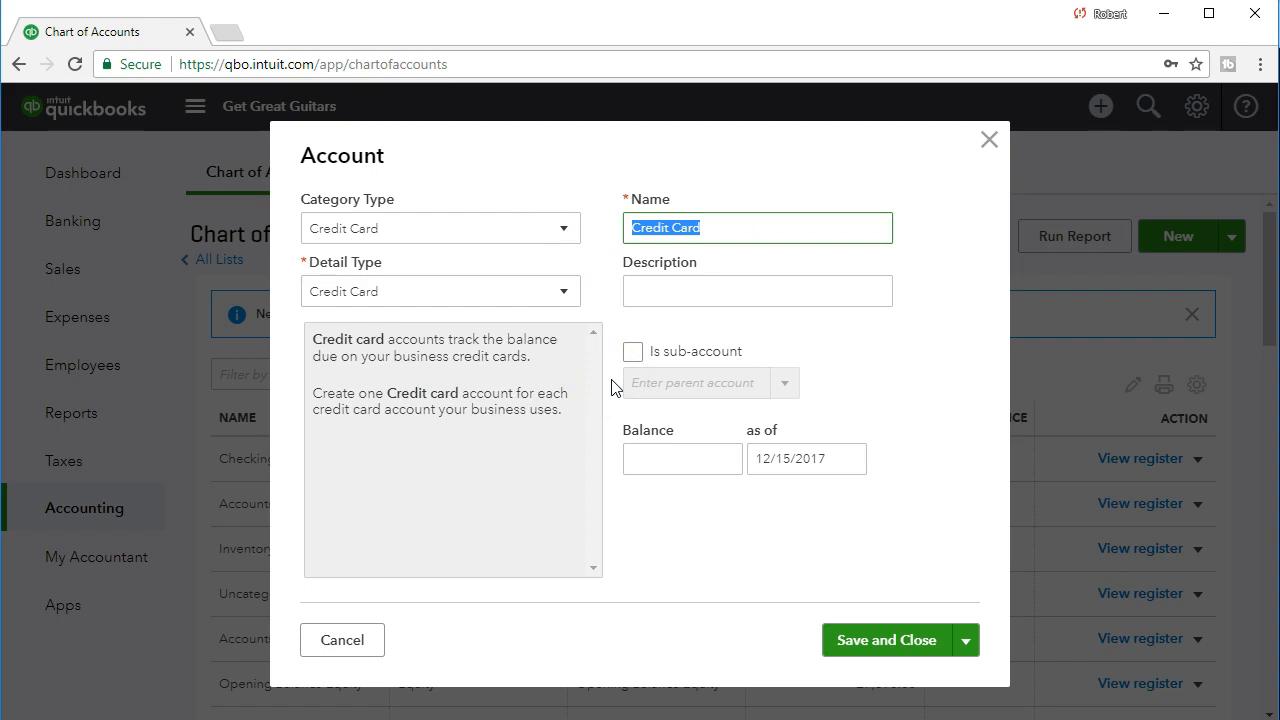
text(Vi)
key(BackSpace)
text(isa)
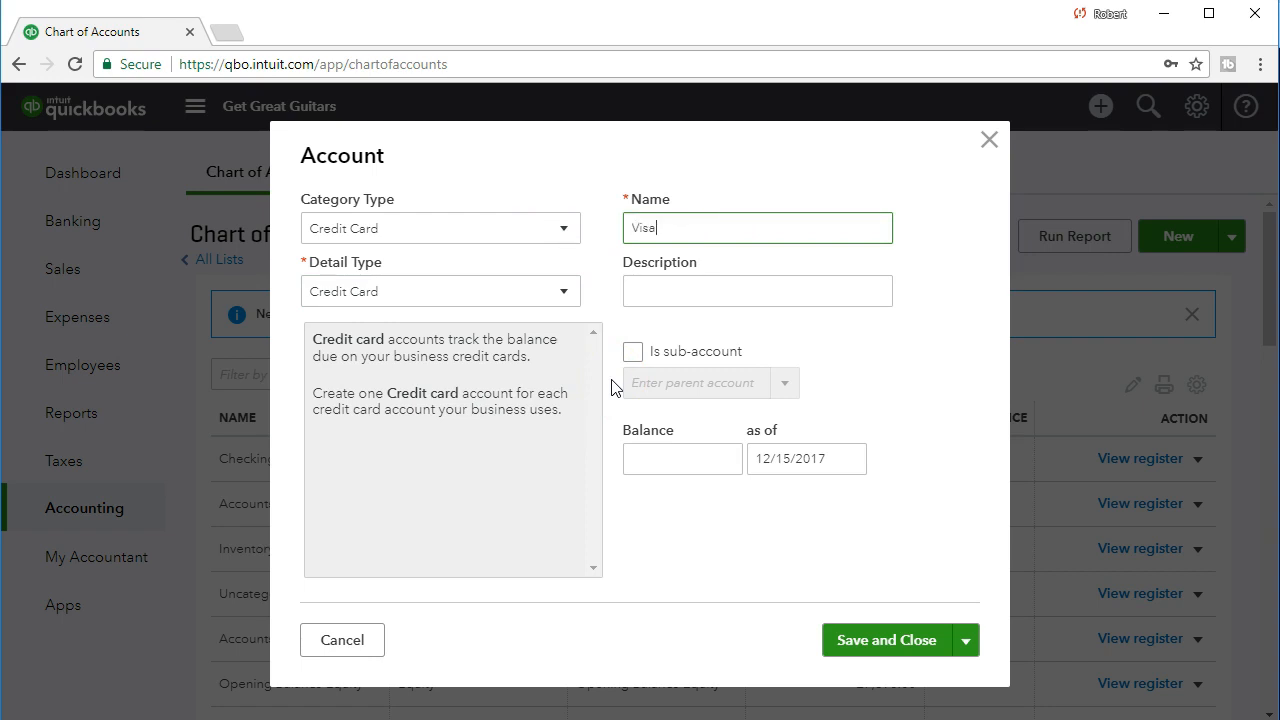
key(Tab)
key(Tab)
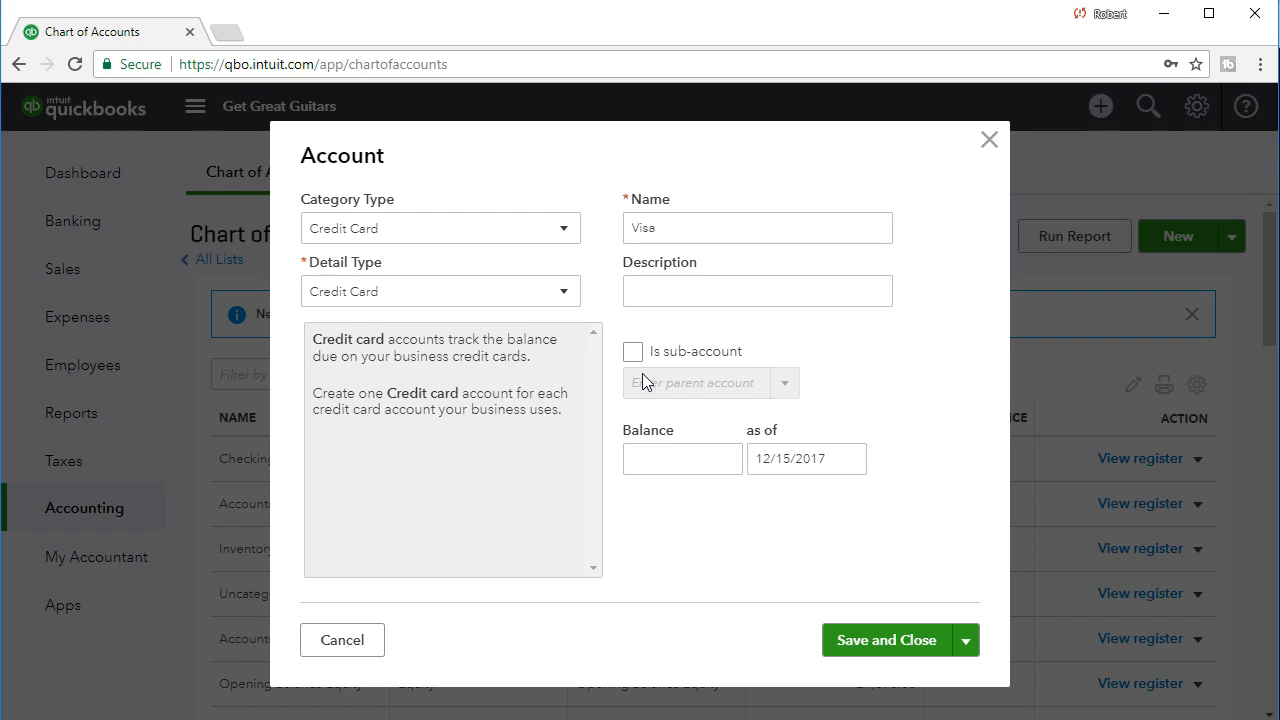
Give the Visa account an opening balance of 1,000 as of 12/31/2020 and save it.
click(671, 464)
text(000)
key(Tab)
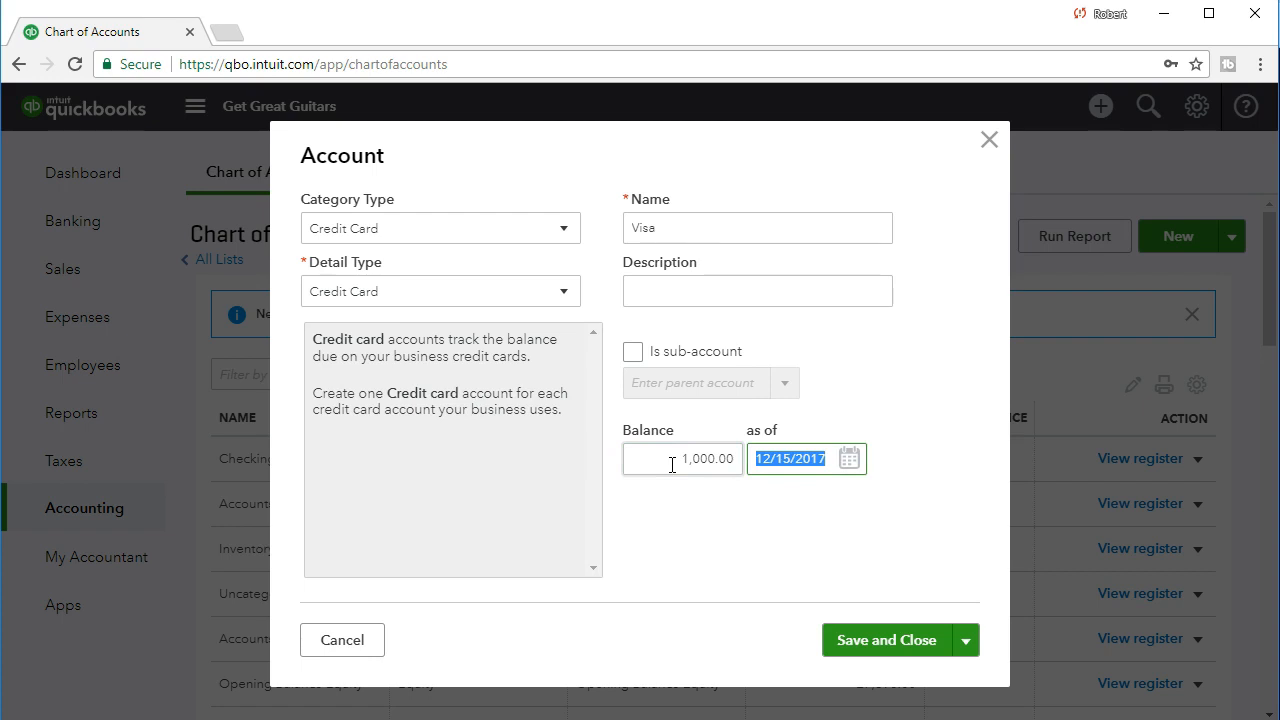
text(12/31/2020)
key(Tab)
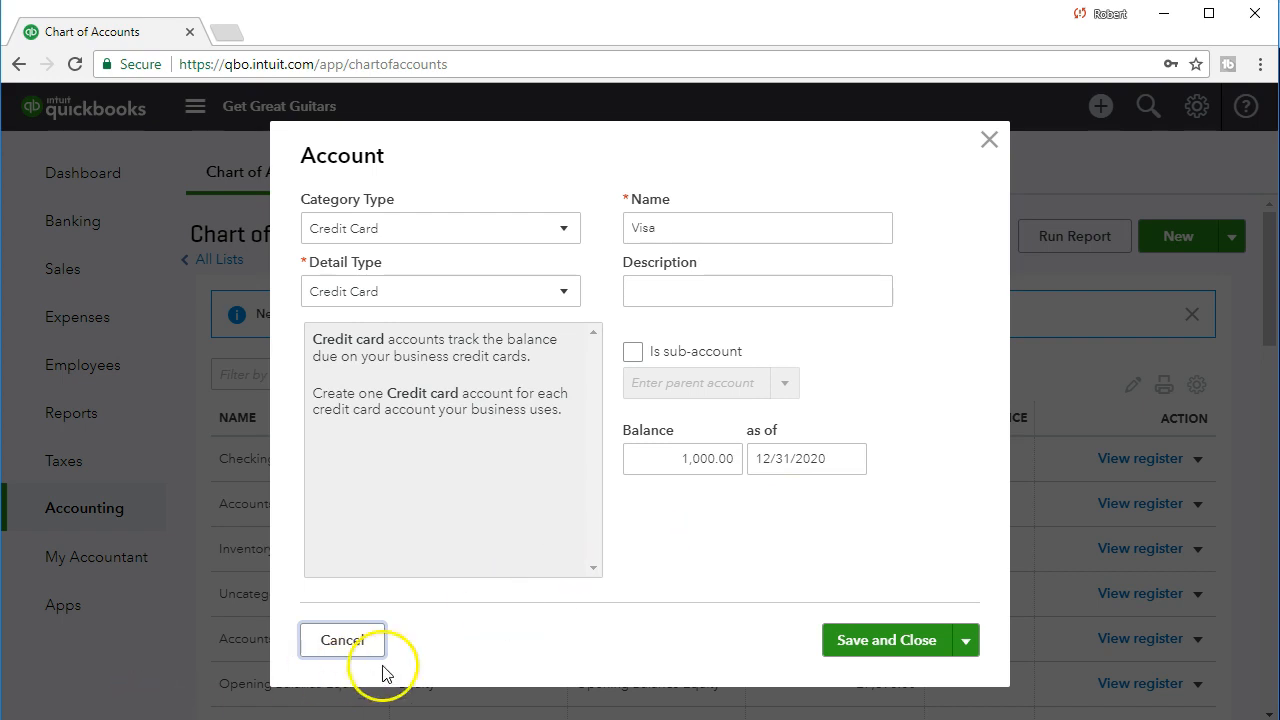
click(832, 646)
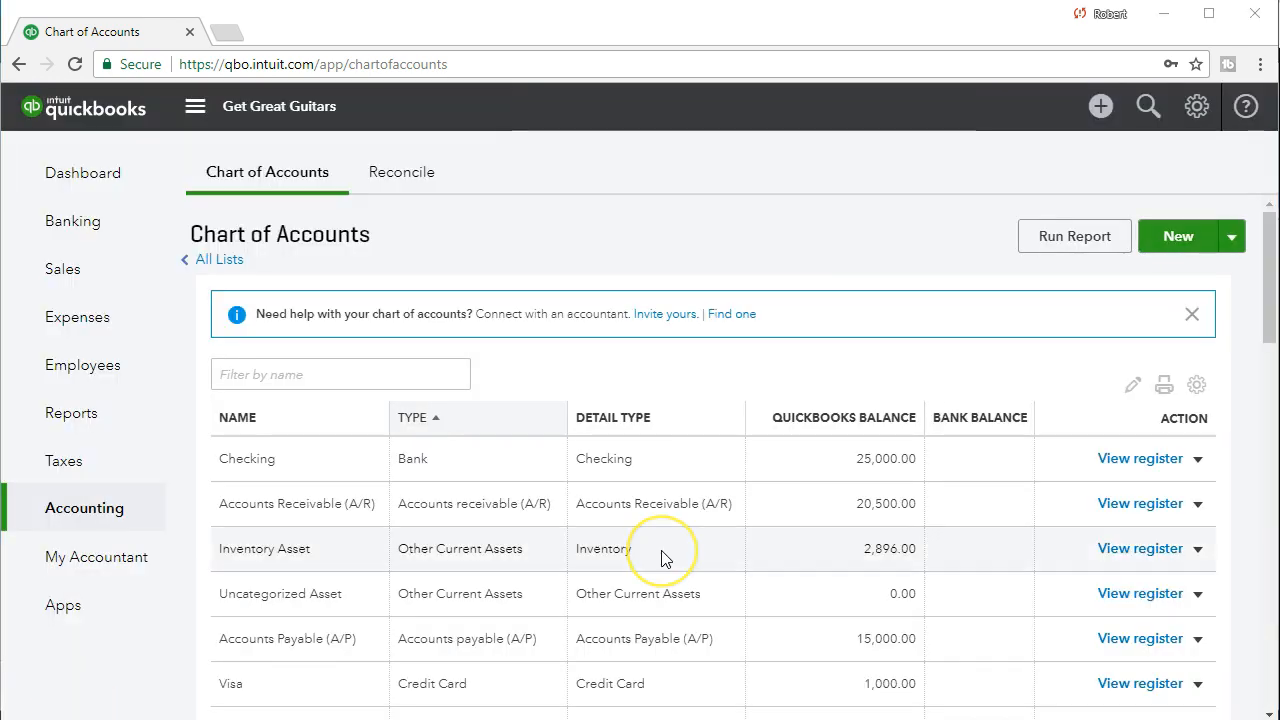
Start a new account with category type Long Term Liabilities and detail type Notes Payable.
scroll(491, 594, down, 1)
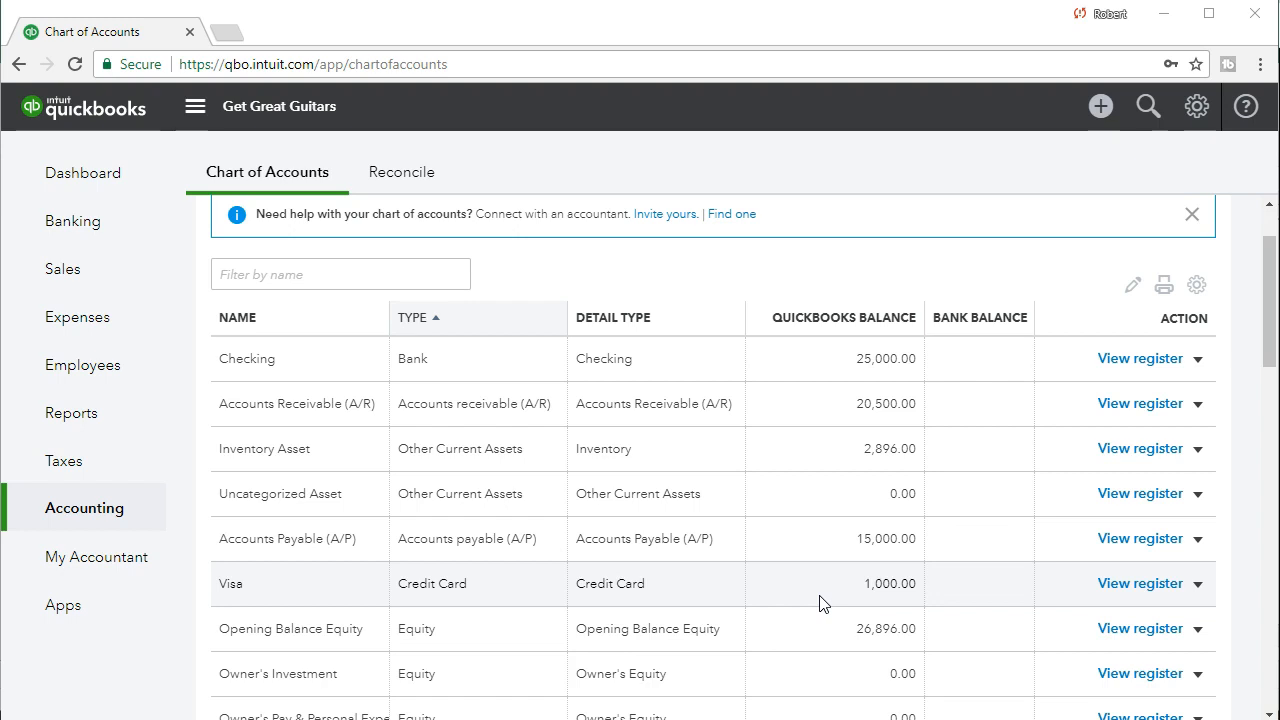
scroll(820, 603, up, 1)
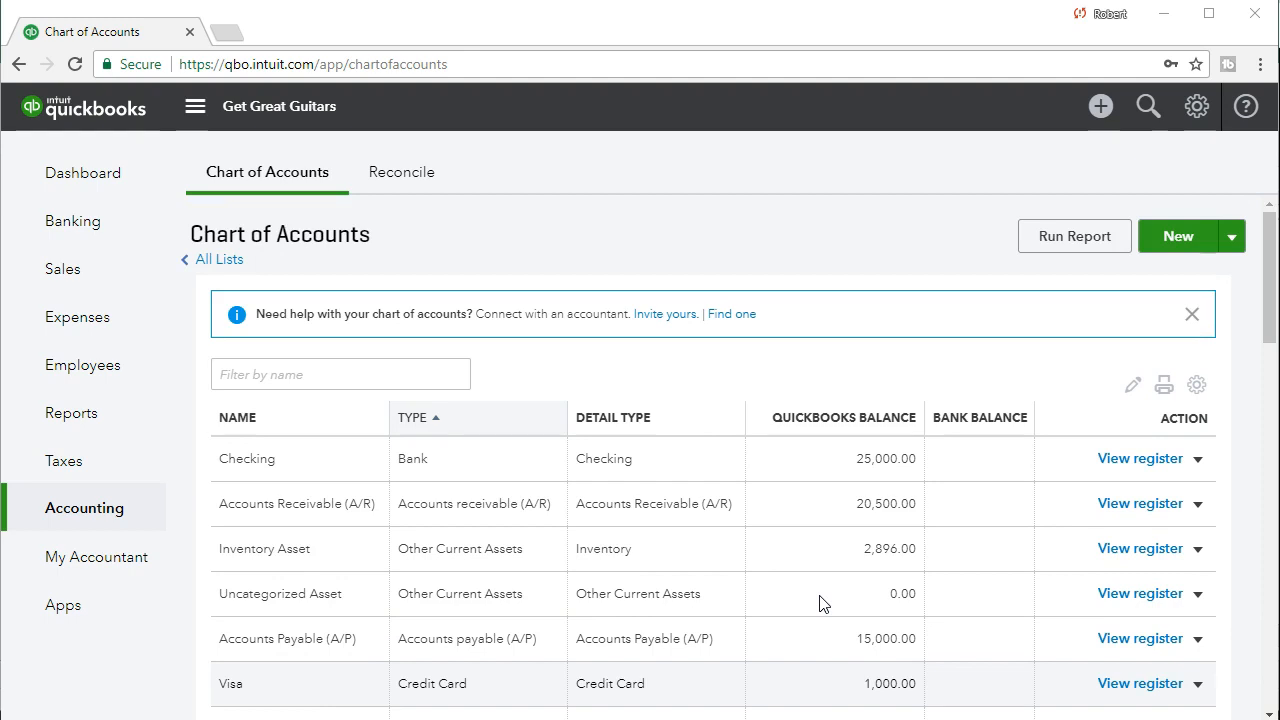
scroll(820, 603, down, 2)
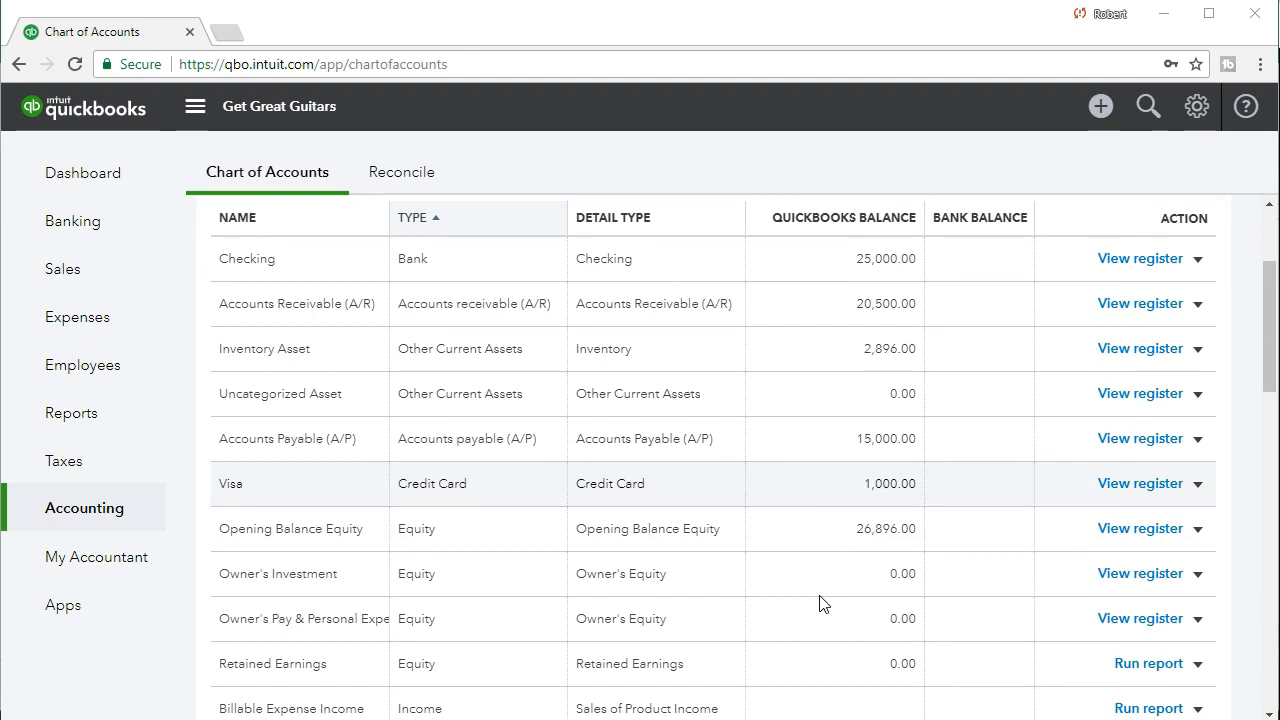
click(755, 489)
scroll(766, 514, up, 2)
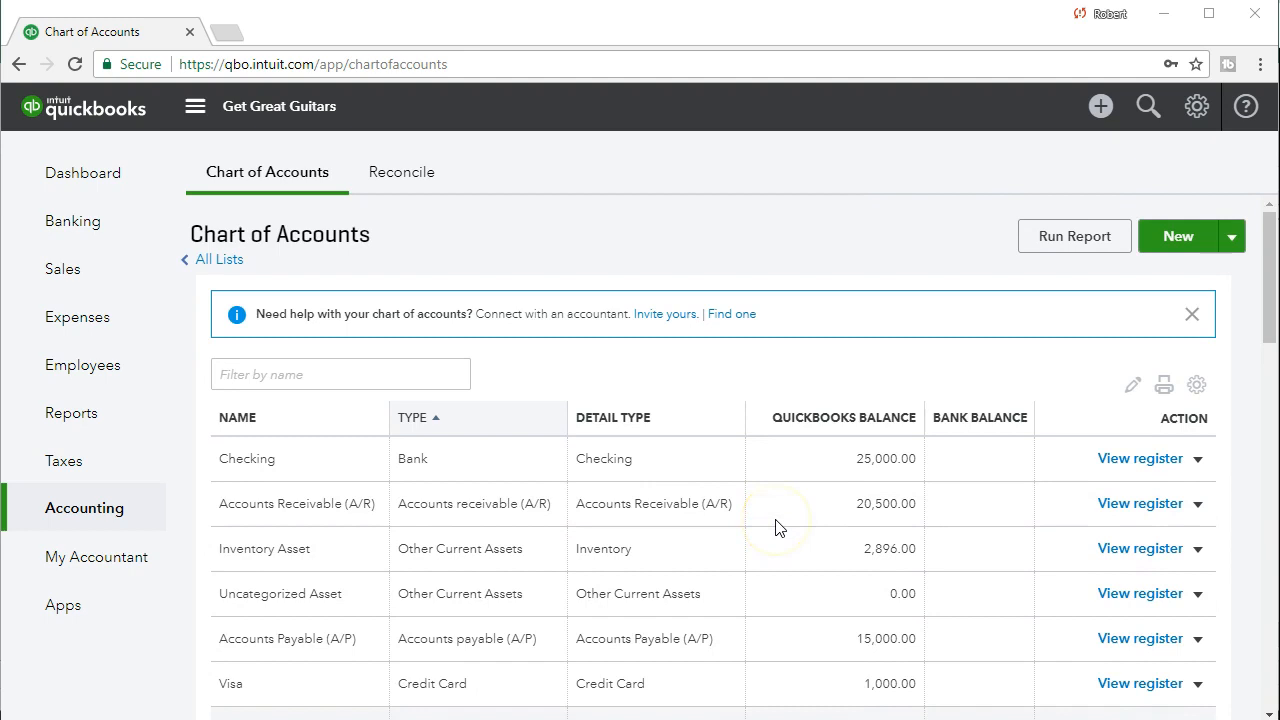
click(1157, 236)
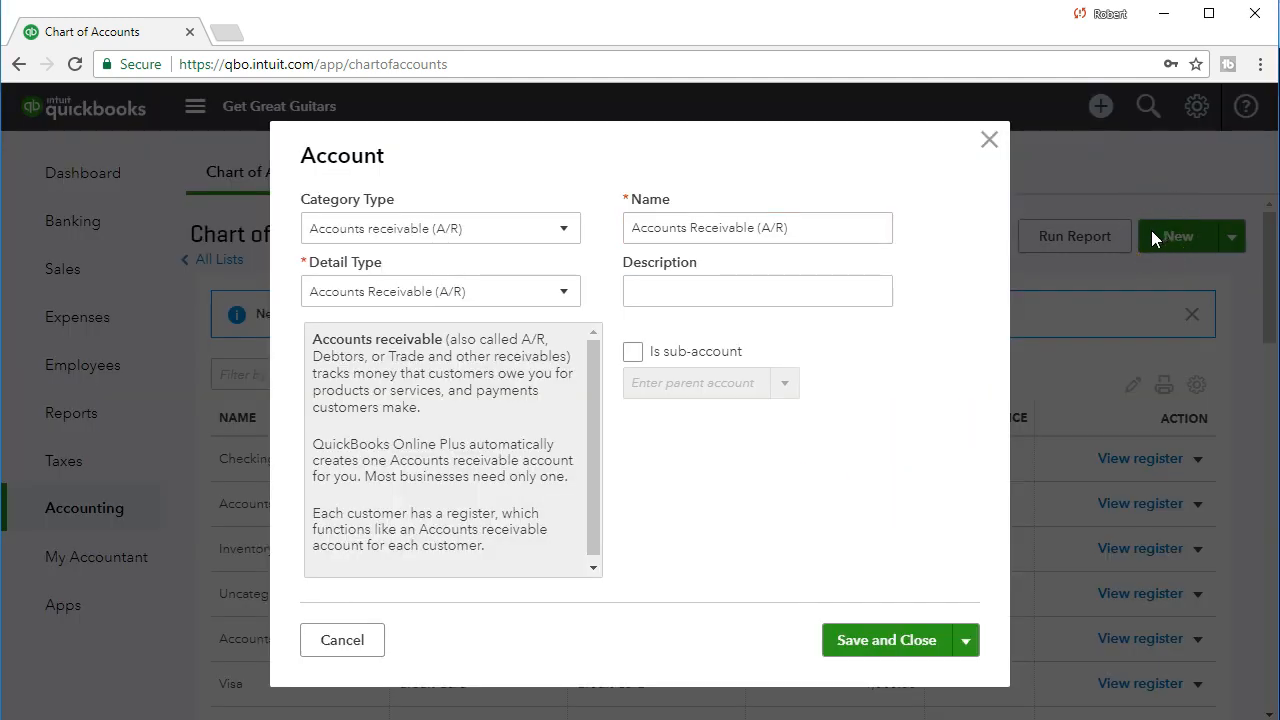
click(563, 233)
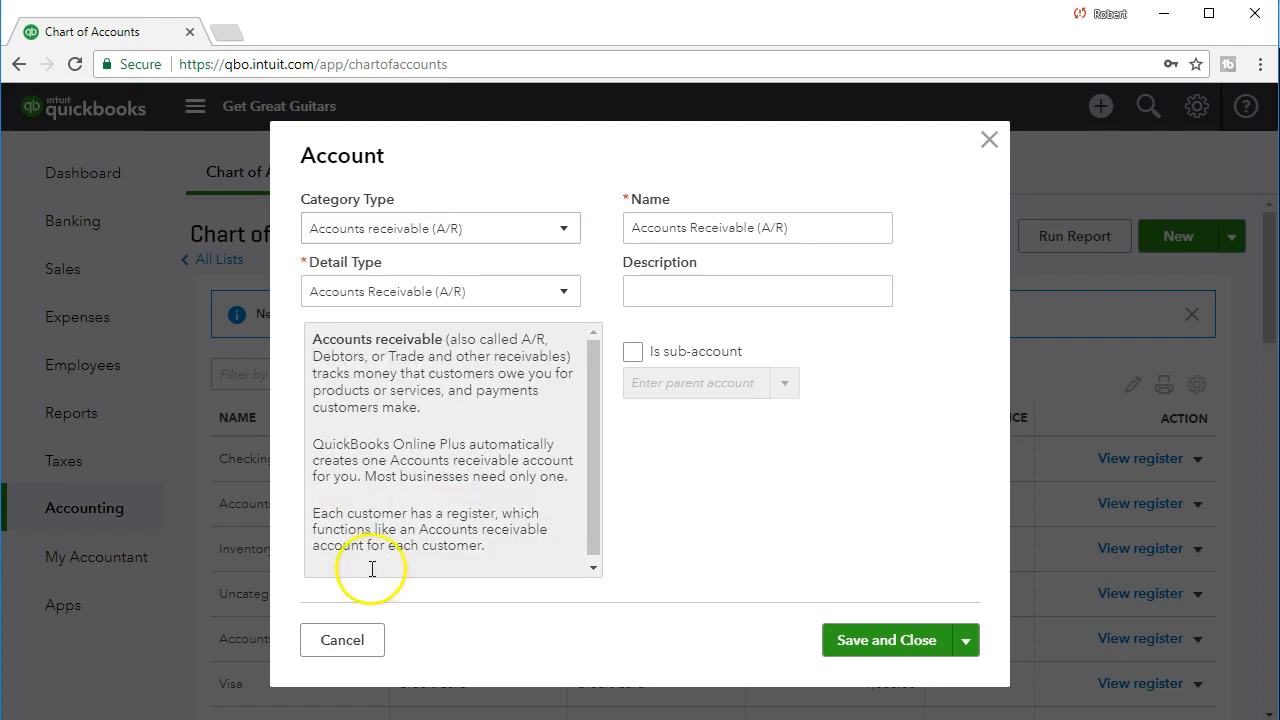
click(556, 231)
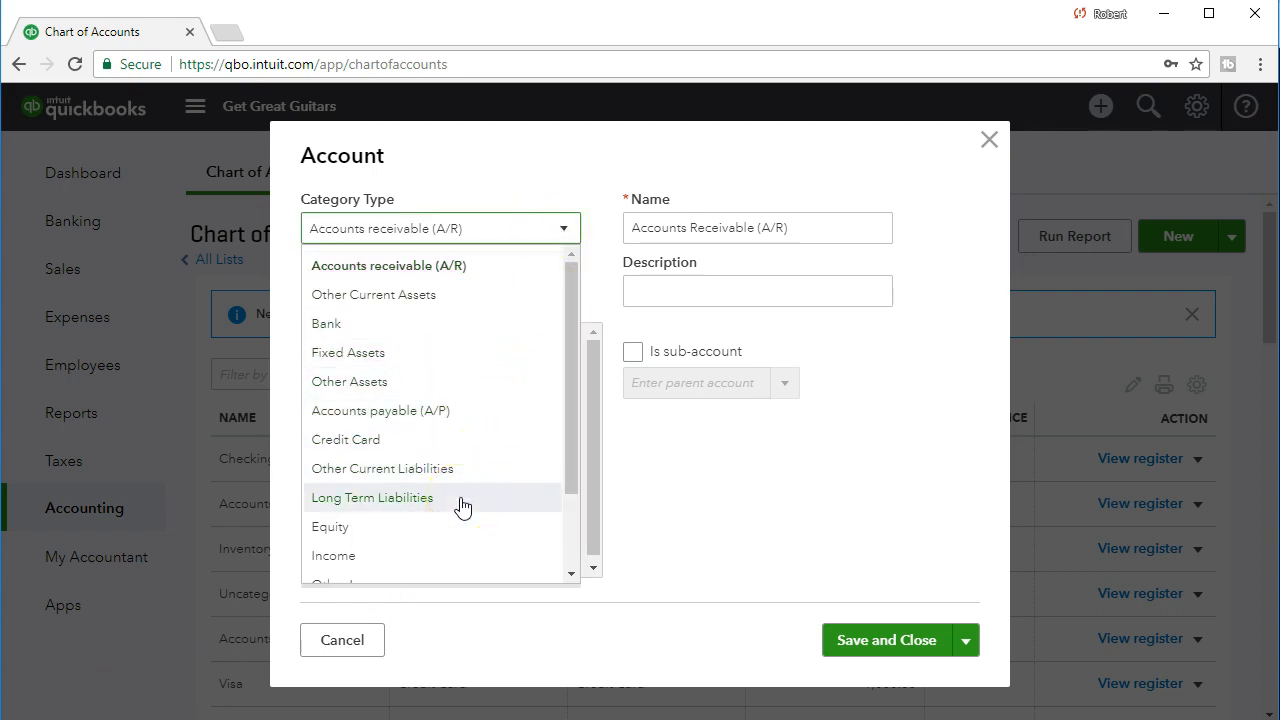
key(Escape)
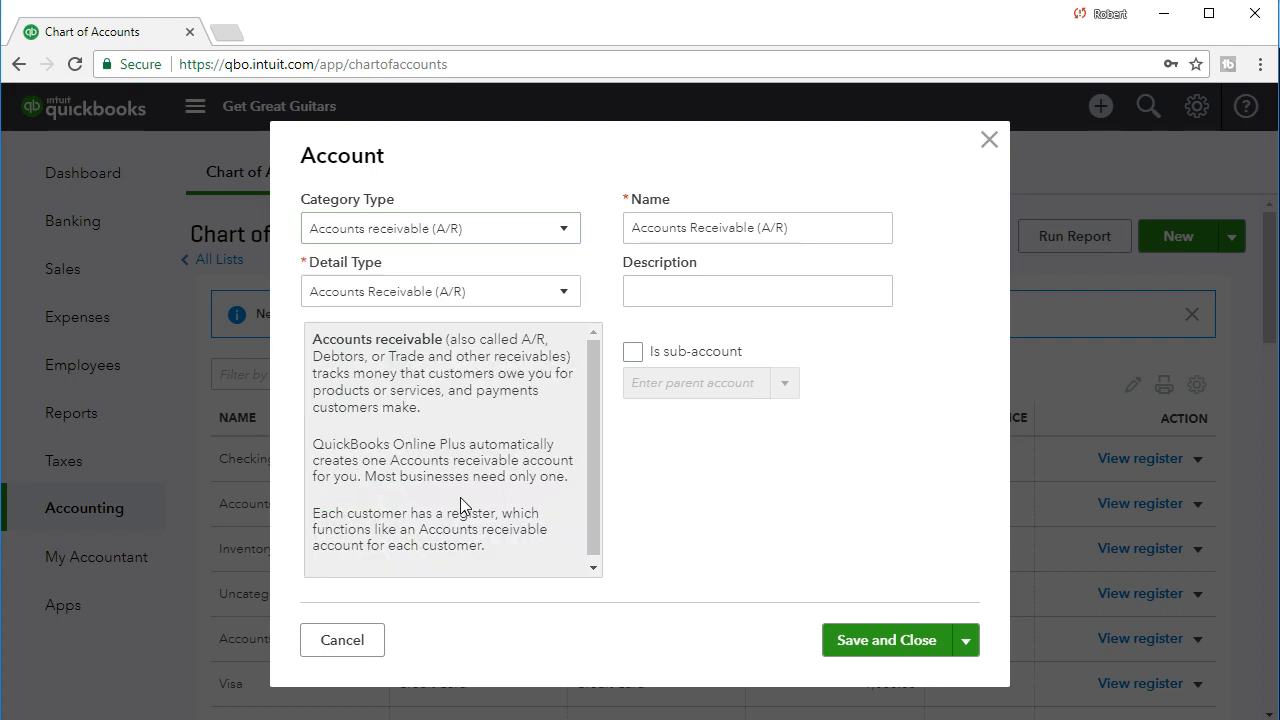
click(548, 233)
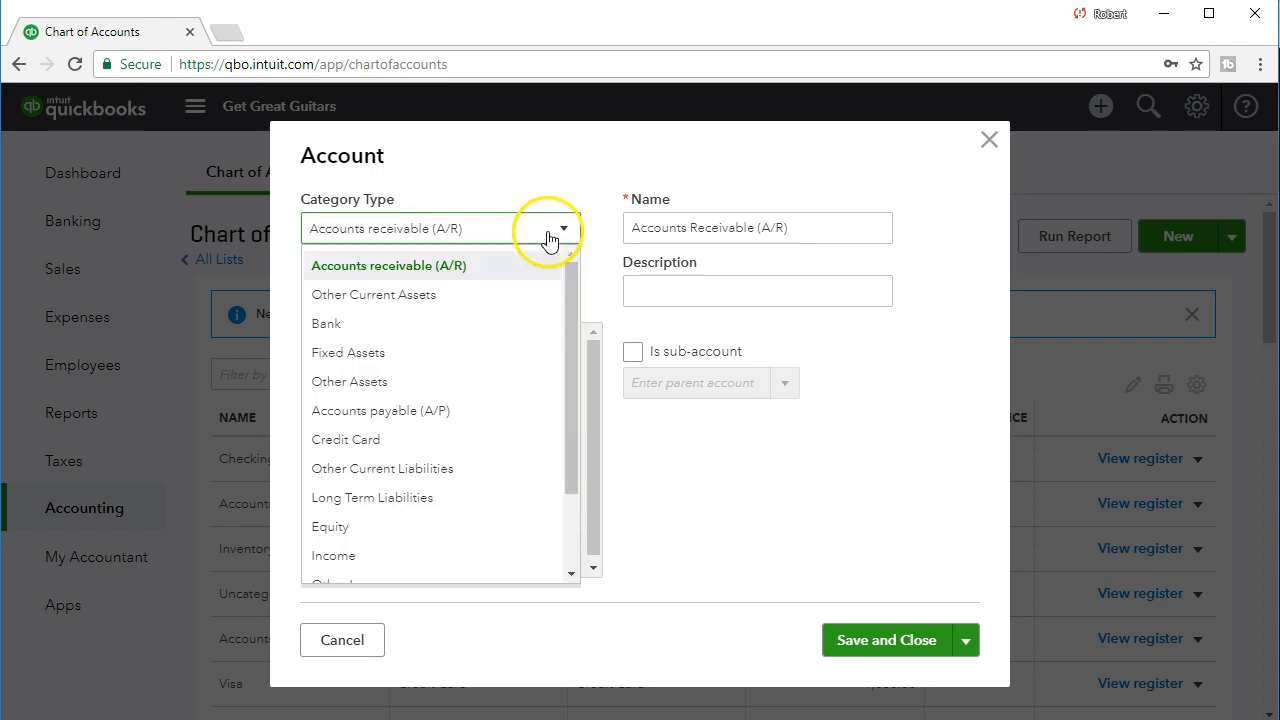
click(437, 500)
click(510, 298)
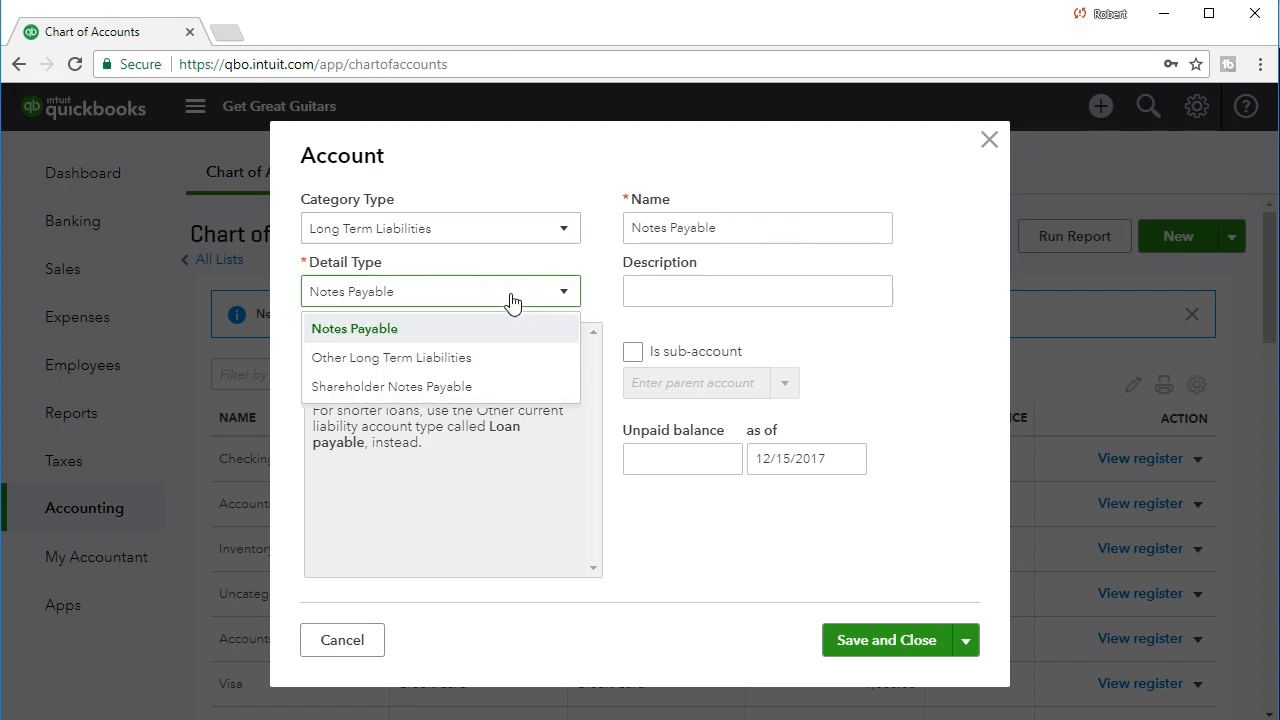
click(487, 326)
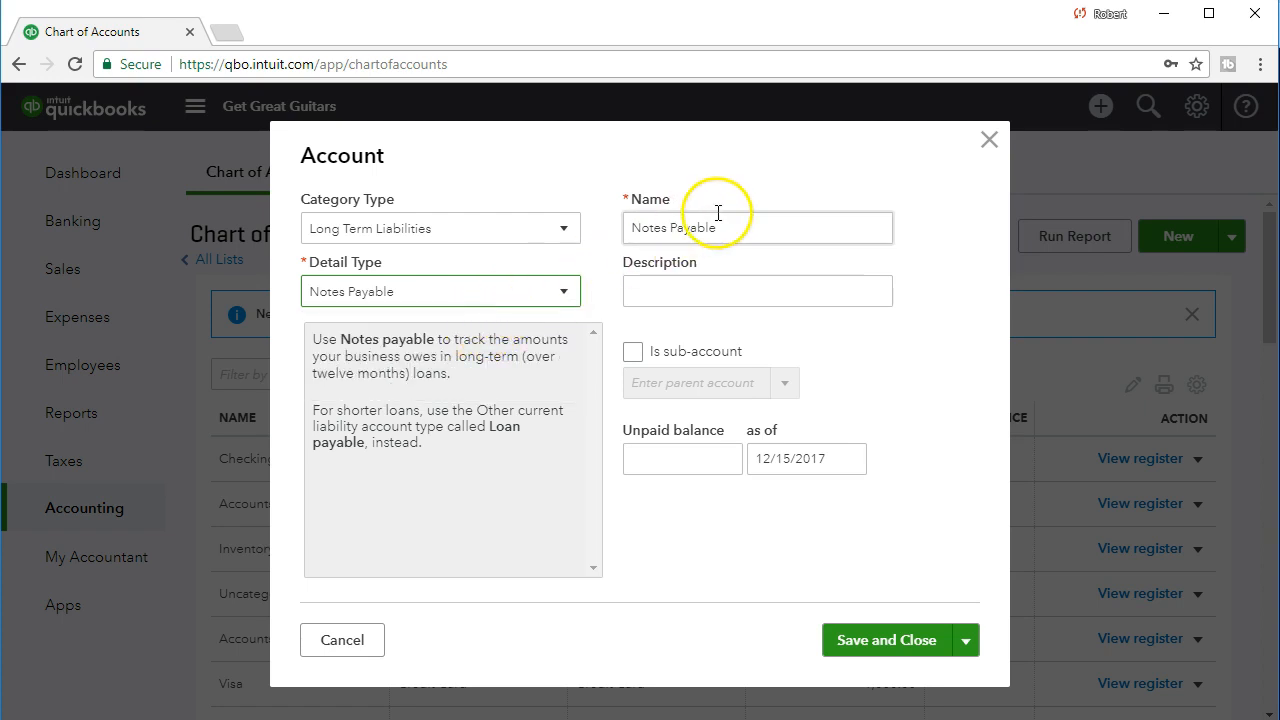
Name the new long-term liability account Loan Payable and leave its description blank.
key(Tab)
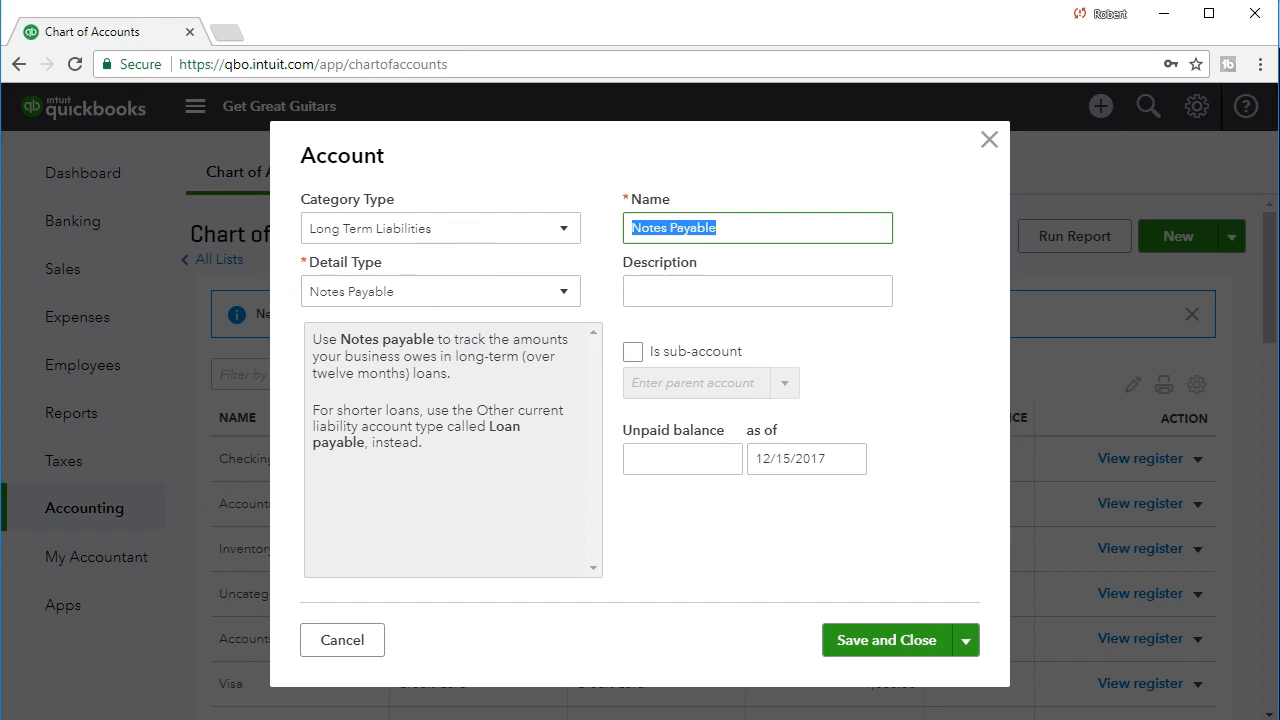
text(Loan Payable)
key(Tab)
click(671, 305)
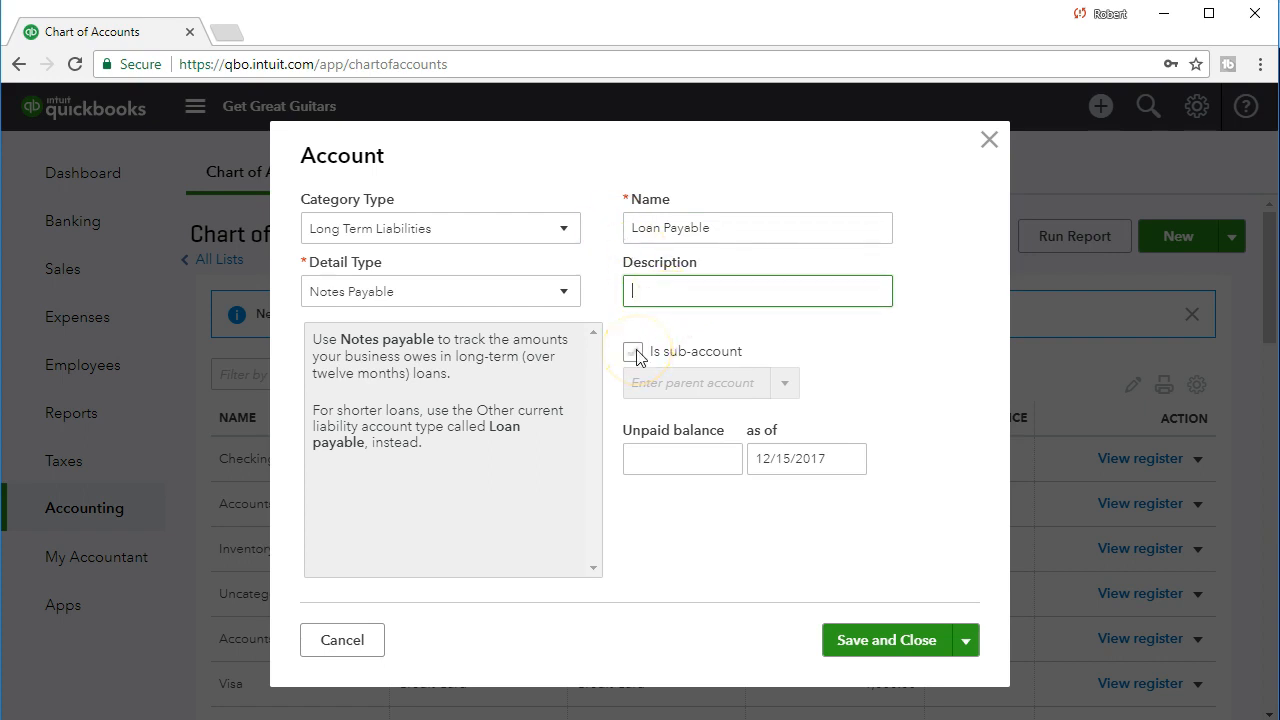
Give the Loan Payable account an unpaid balance of 22,000 as of 12/31/2020 and save it.
click(676, 458)
click(649, 459)
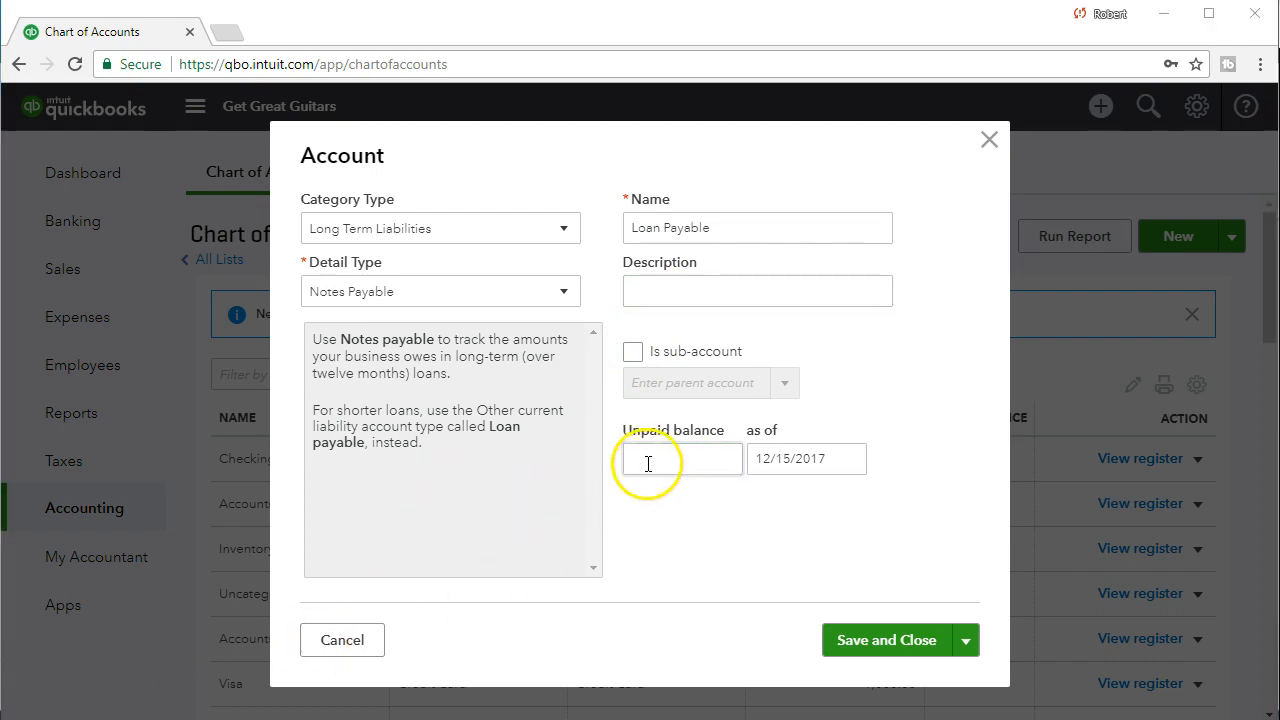
text(22,000)
key(Tab)
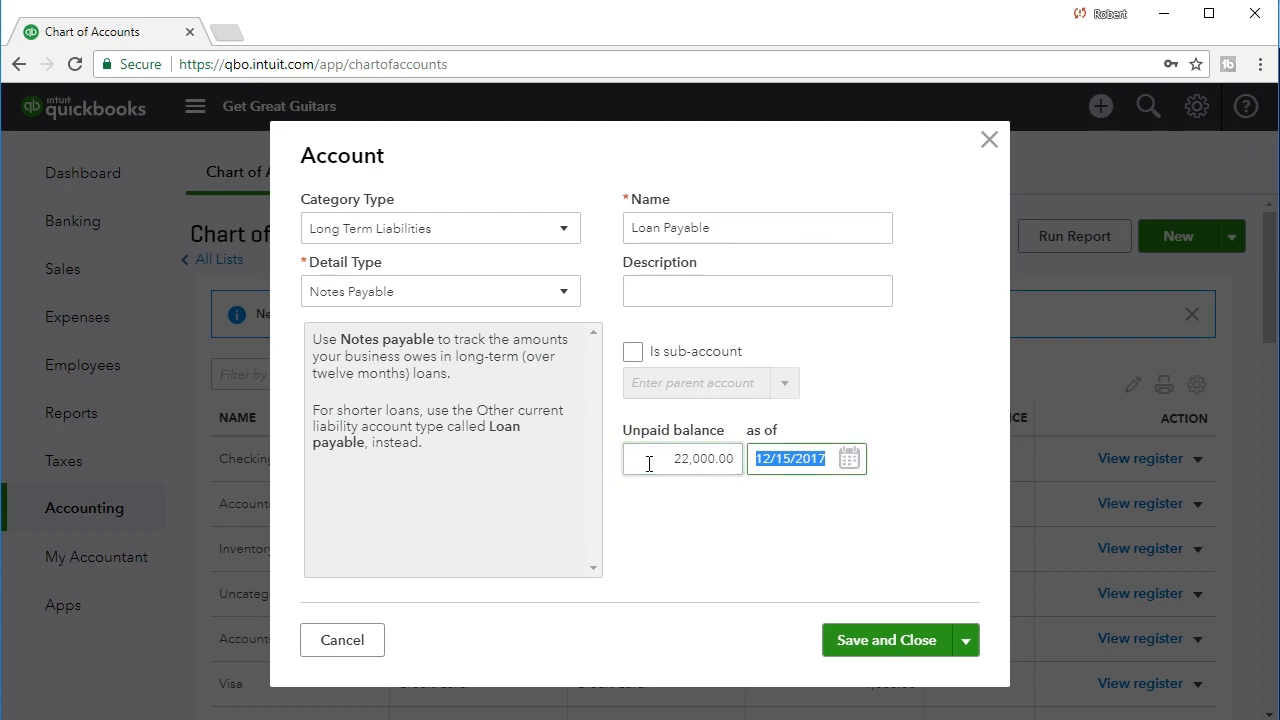
text(123120)
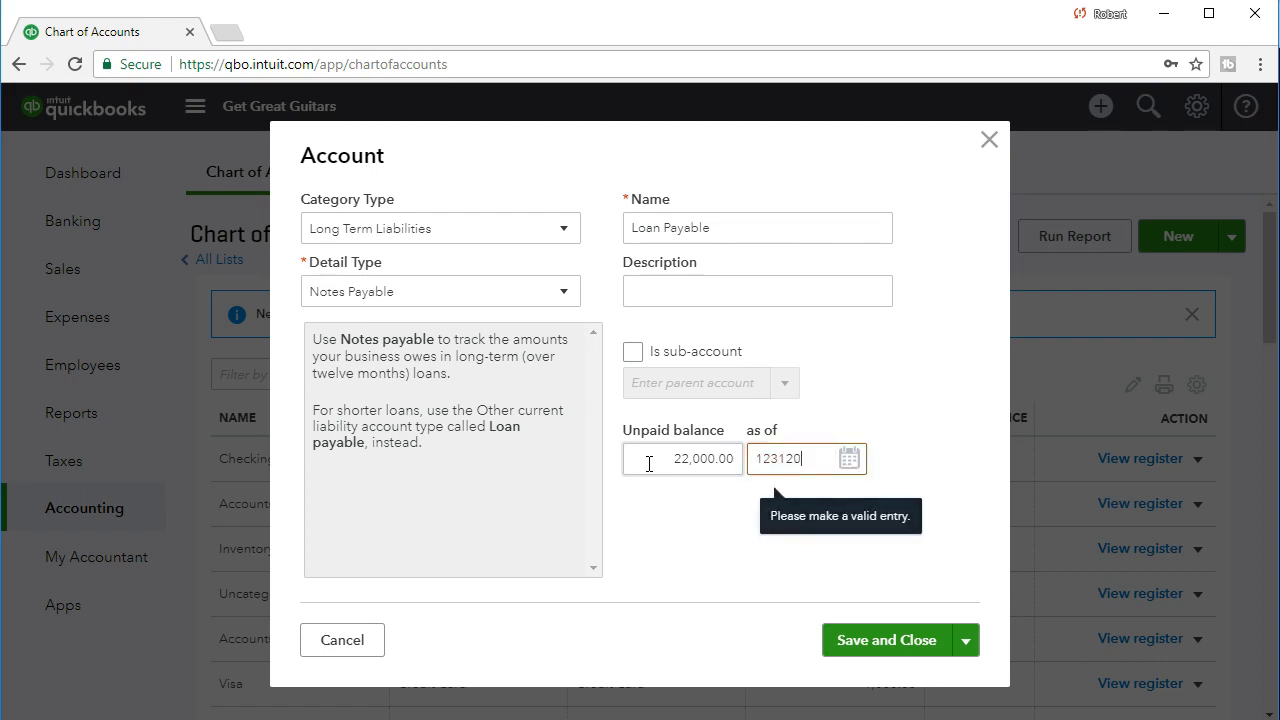
key(Tab)
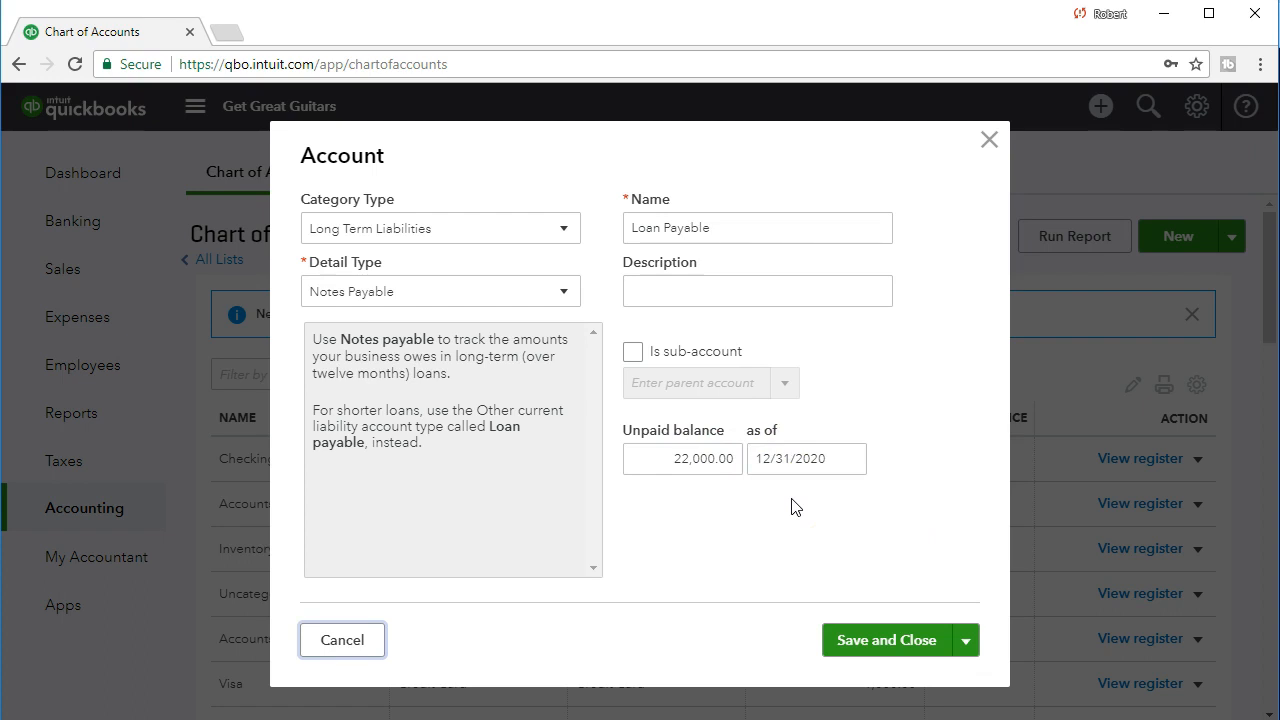
click(862, 640)
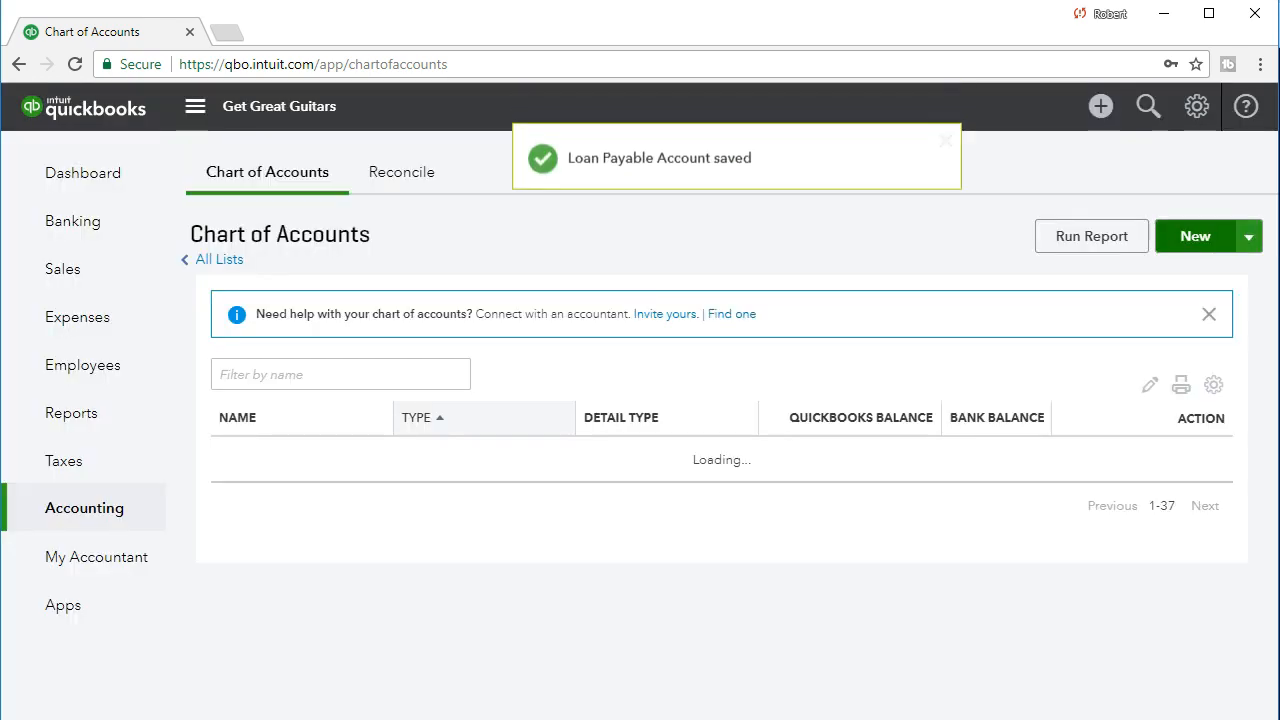
scroll(345, 573, down, 2)
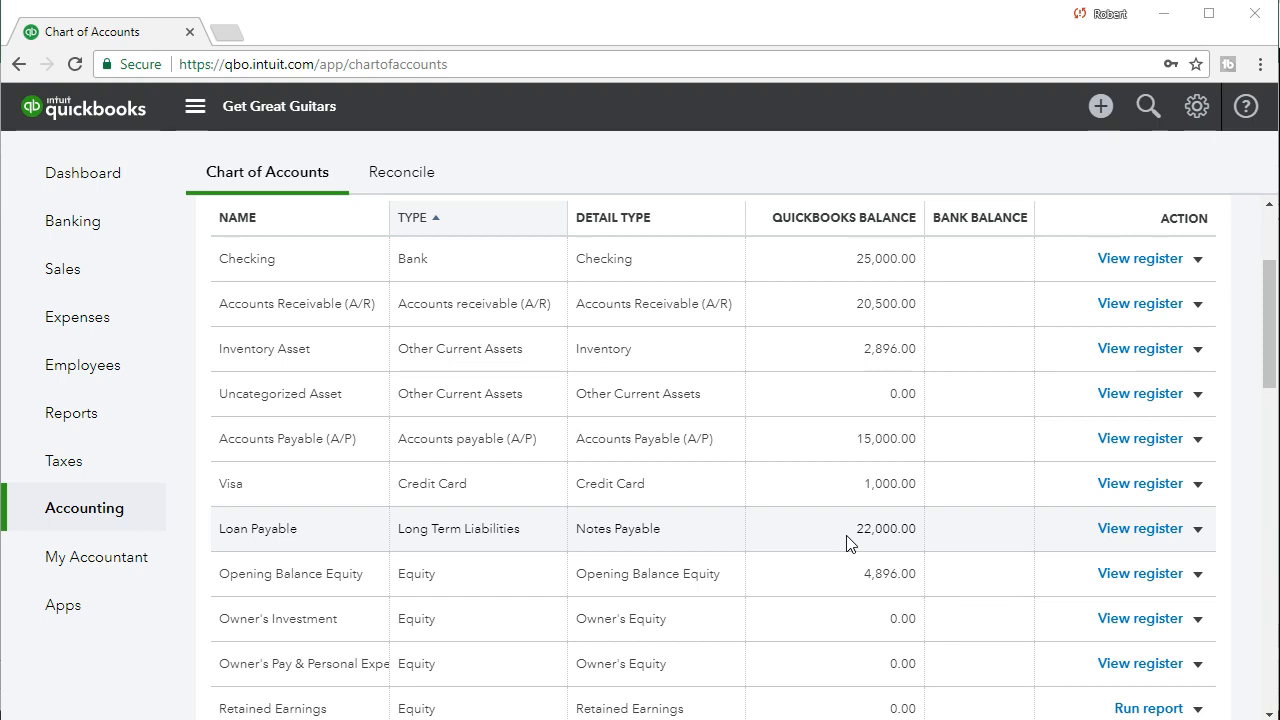
scroll(846, 543, up, 3)
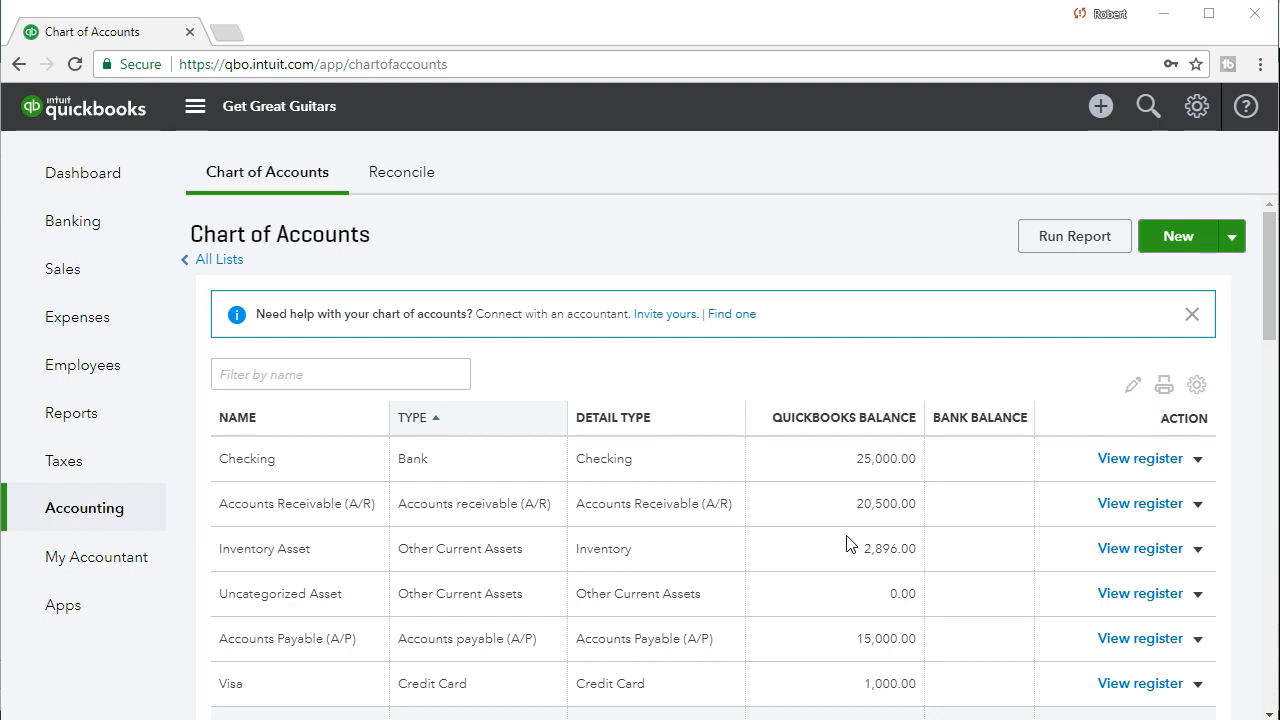
Start a new account with category type Fixed Assets and detail type Furniture & Fixtures, keeping the default name and a blank description.
click(1155, 237)
click(563, 230)
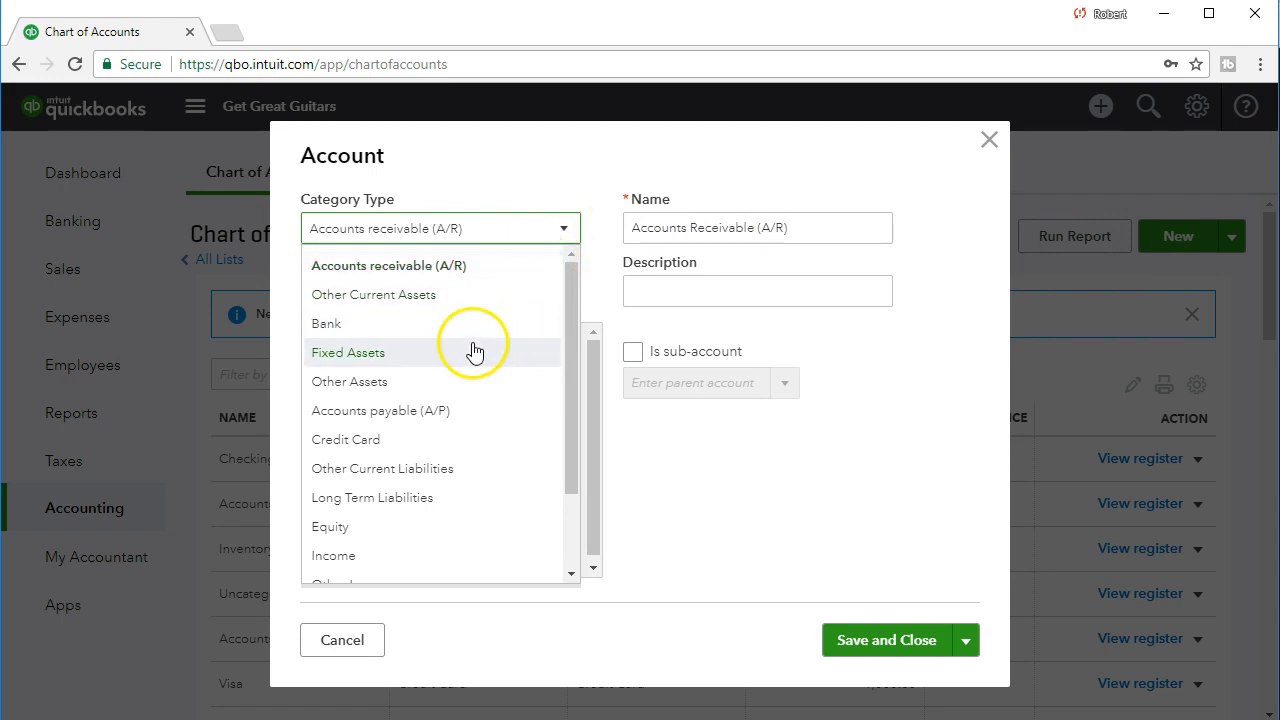
click(474, 352)
click(537, 237)
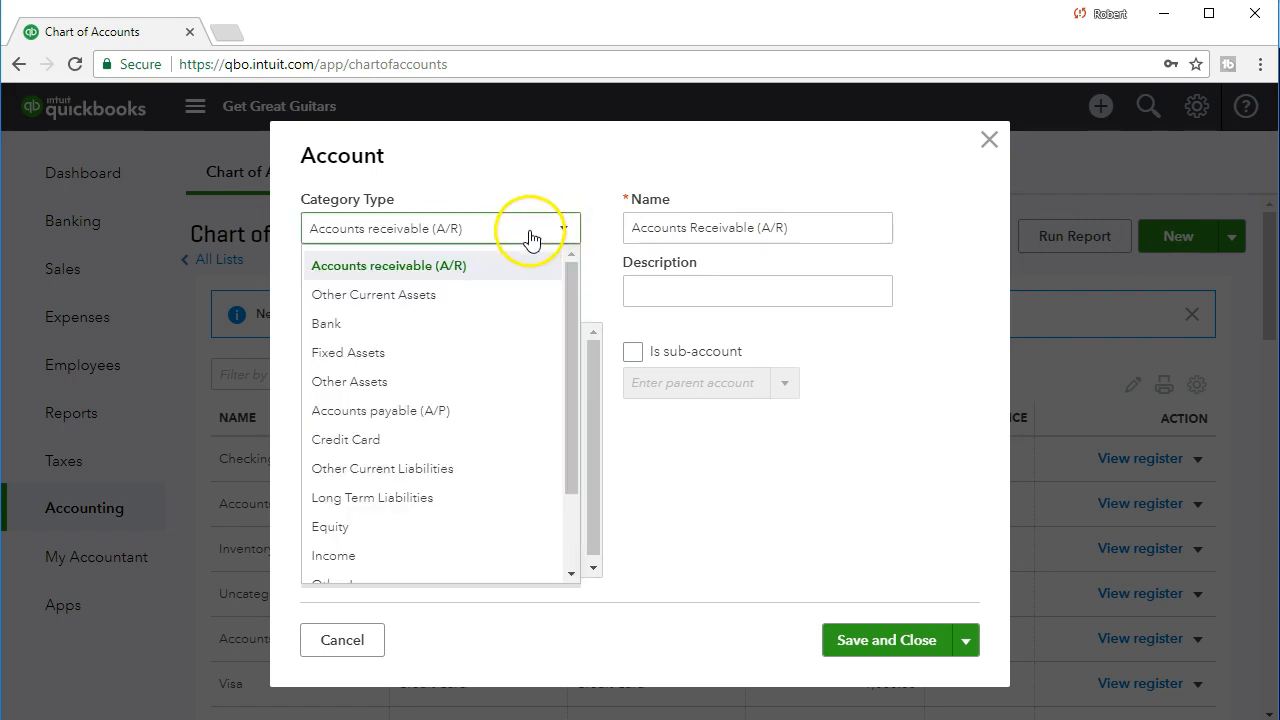
click(392, 354)
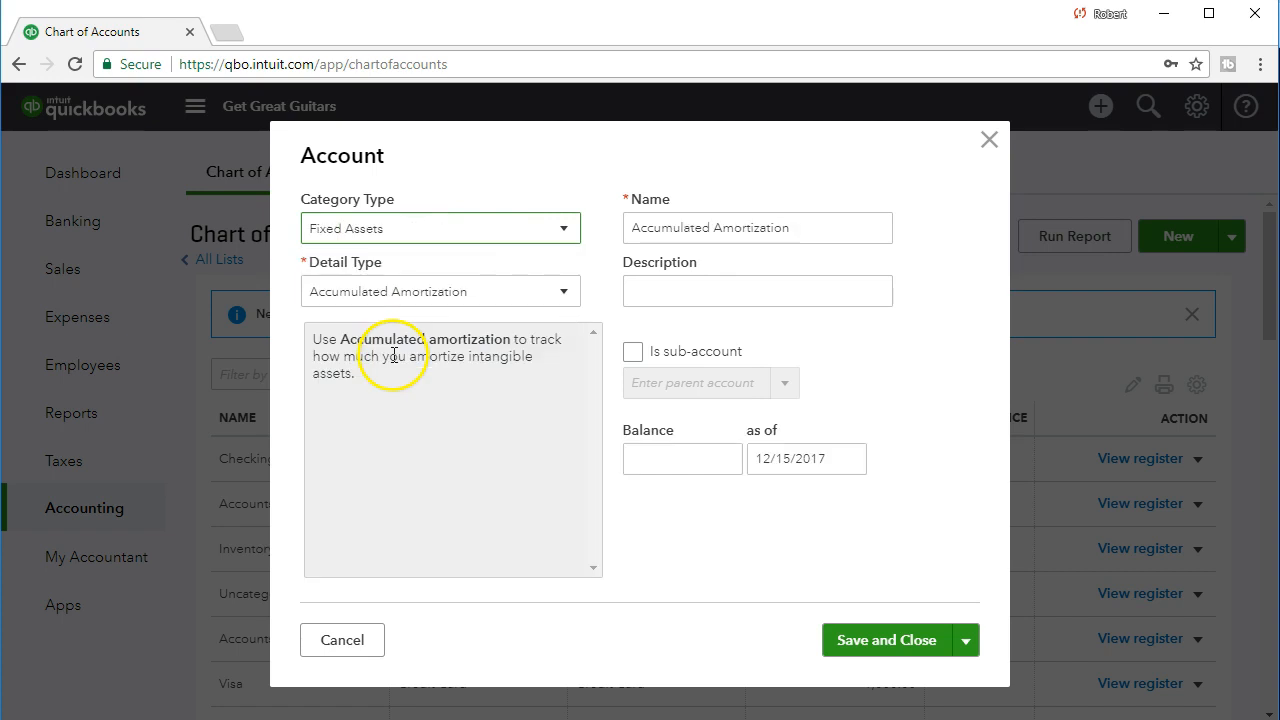
click(461, 298)
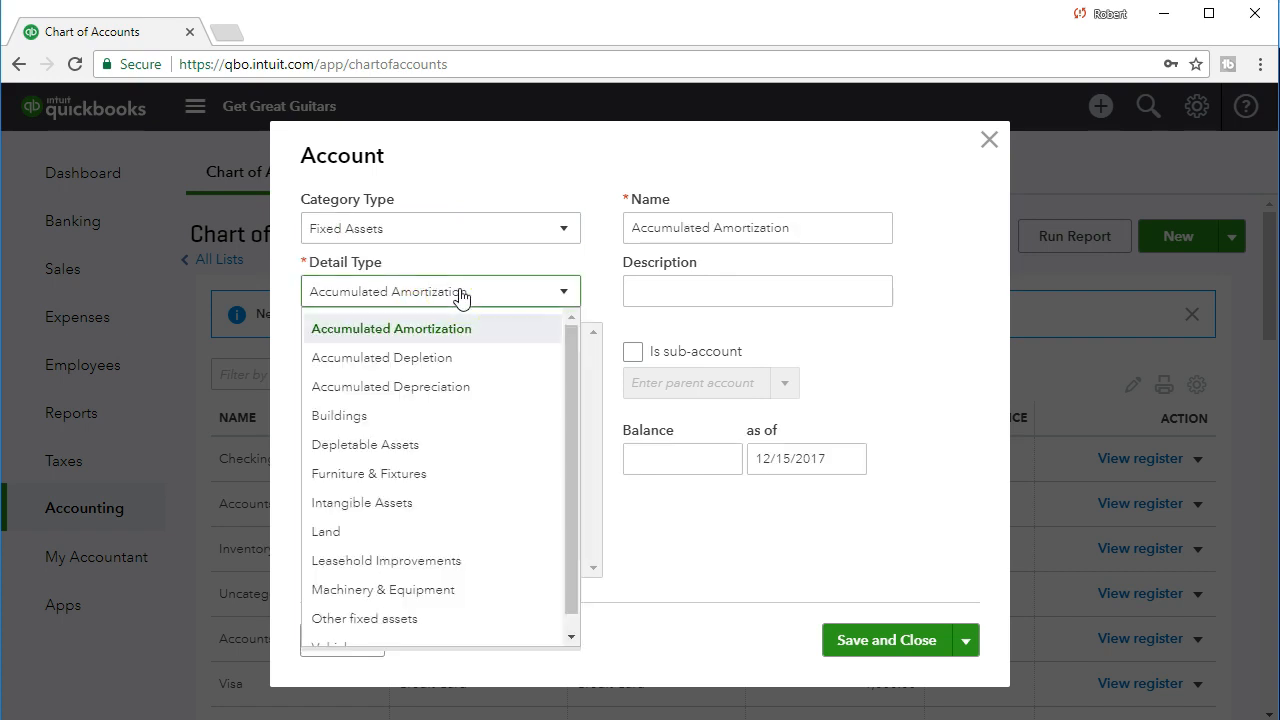
click(437, 480)
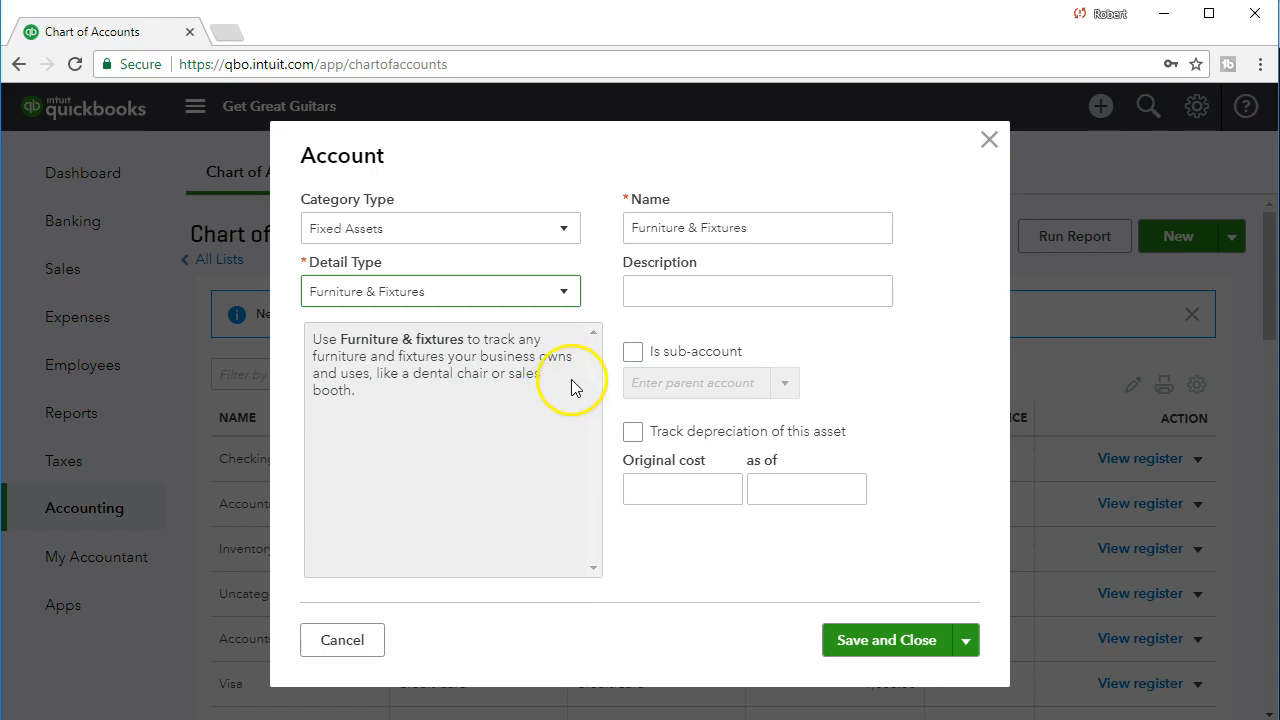
triple_click(760, 227)
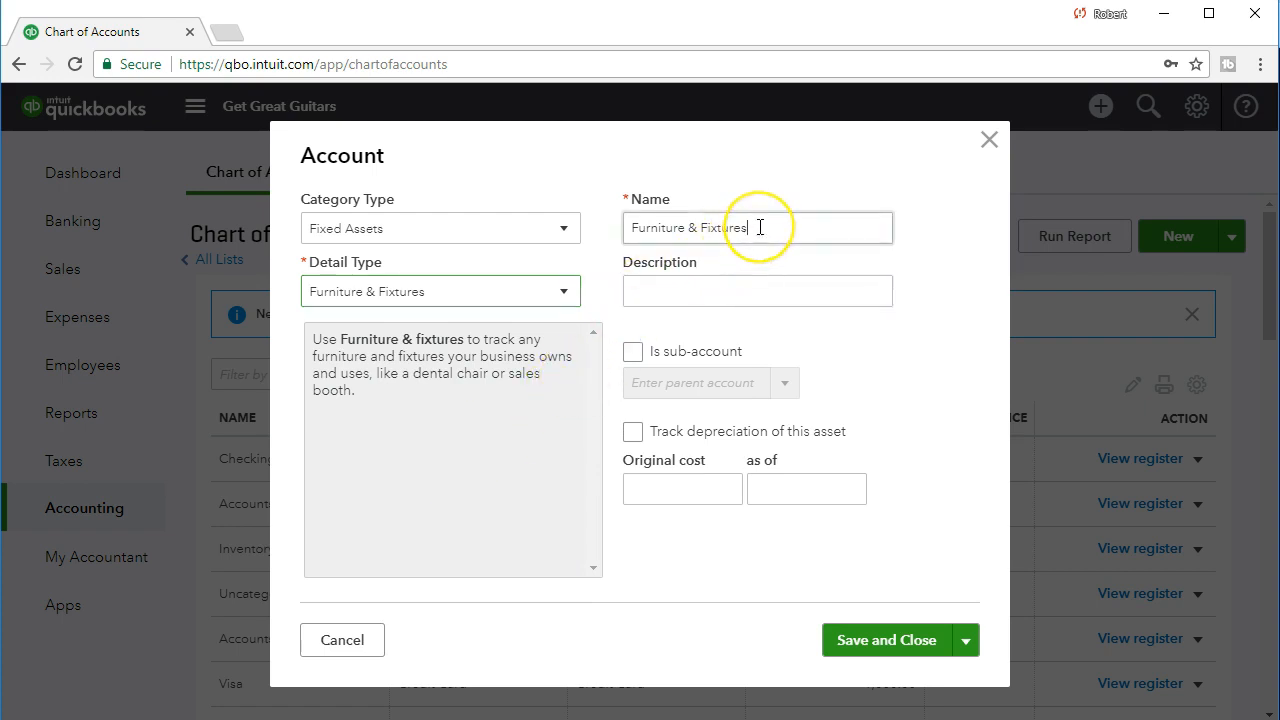
click(751, 287)
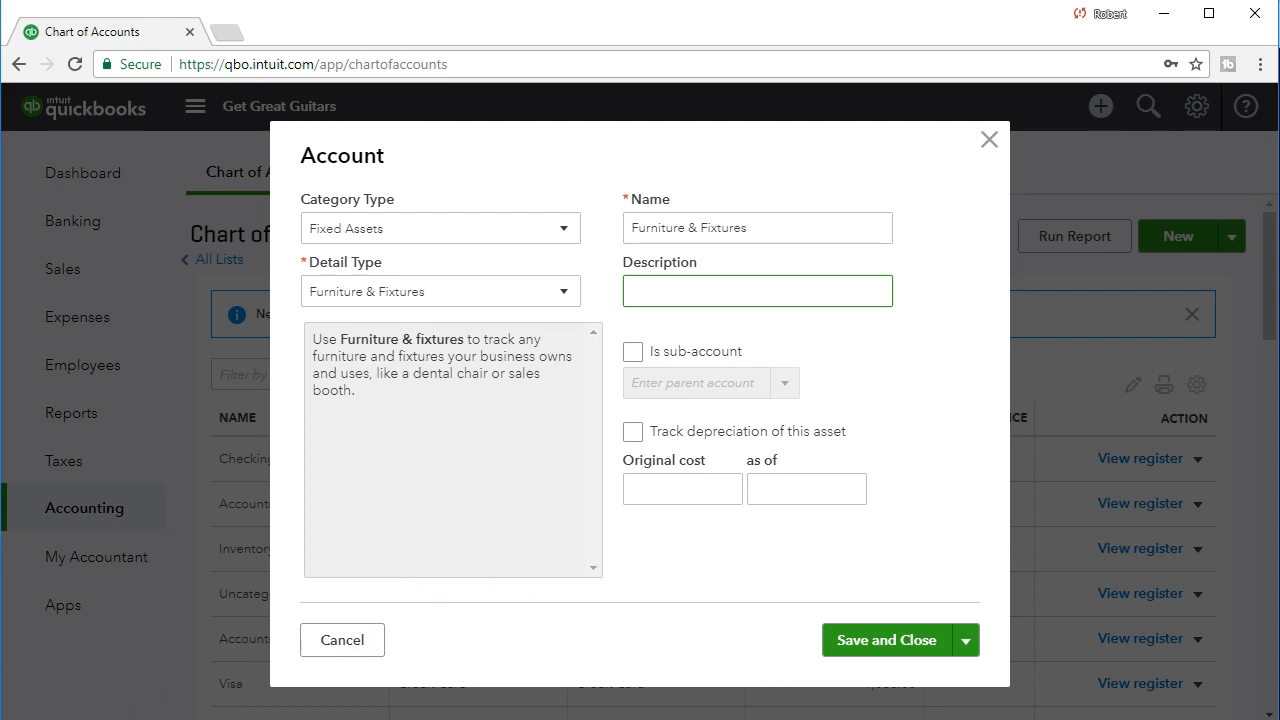
Enter an original cost of 75,000 as of 12/31/2020 for the Furniture & Fixtures account.
click(657, 488)
text(75000)
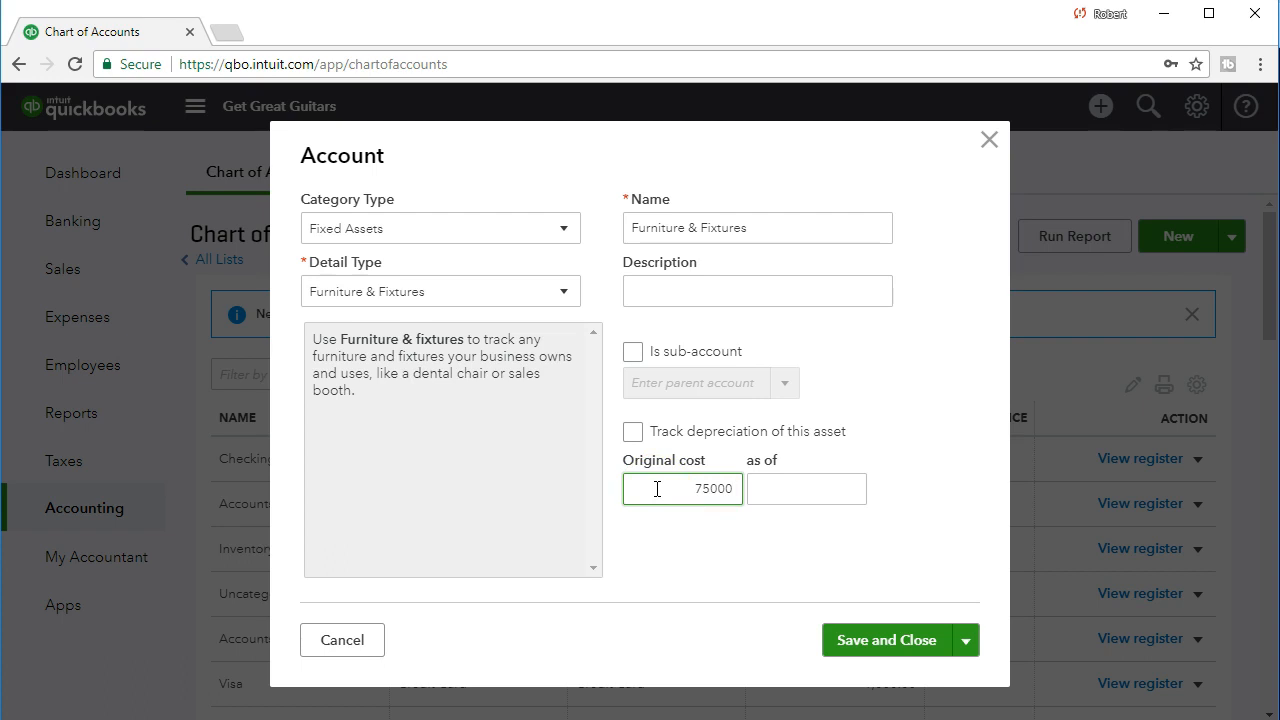
key(Tab)
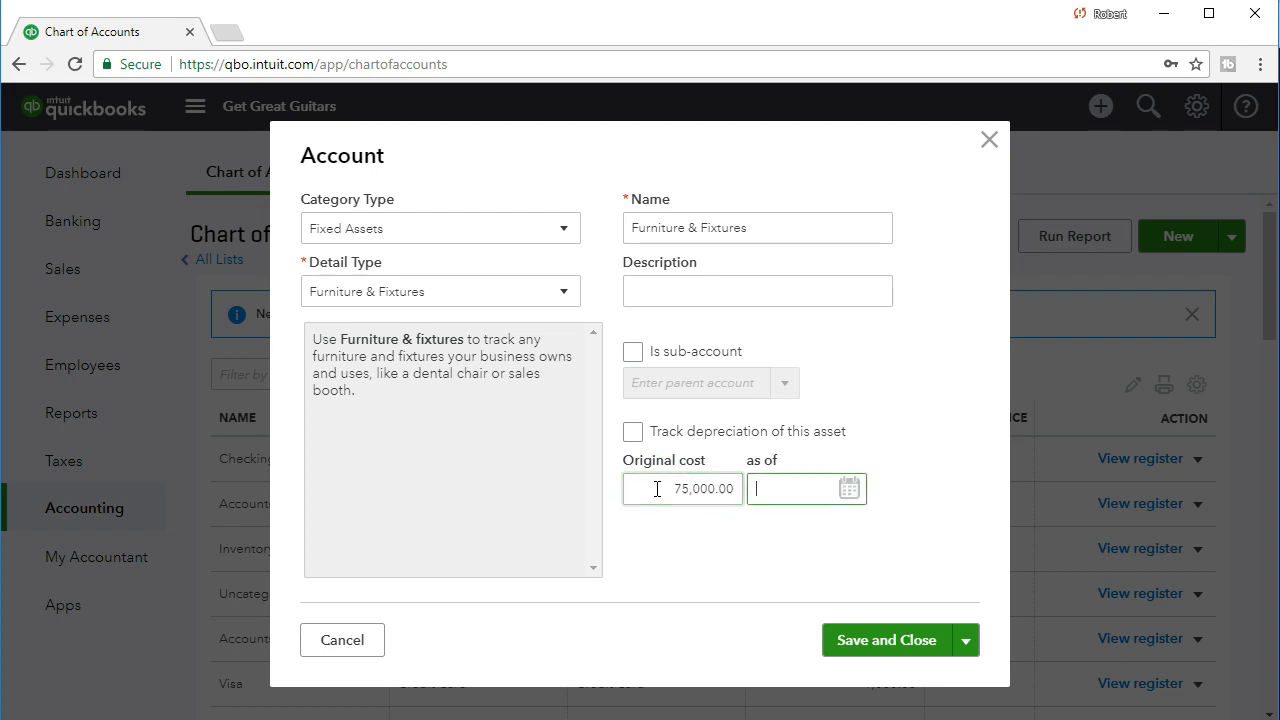
text(12/31/2020)
key(Tab)
click(640, 543)
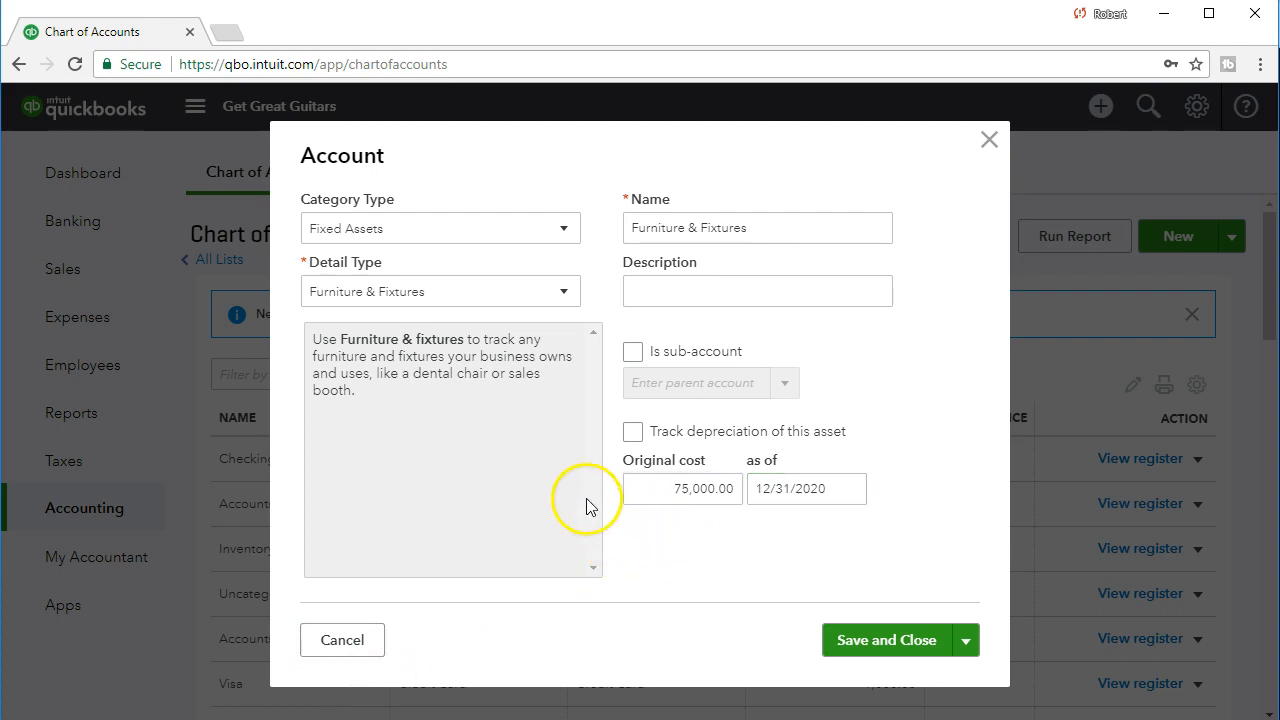
Turn on depreciation tracking for the Furniture & Fixtures asset, leave the depreciation amount blank, and save the account.
click(631, 433)
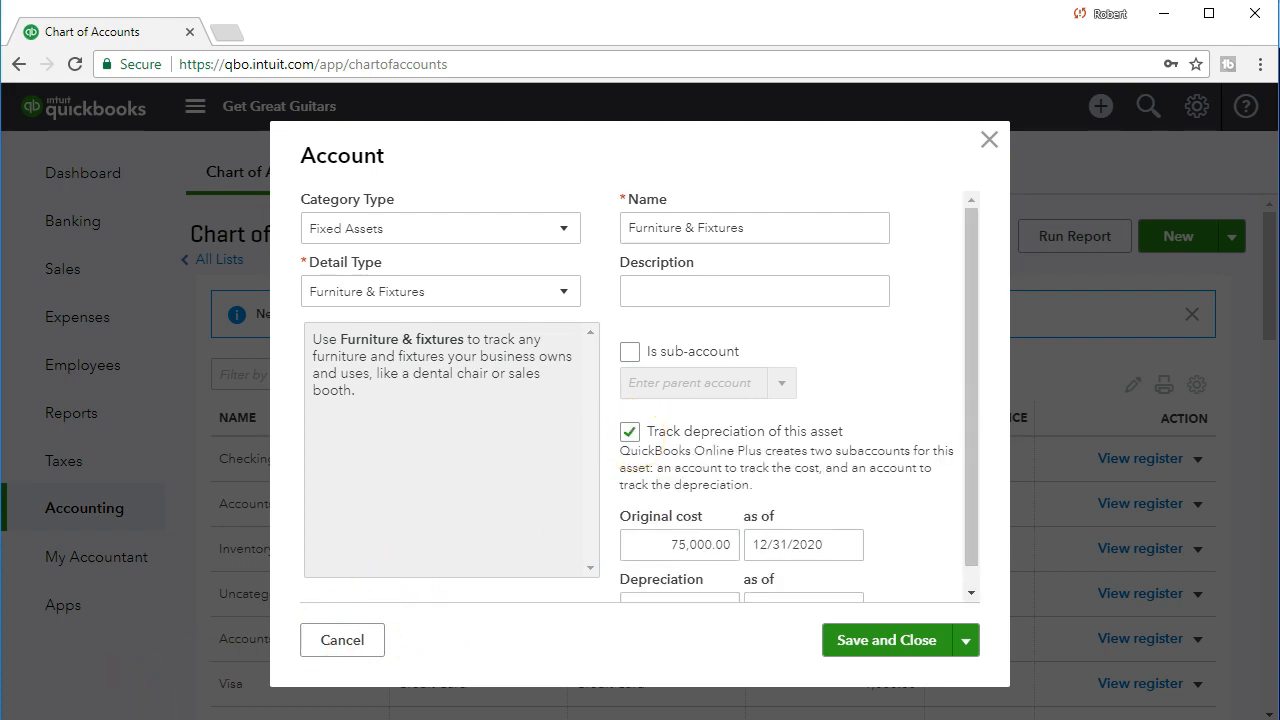
scroll(543, 509, down, 1)
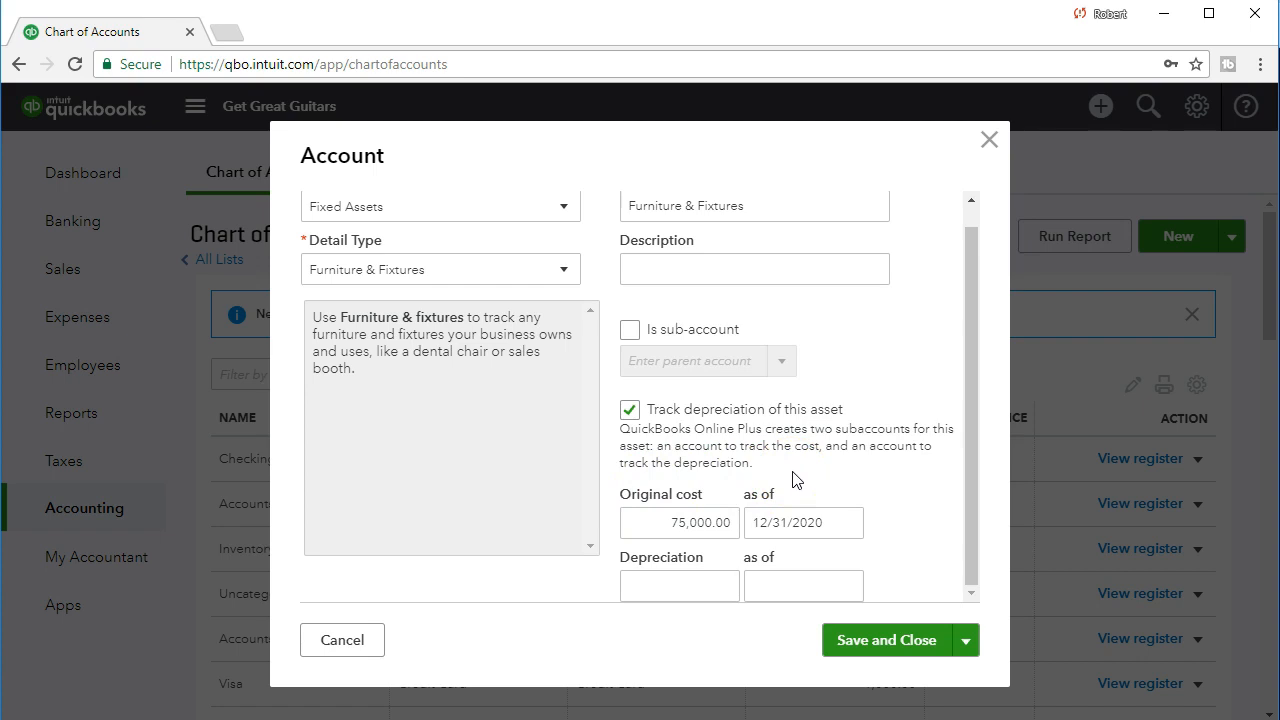
click(724, 588)
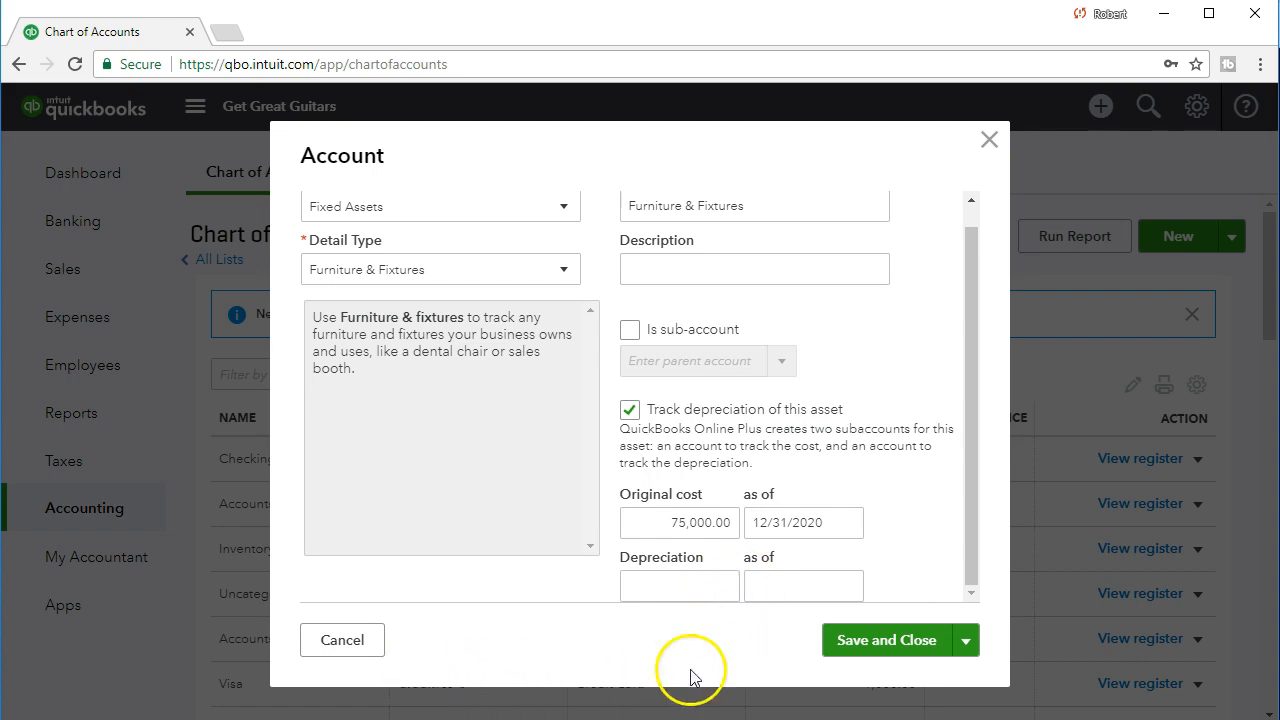
click(843, 641)
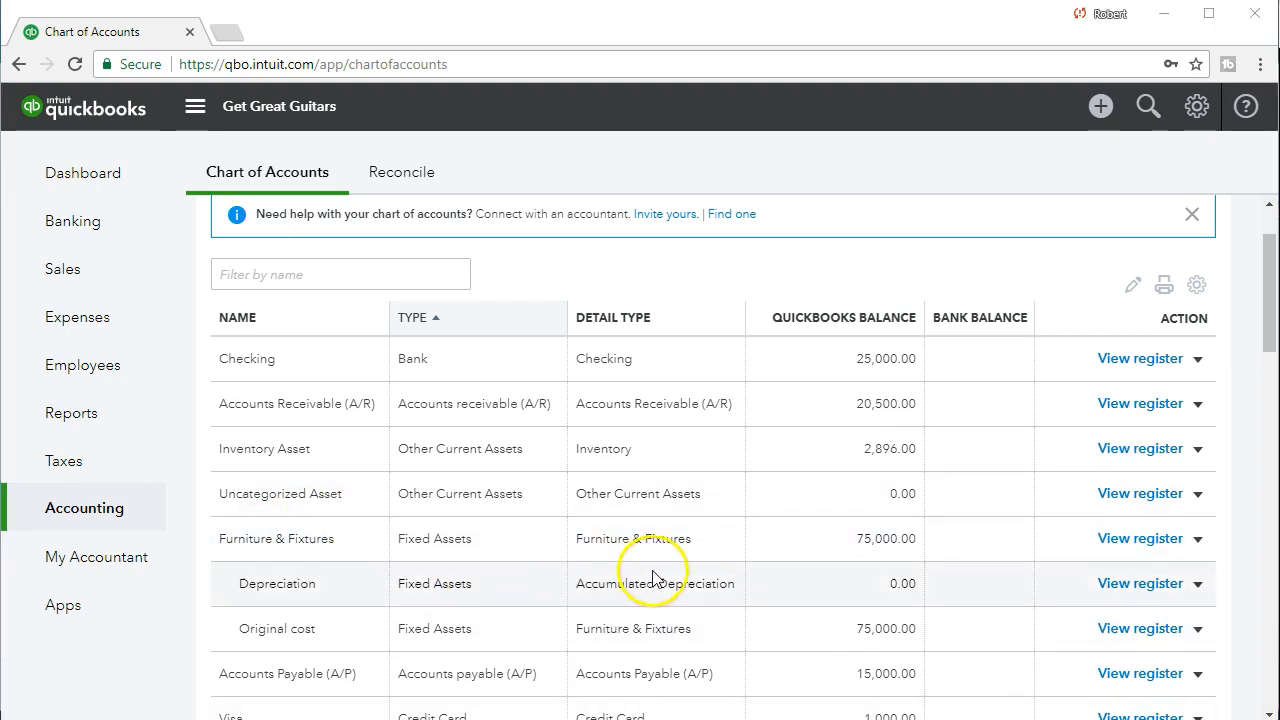
scroll(690, 578, down, 1)
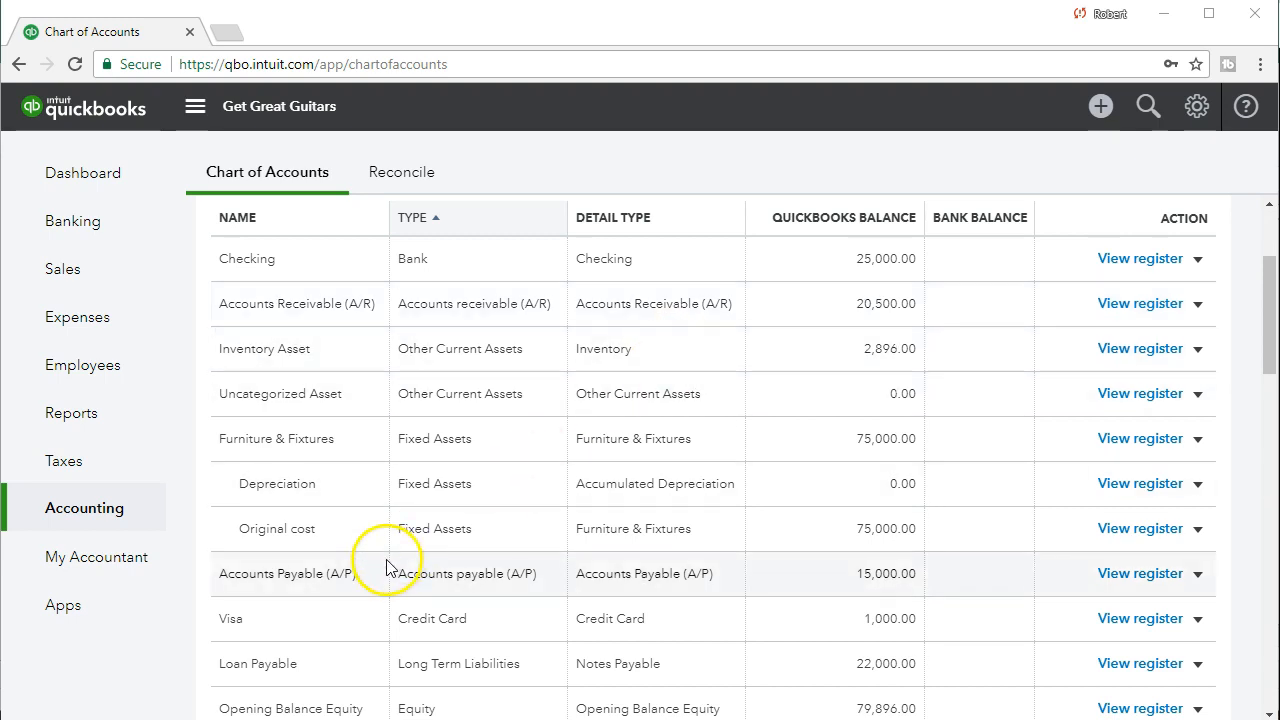
Find the Trial Balance report among the reports and open it.
click(101, 432)
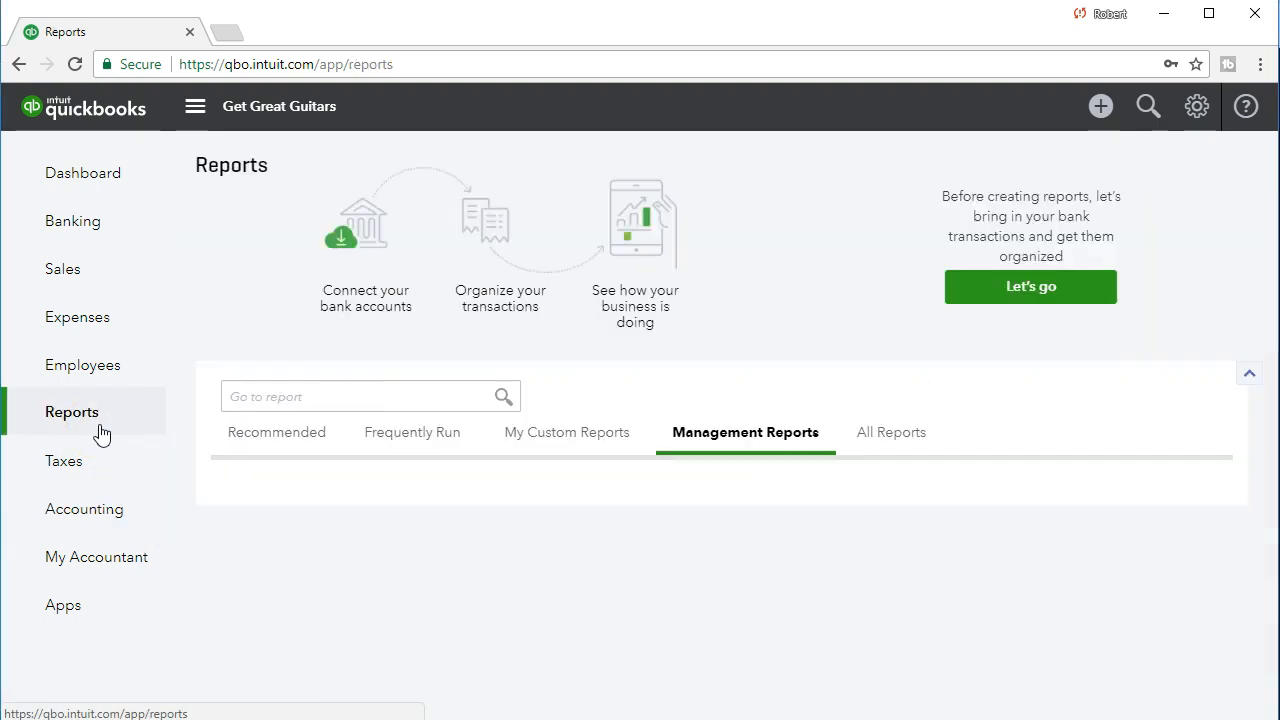
click(151, 431)
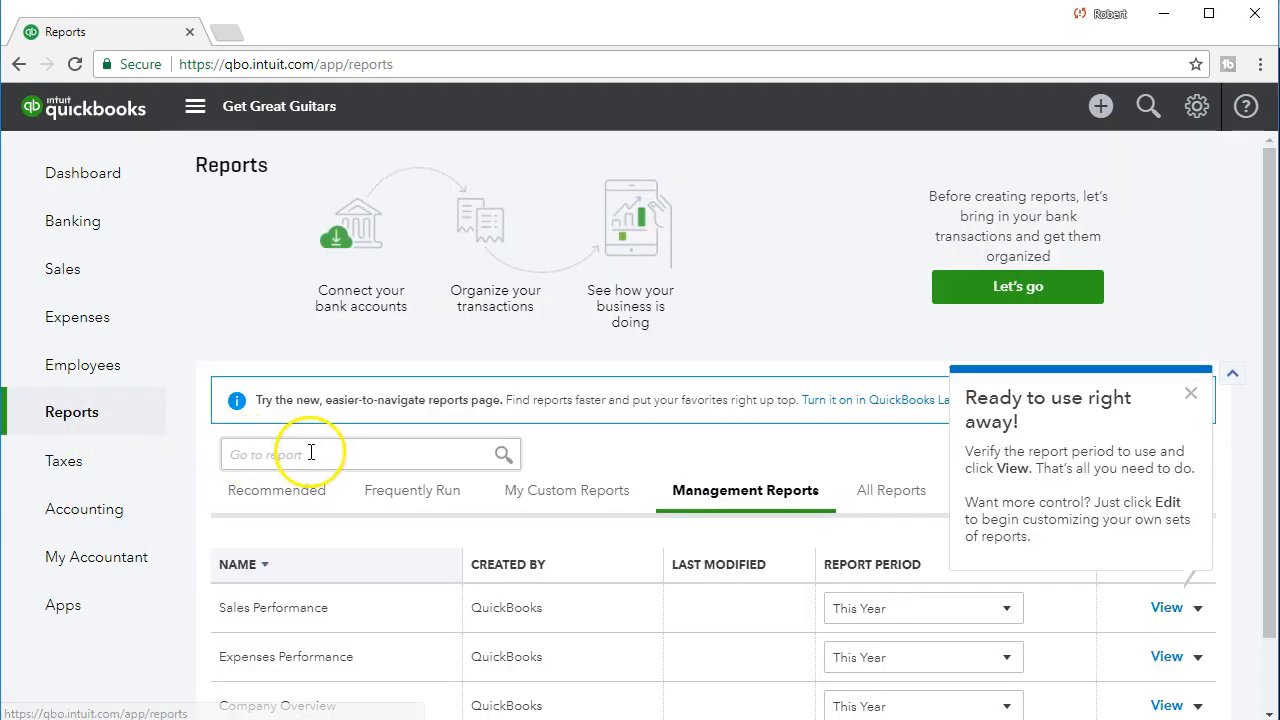
click(323, 453)
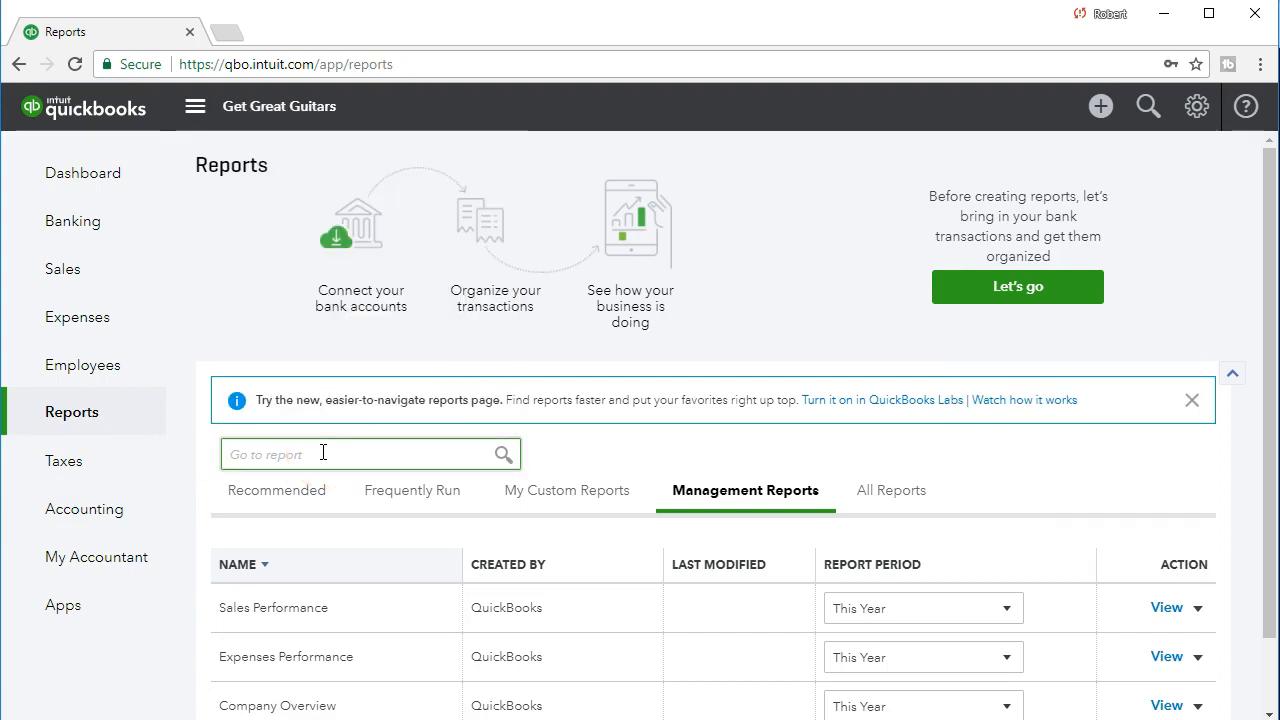
text(tr)
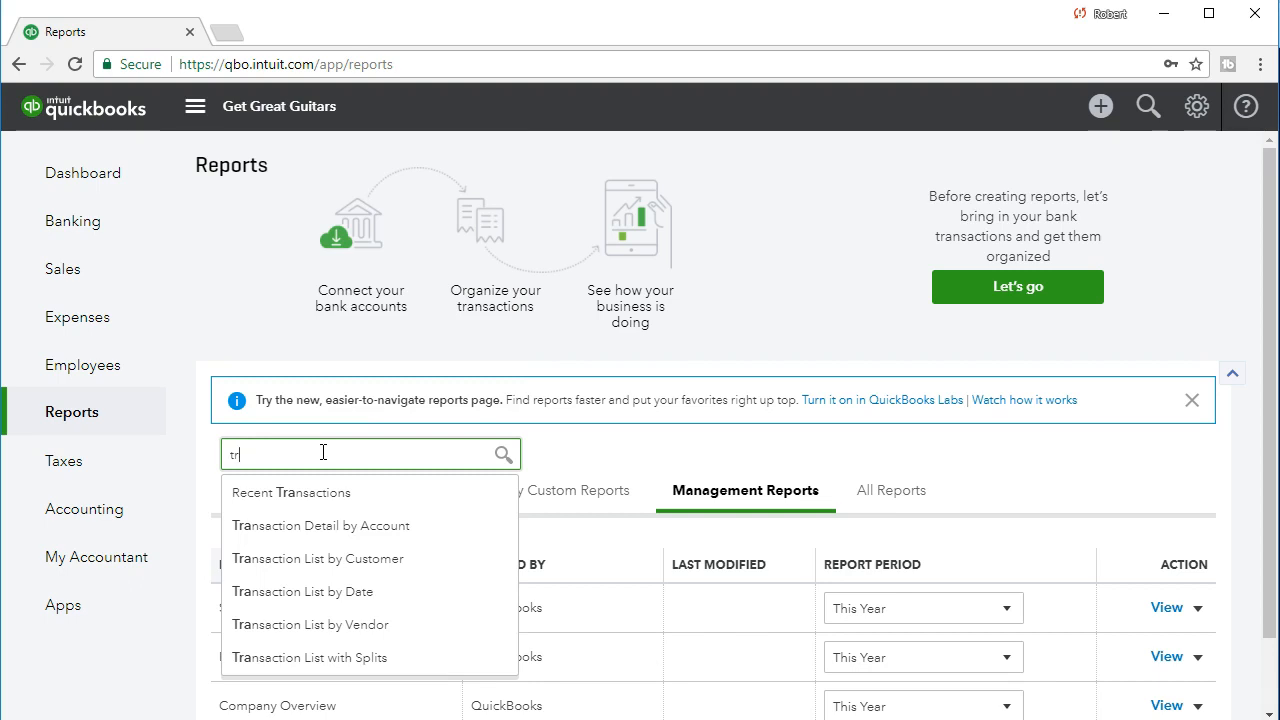
text(ial)
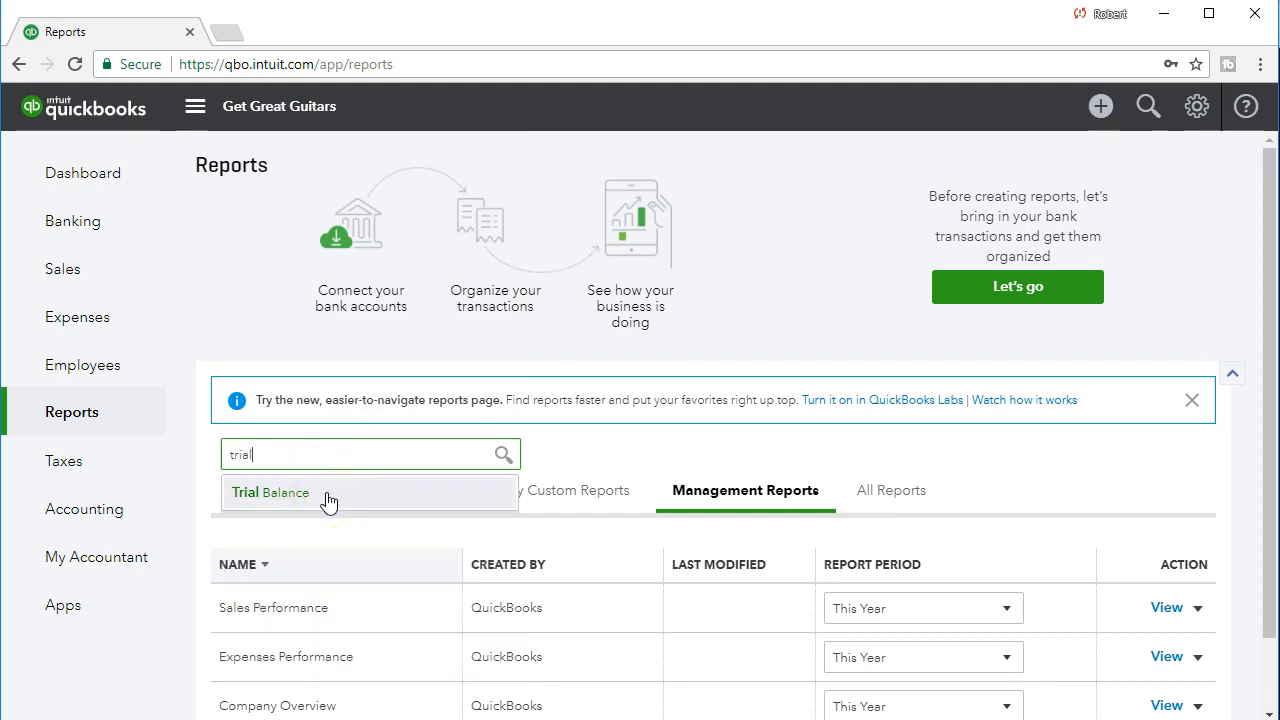
click(327, 500)
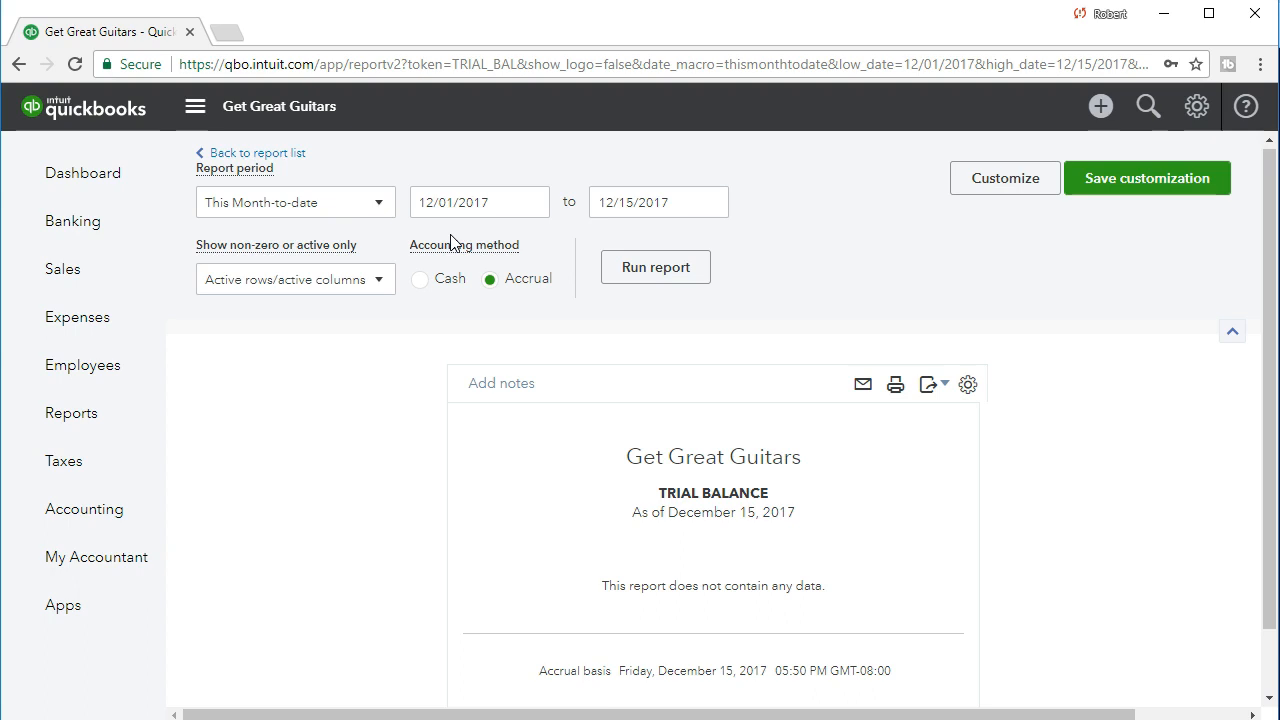
Set both the start and end dates of the trial balance period to 12/31/2021.
click(466, 191)
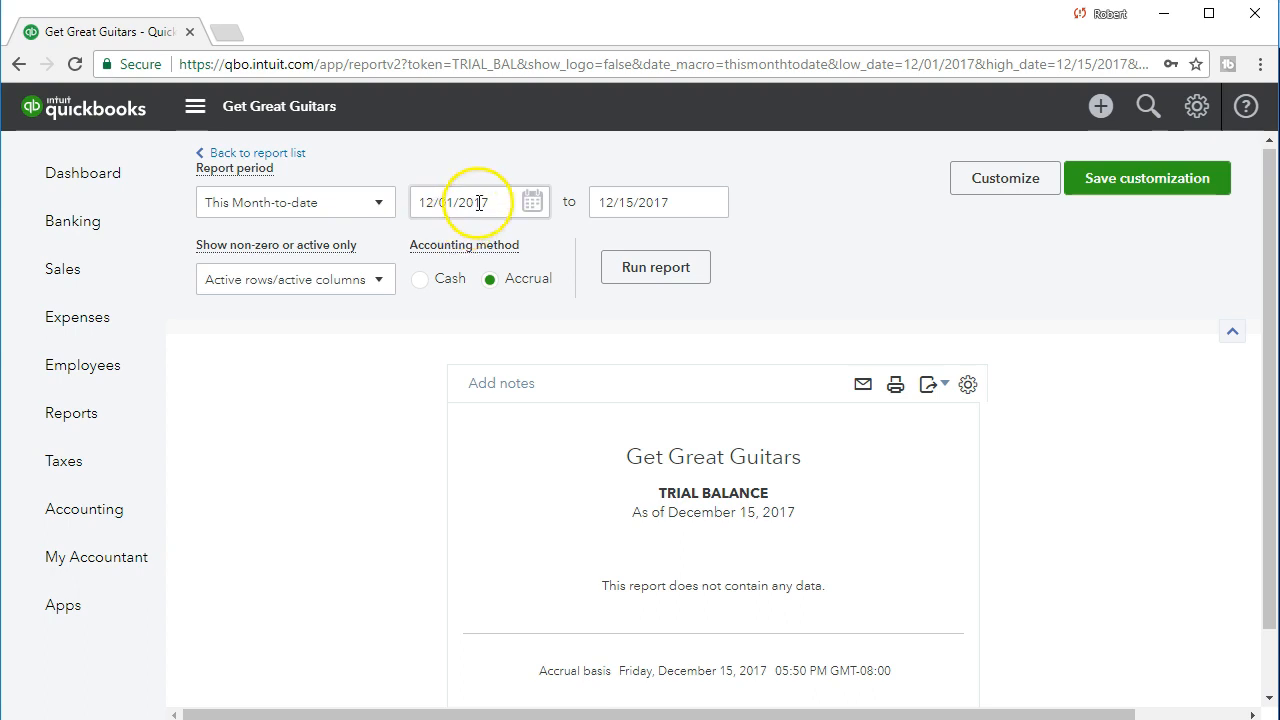
drag(509, 200, 354, 212)
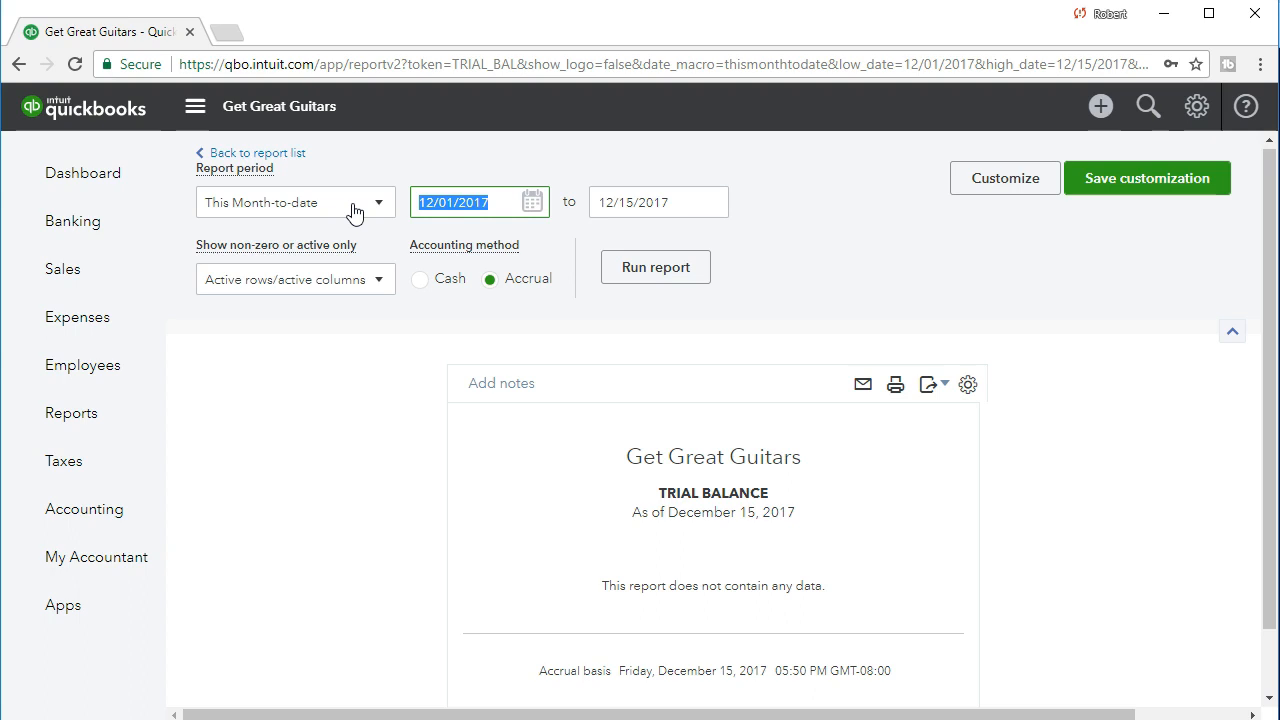
text(12/31/2021)
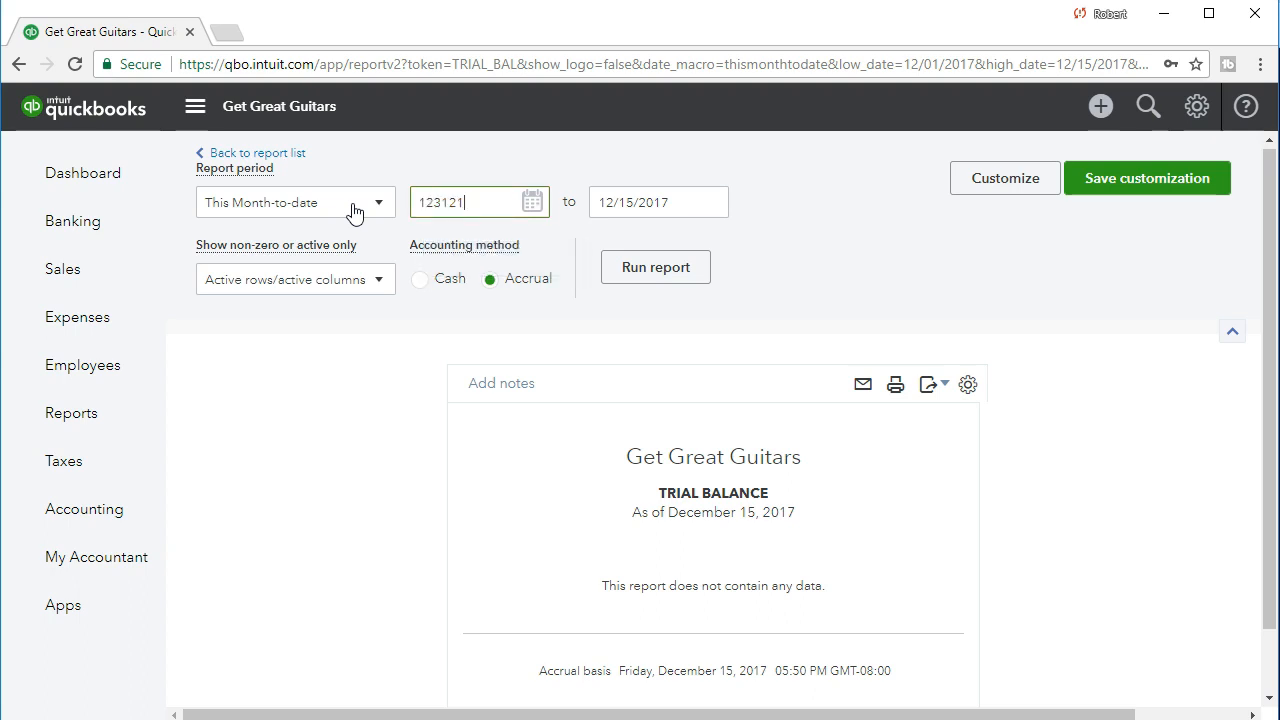
key(Tab)
text(12/31/2021)
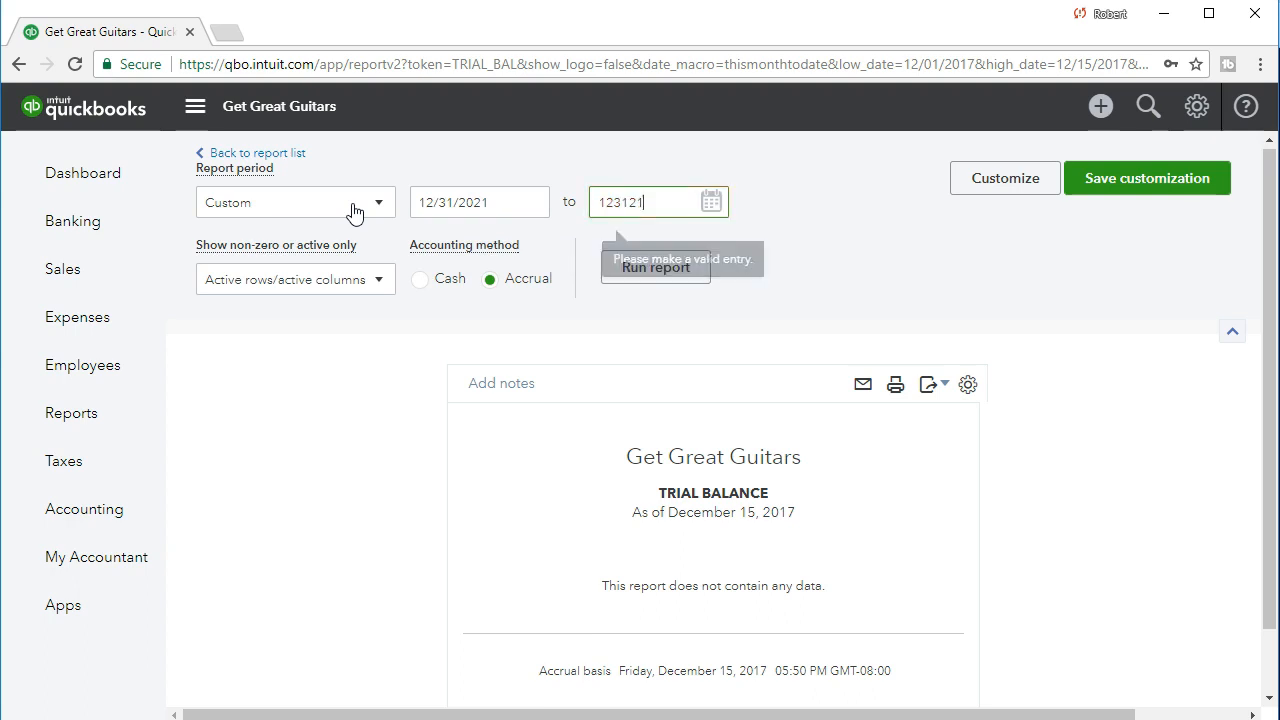
key(Tab)
Set both the start and end dates of the trial balance period to 12/31/2020.
click(490, 201)
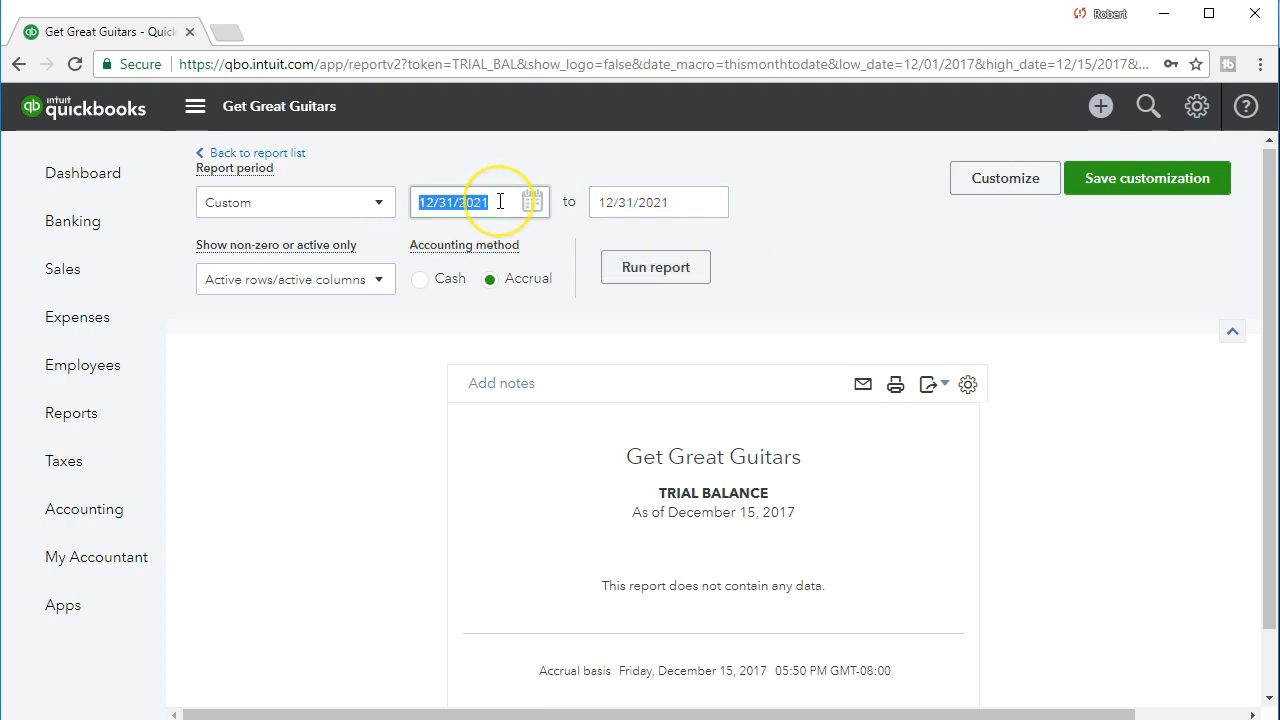
click(500, 201)
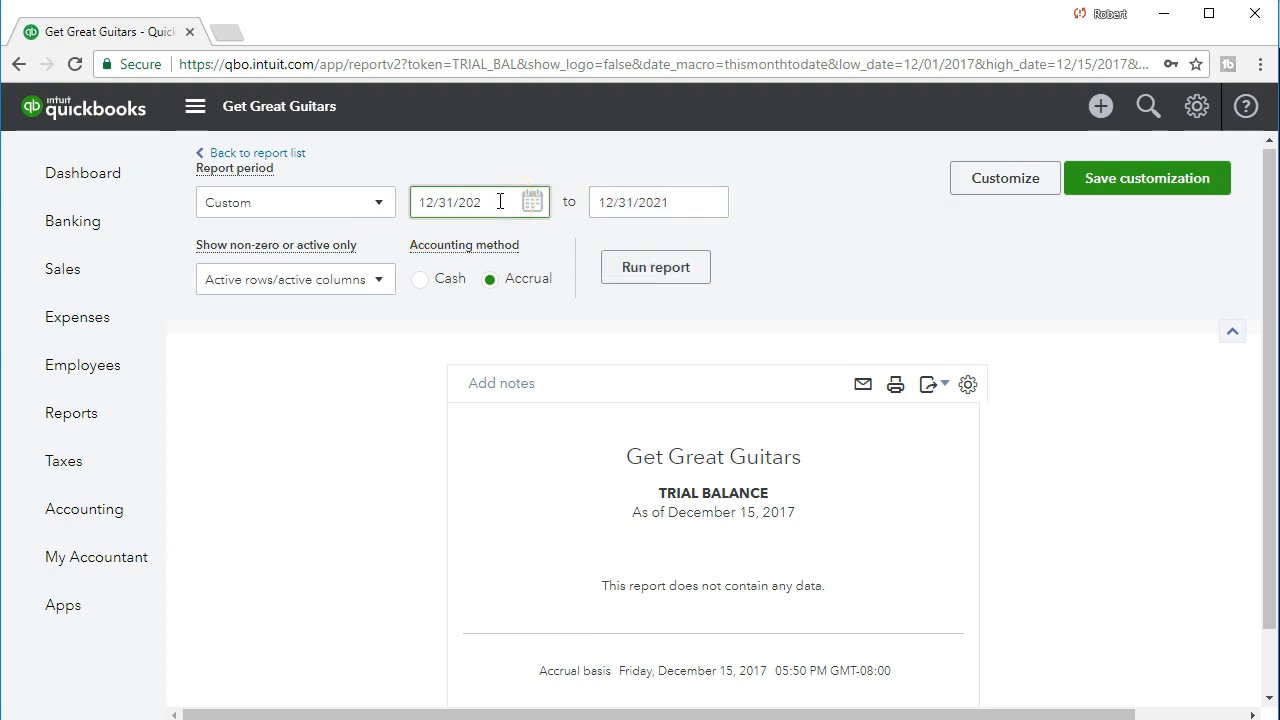
text(0)
key(Tab)
key(End)
key(BackSpace)
text(0)
key(Tab)
Run the trial balance for the chosen period and review its debit and credit balances.
click(510, 252)
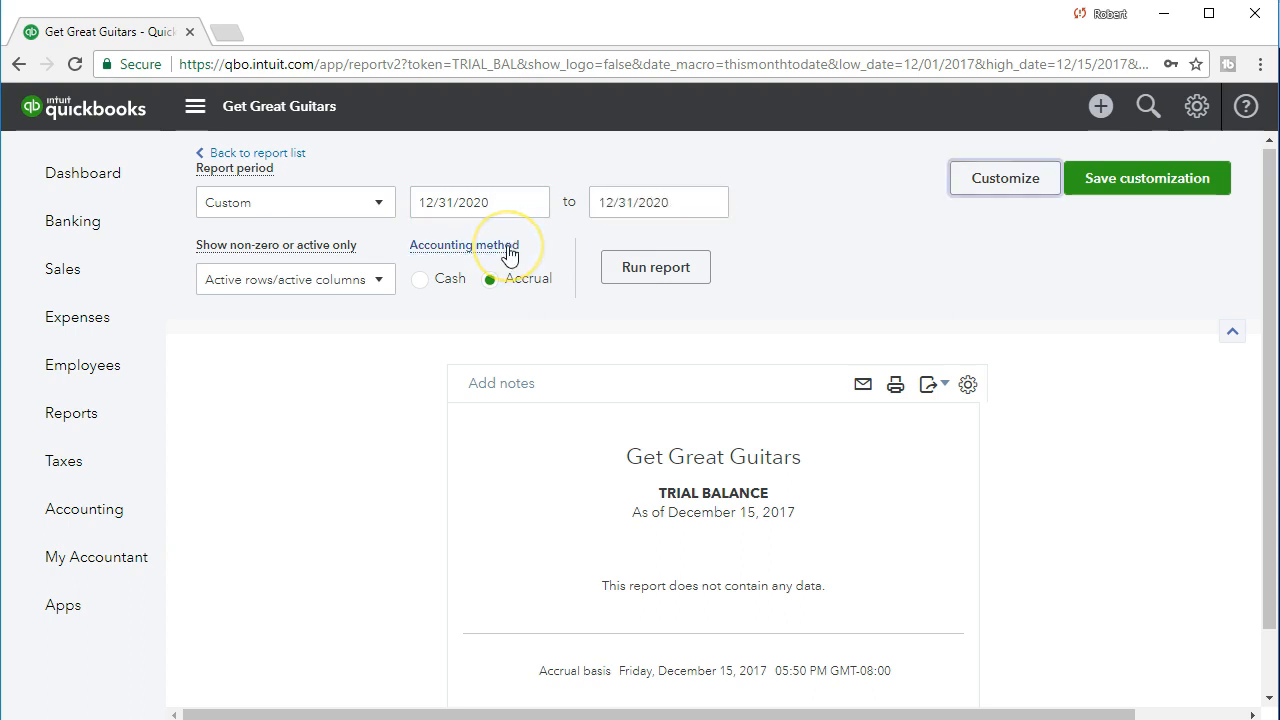
click(452, 237)
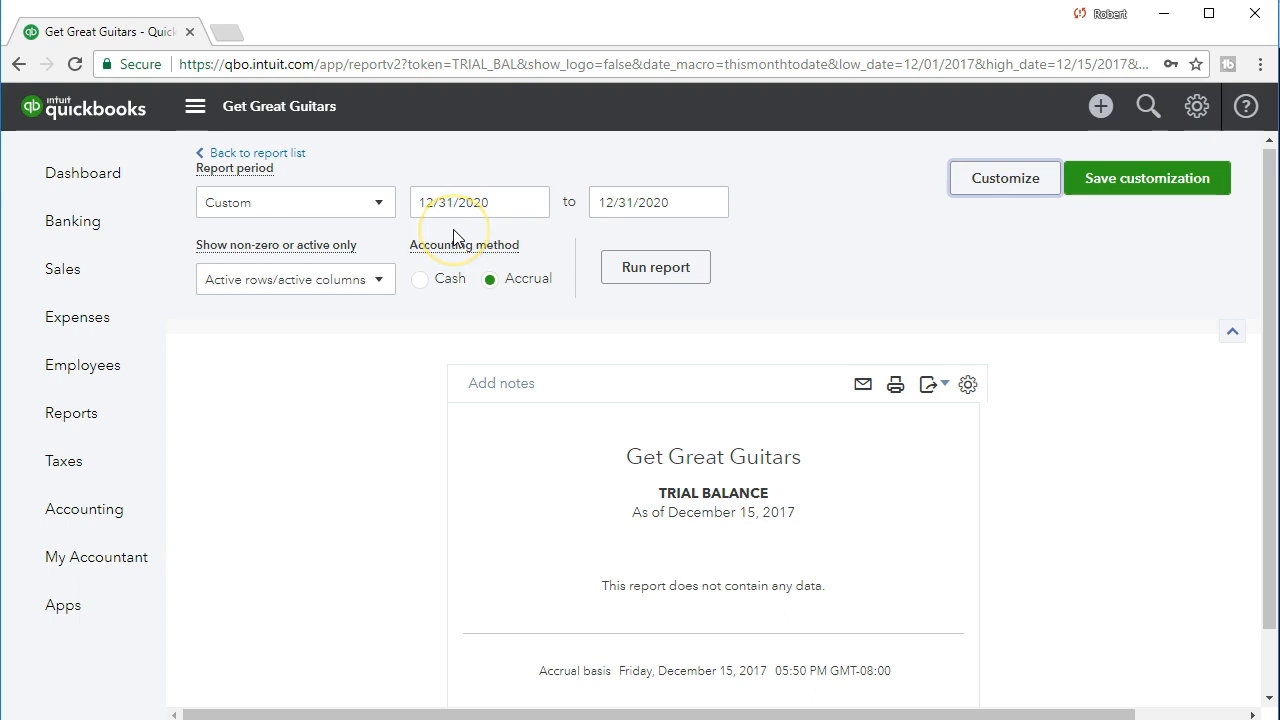
click(633, 273)
click(684, 277)
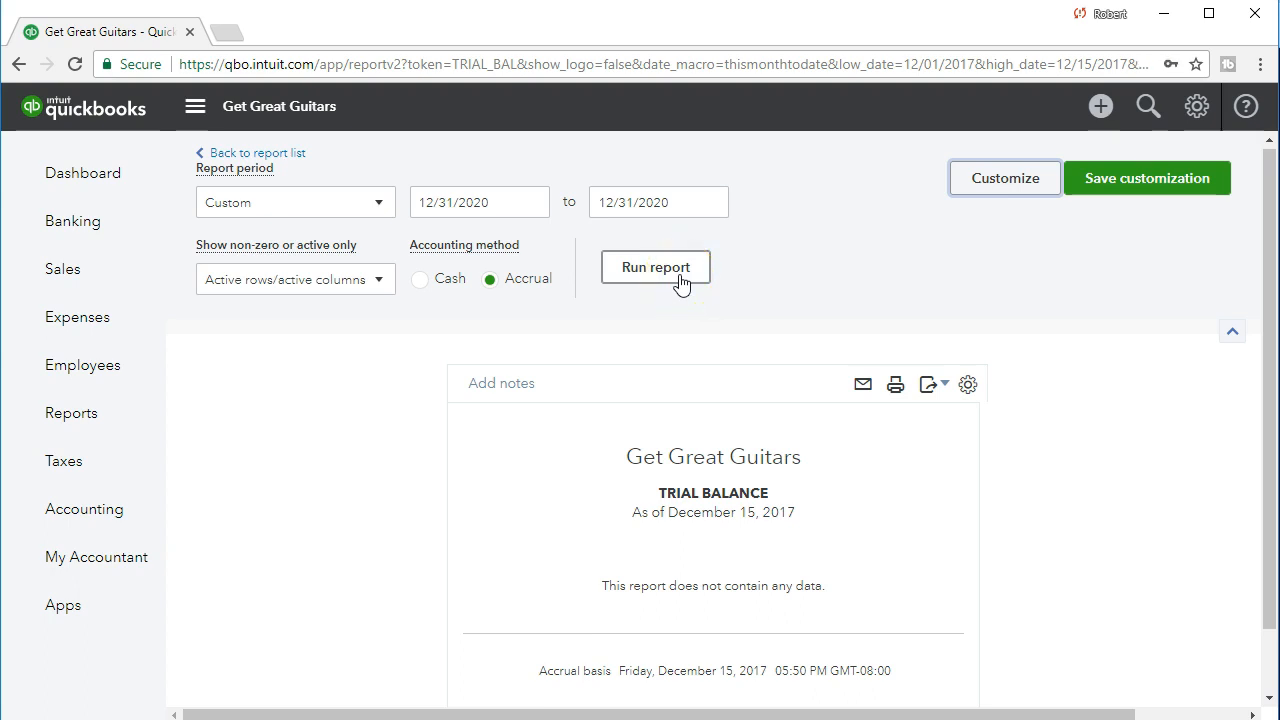
scroll(682, 276, down, 2)
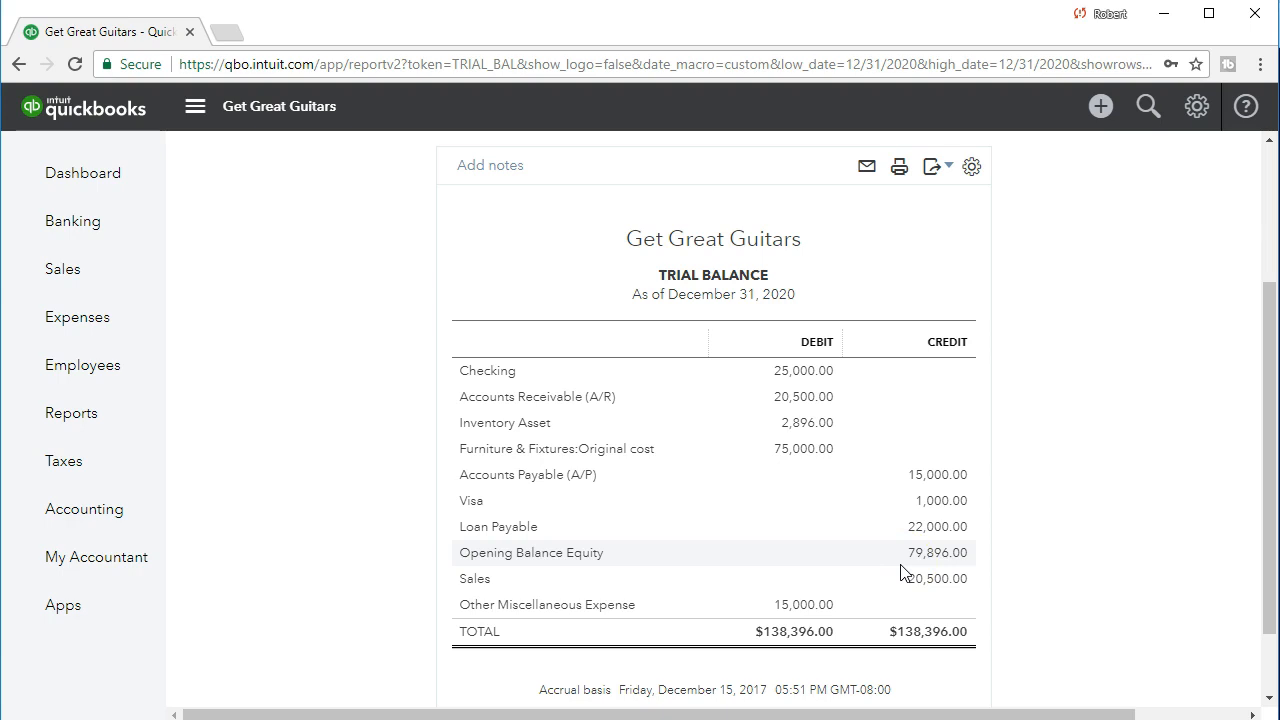
Move both the start and end dates of the trial balance period to 01/01/2021.
scroll(646, 482, up, 3)
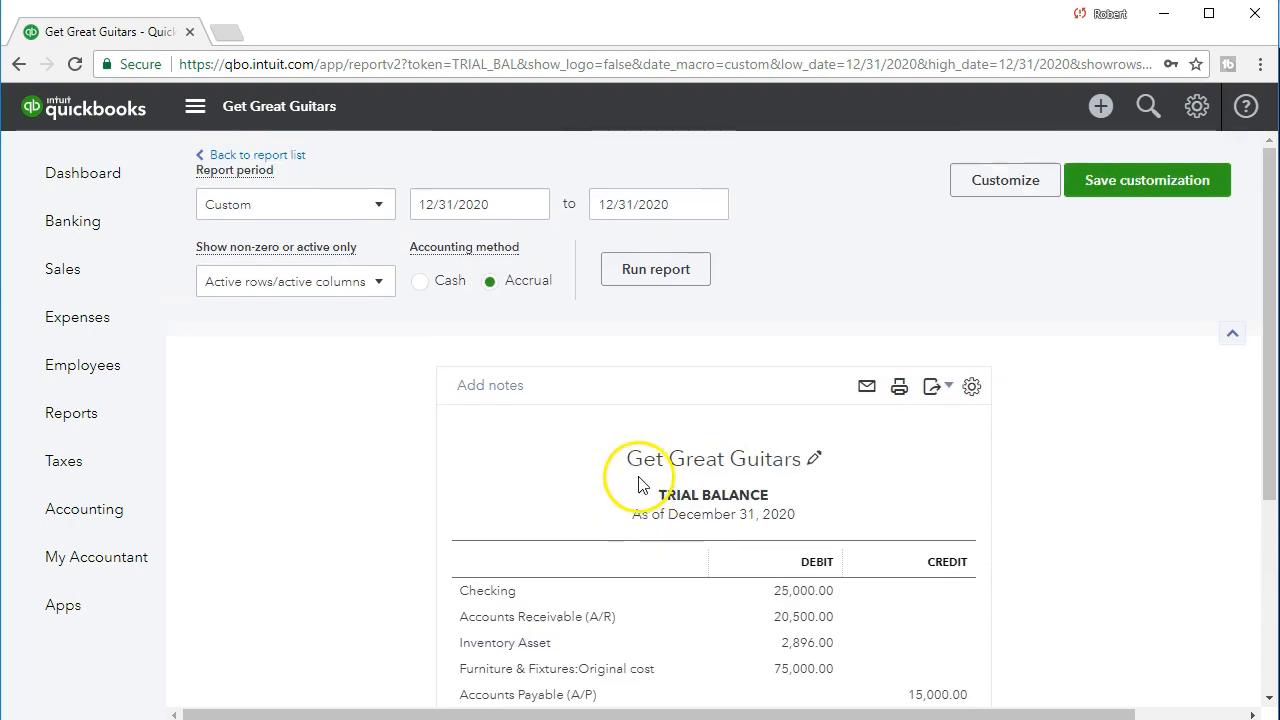
click(504, 207)
key(plus)
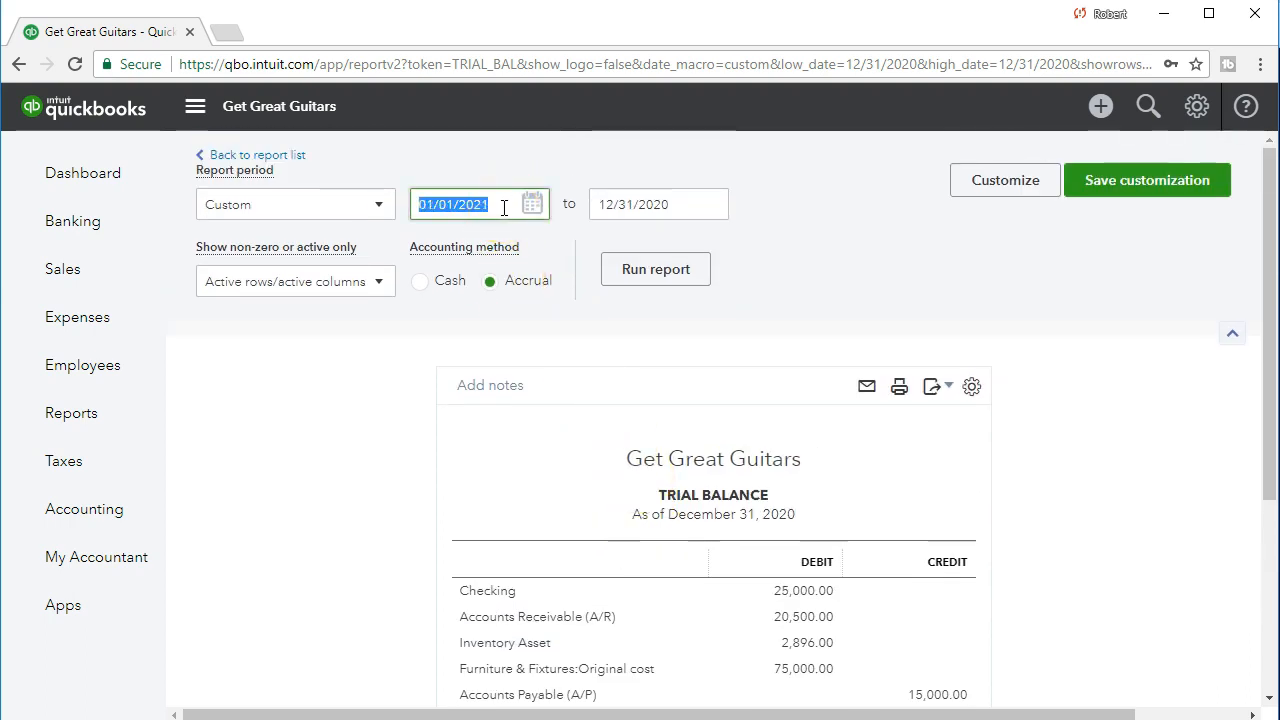
key(Tab)
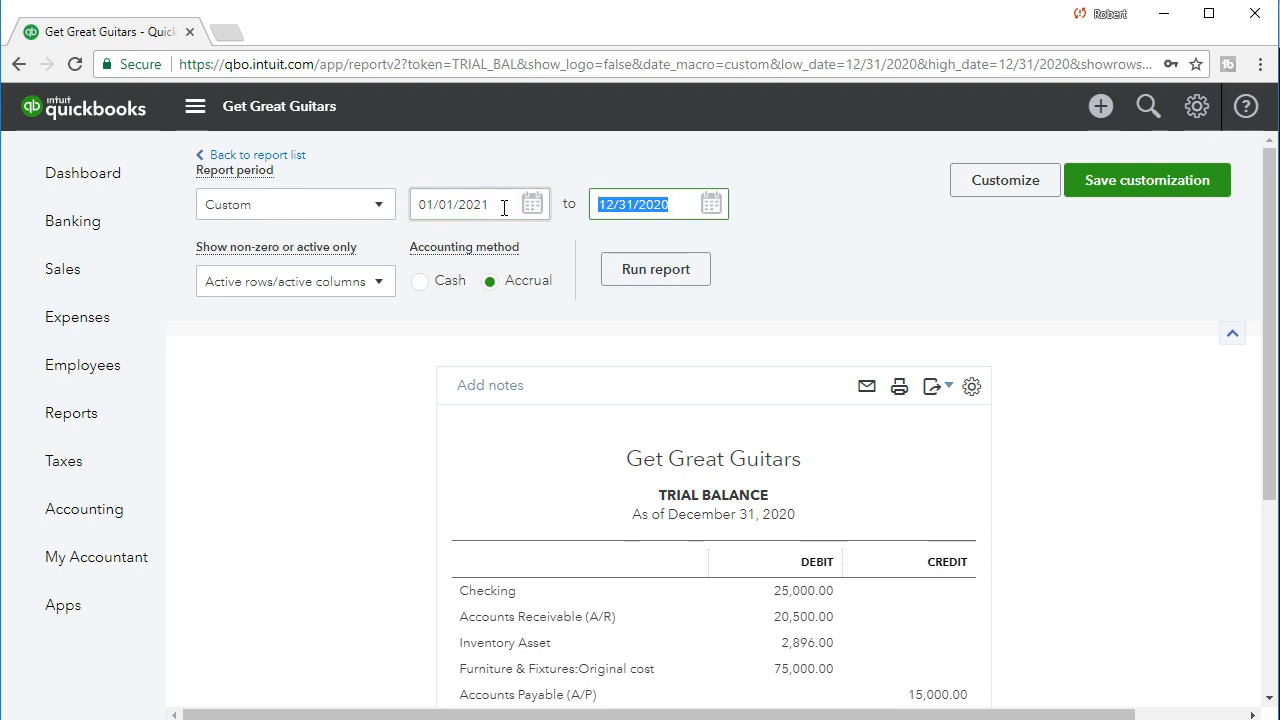
key(plus)
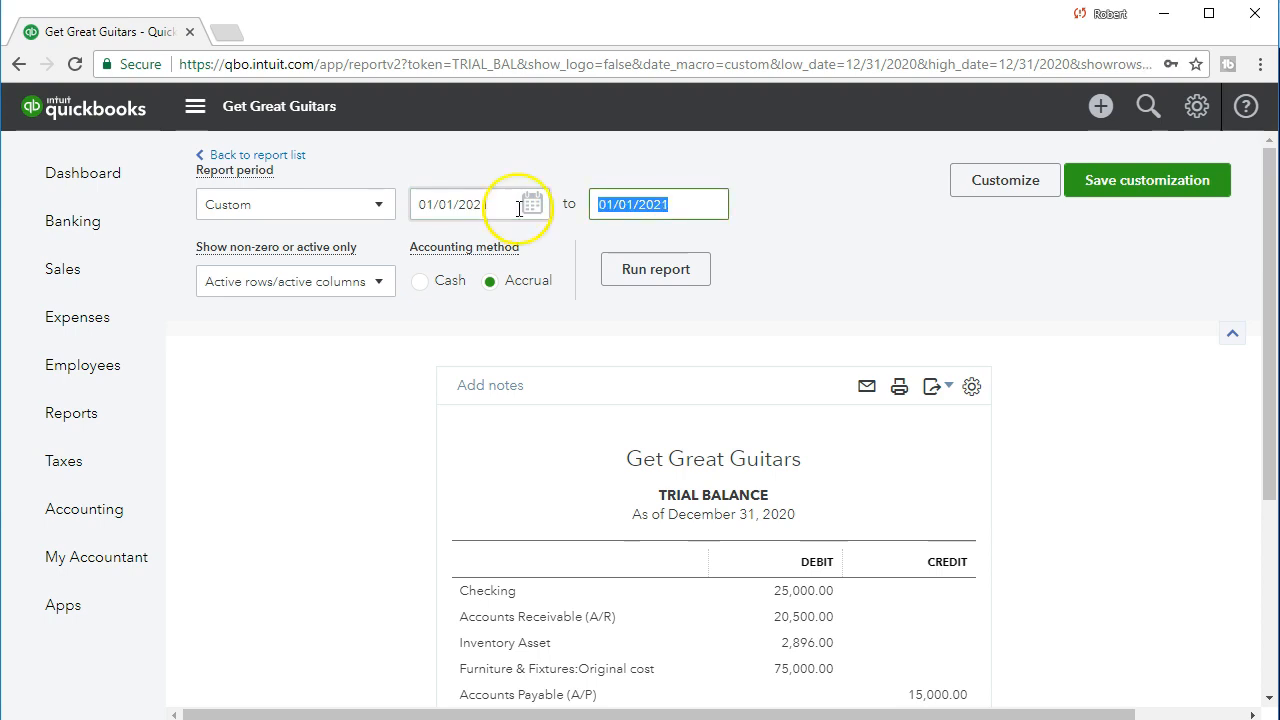
Run the trial balance for 01/01/2021, export the report to Excel, and open the exported workbook.
click(668, 274)
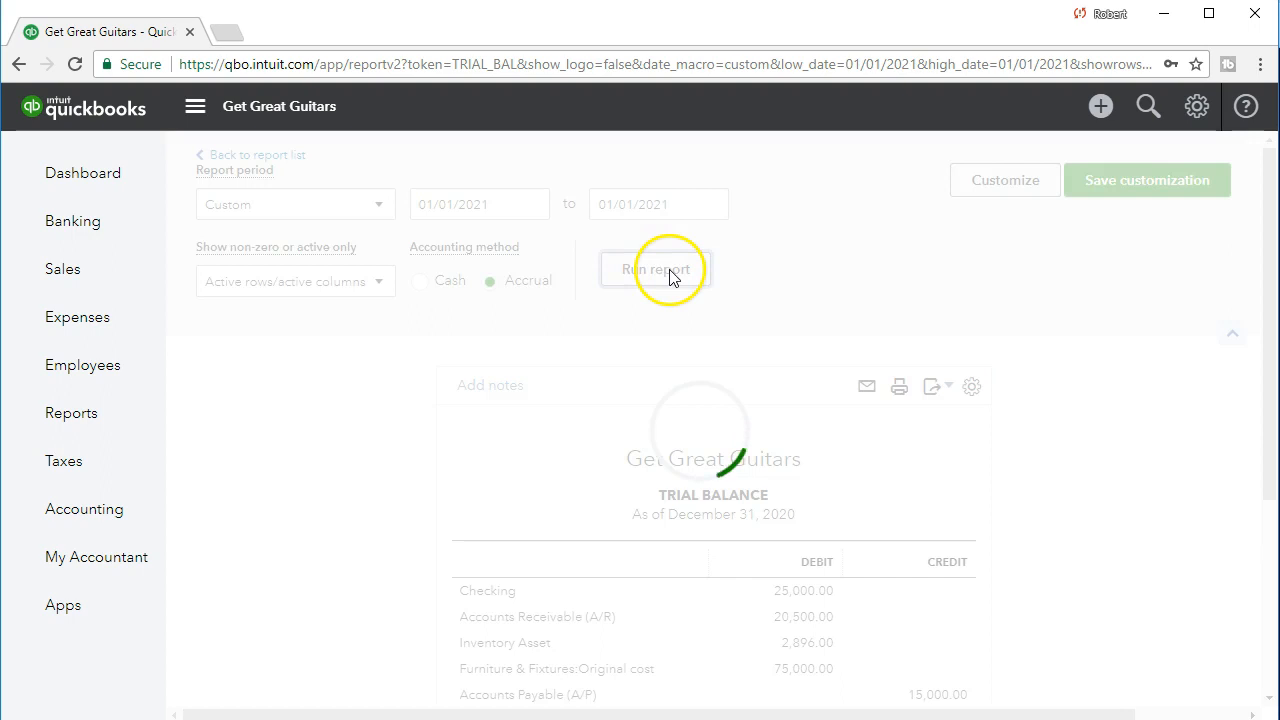
scroll(498, 402, down, 2)
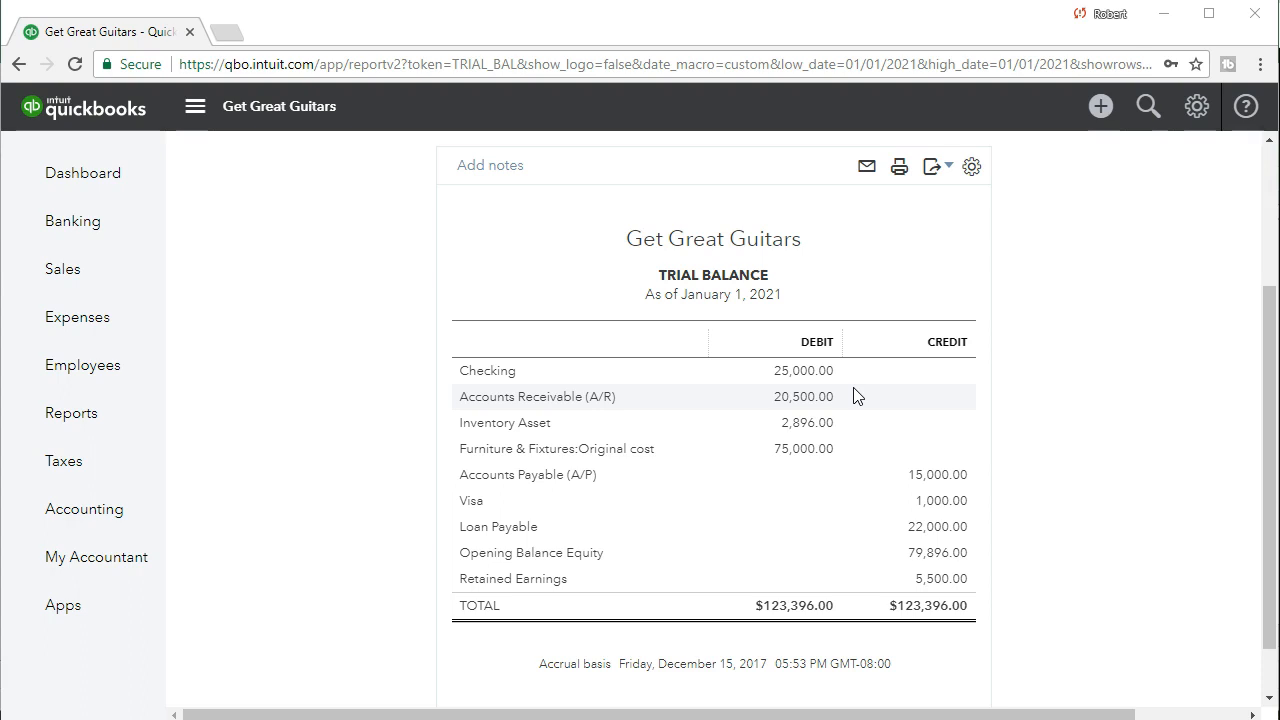
click(948, 173)
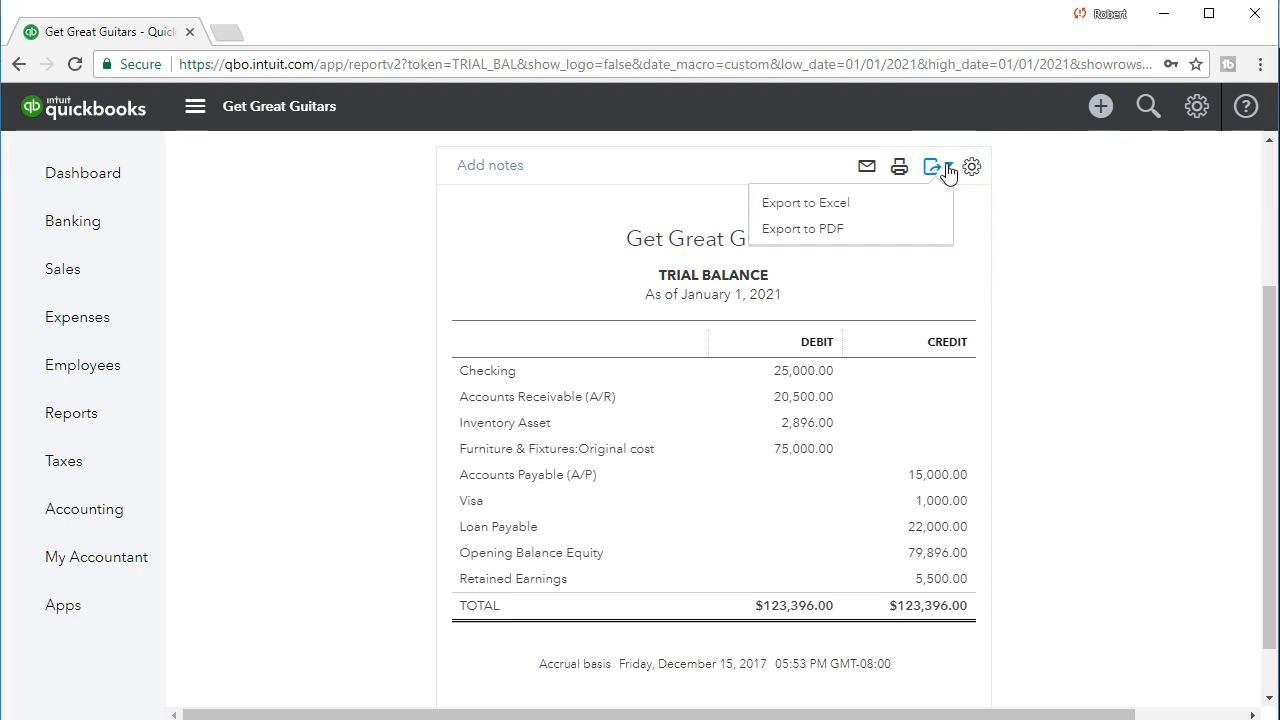
click(832, 204)
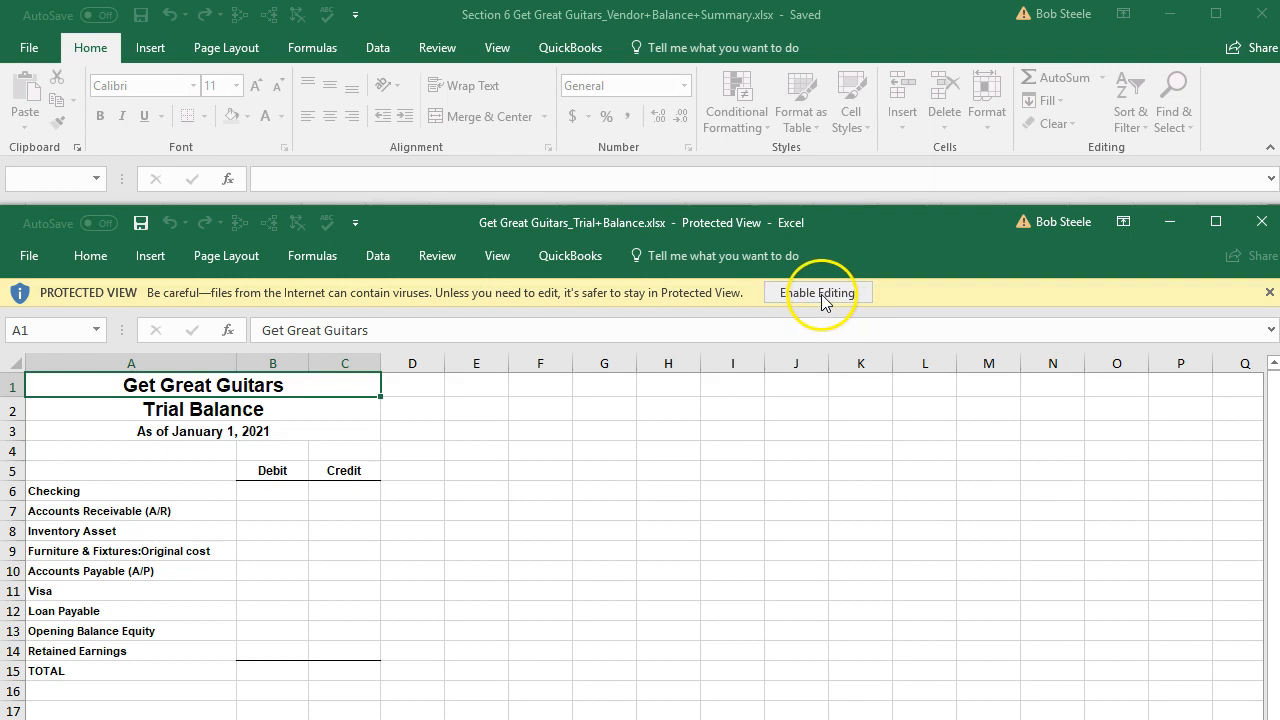
click(820, 293)
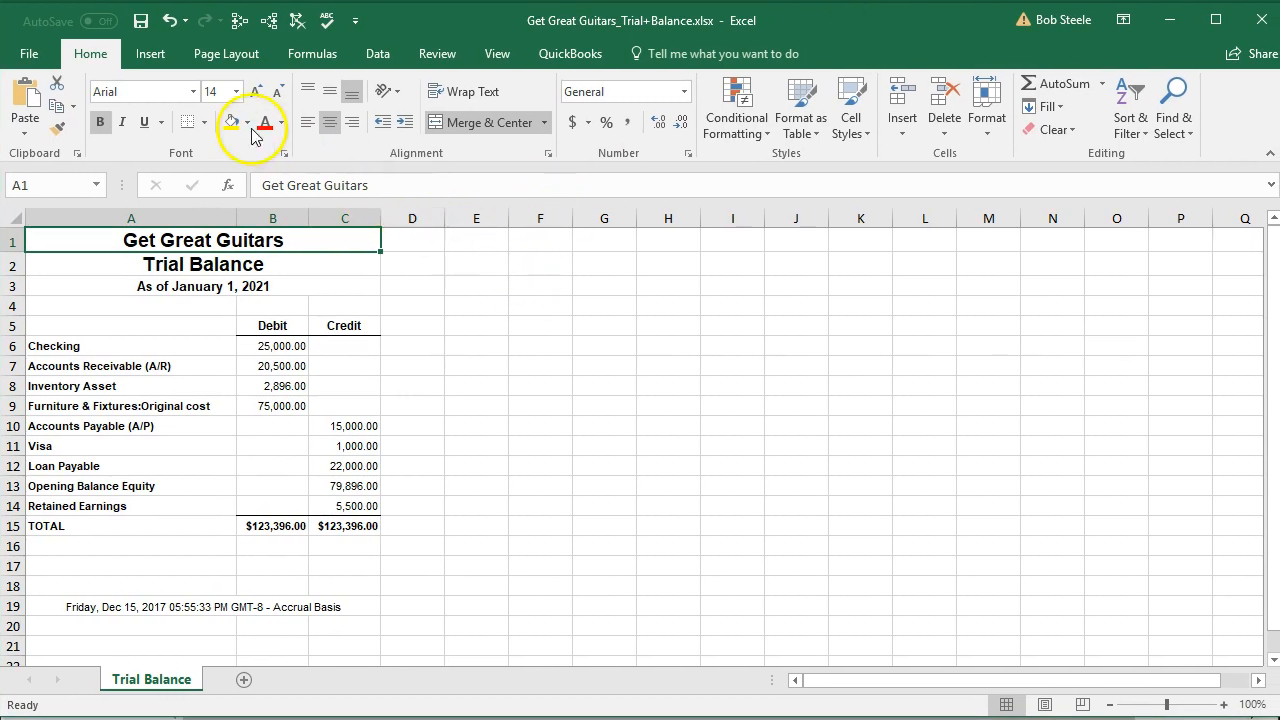
Save the exported workbook in the Excel Docs 6 folder as Section 6 Get Great Guitars_Trial+Balance.xlsx.
click(29, 55)
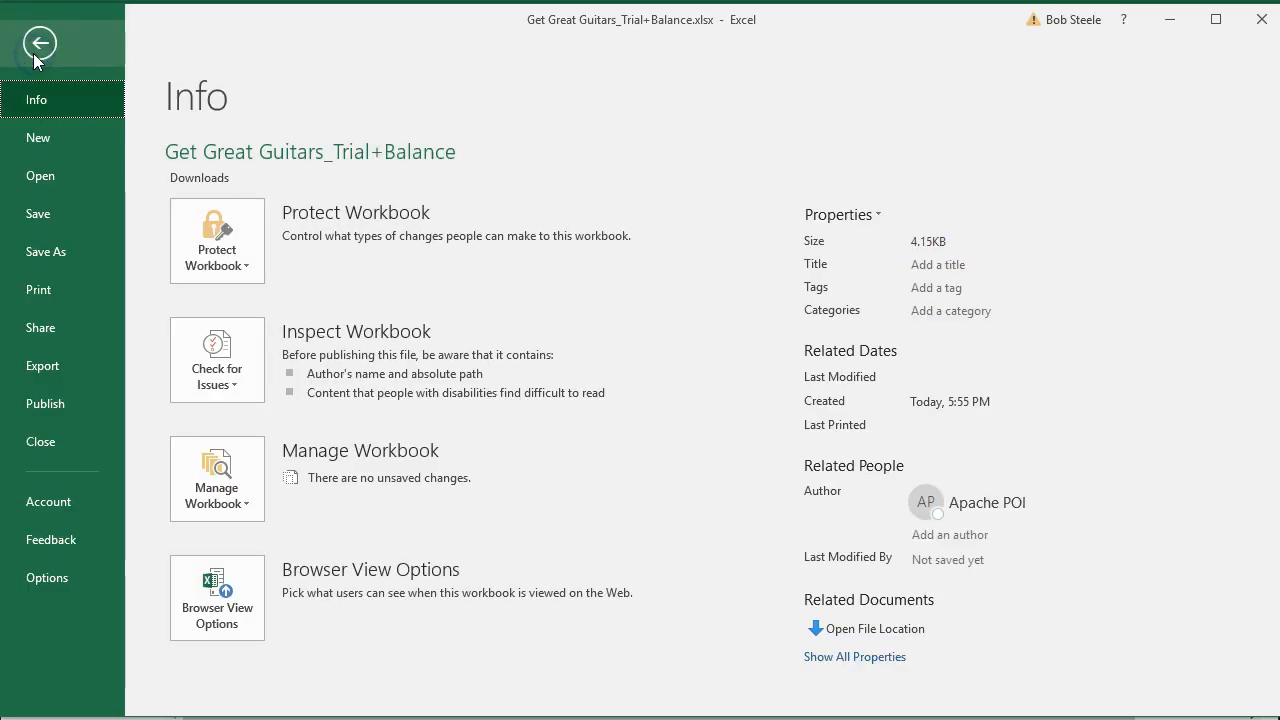
click(45, 251)
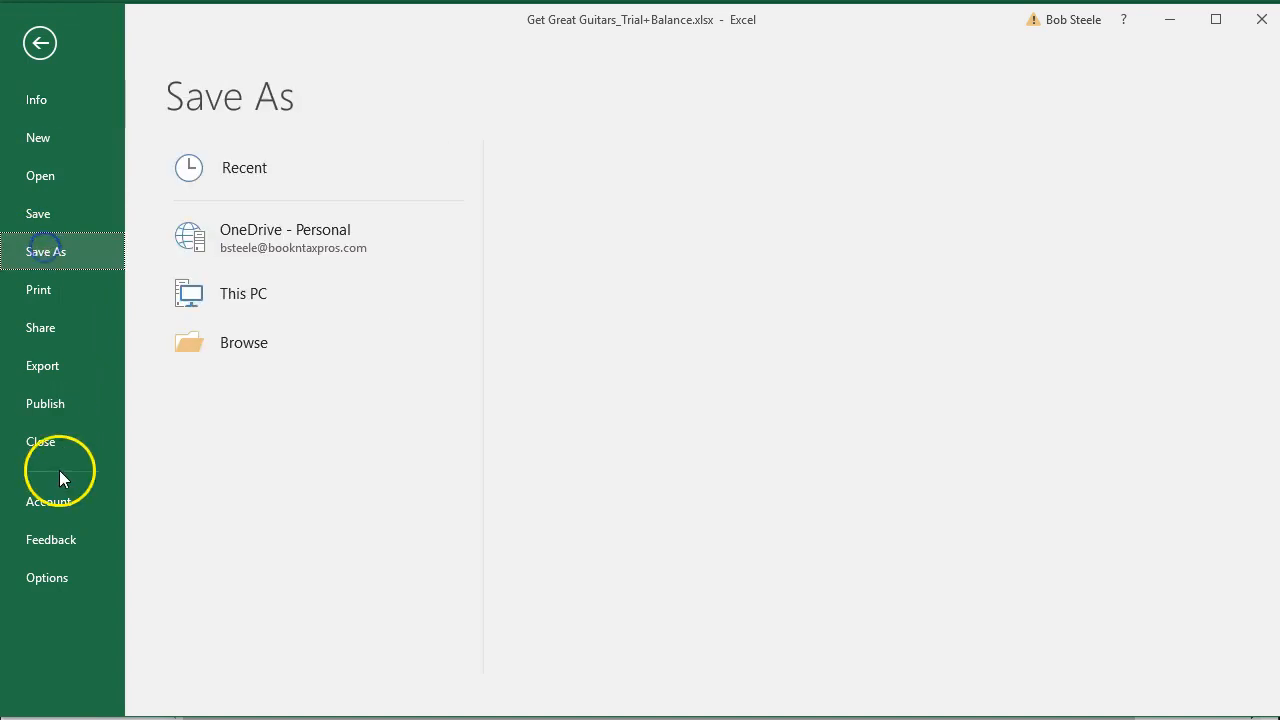
click(190, 398)
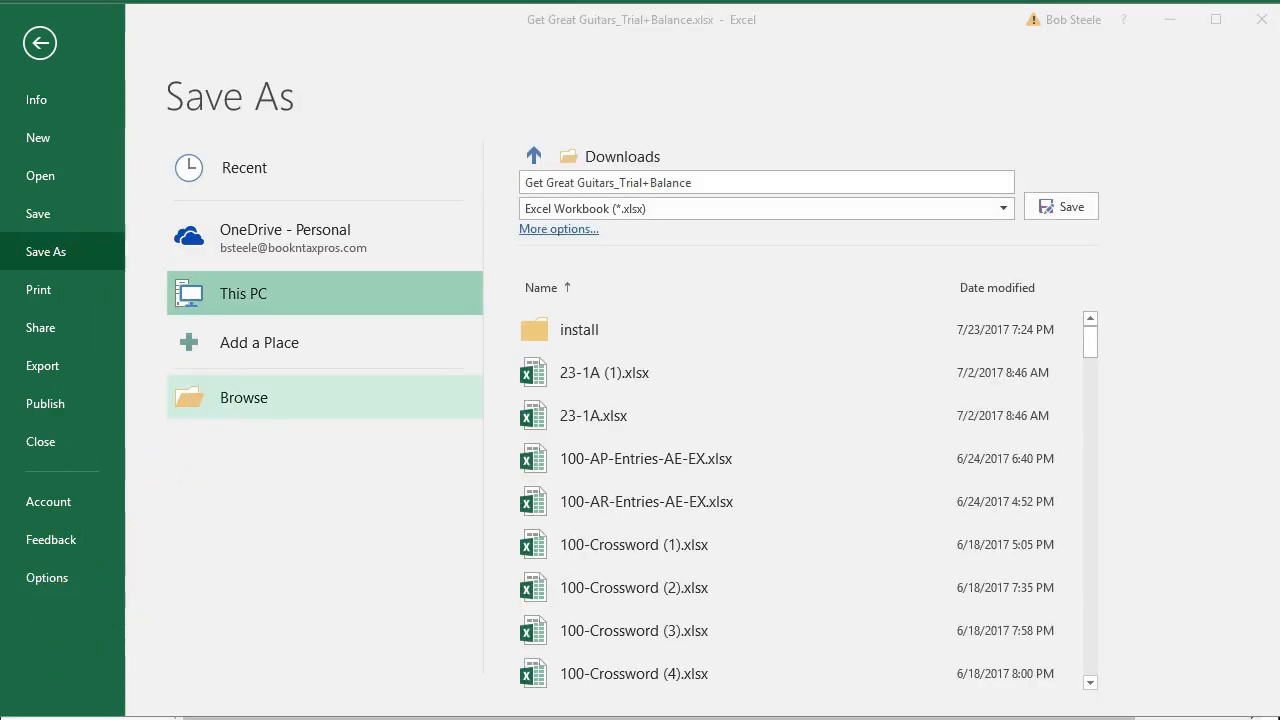
click(237, 145)
double_click(237, 145)
click(143, 377)
click(143, 377)
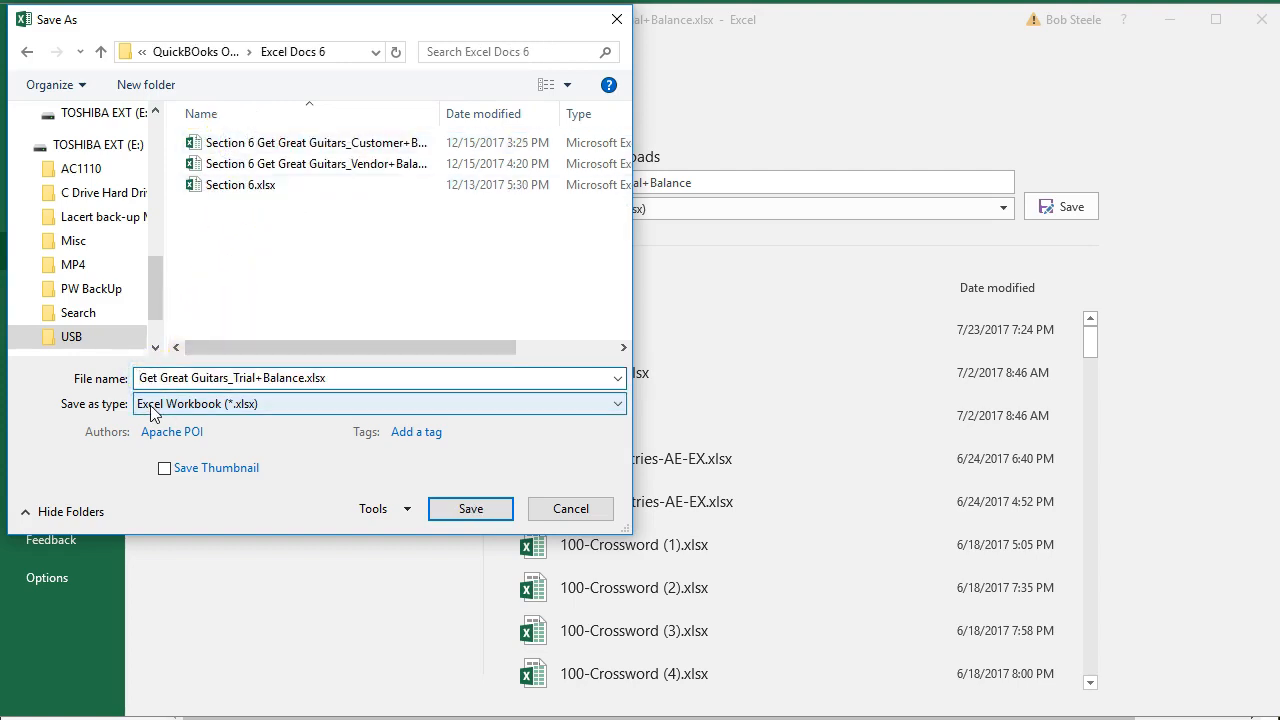
text(Section 6)
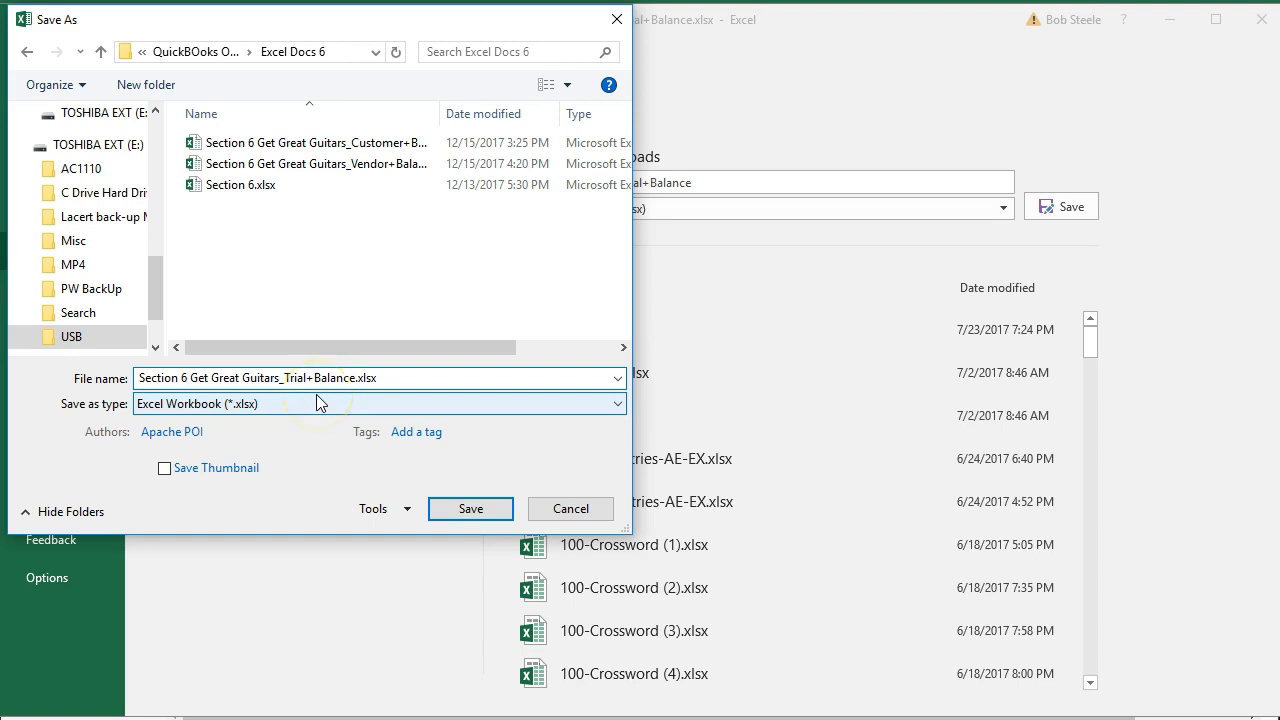
click(452, 508)
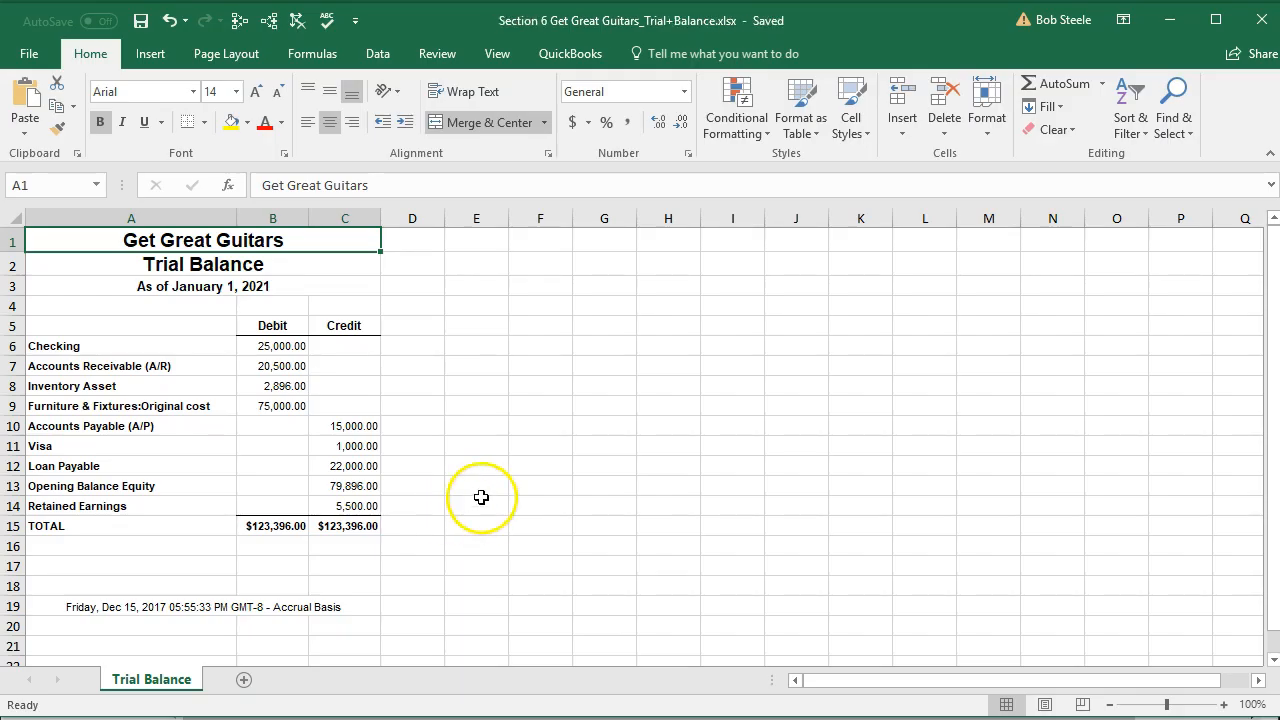
click(418, 449)
drag(177, 486, 328, 486)
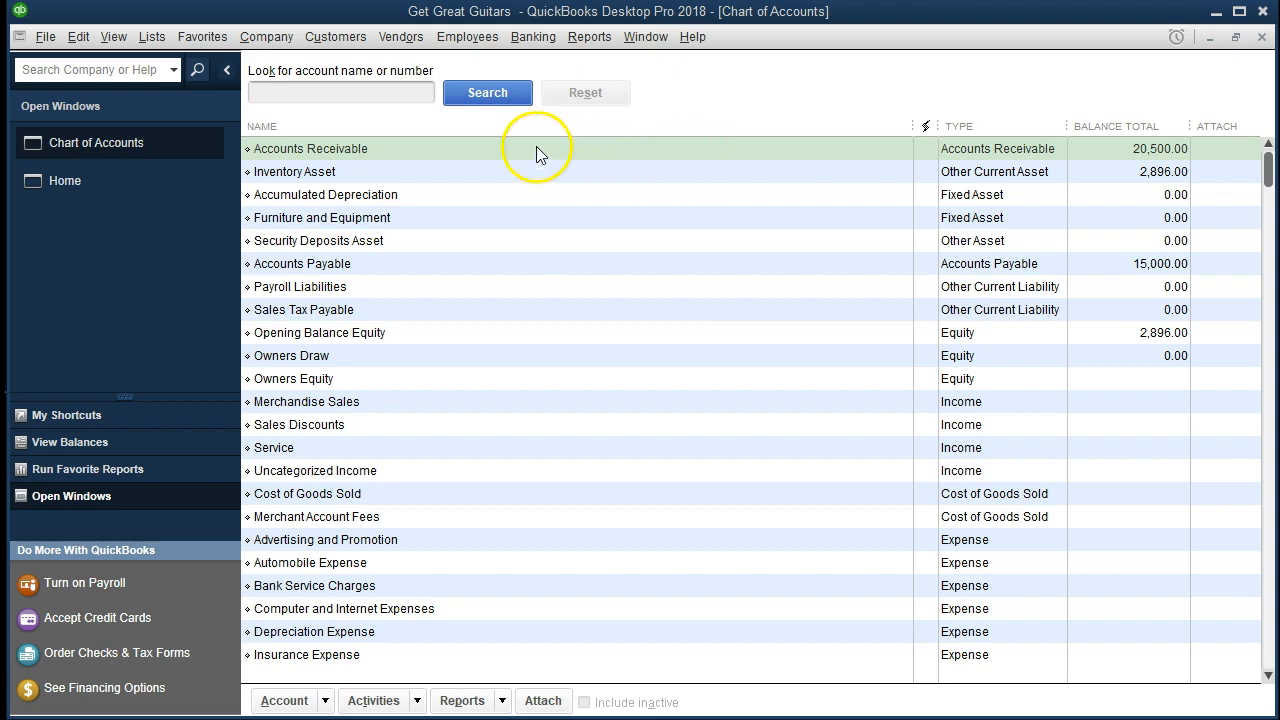
Switch to Get Great Guitars in QuickBooks Desktop and close its chart of accounts, returning to the home page.
click(46, 41)
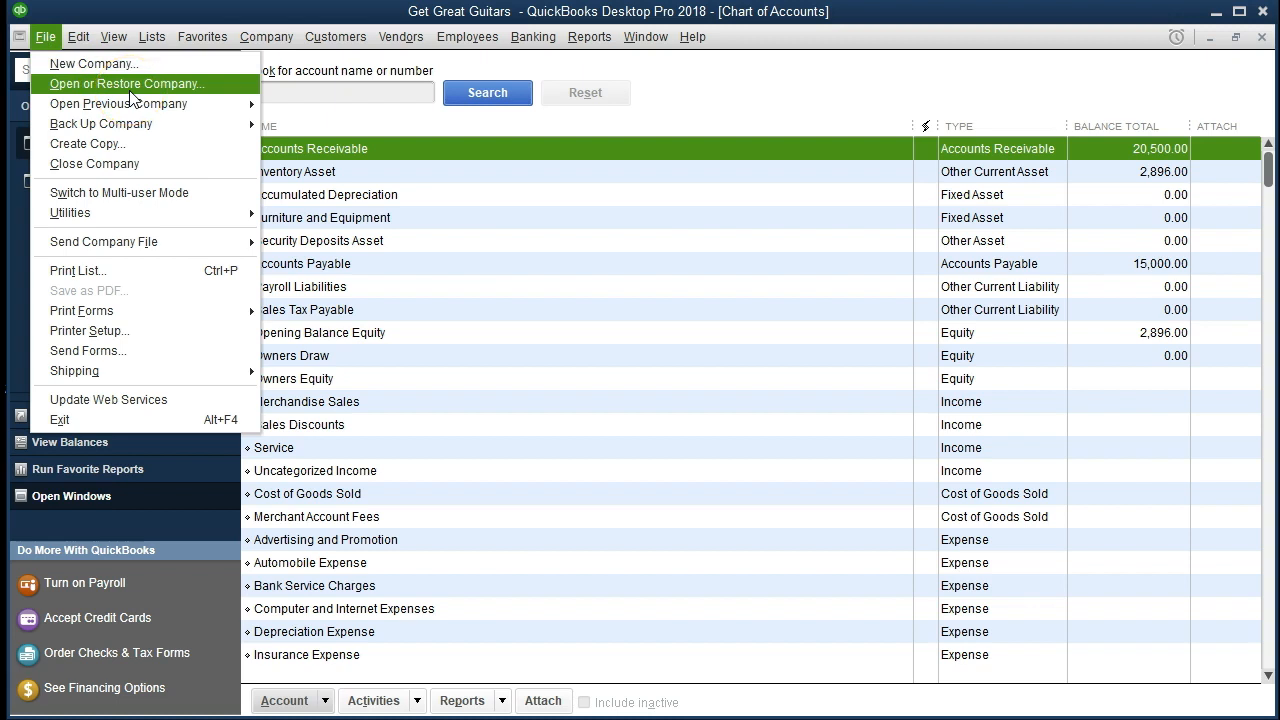
click(756, 95)
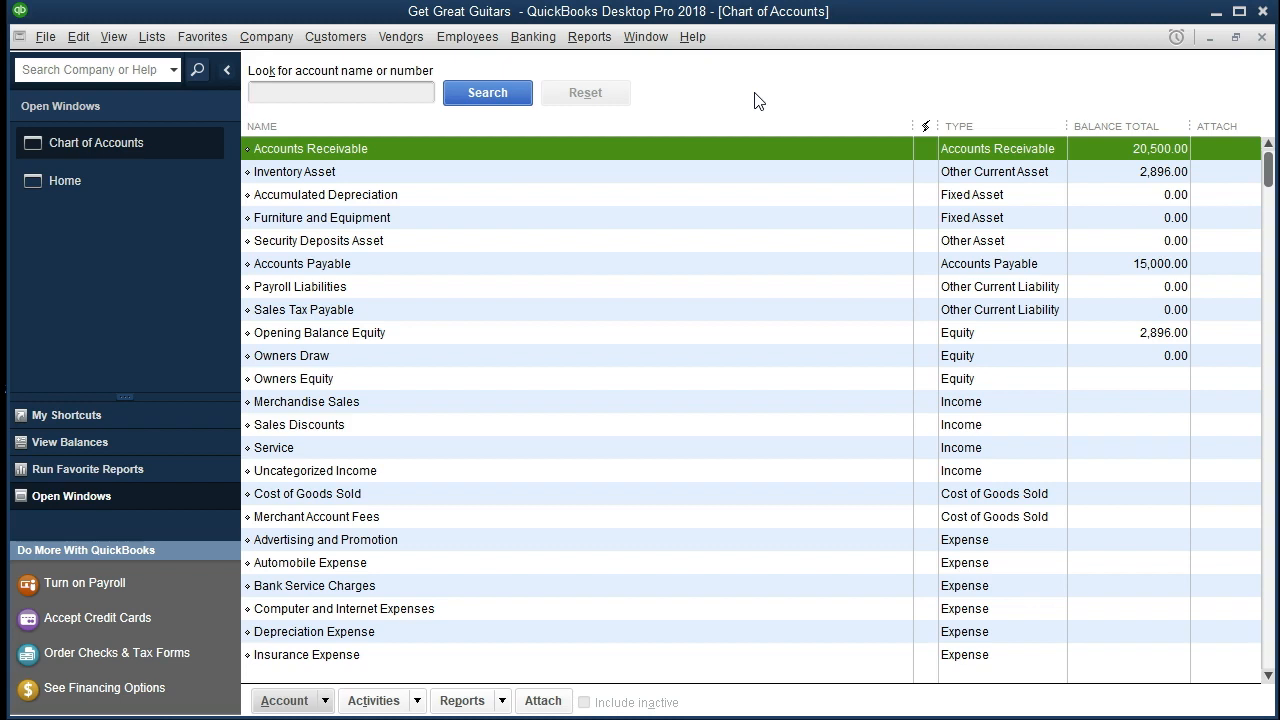
click(1263, 37)
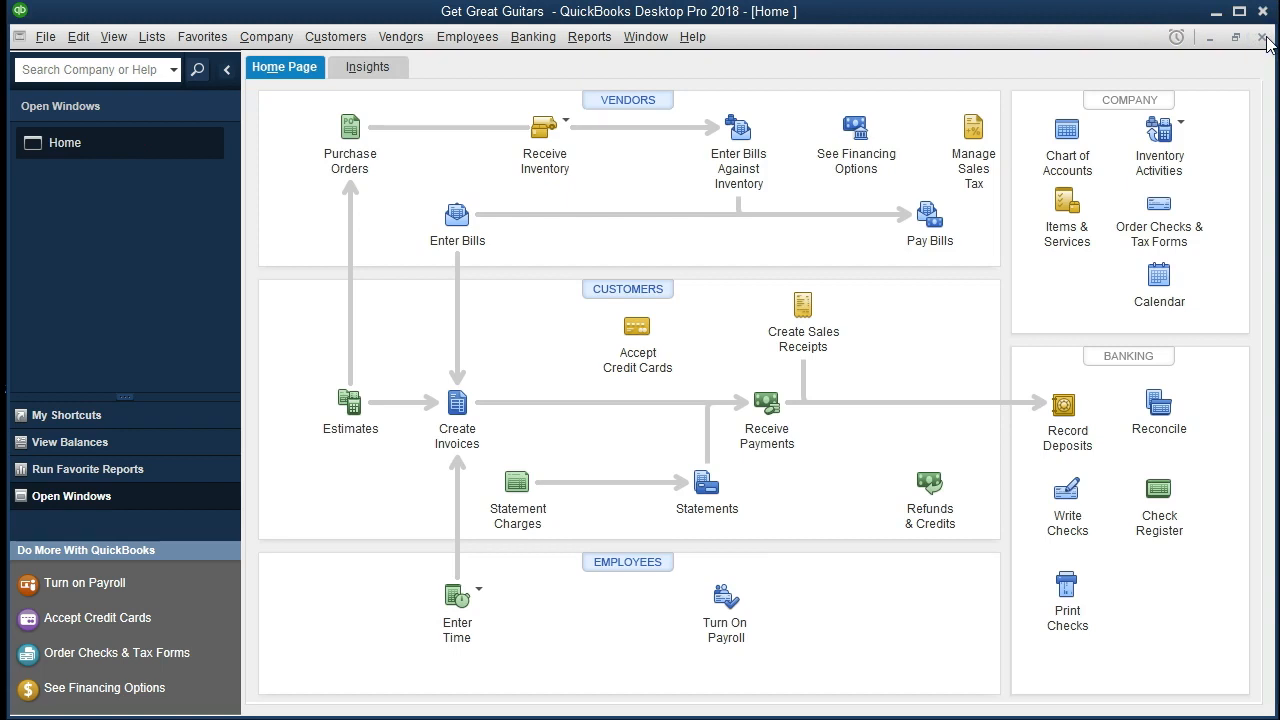
click(150, 159)
click(113, 36)
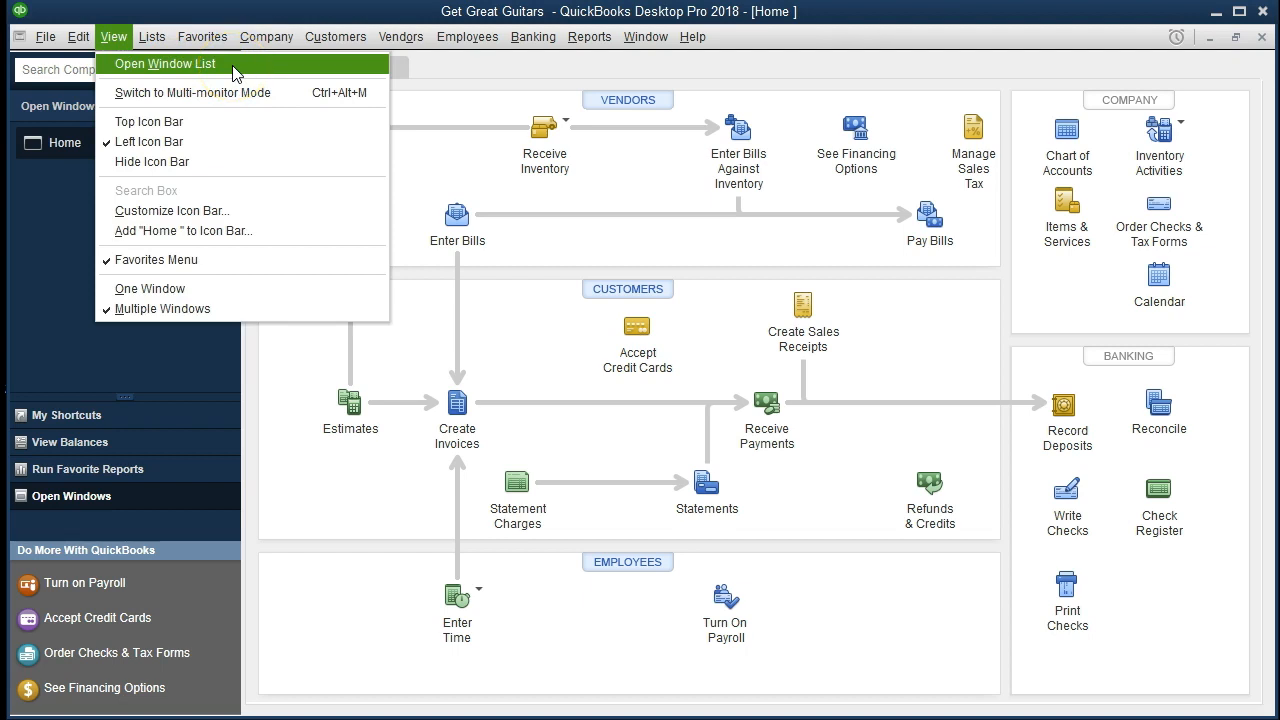
click(58, 179)
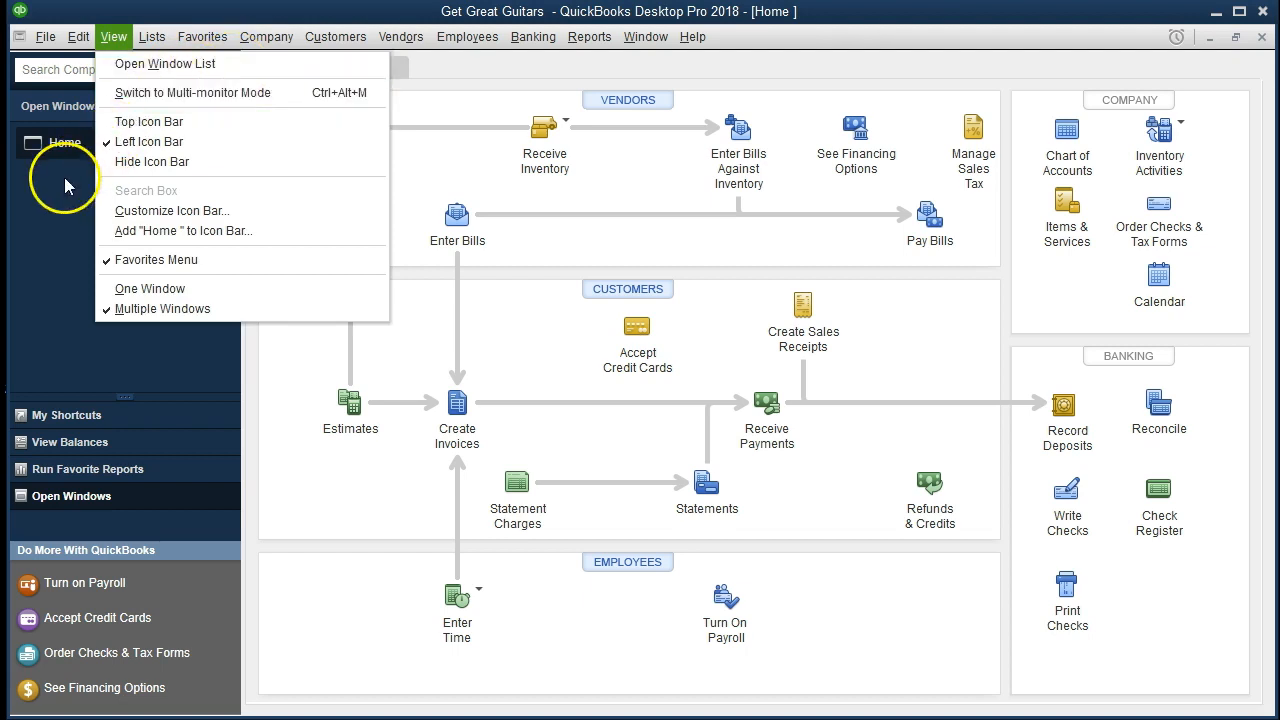
click(76, 158)
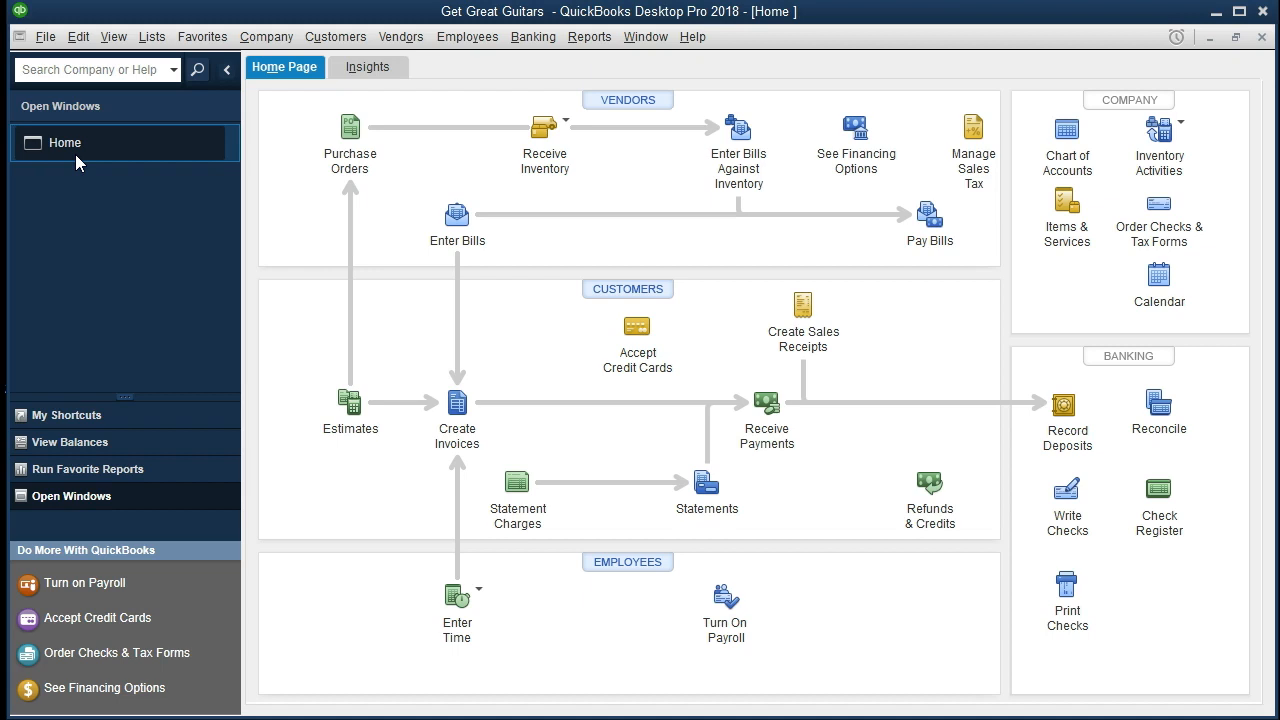
Open the chart of accounts for Get Great Guitars in QuickBooks Desktop.
click(153, 43)
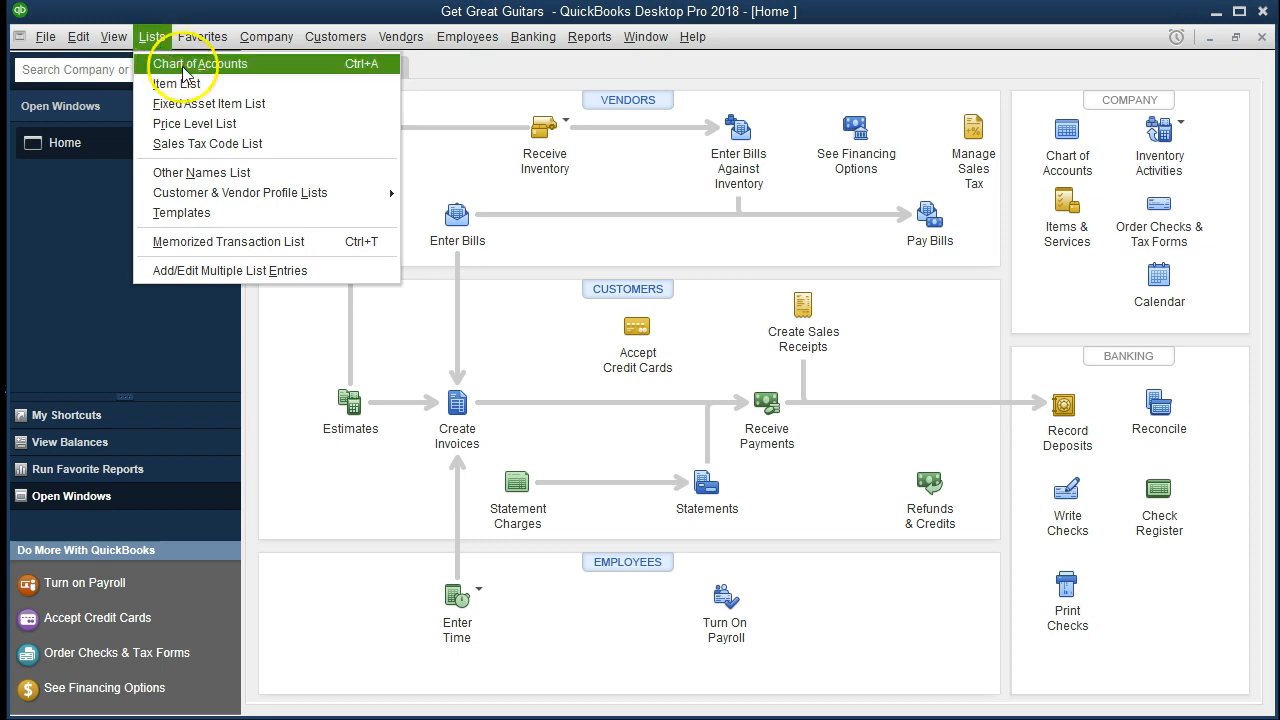
click(289, 78)
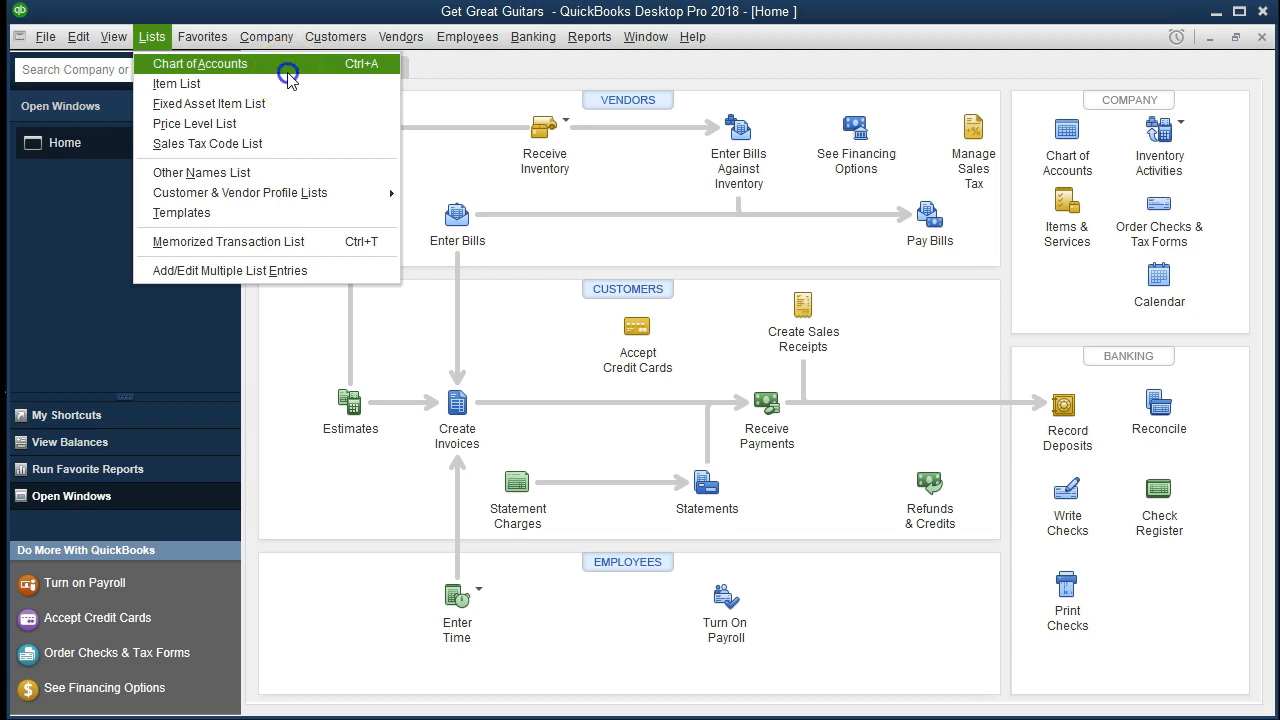
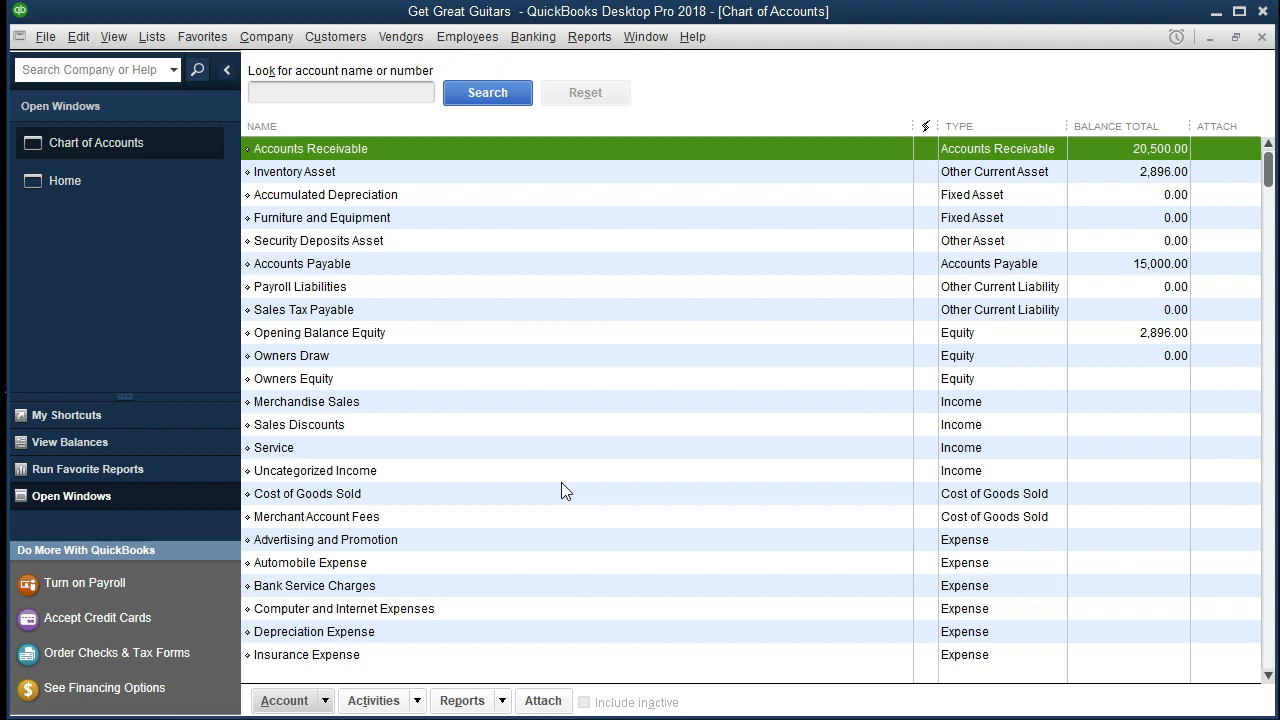
Start a new account from the chart of accounts and choose Bank as its account type.
click(534, 562)
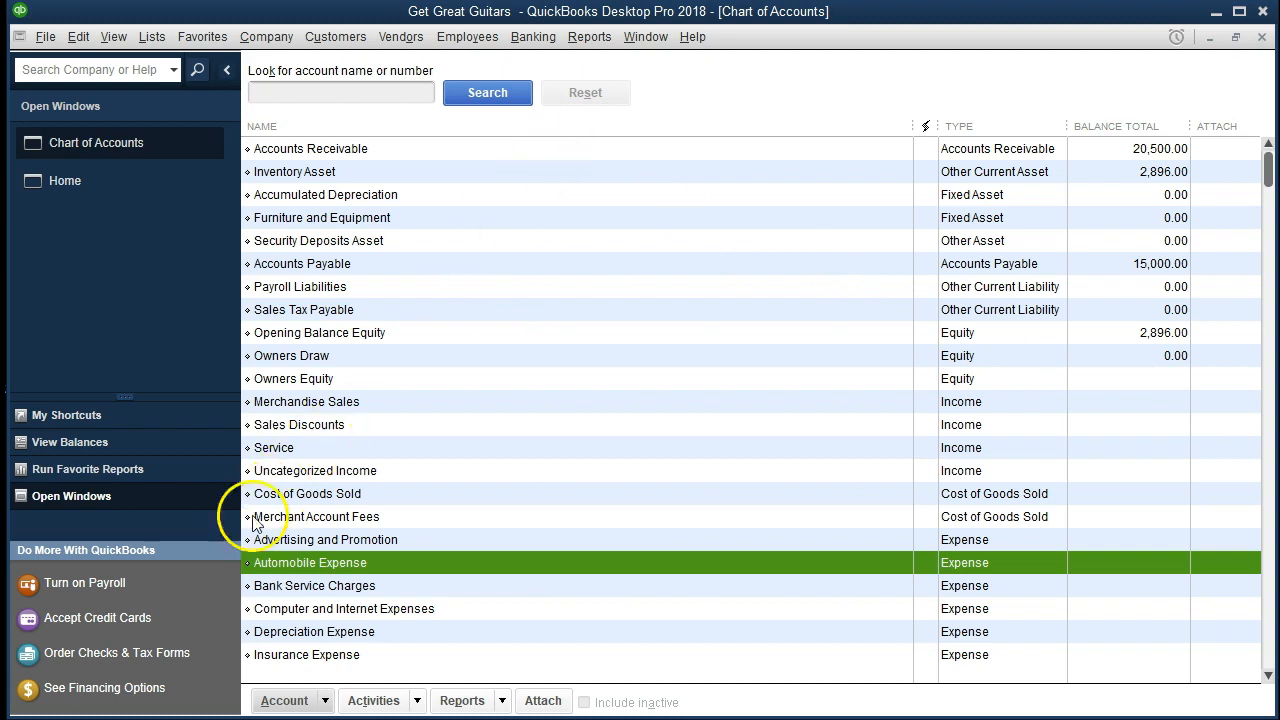
click(285, 701)
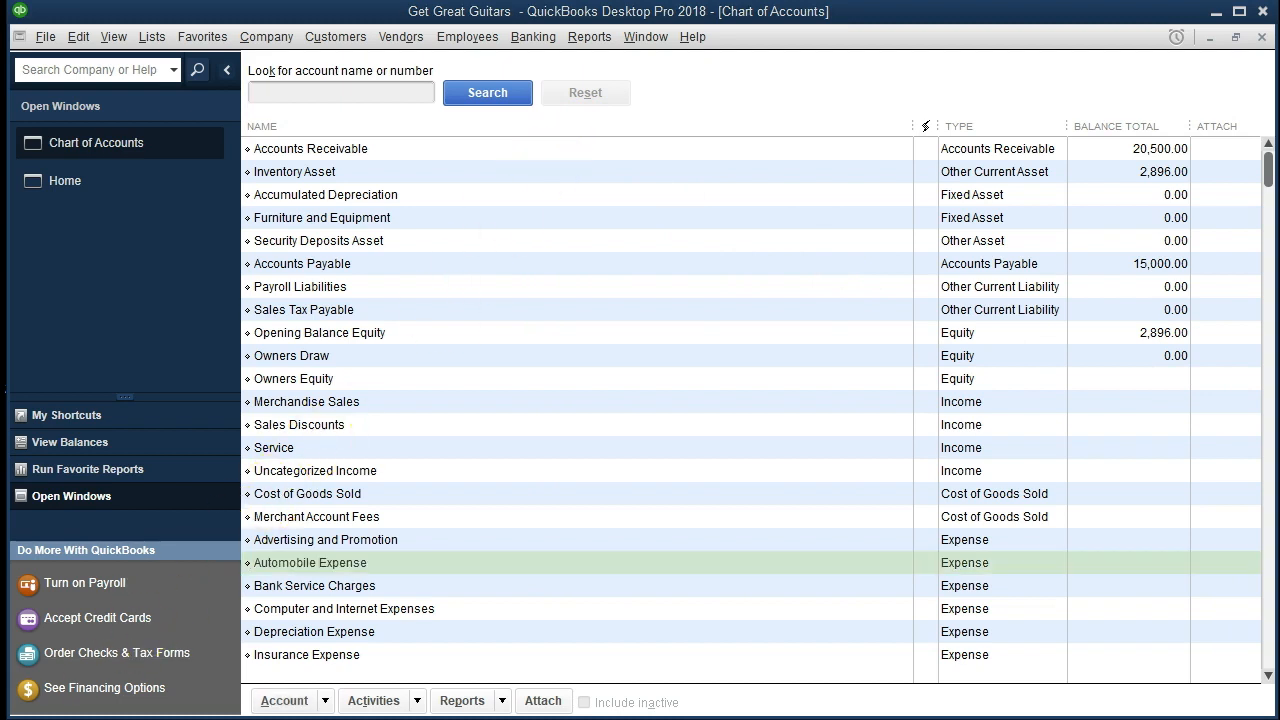
click(326, 701)
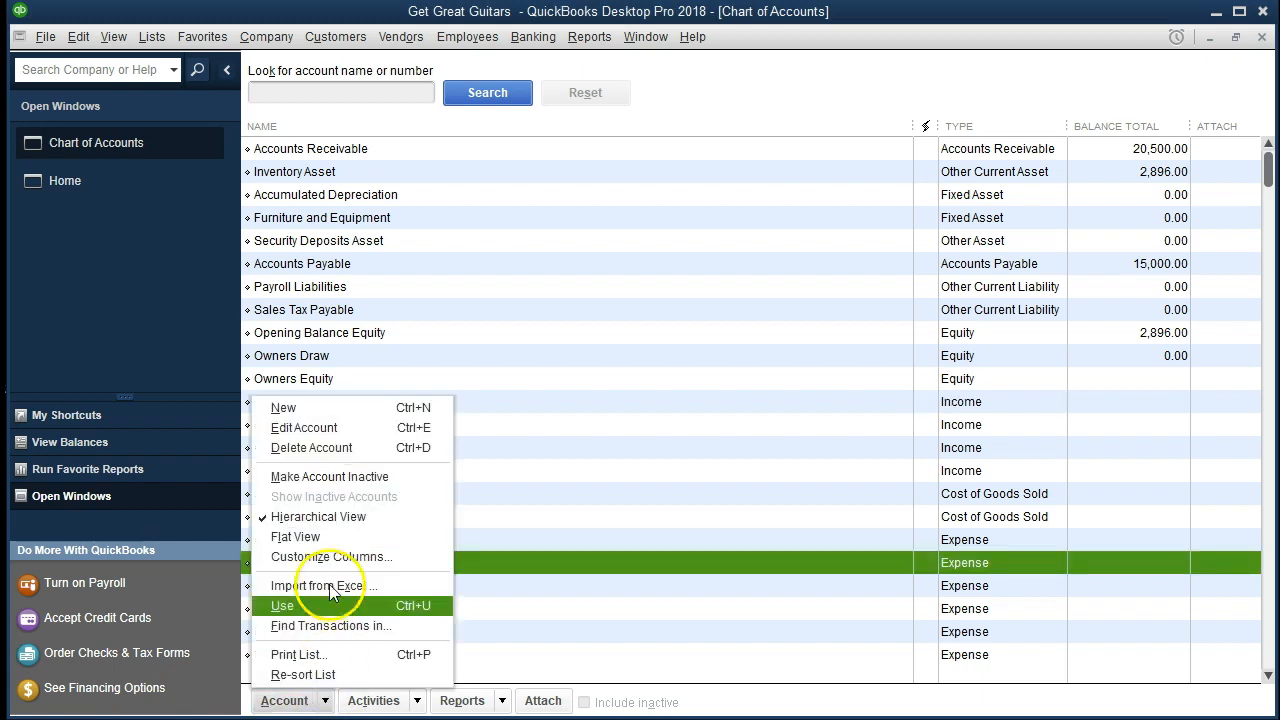
click(310, 409)
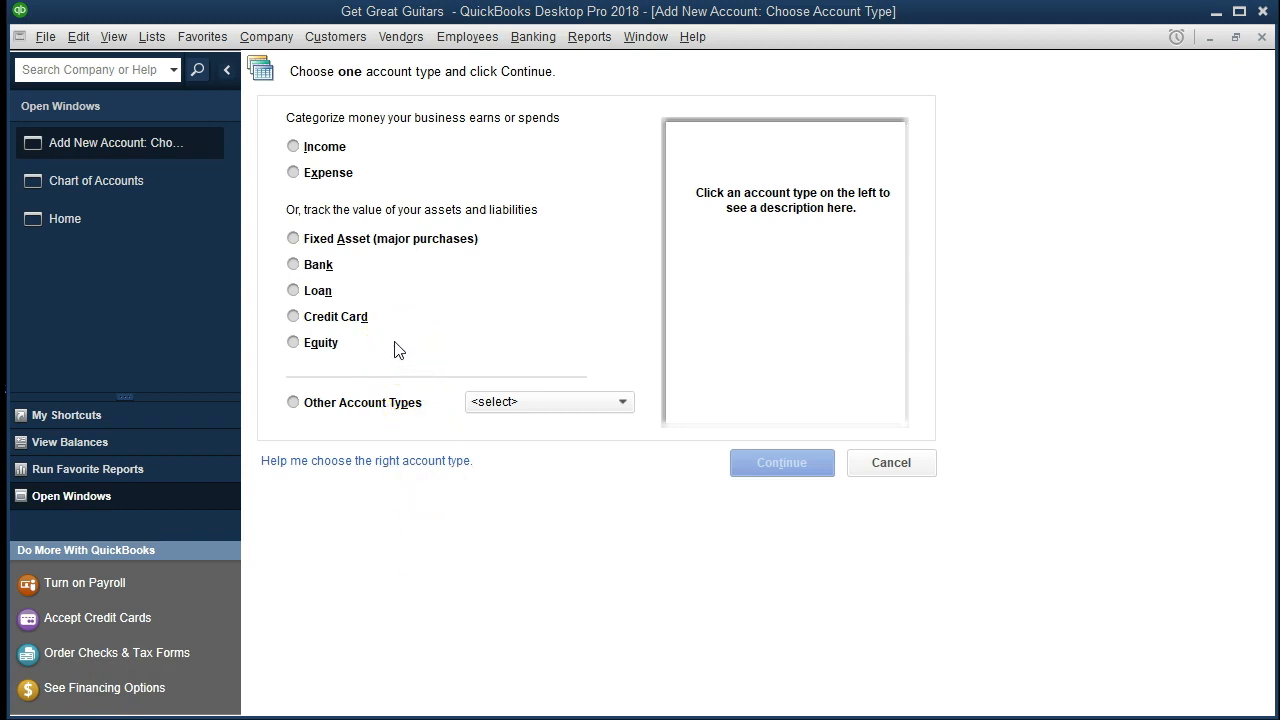
click(297, 271)
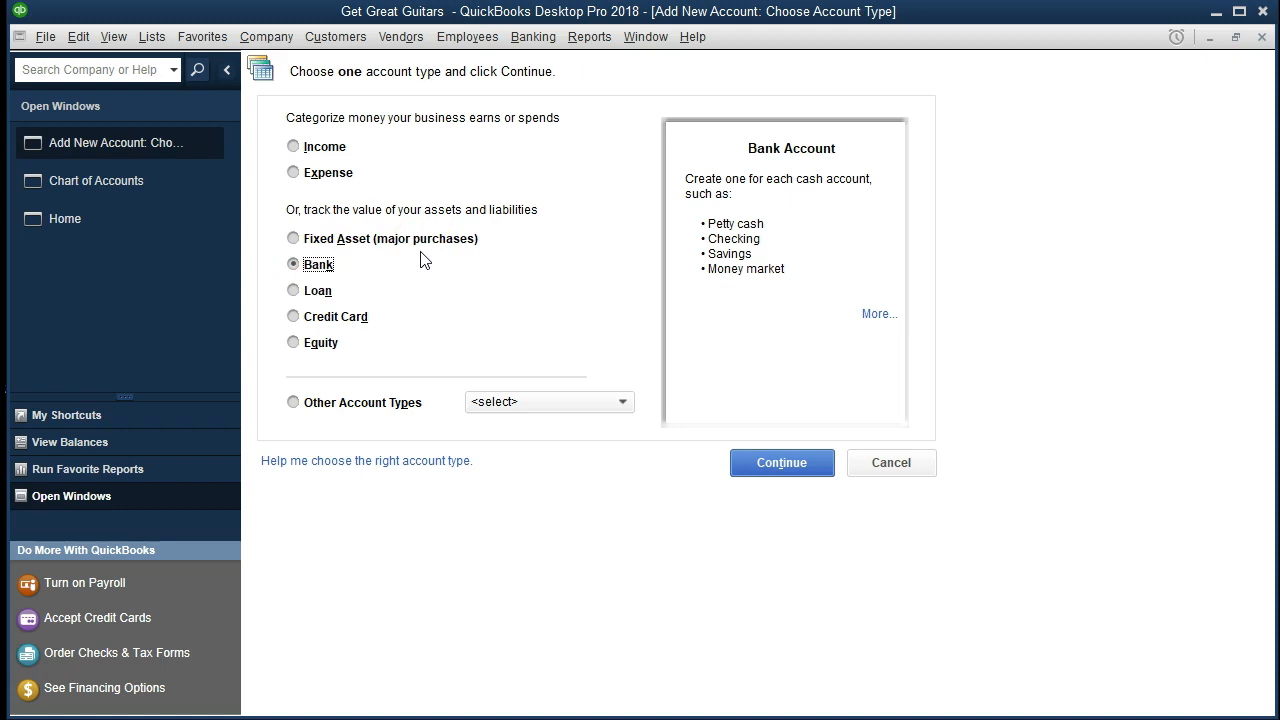
click(790, 466)
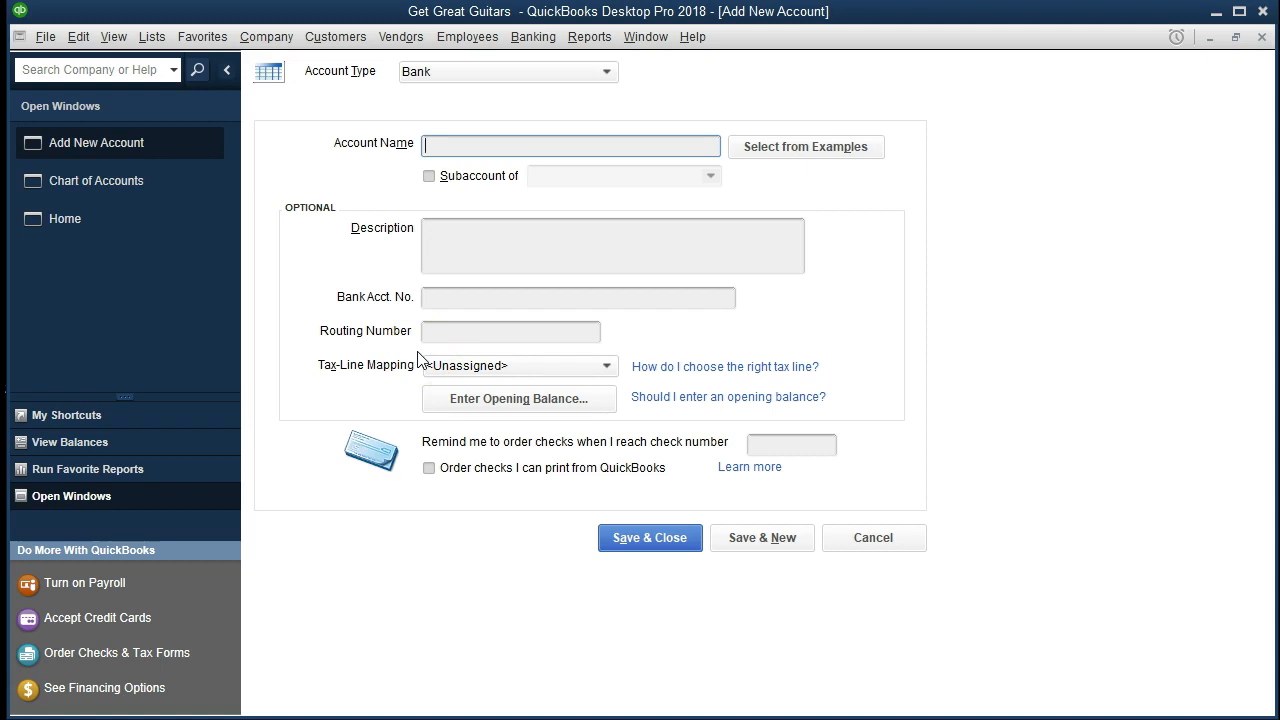
Name the new bank account Checking, leaving its description, account number, routing number and tax-line mapping unfilled.
text(Checking)
key(BackSpace)
key(Tab)
key(Tab)
key(Tab)
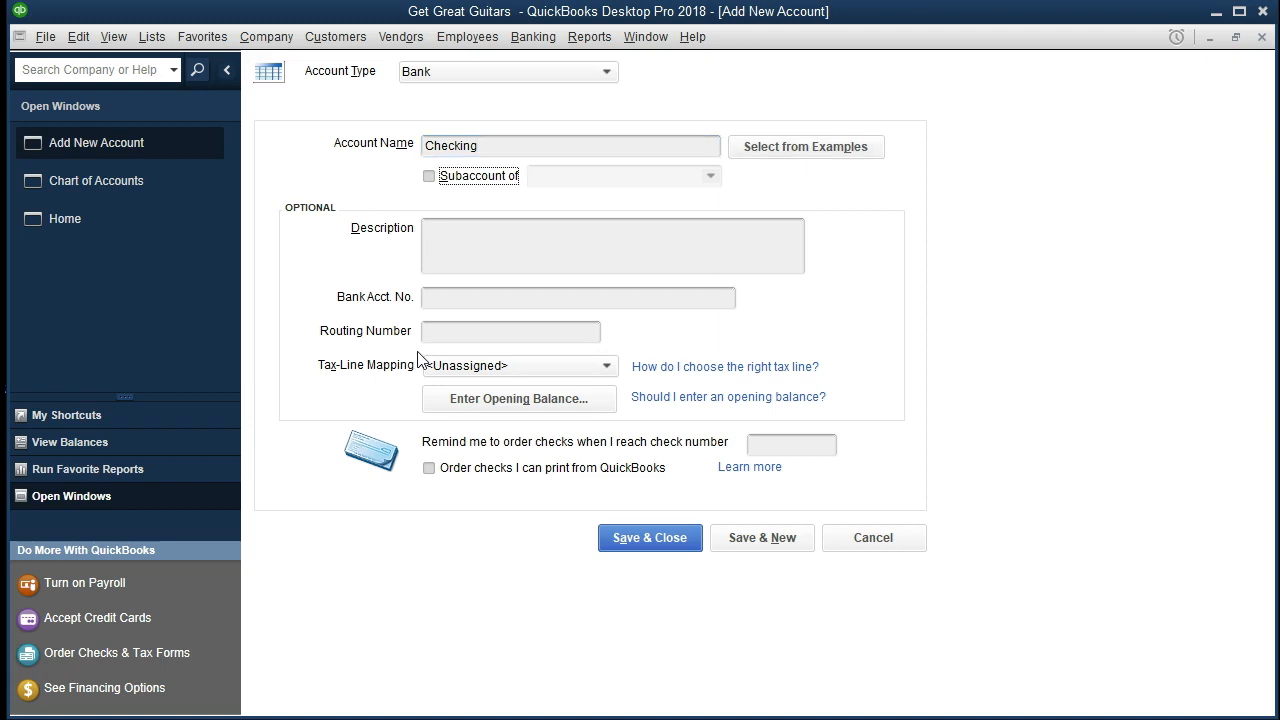
key(Tab)
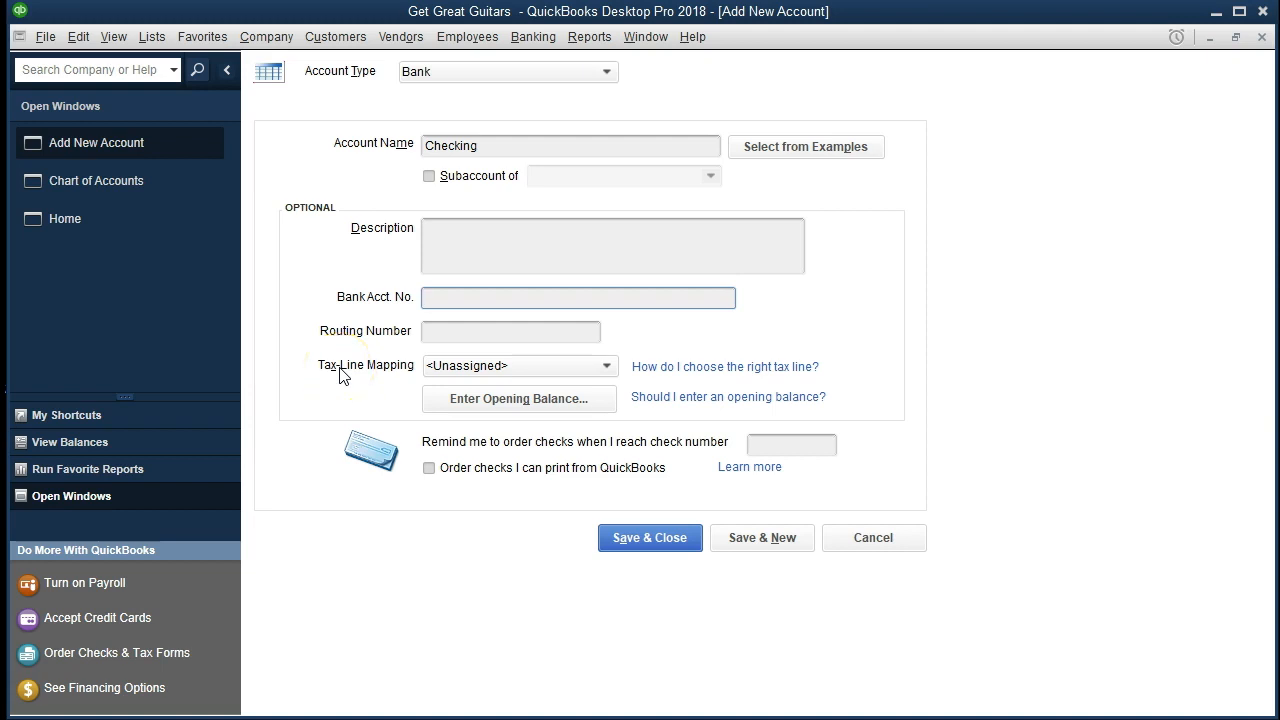
key(Tab)
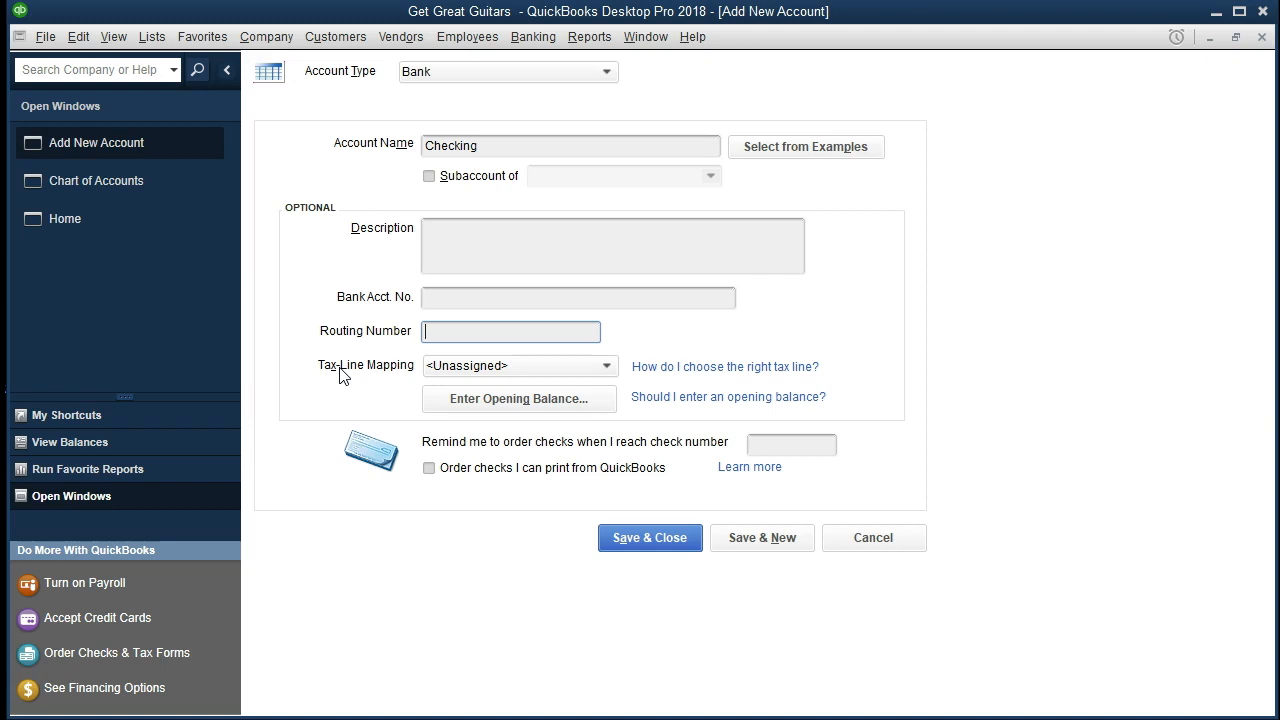
key(Tab)
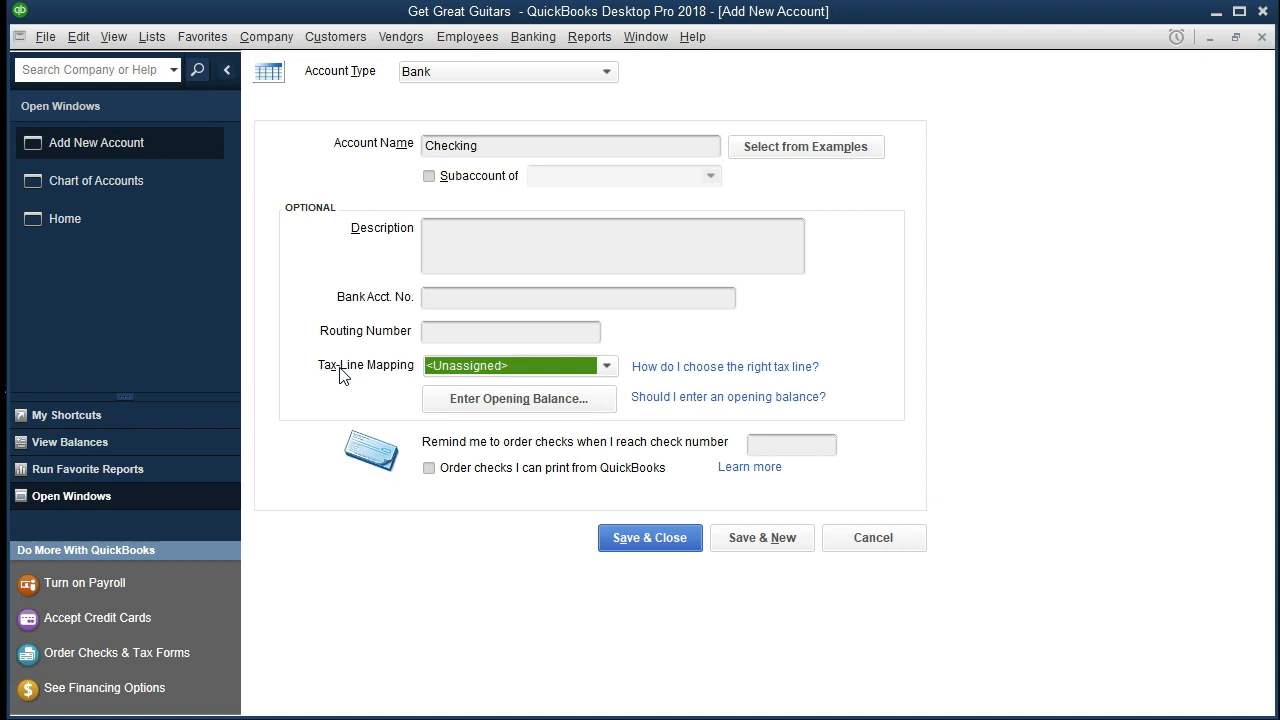
key(Tab)
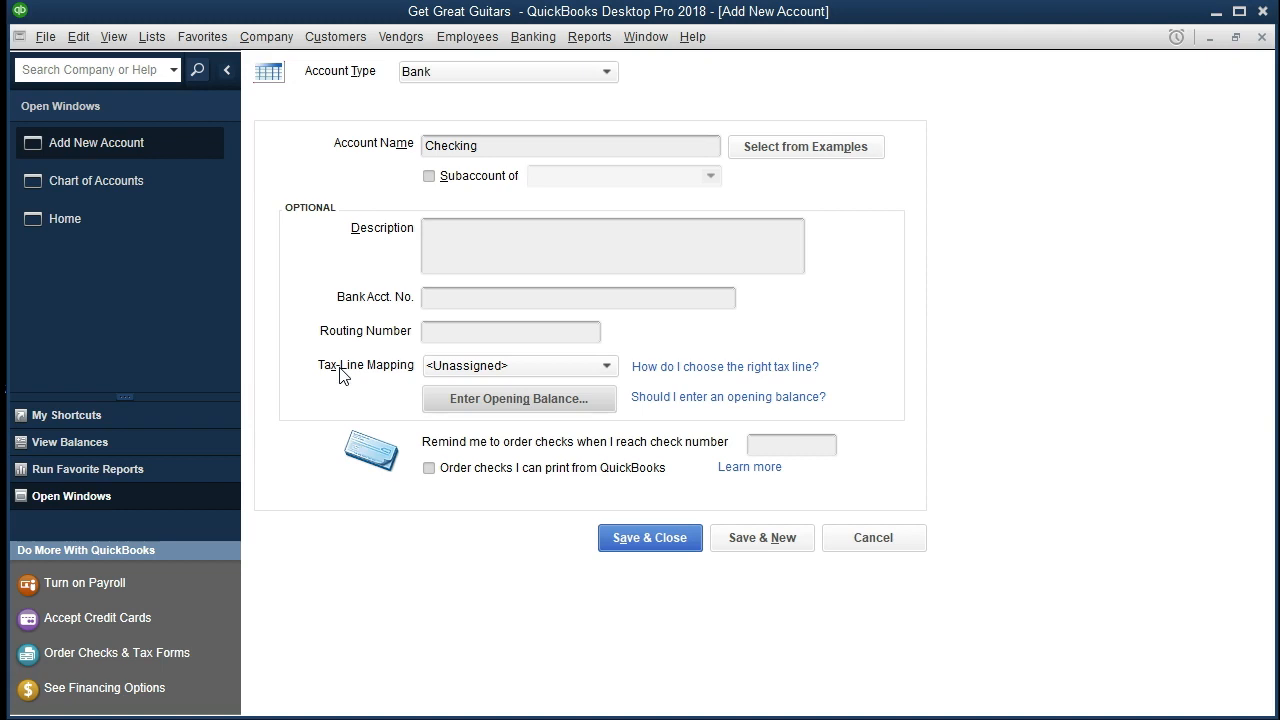
Enter the Checking account's opening balance as 25,000.00 with a statement ending date of 12/31/2000.
click(464, 403)
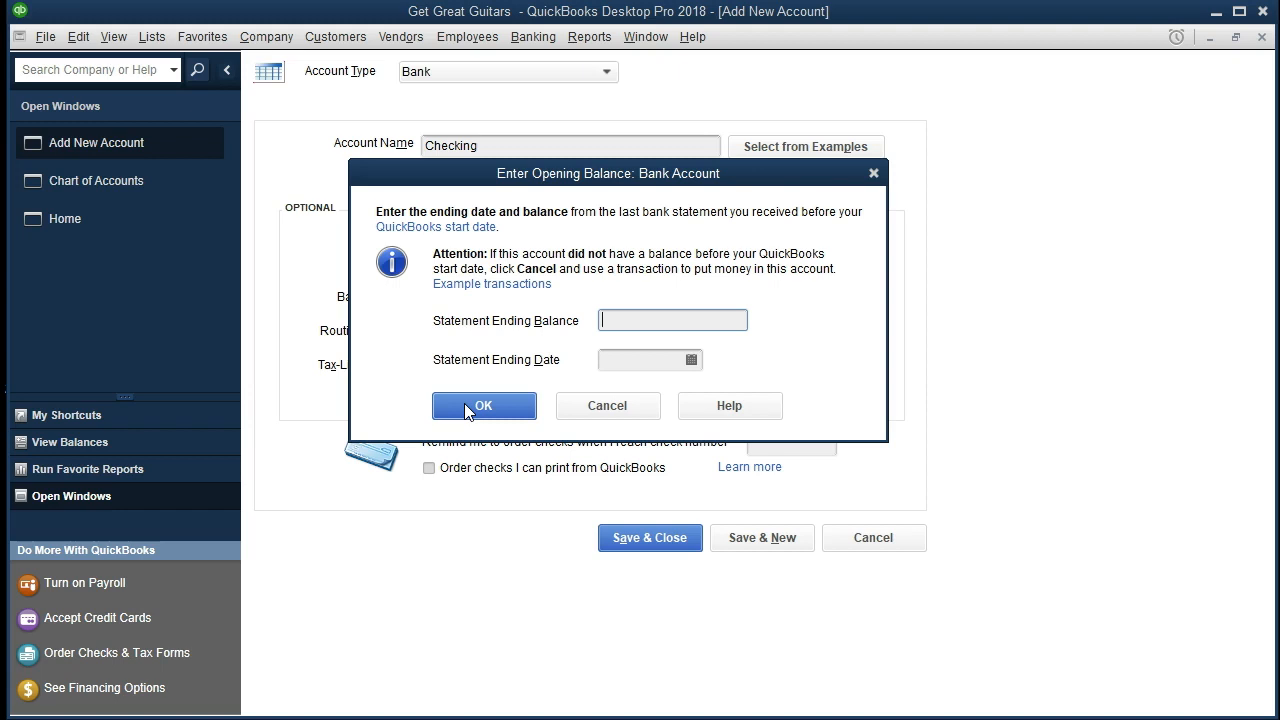
text(25000)
key(Tab)
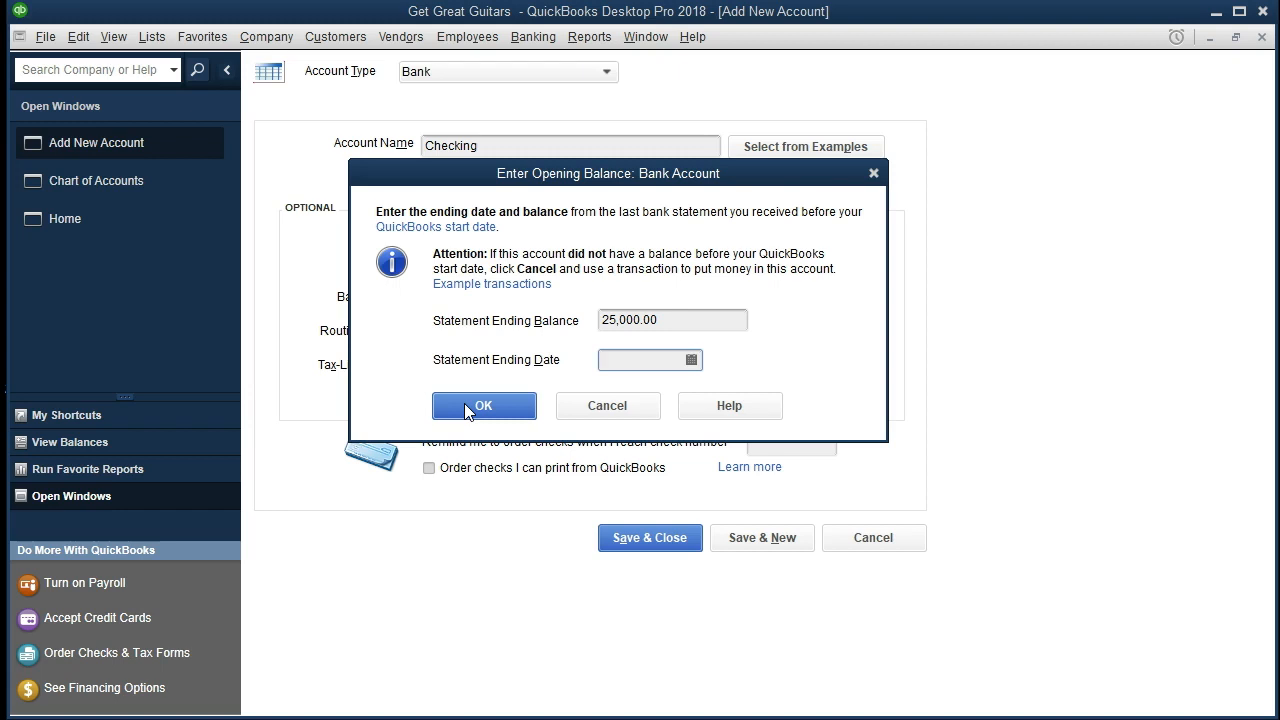
text(1231)
text(08)
key(Tab)
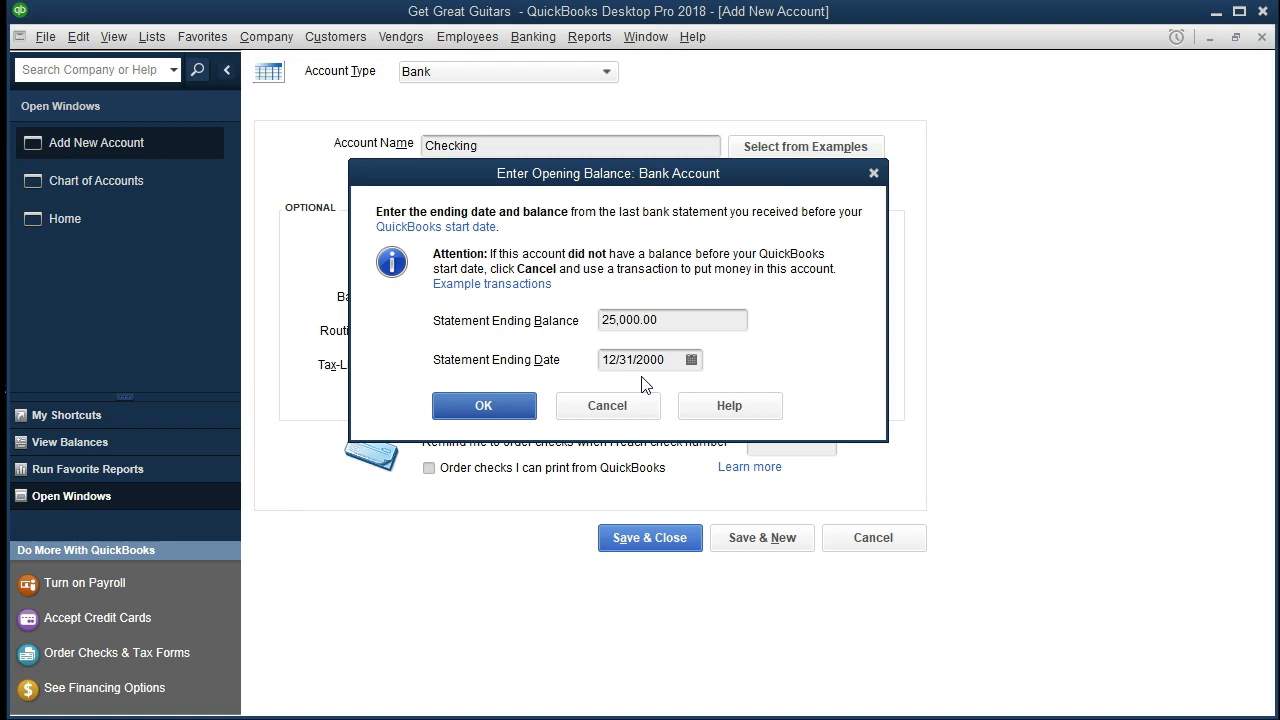
click(484, 406)
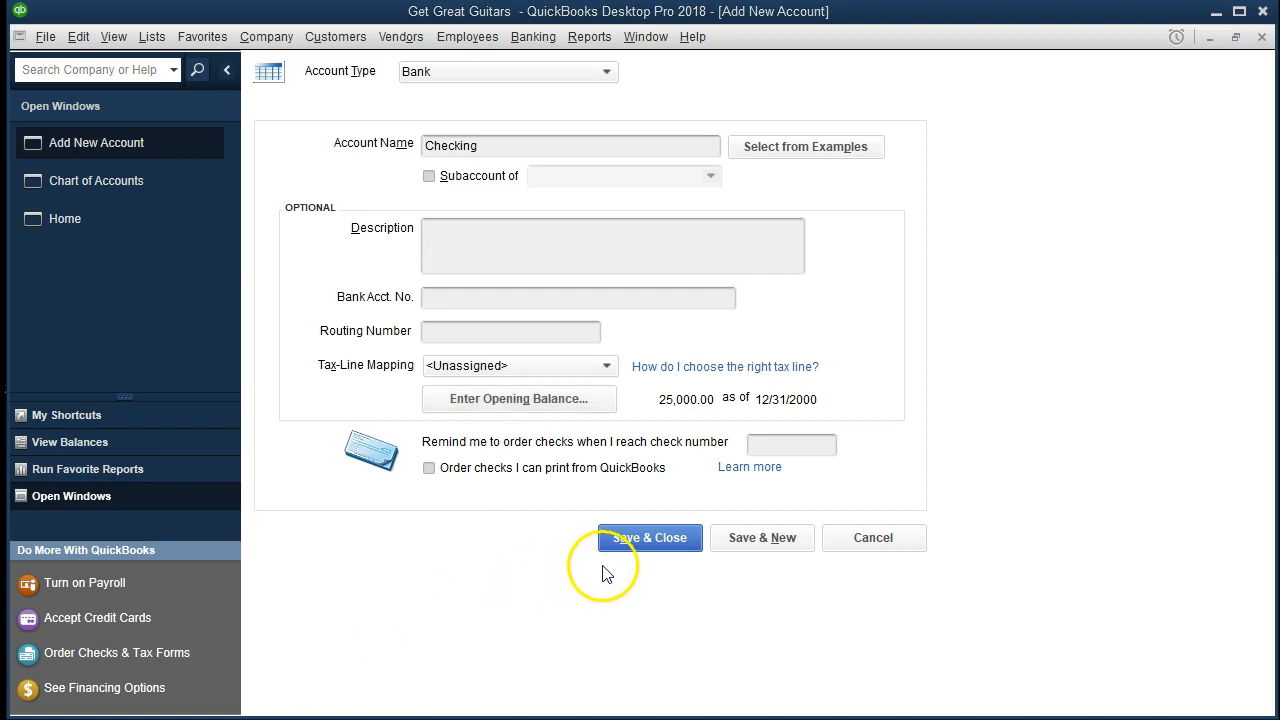
Save and close the new Checking account and dismiss the bank feed setup offer.
click(631, 545)
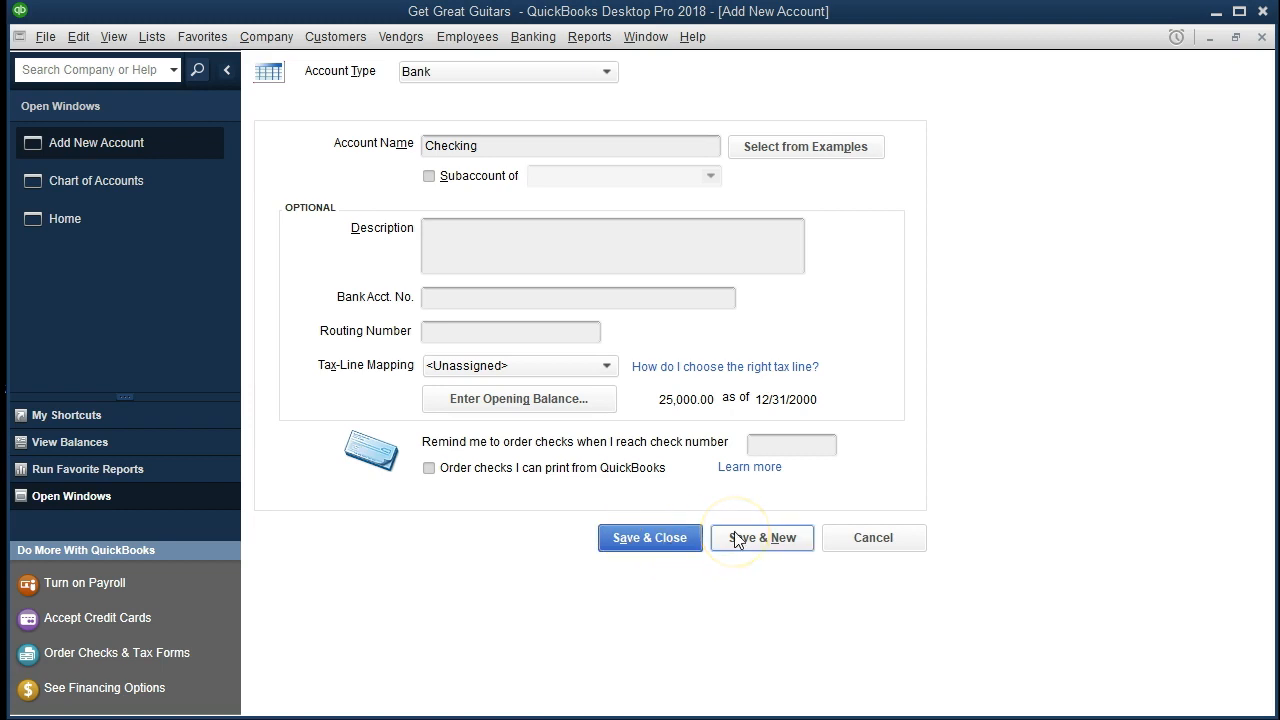
click(648, 546)
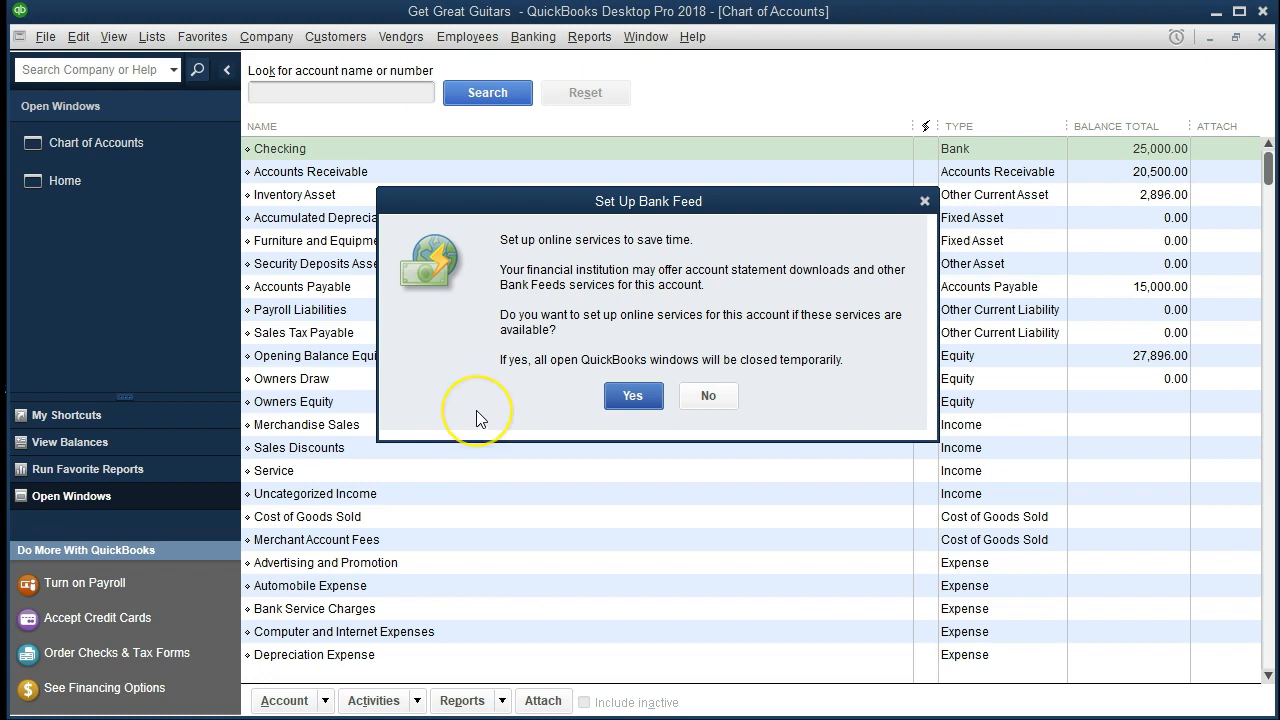
click(925, 202)
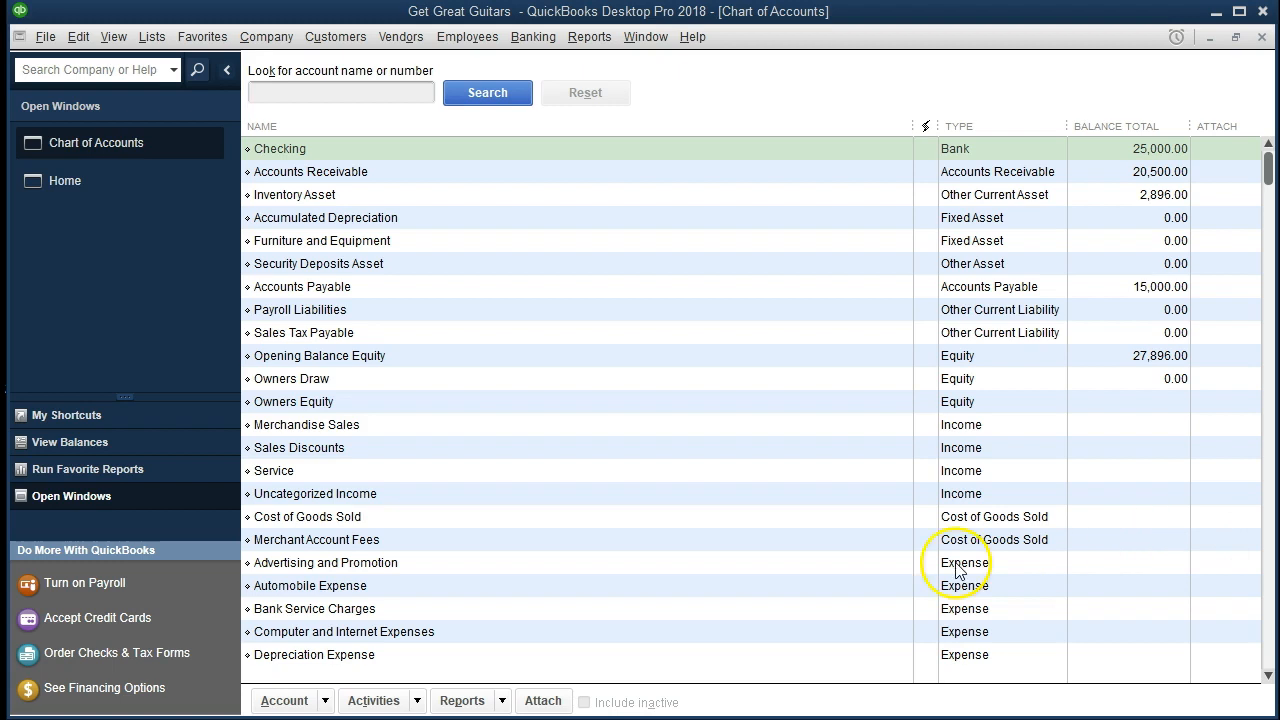
Start another new account from the chart of accounts and choose Credit Card as its account type.
click(325, 701)
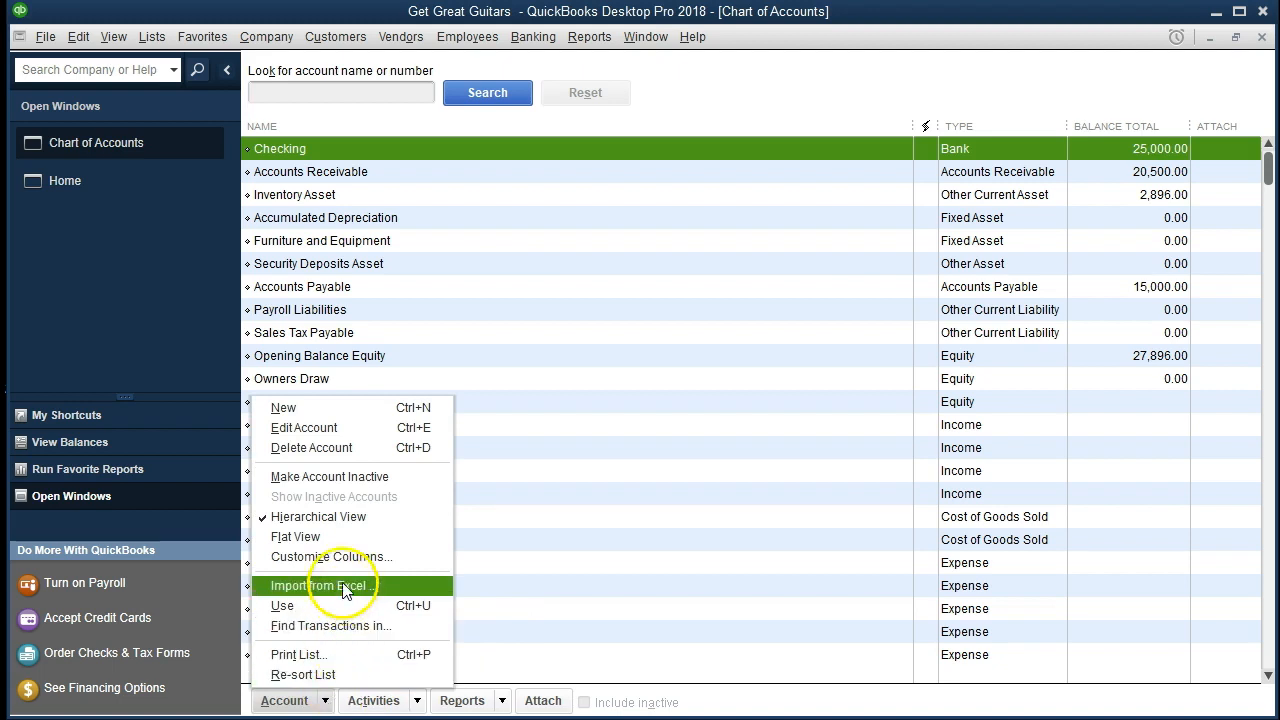
click(337, 406)
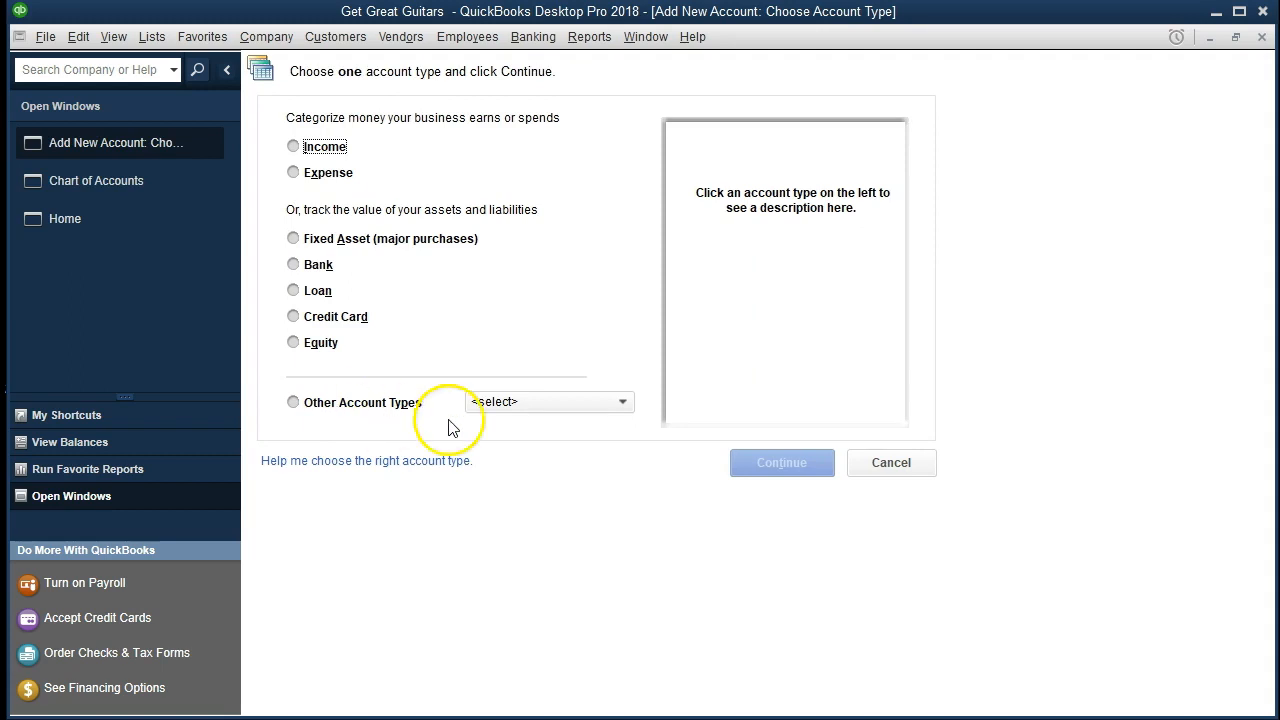
click(622, 402)
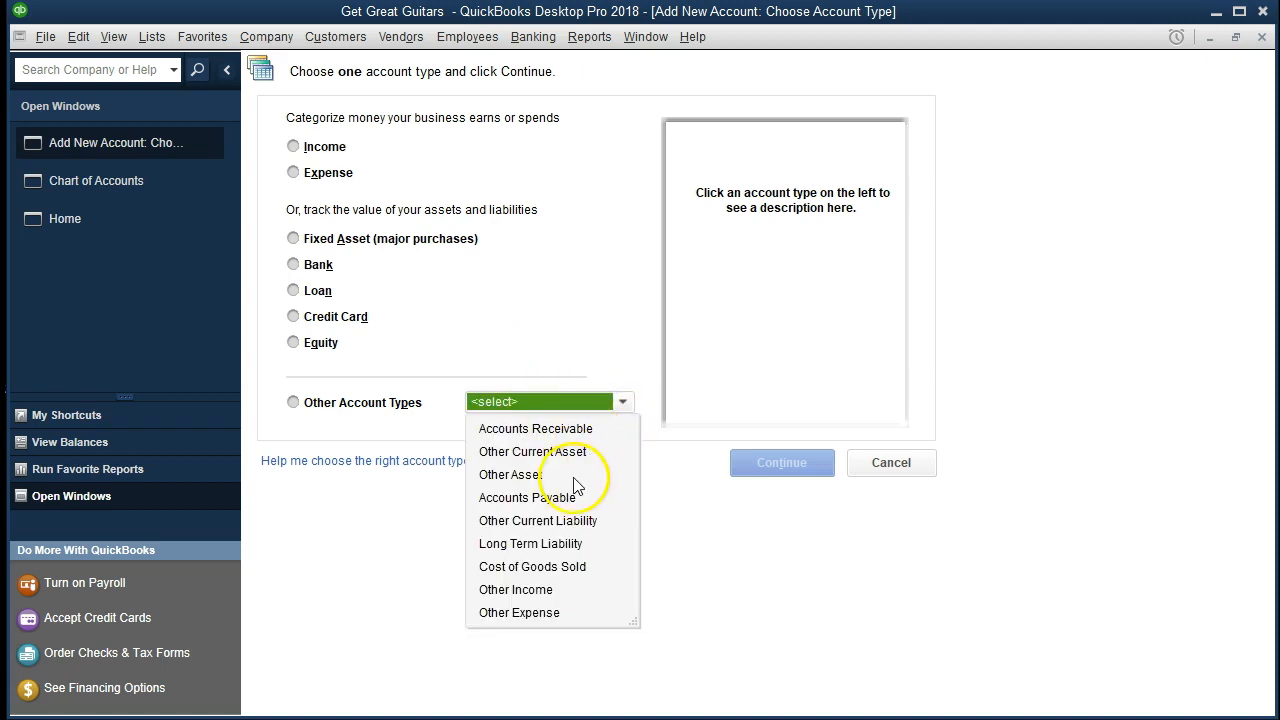
click(509, 314)
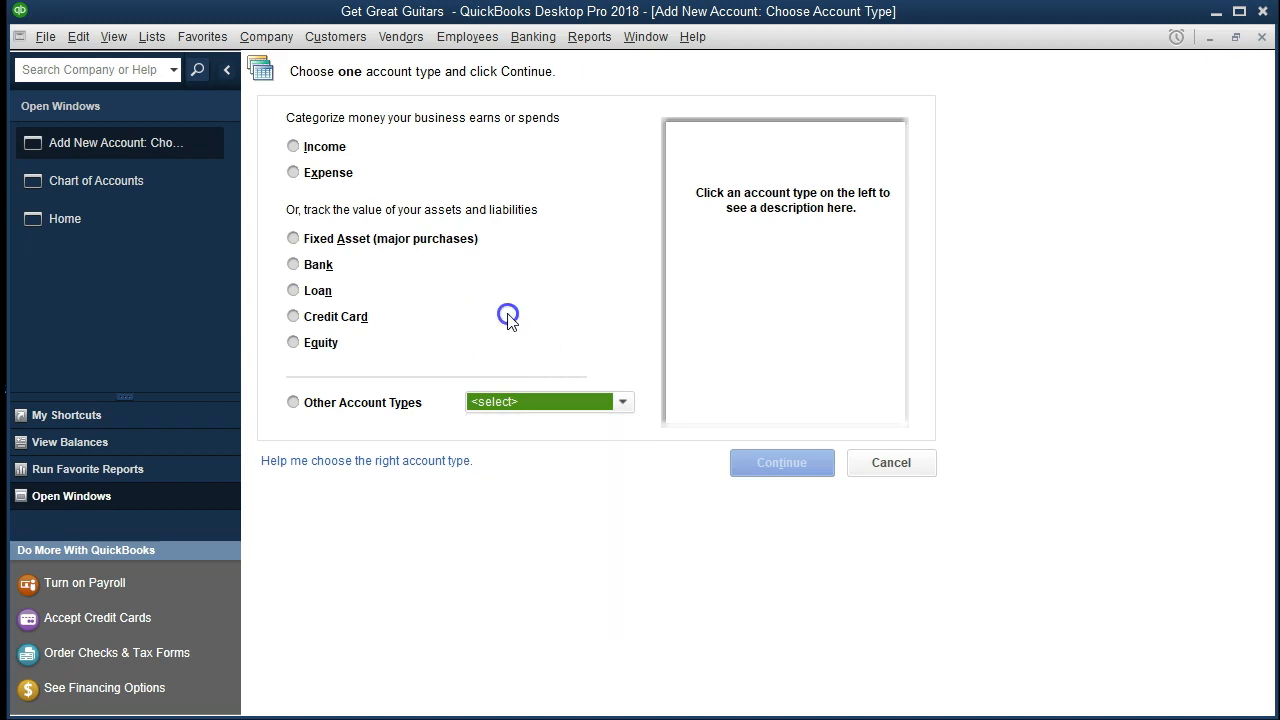
click(292, 318)
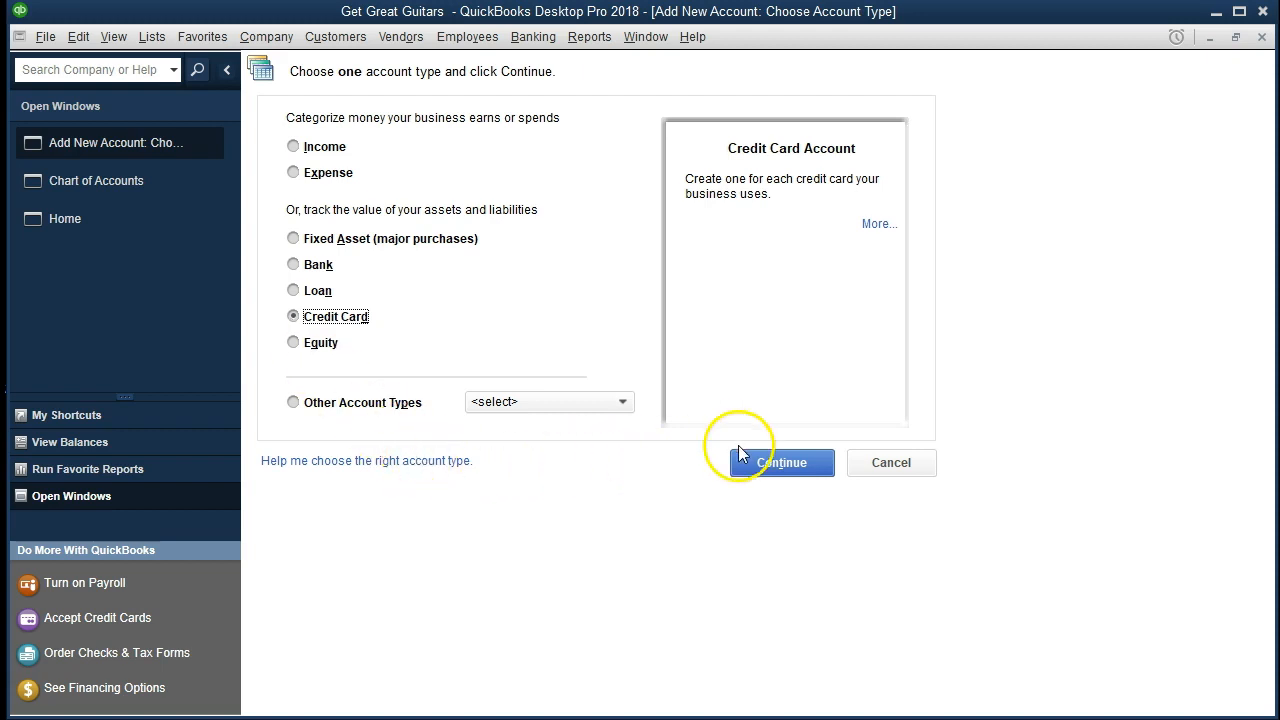
click(781, 463)
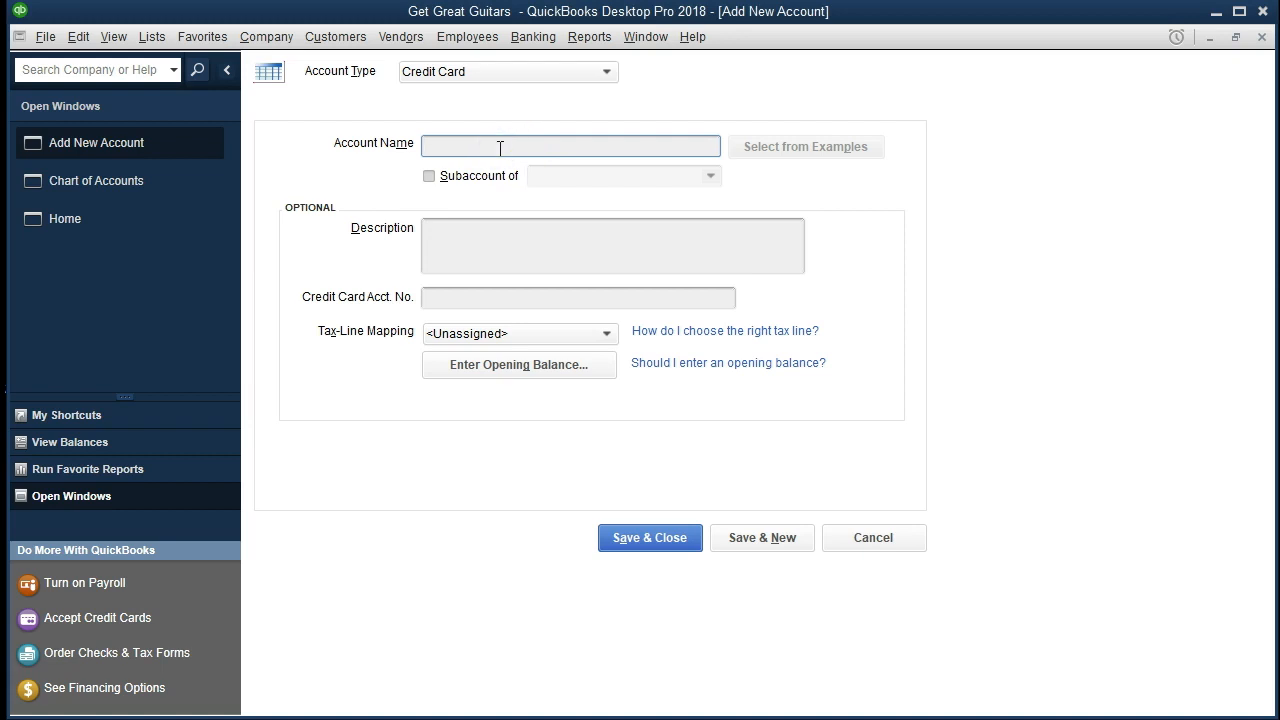
Name the new credit card account Visa, leaving its description and card account number blank.
text(Visa)
key(Tab)
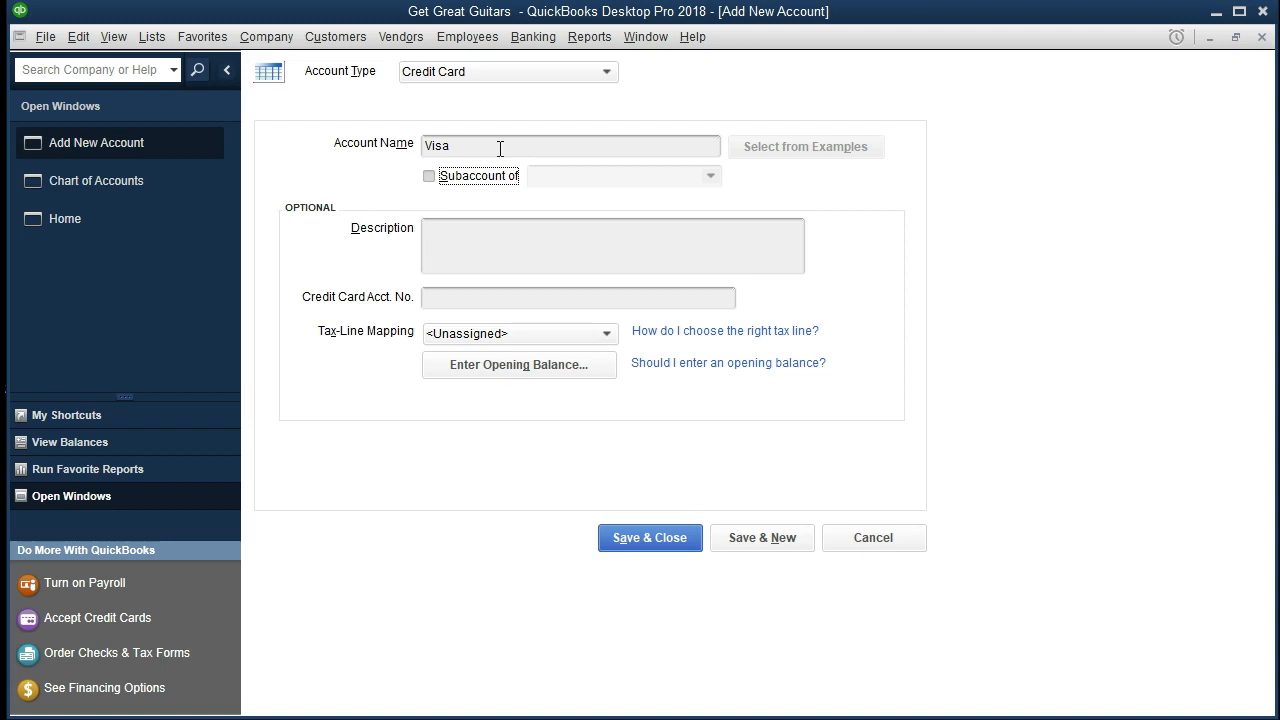
click(466, 232)
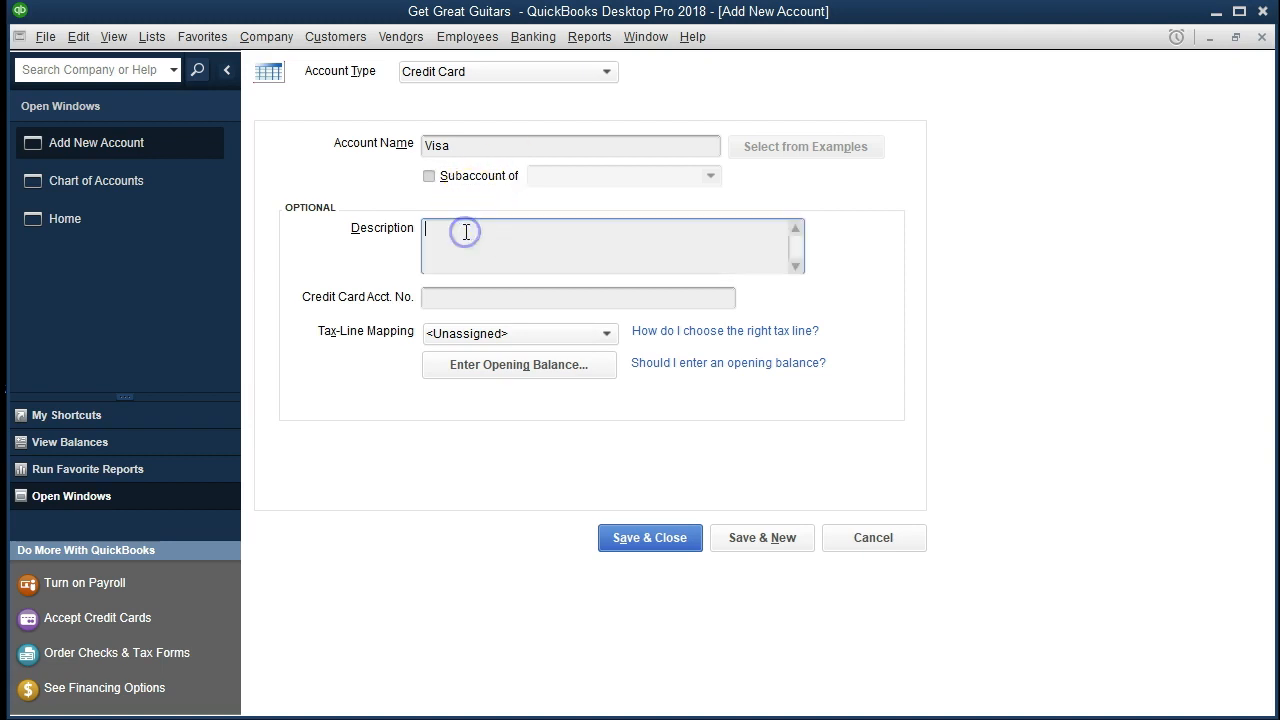
click(443, 297)
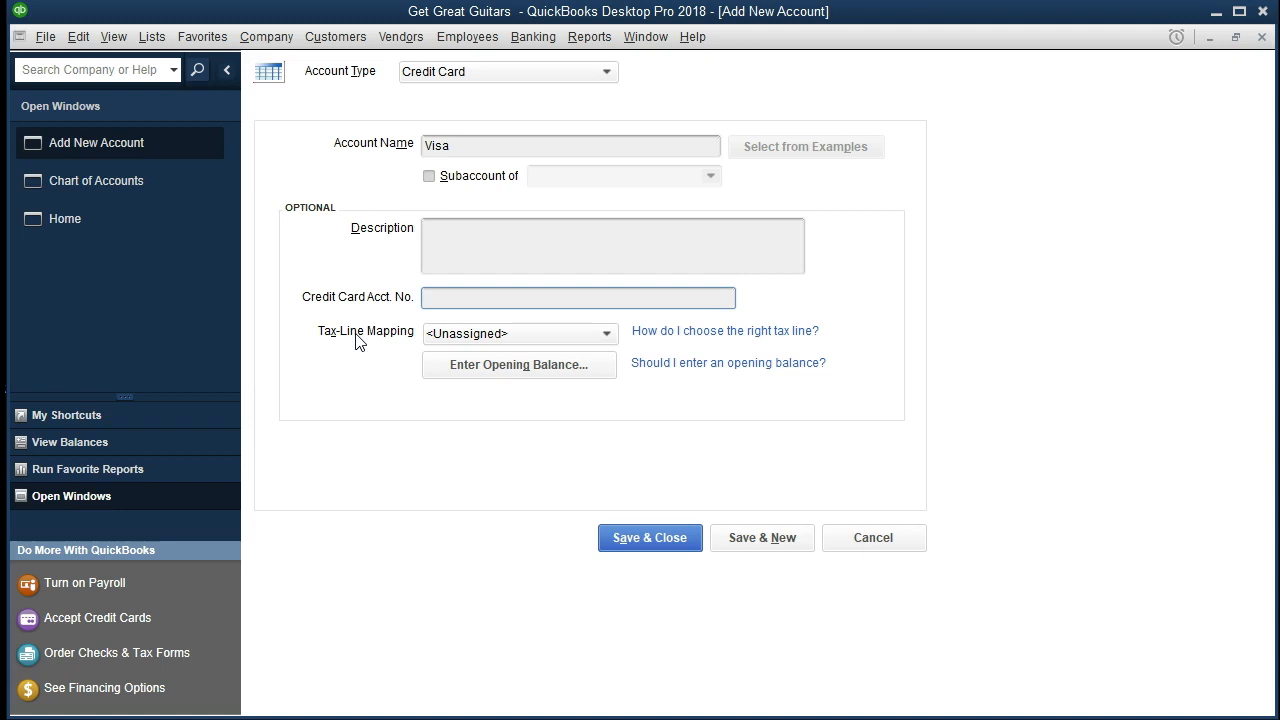
Enter the Visa account's opening balance as 1,000.00 with a statement ending date of 12/31/2020.
click(349, 381)
click(443, 371)
click(480, 378)
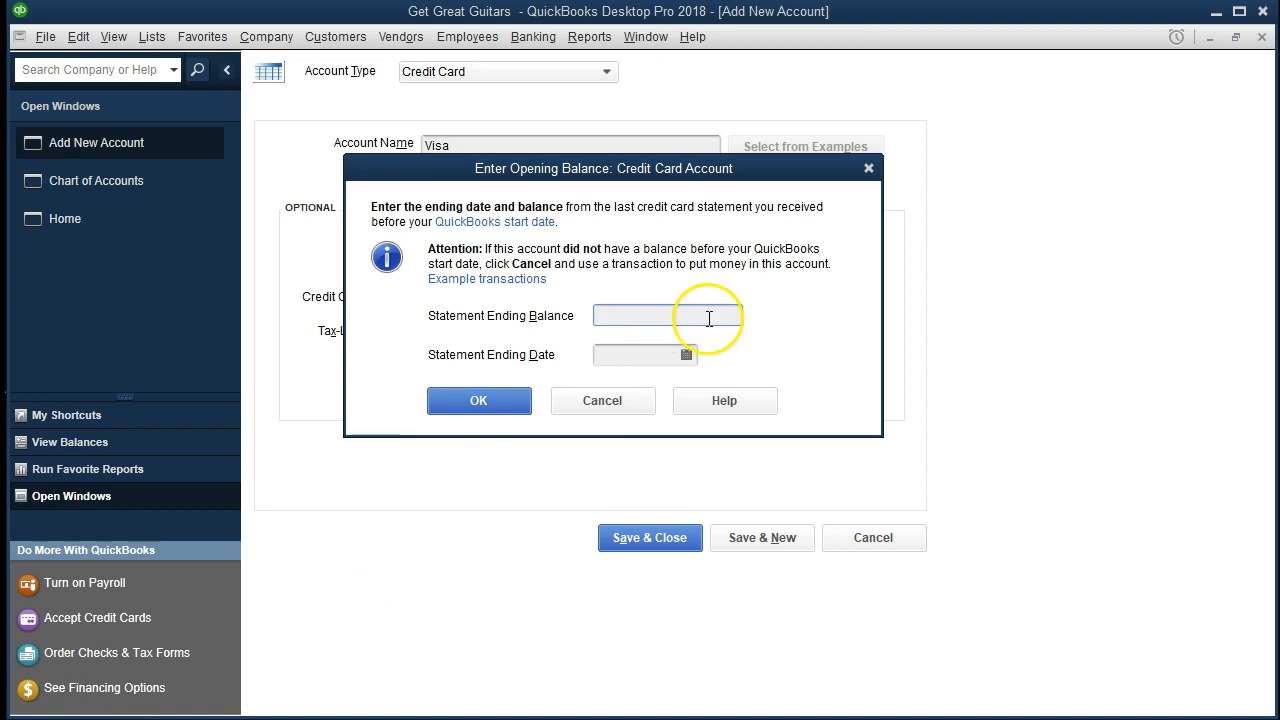
text(1000)
key(Tab)
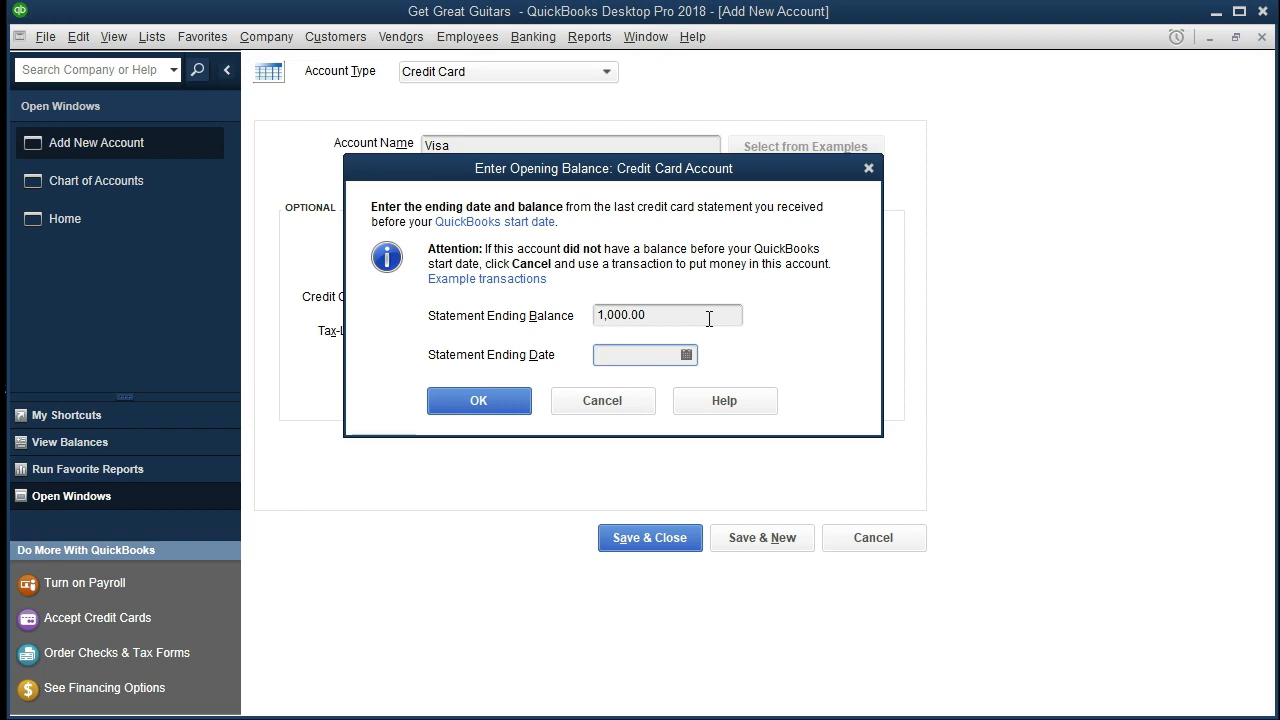
text(12/31/2020)
key(Tab)
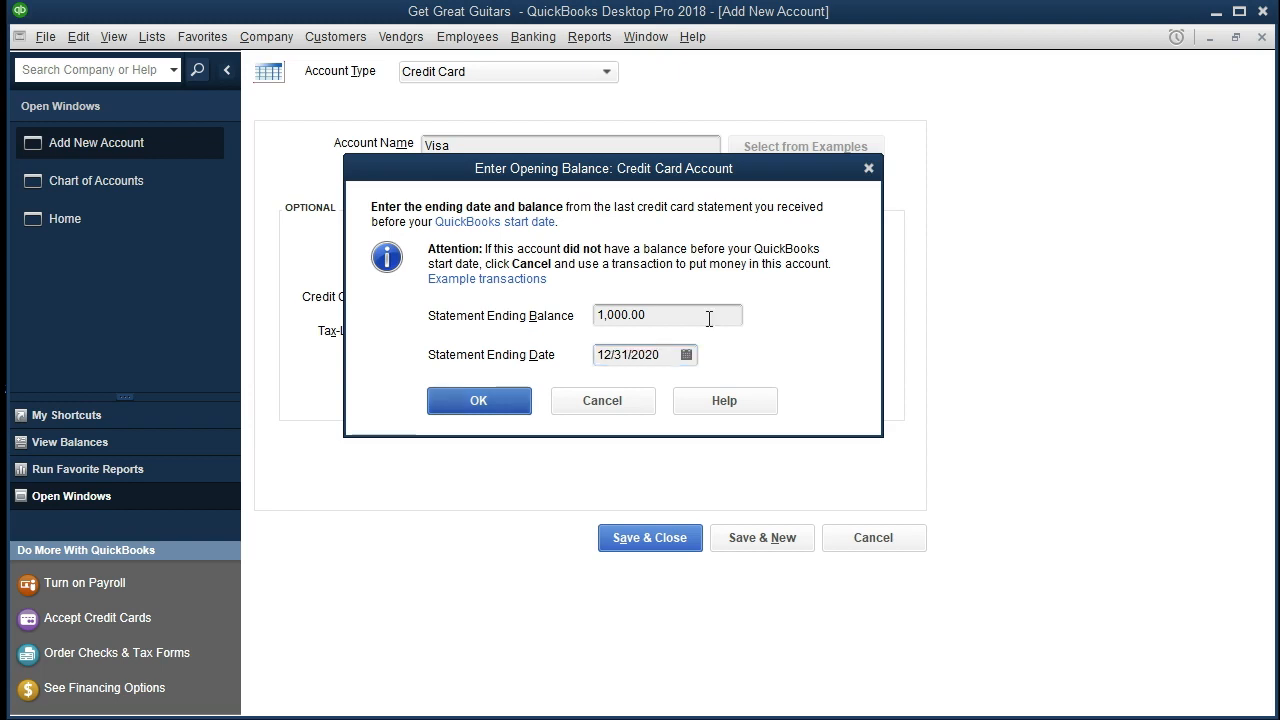
click(714, 356)
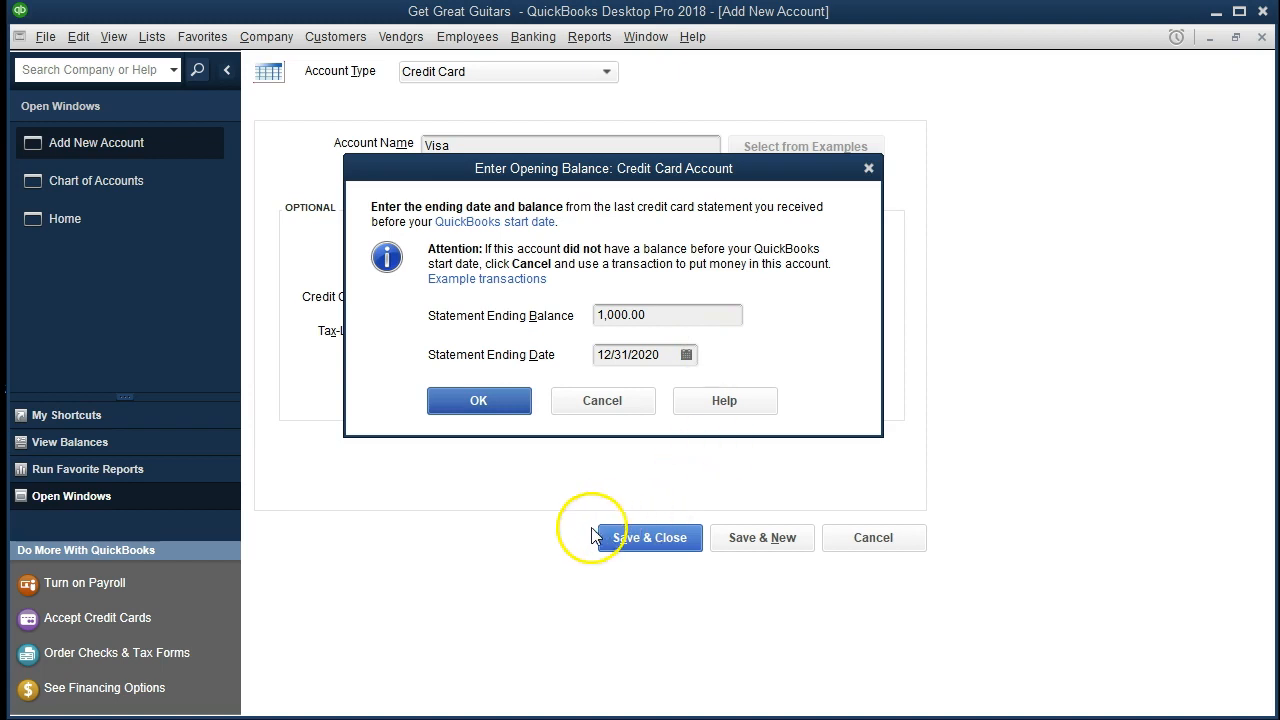
click(482, 401)
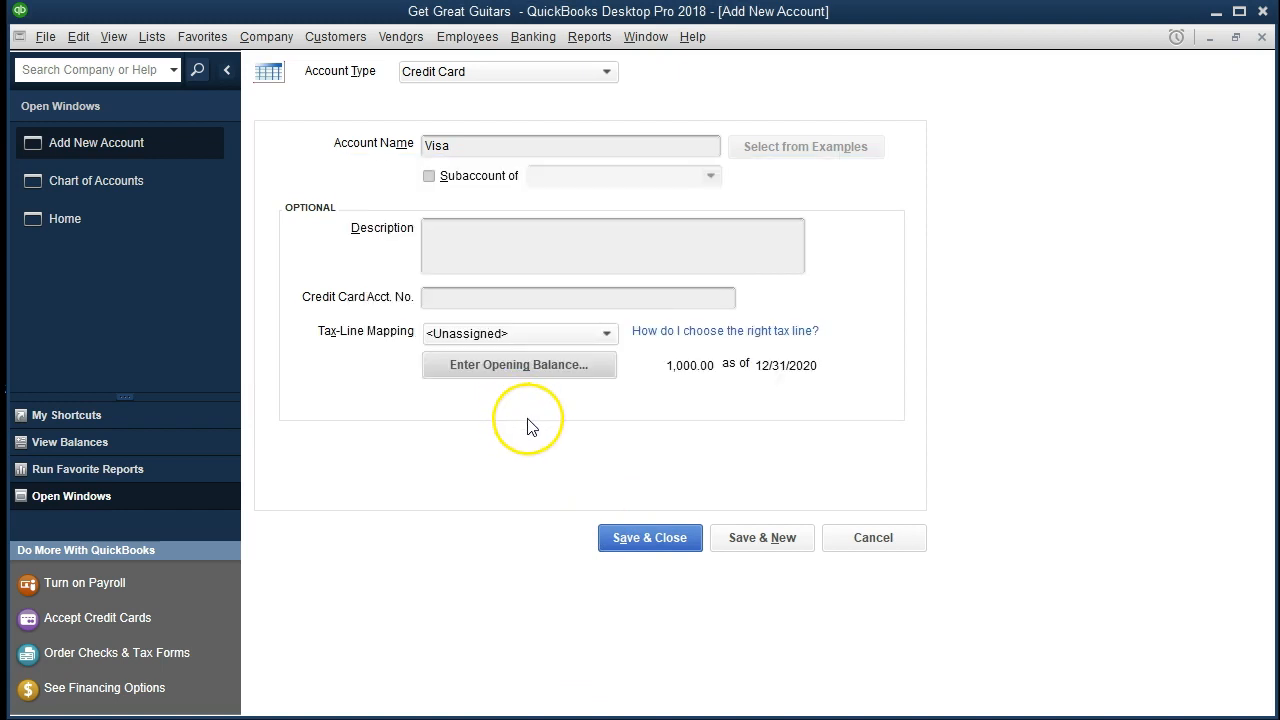
Save and close the new Visa account, dismiss the bank feed setup offer, and return to the start of the account list.
click(613, 548)
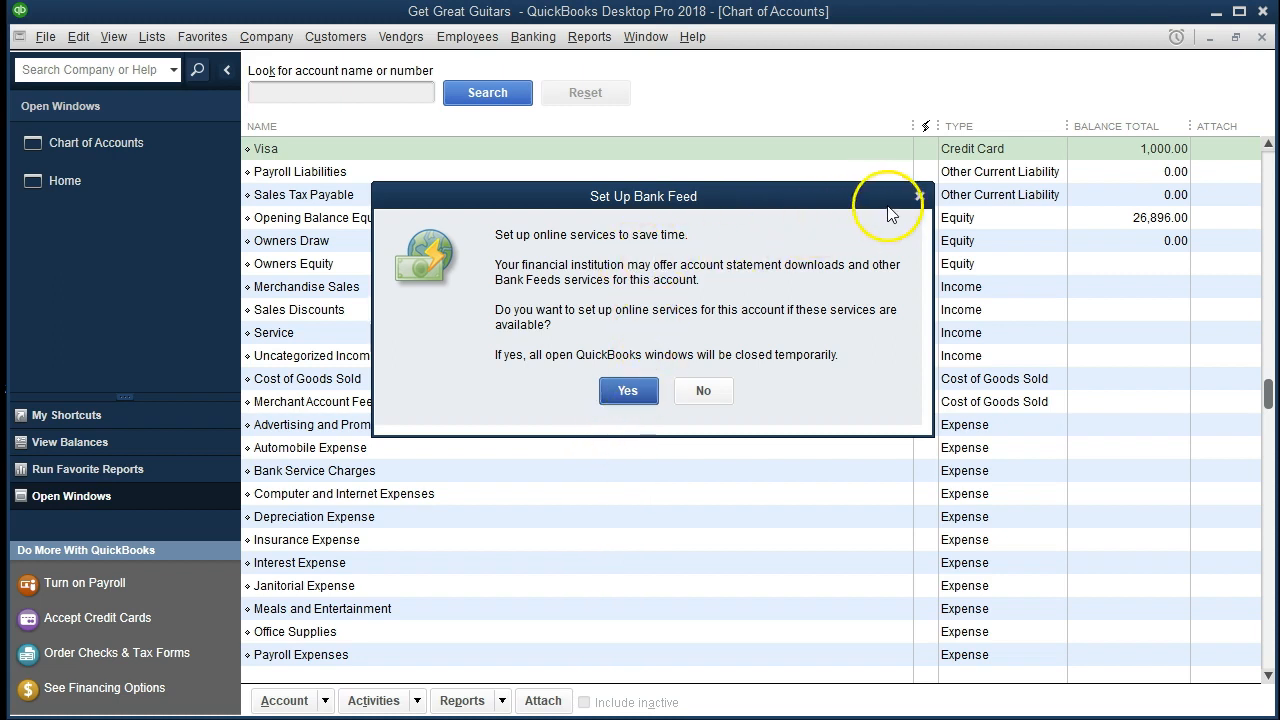
click(919, 196)
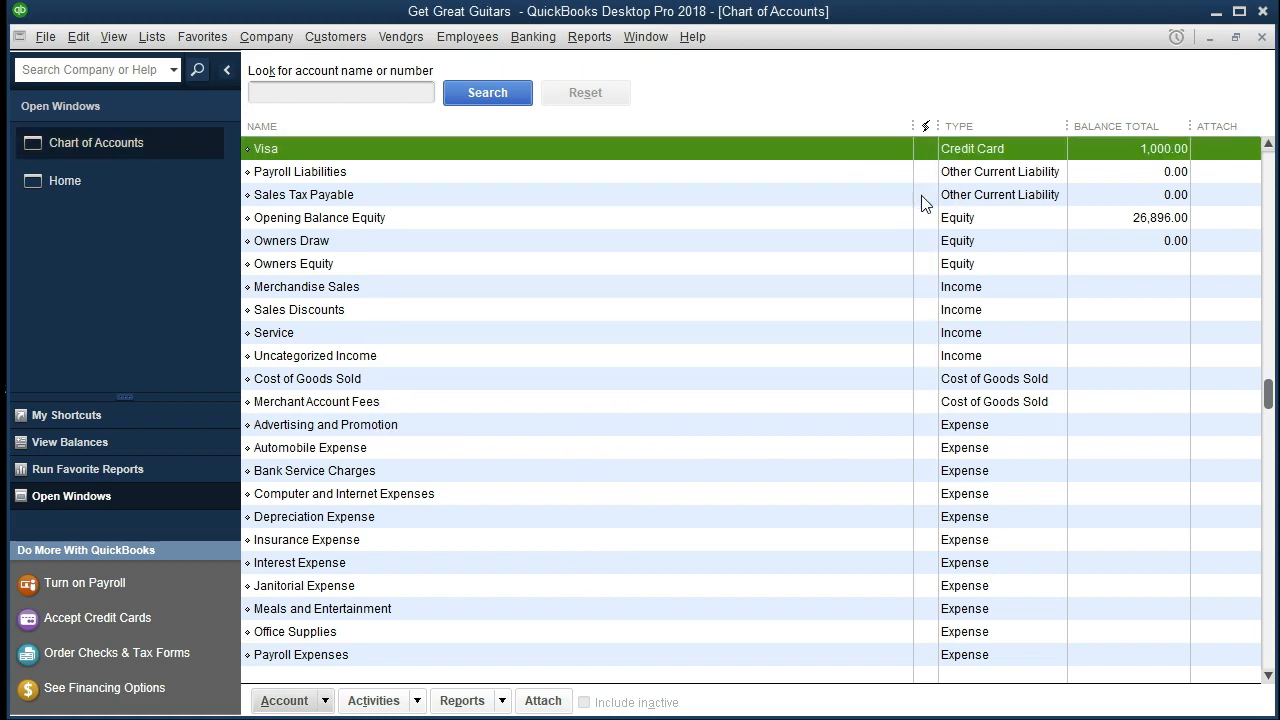
click(766, 412)
scroll(600, 438, up, 3)
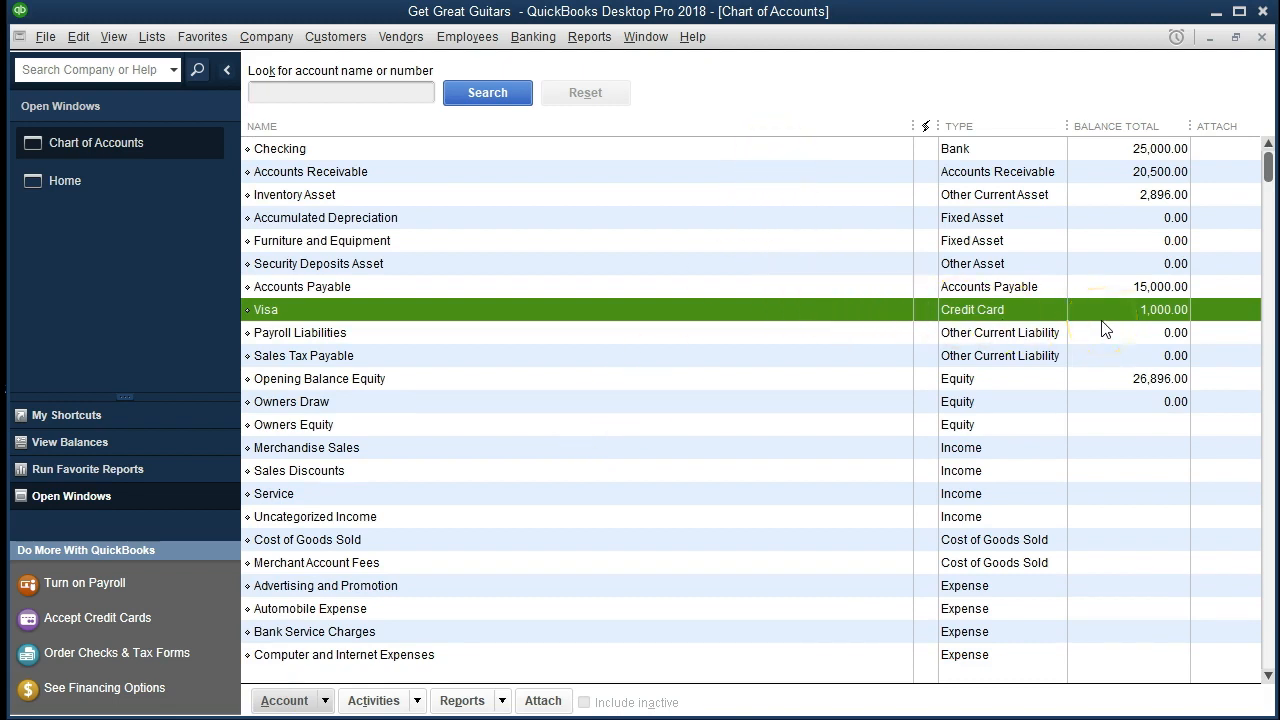
Start a new account from the chart of accounts and choose Long Term Liability from the other account types.
click(85, 719)
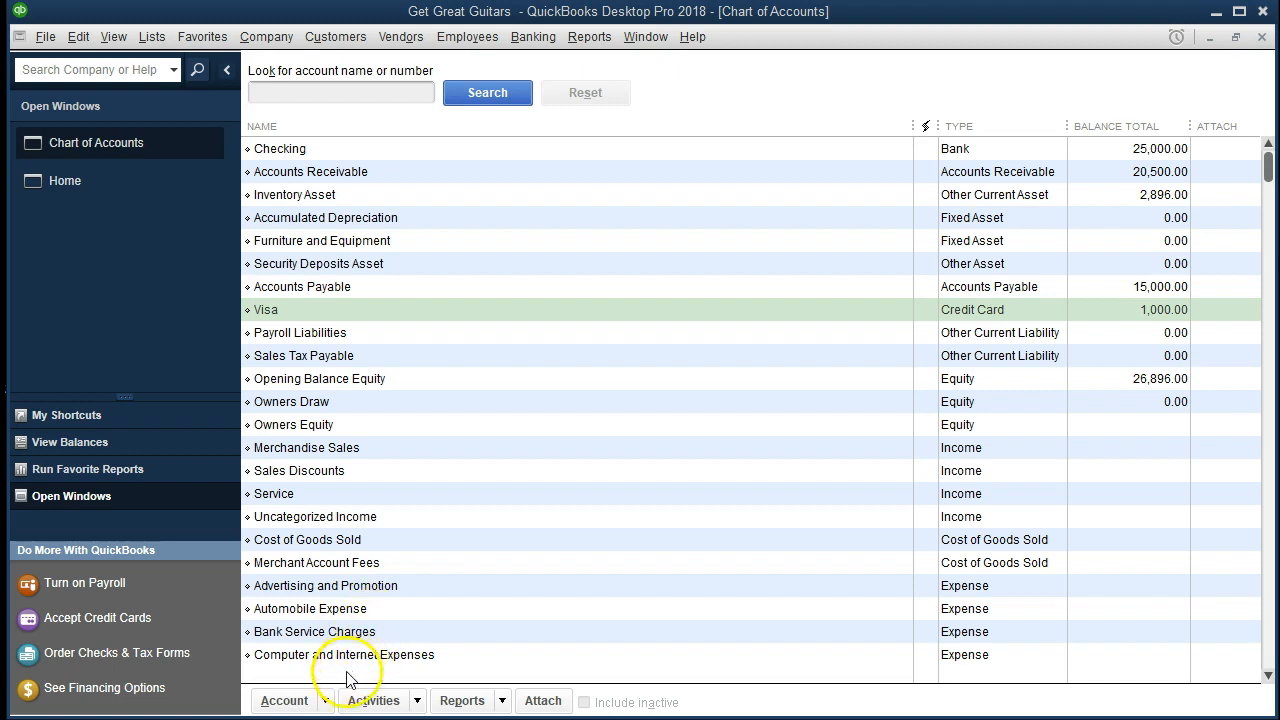
click(325, 701)
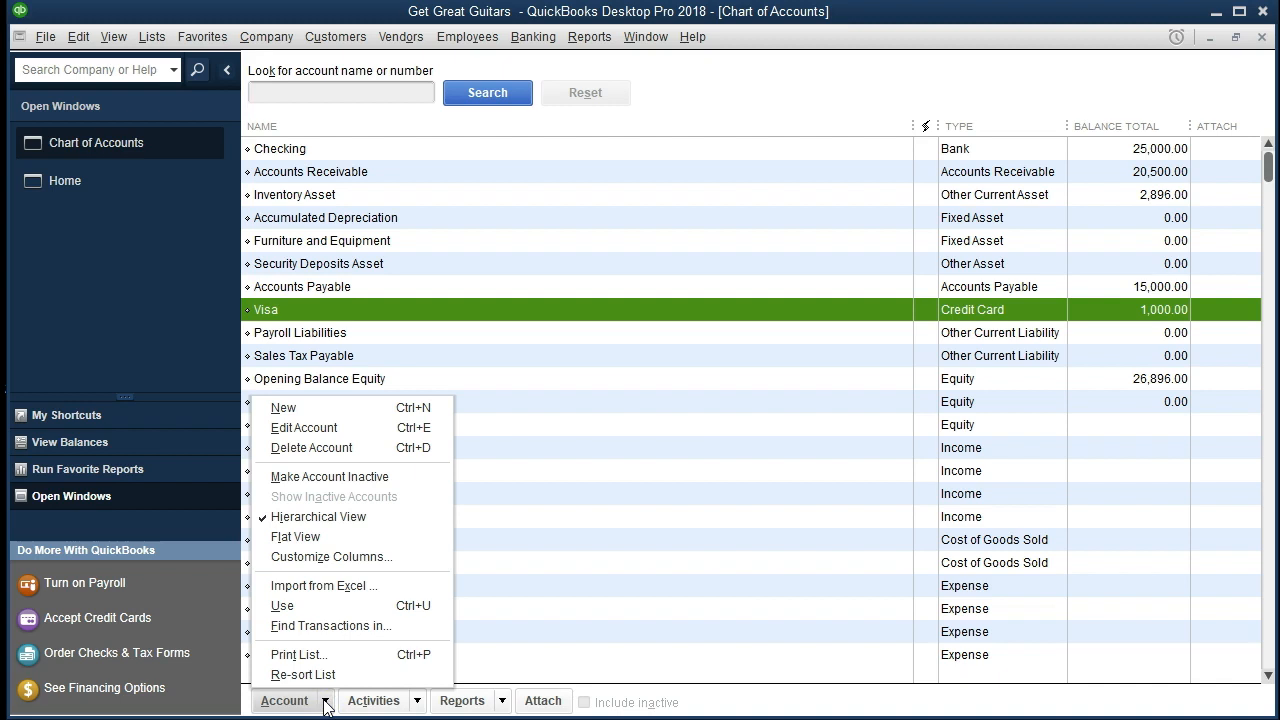
click(326, 410)
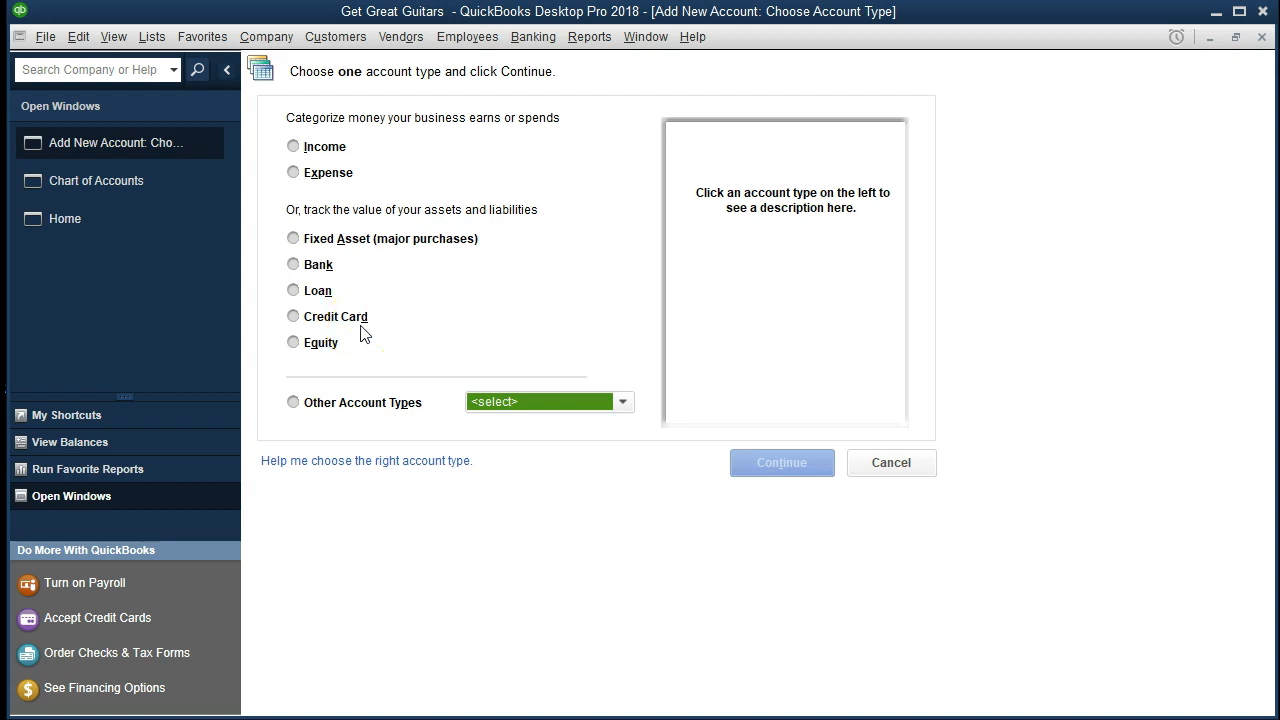
click(313, 403)
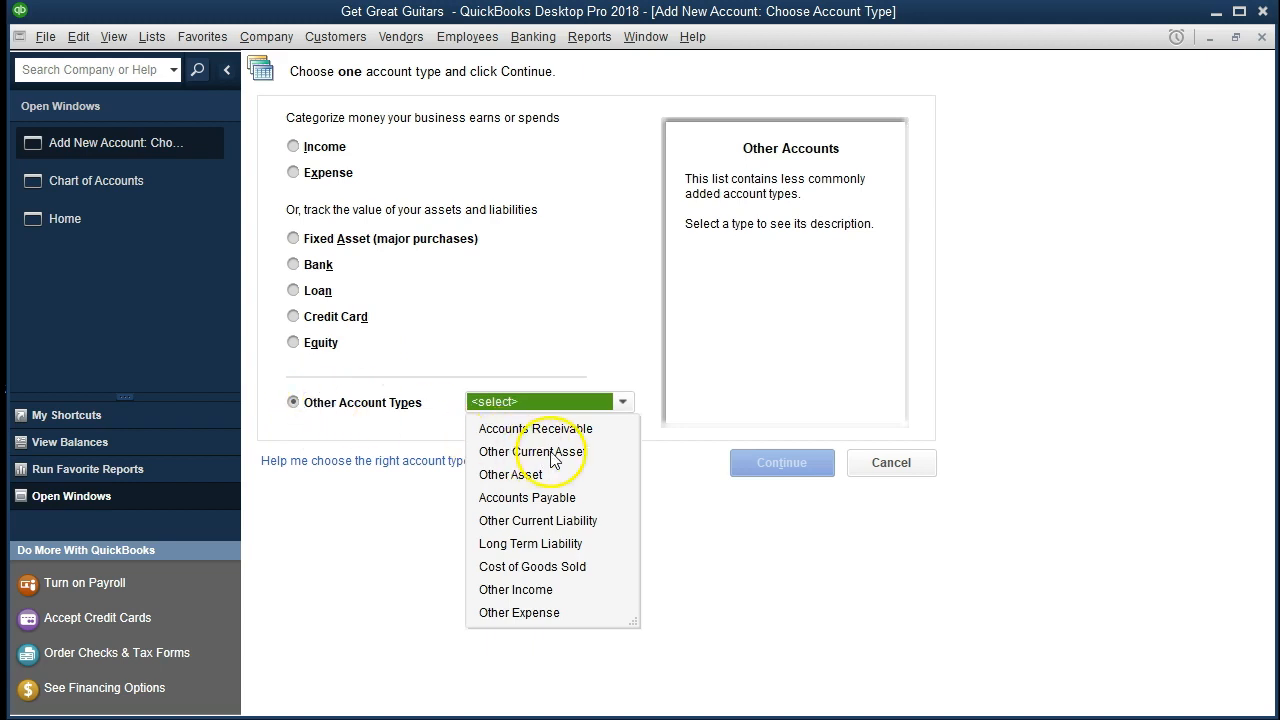
click(558, 545)
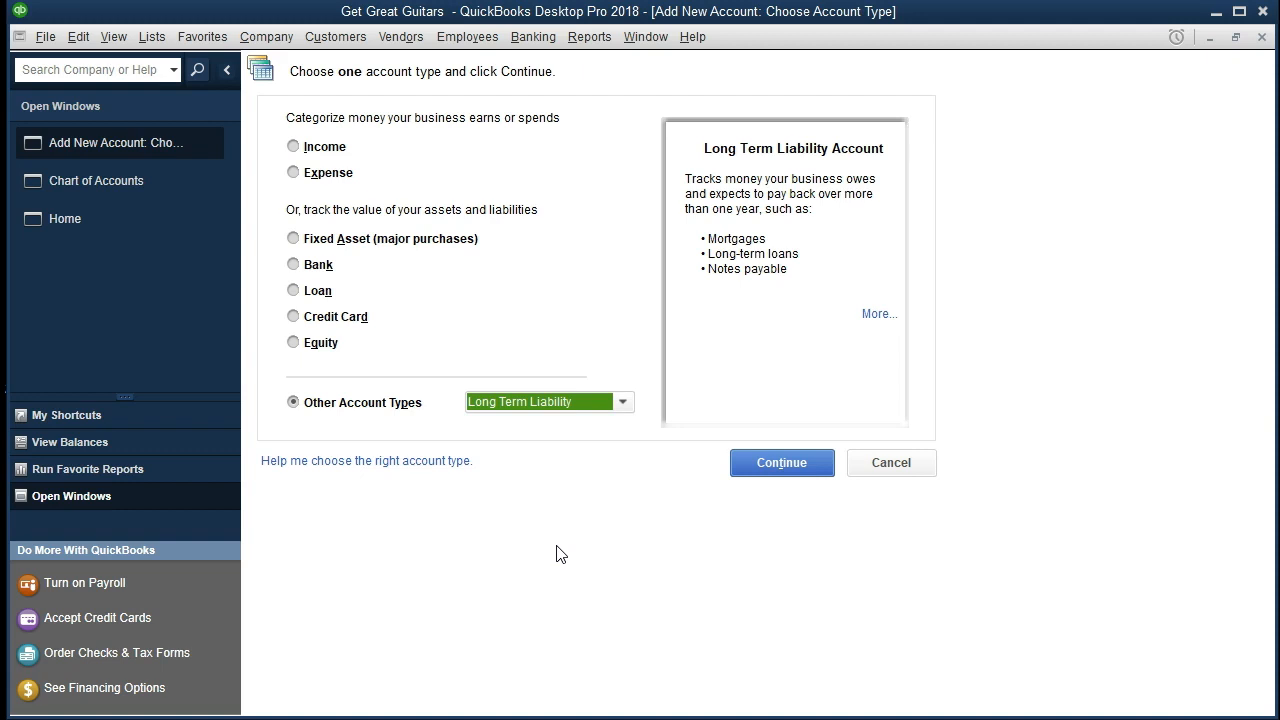
click(758, 476)
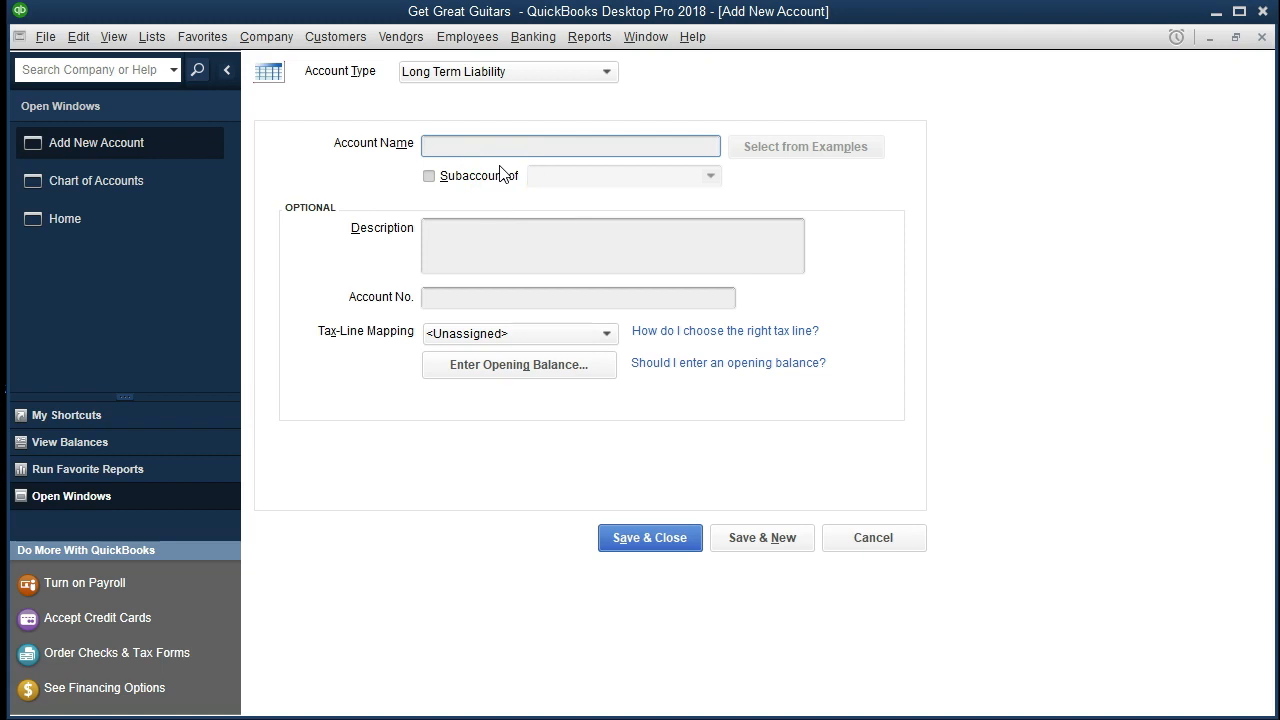
Name the new long term liability account Lone Payable, leaving its description and account number blank.
text(Lone Payable)
key(Tab)
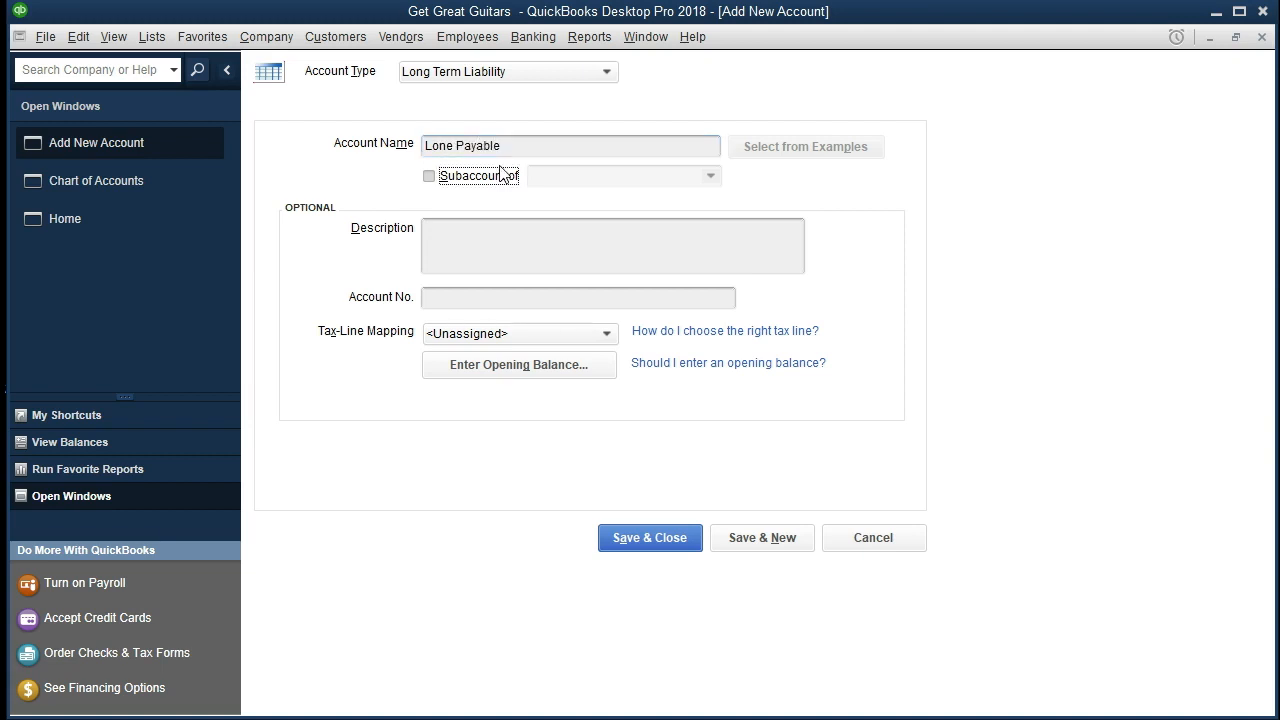
click(490, 237)
click(433, 297)
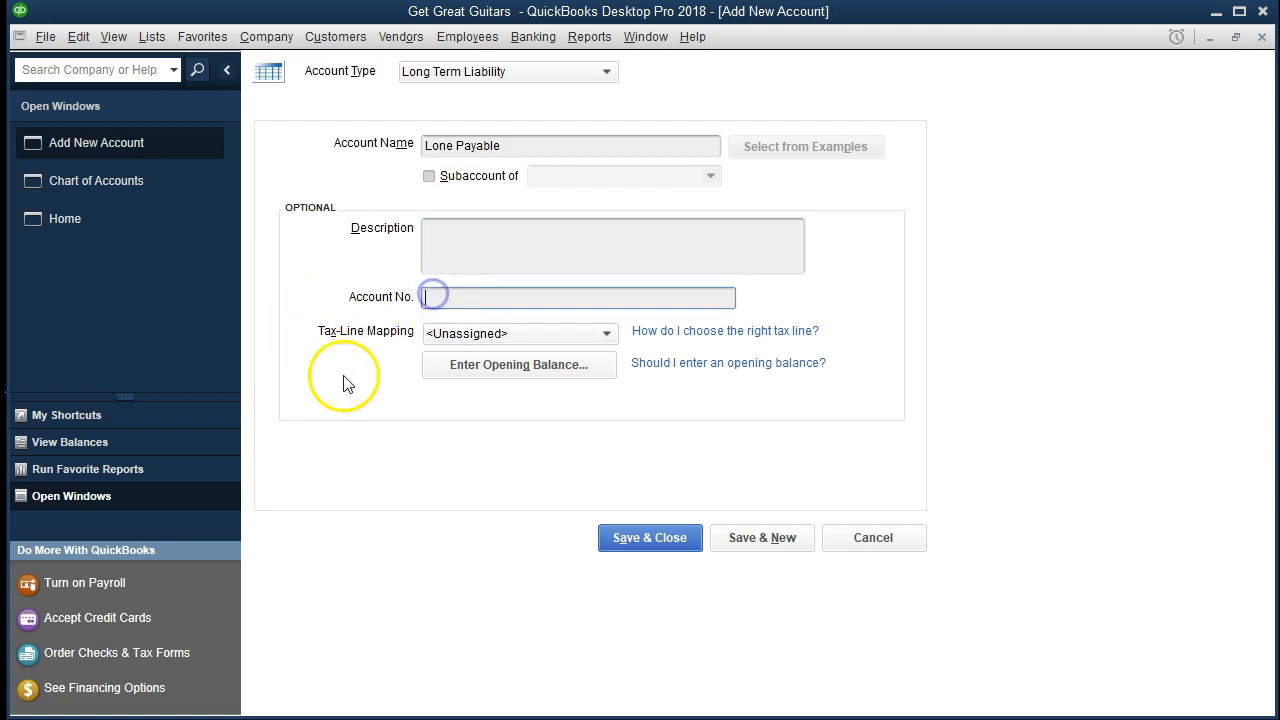
Enter the Lone Payable account's opening balance as 22,000.00 as of 12/31/2020, and save and close the account.
click(464, 376)
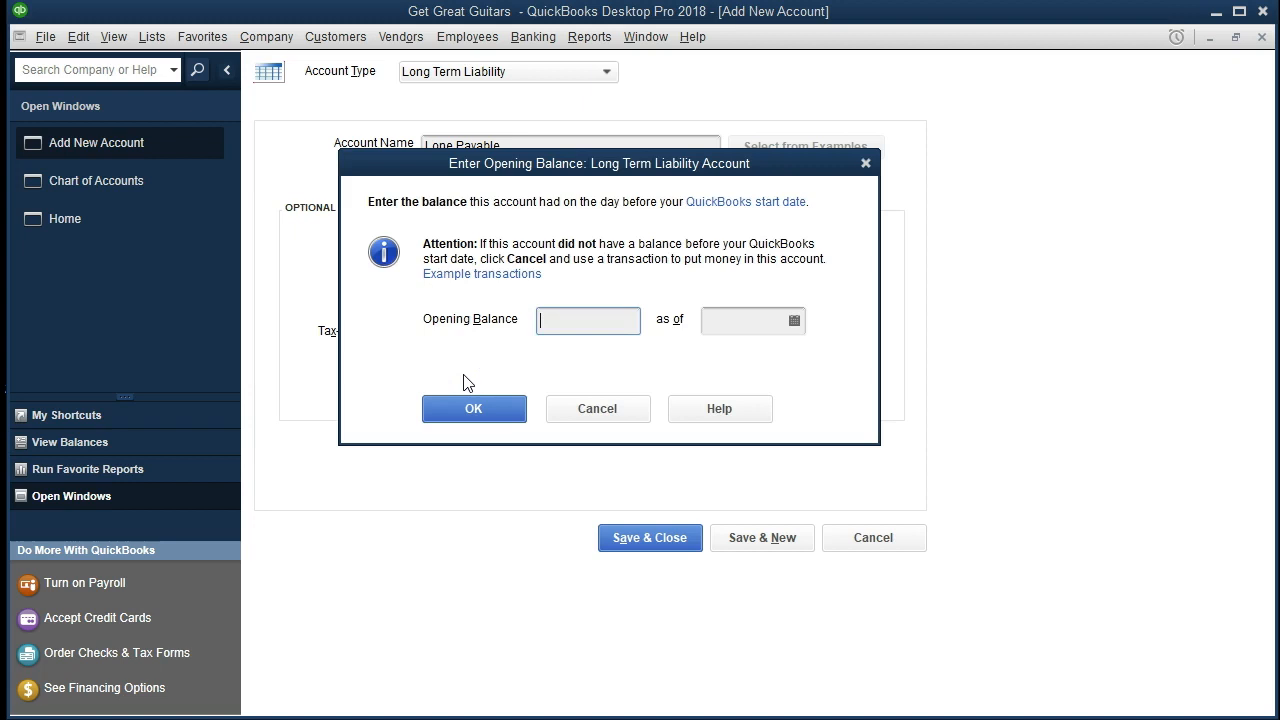
text(22,)
text(000)
key(Tab)
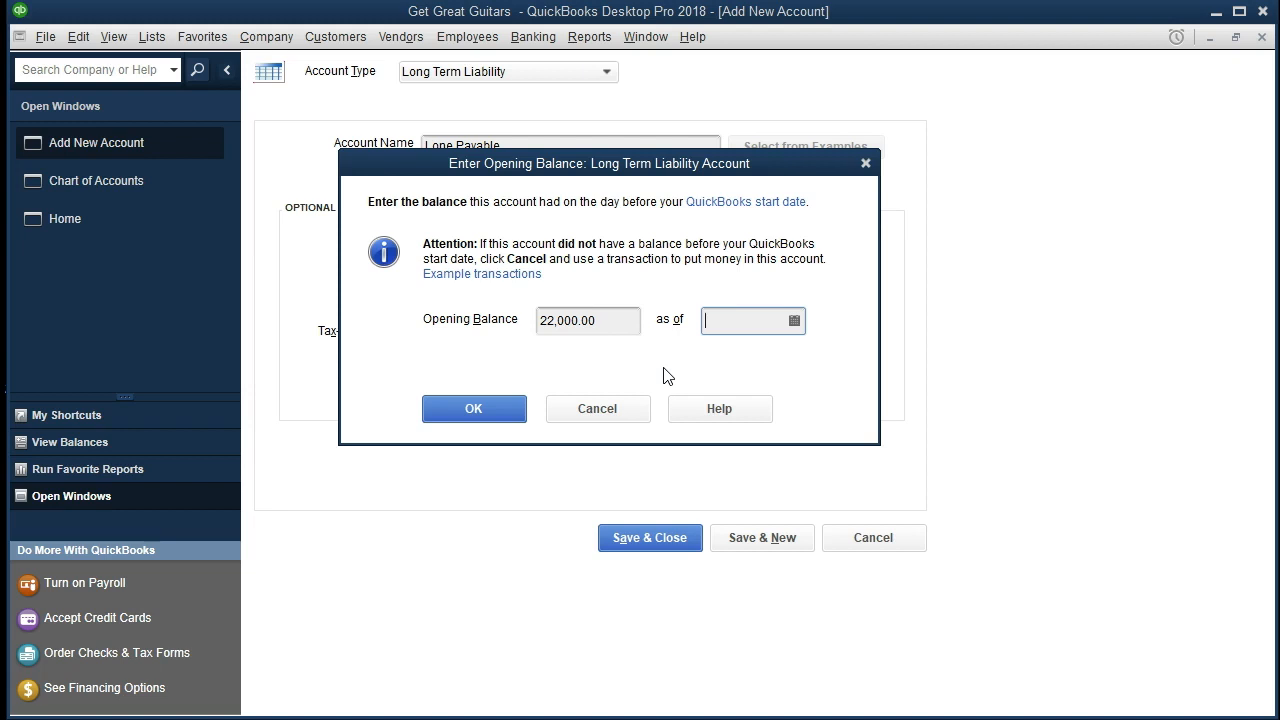
text(123120)
key(Tab)
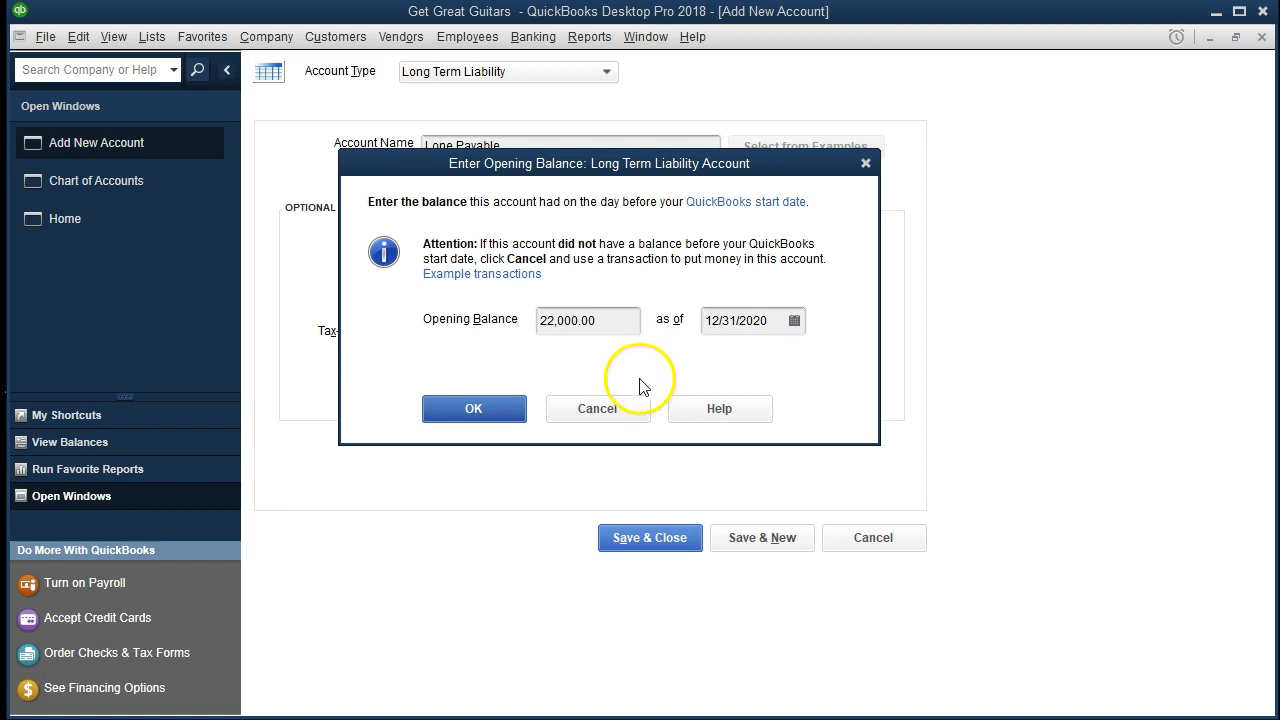
click(497, 418)
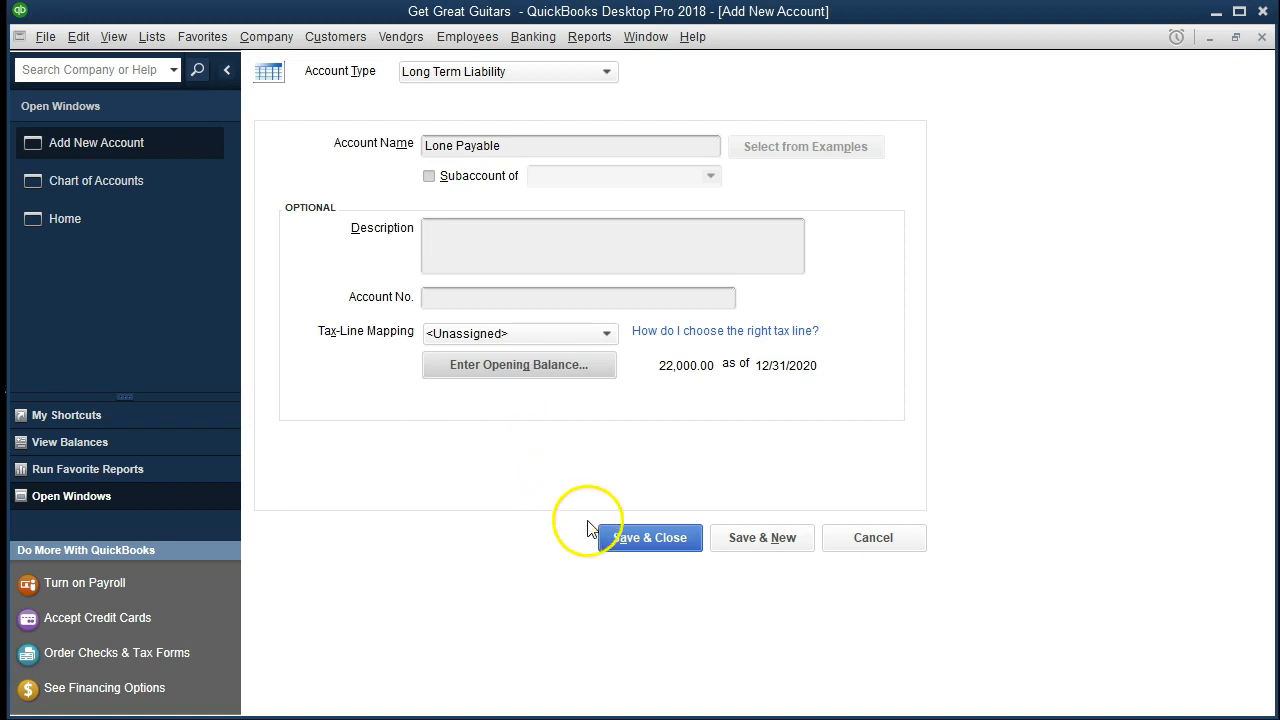
click(636, 541)
scroll(641, 549, up, 3)
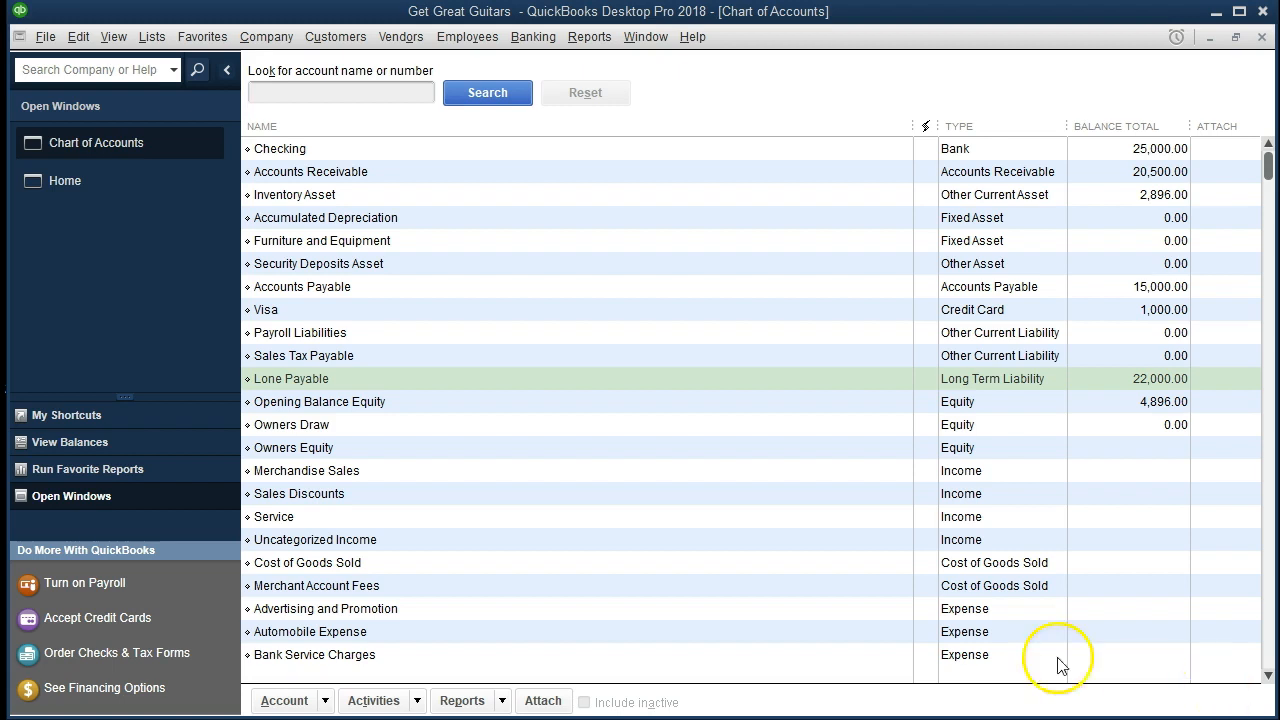
Edit the Furniture and Equipment account to have an opening balance of 75,000.00 as of 12/31/2020, and save and close it.
click(415, 241)
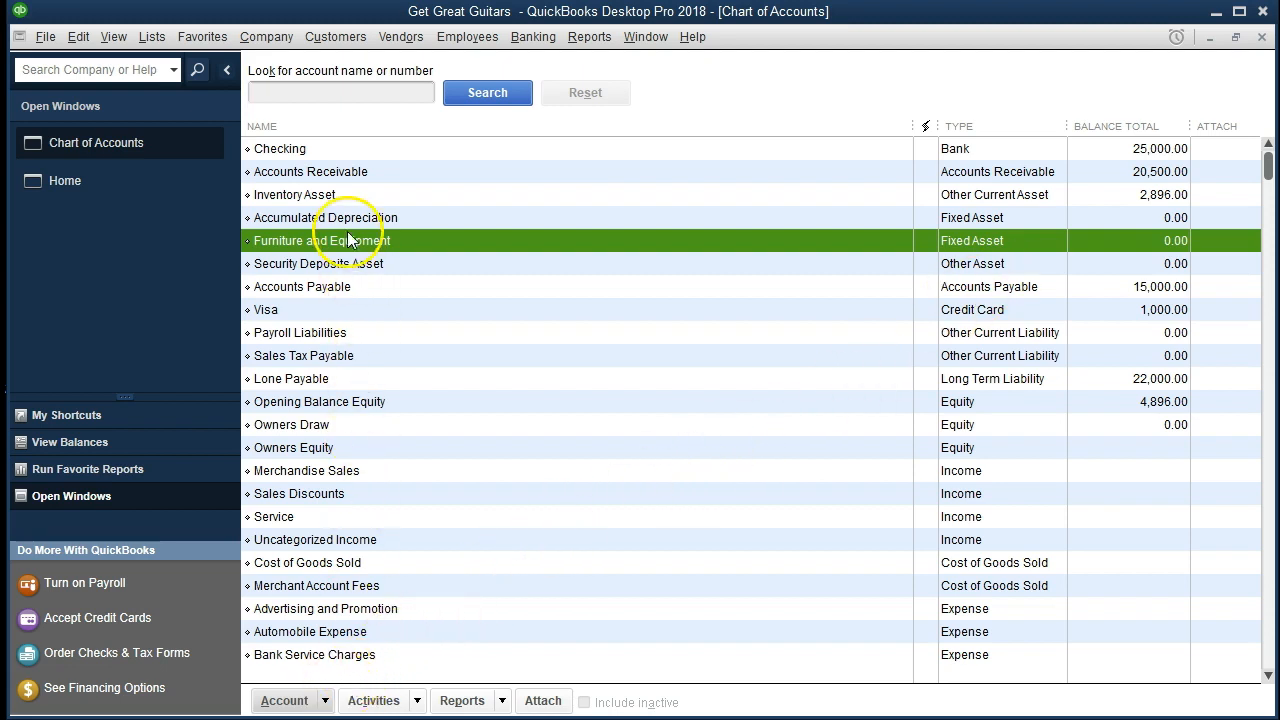
click(325, 700)
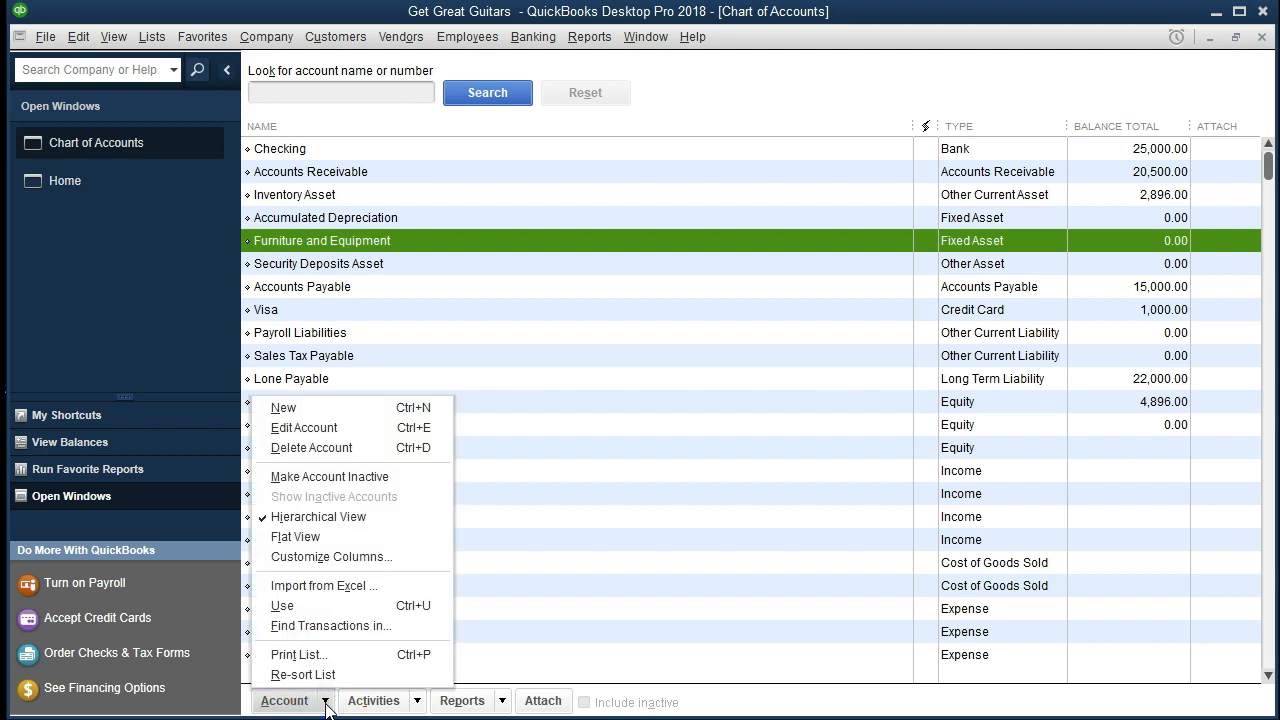
click(346, 440)
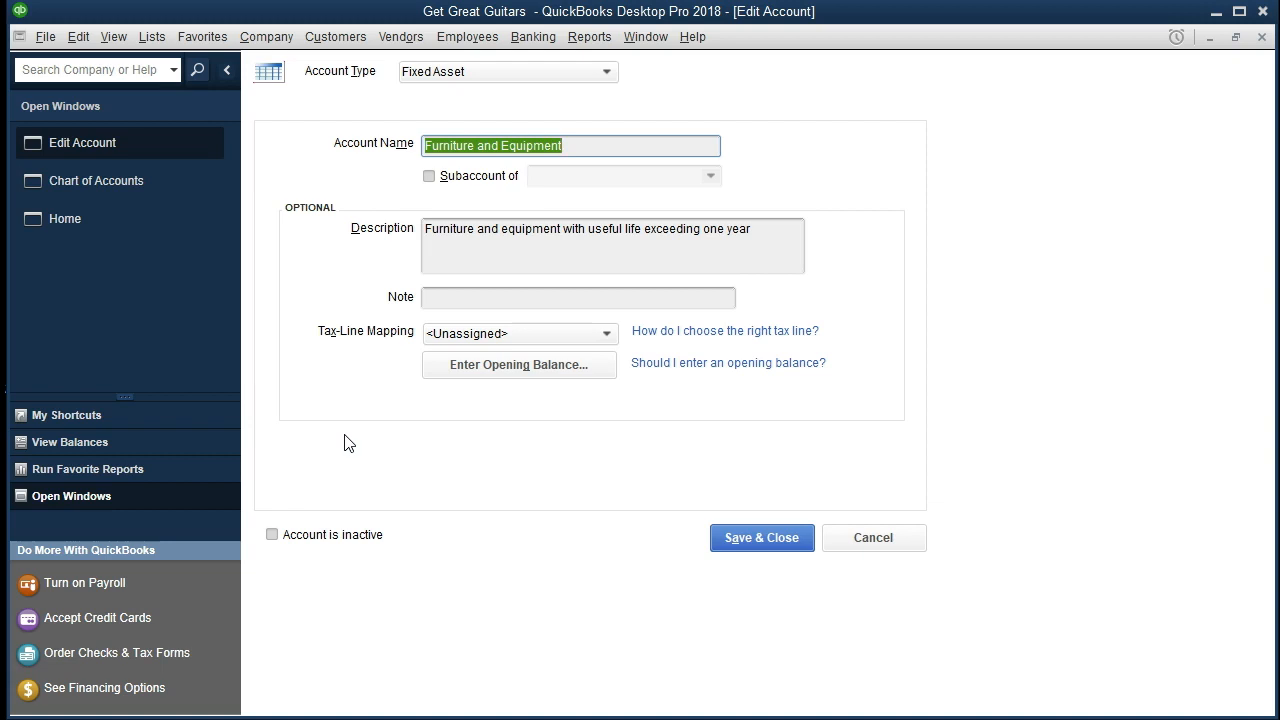
click(484, 366)
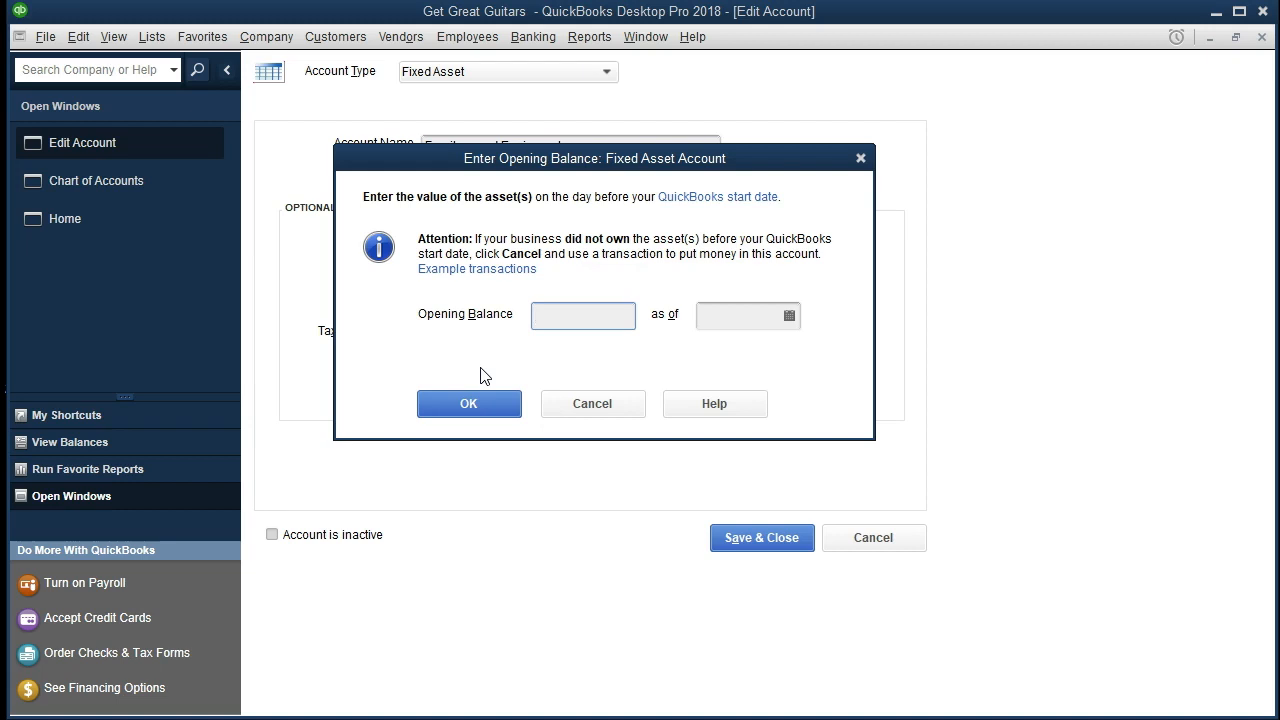
text(75000)
key(Tab)
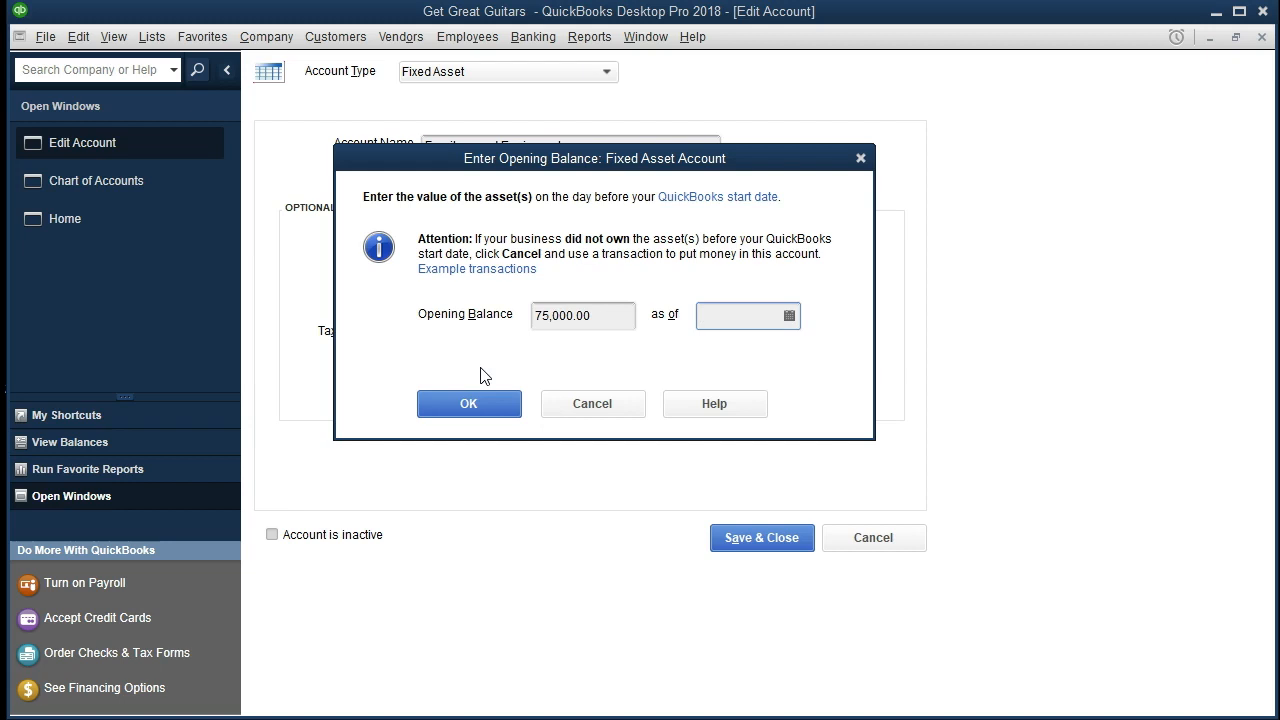
text(123120)
key(Tab)
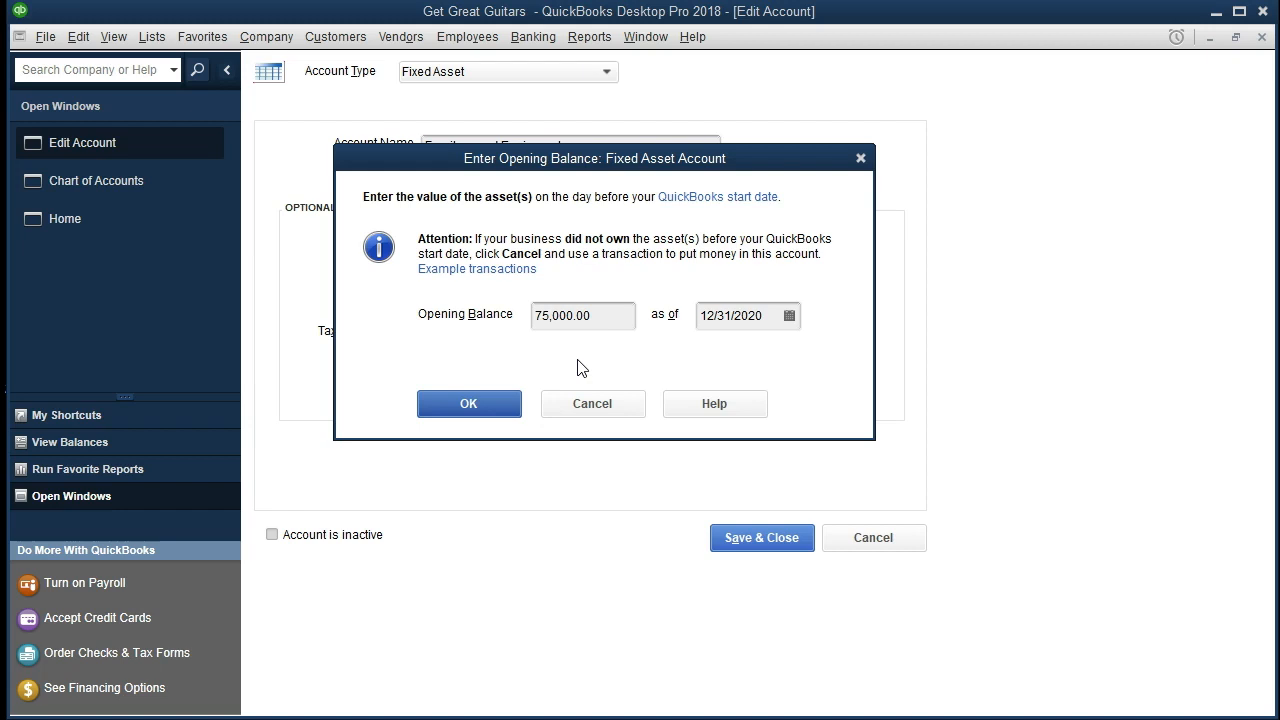
click(506, 401)
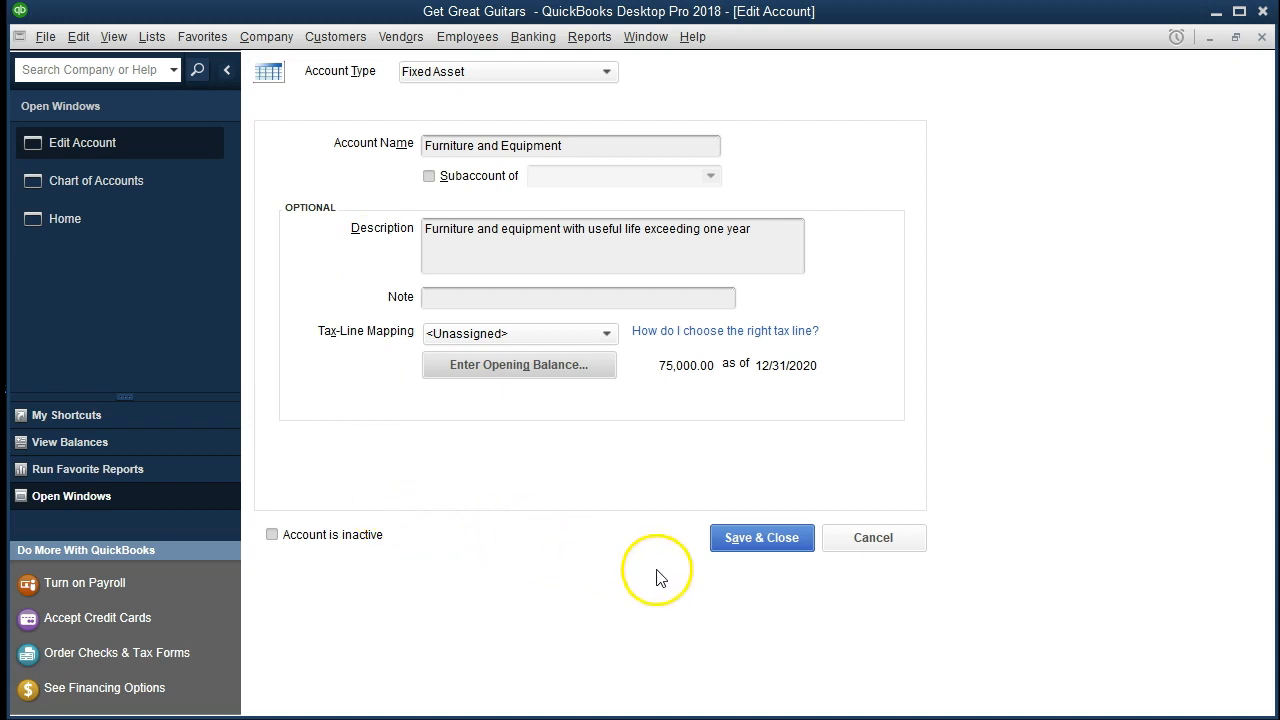
click(767, 540)
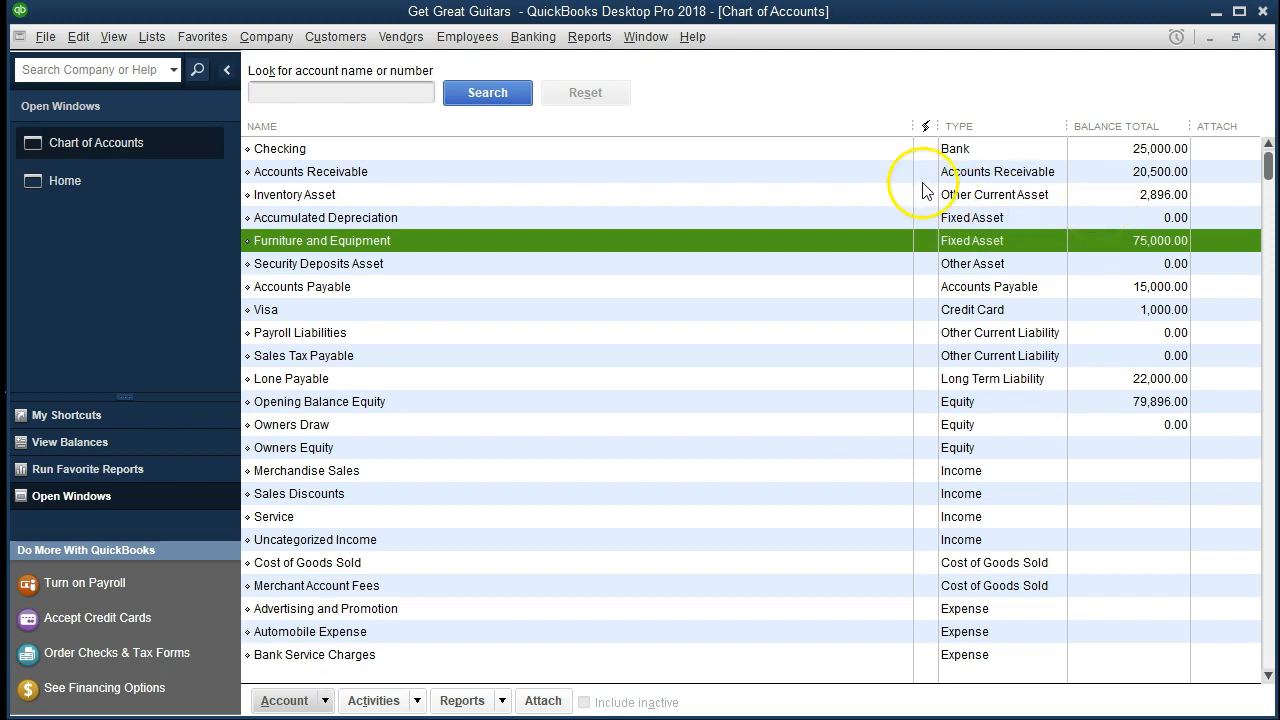
Review the balance sheet accounts and their balances one by one in the chart of accounts, from Checking to Owners Draw.
click(853, 149)
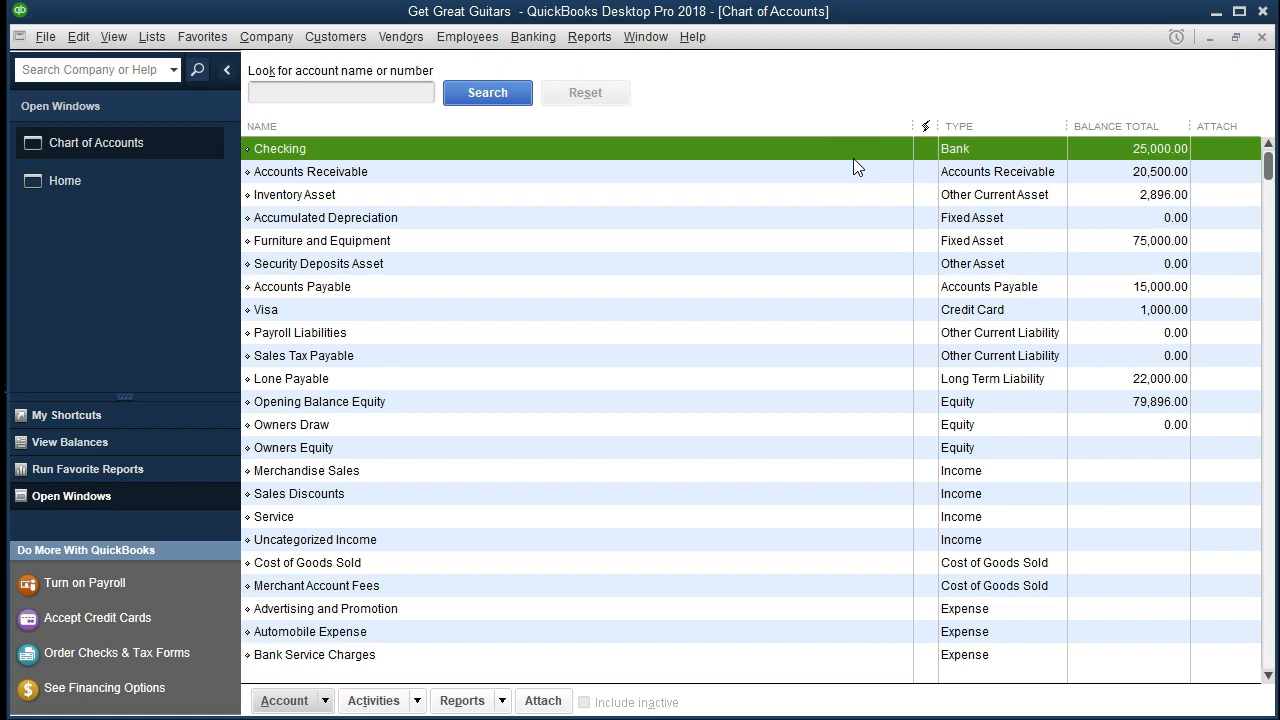
key(Down)
key(Down)
key(Down)
key(Down)
key(Down)
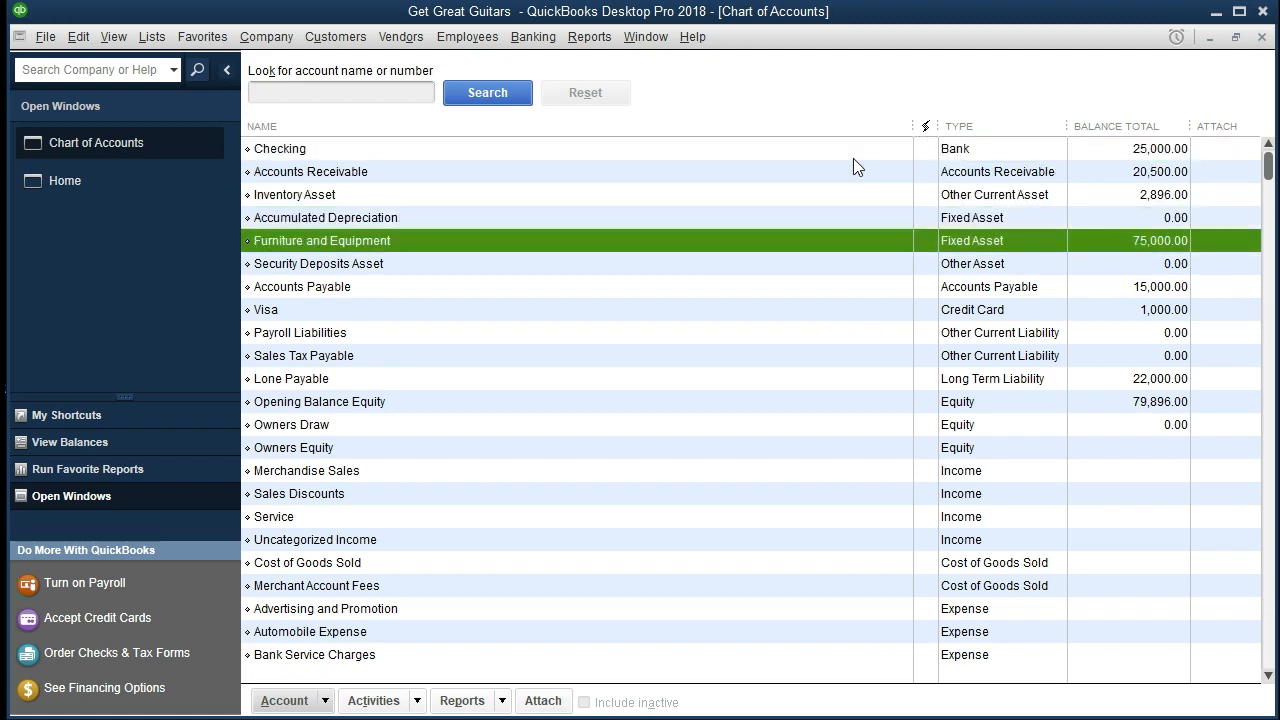
key(Down)
key(Down)
key(Down)
key(Down)
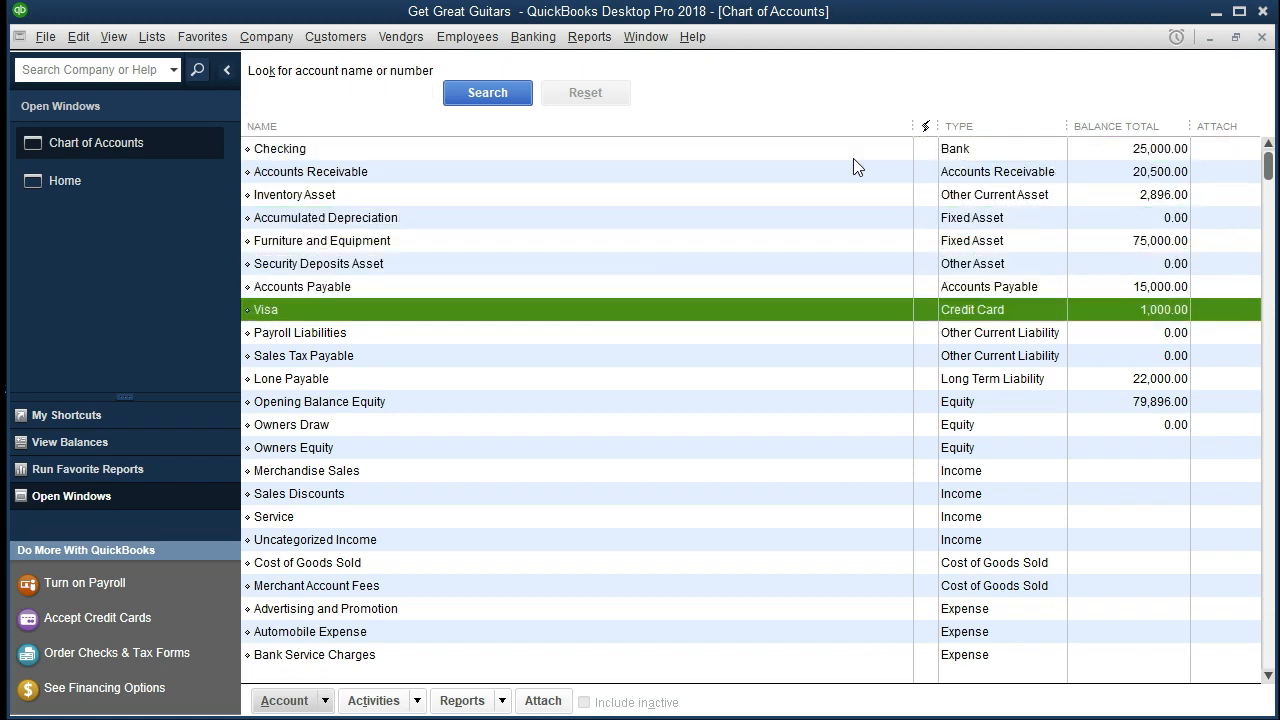
key(Down)
key(Down)
key(Down)
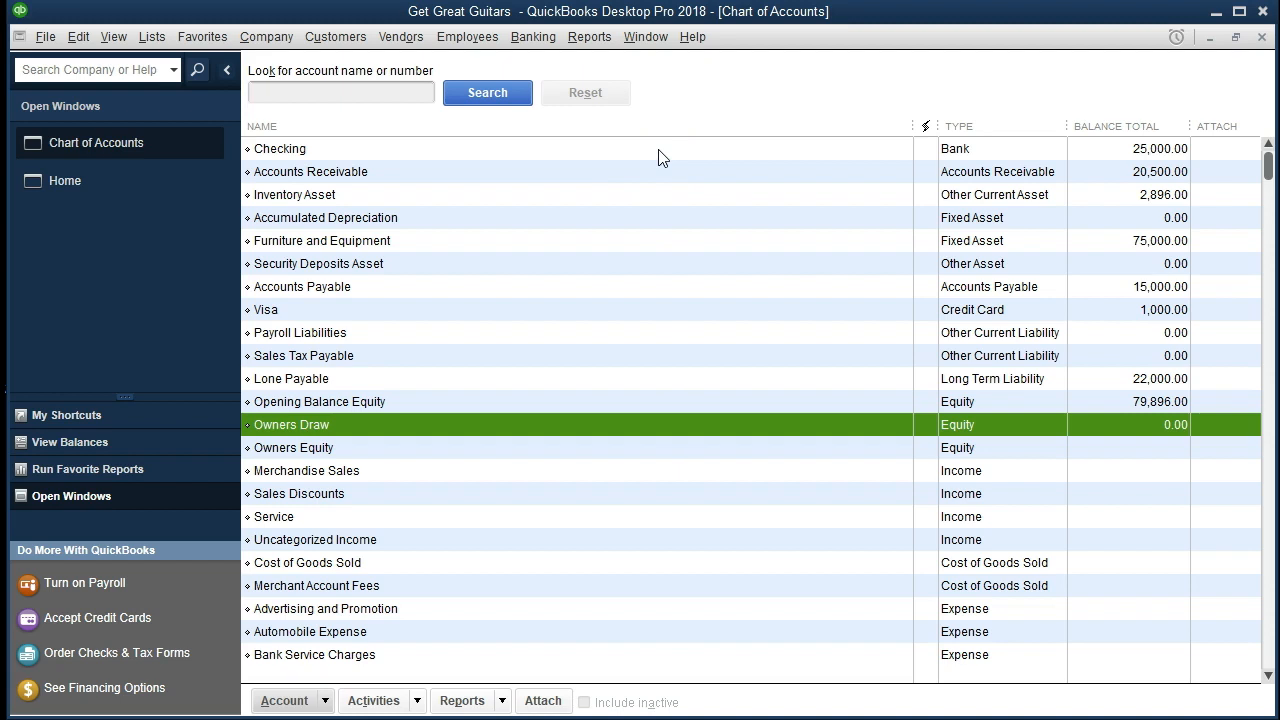
Open the Trial Balance report and set its date range from 01/01/2020 to 12/31/2020.
click(590, 37)
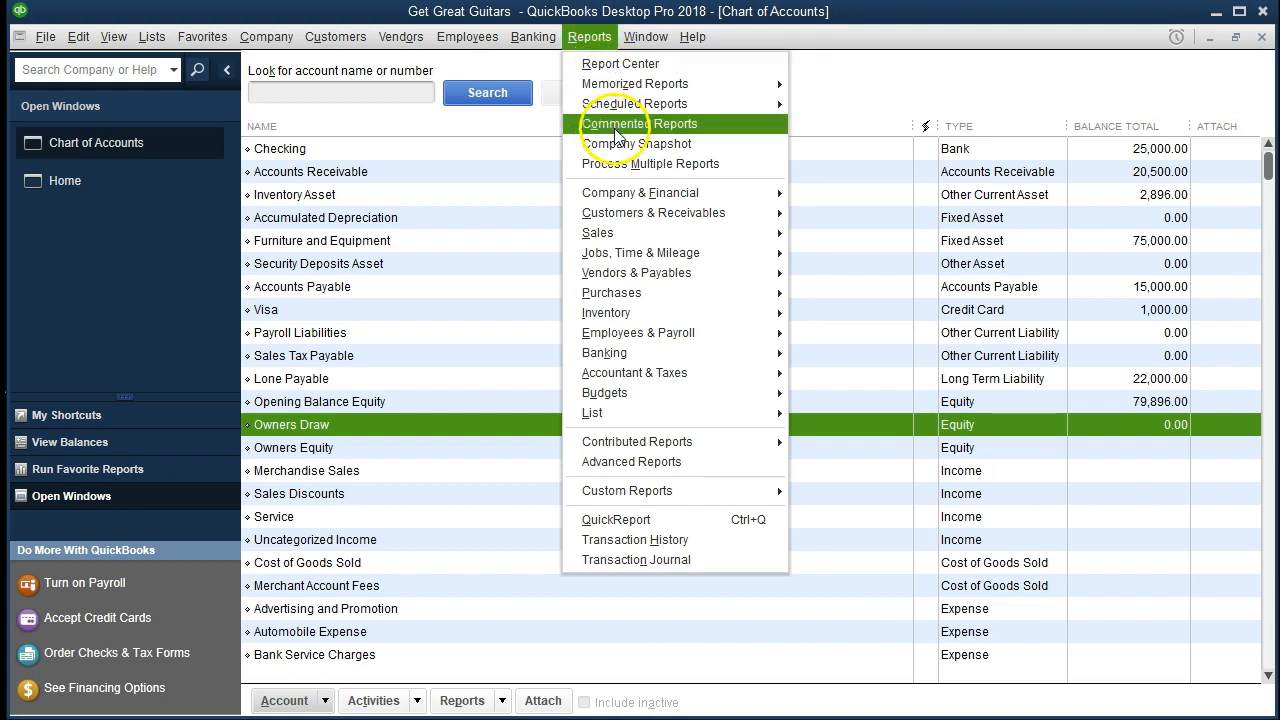
mouse_move(690, 378)
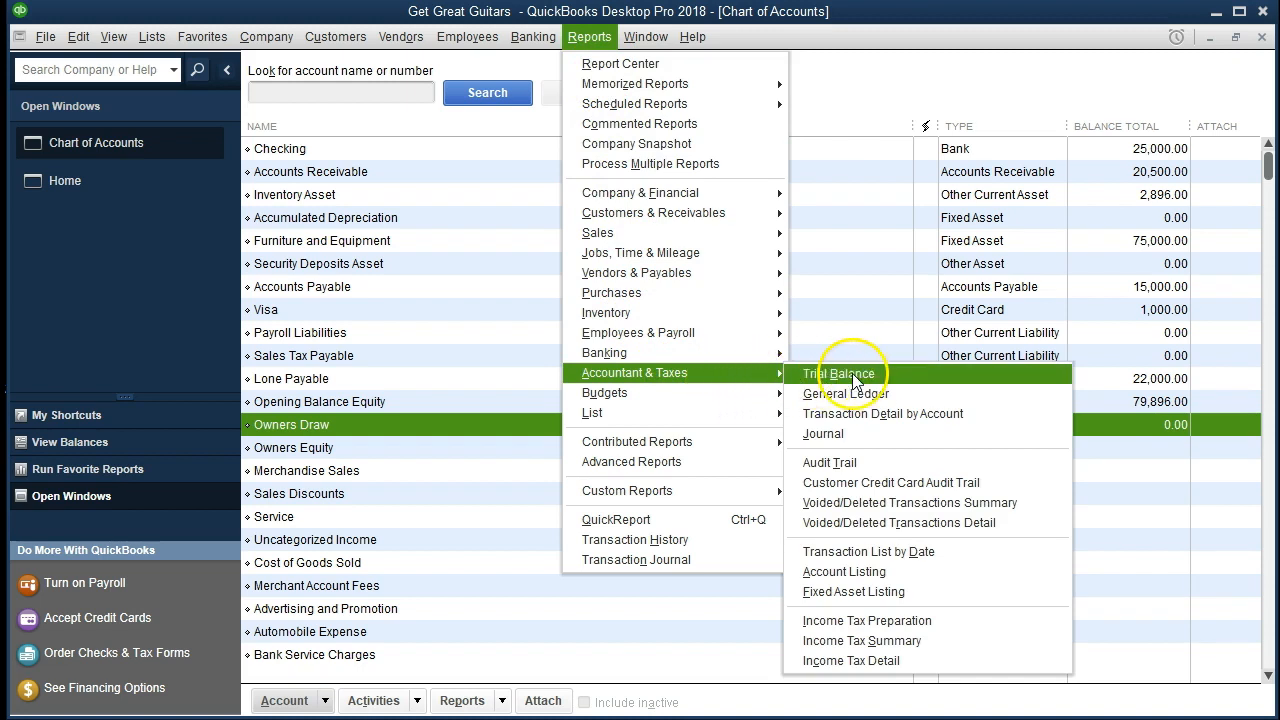
click(911, 379)
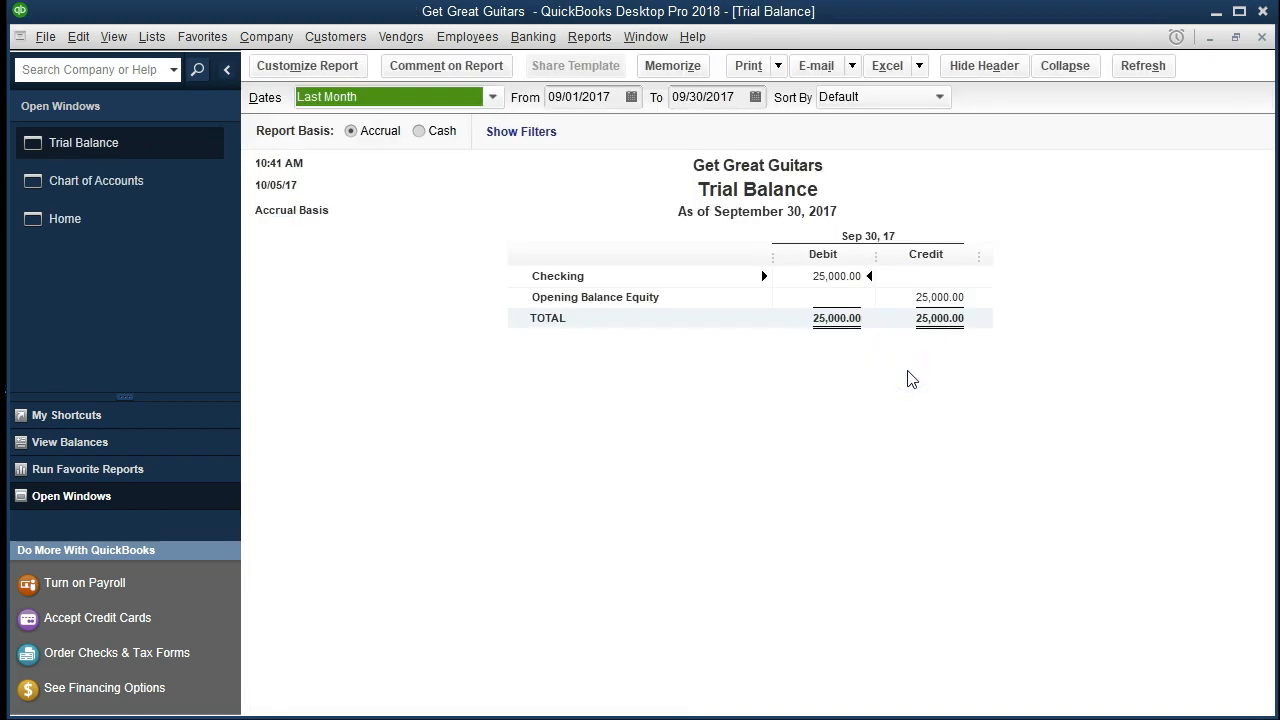
key(Tab)
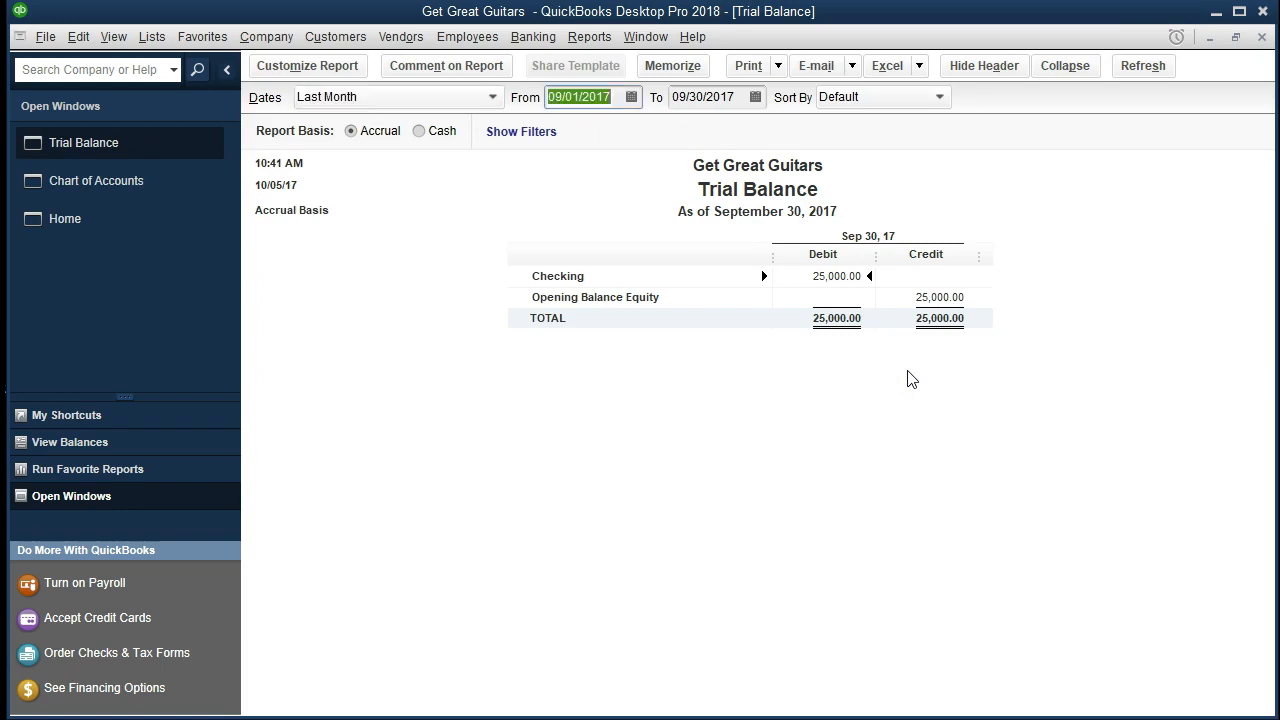
text(010120)
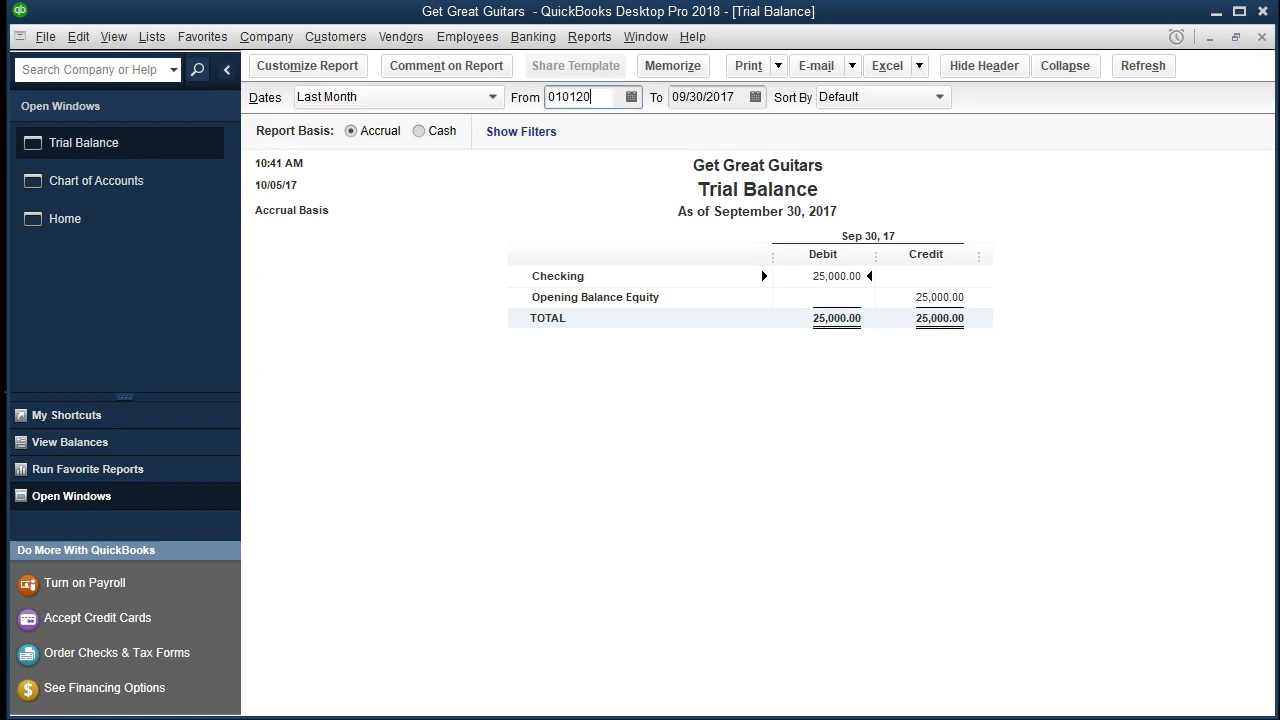
key(Tab)
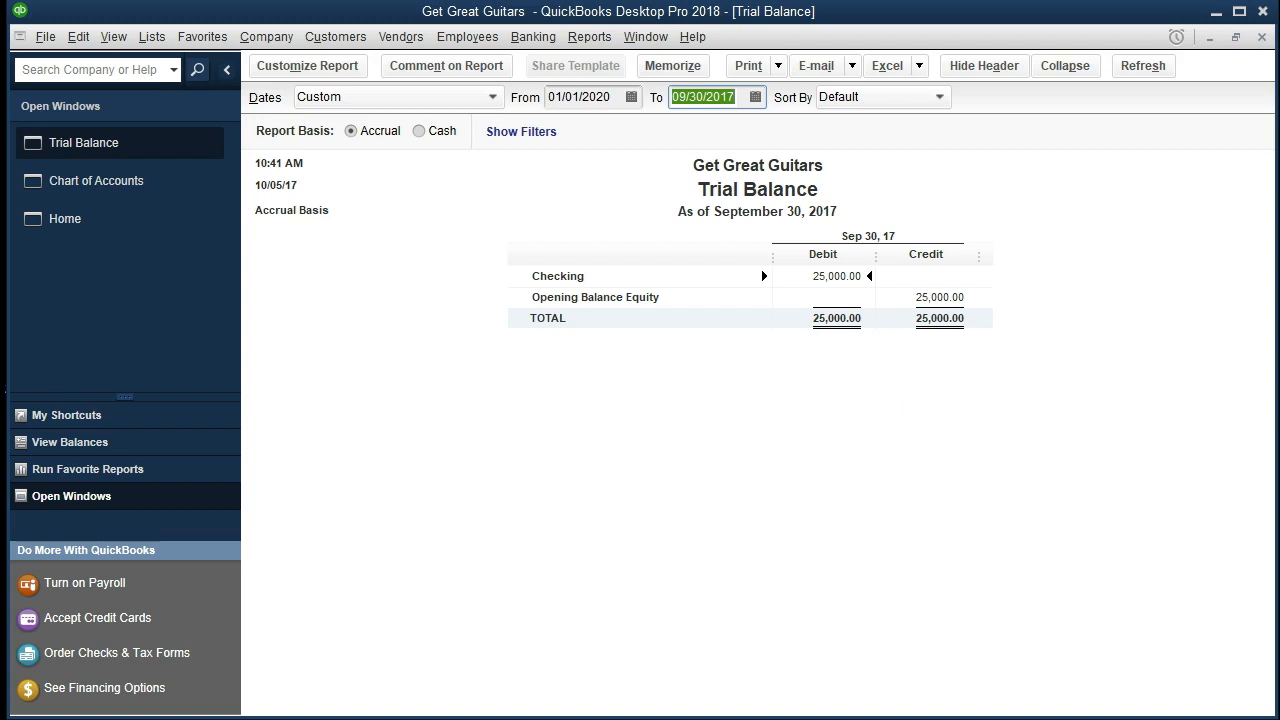
text(12/31)
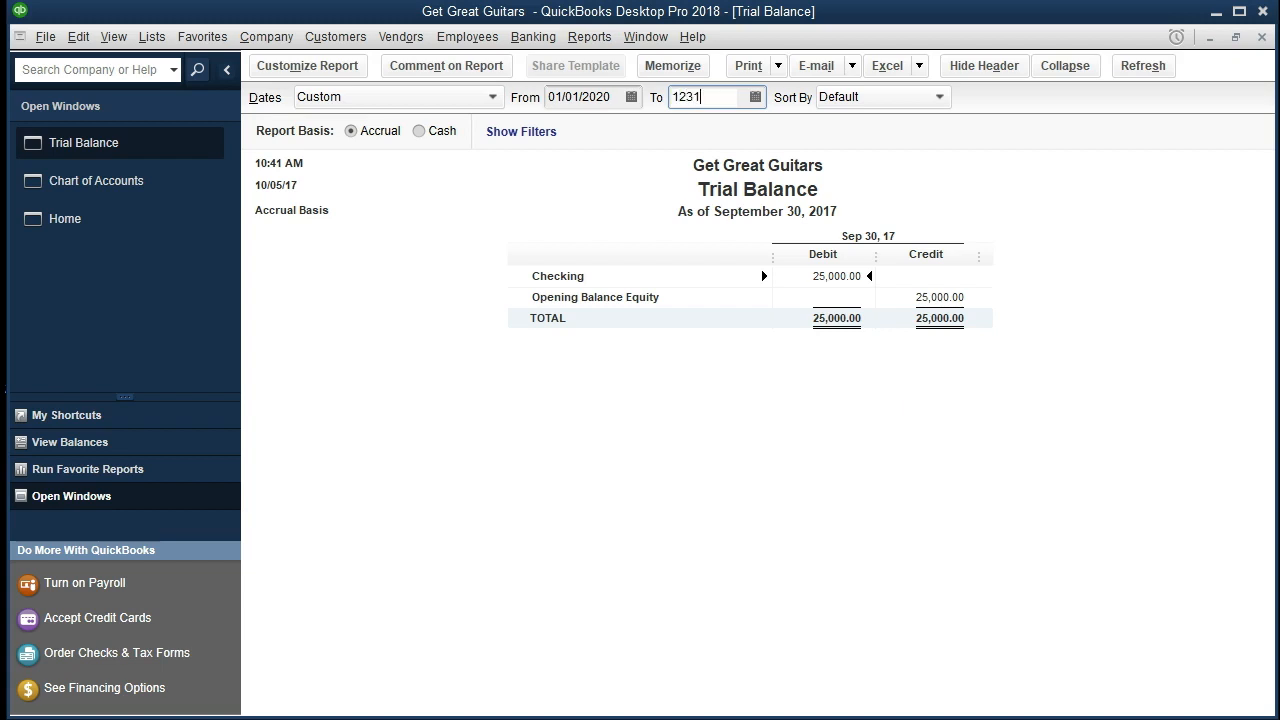
text(/2020)
key(Tab)
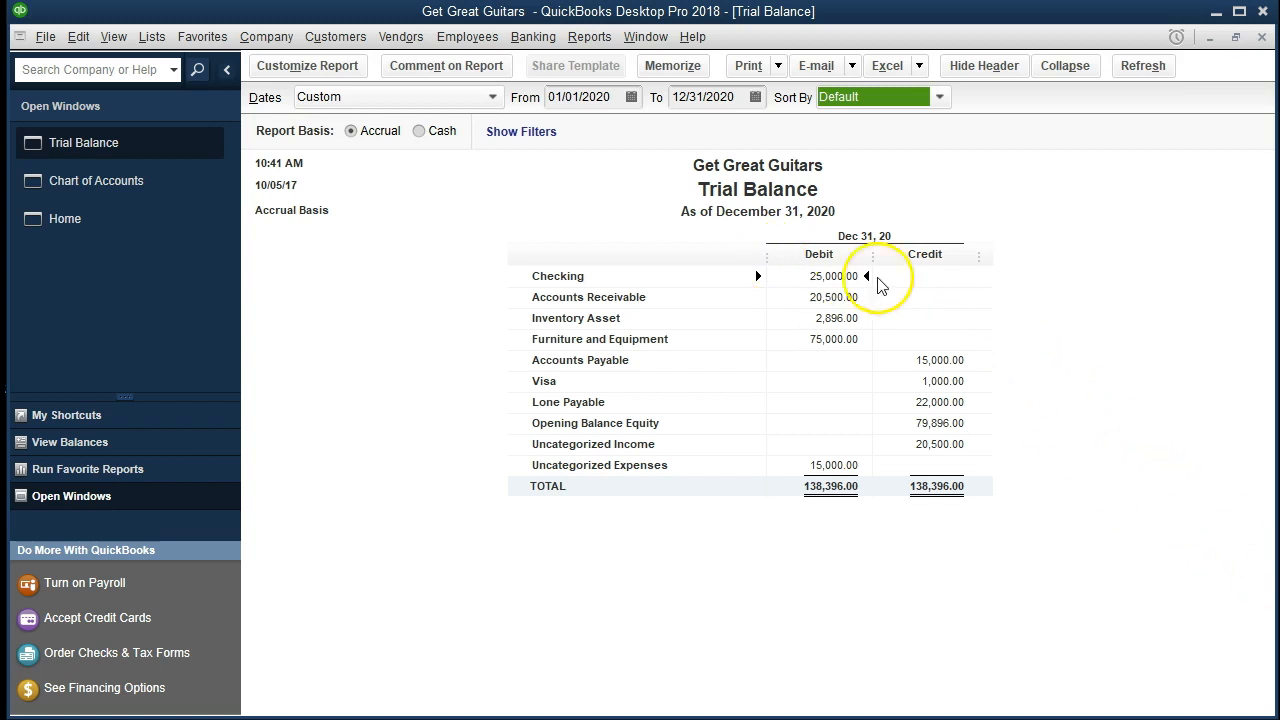
Review the trial balance account by account, from Checking through the liabilities to Opening Balance Equity and the uncategorized accounts.
click(838, 276)
key(Down)
key(Down)
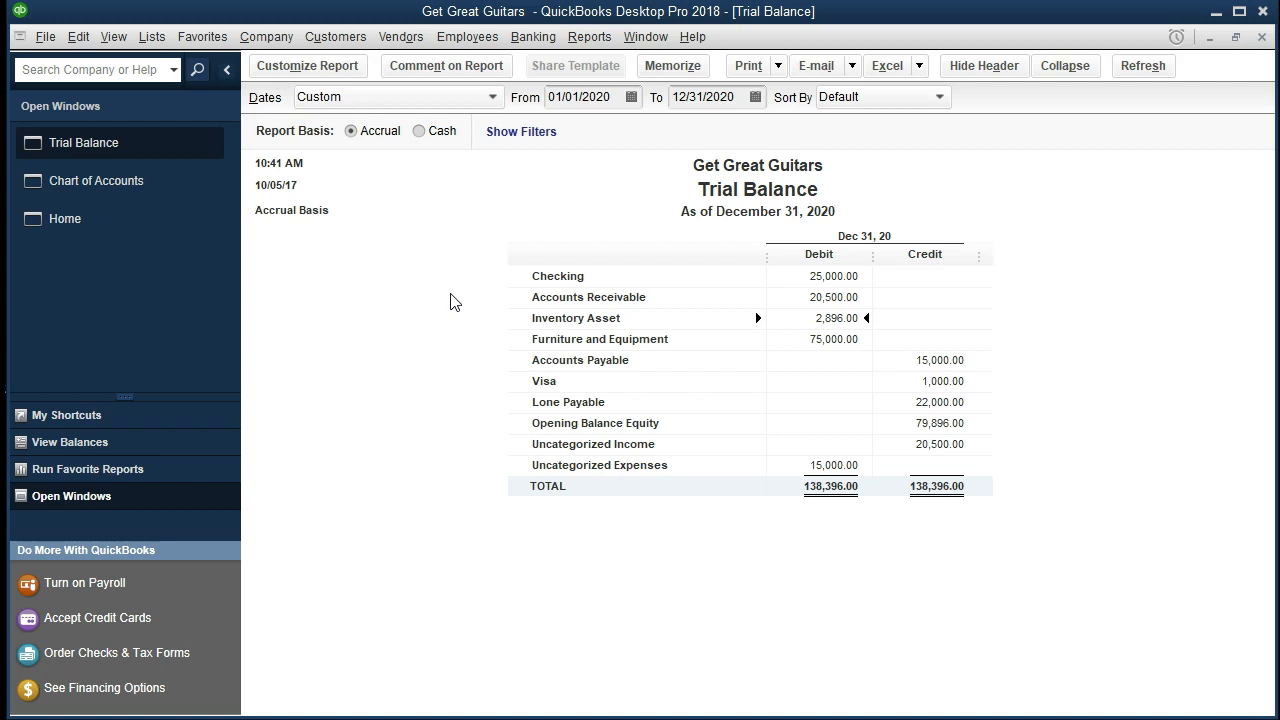
key(Down)
key(Down)
key(Down)
key(Down)
key(Down)
key(Down)
key(Down)
key(Up)
key(Up)
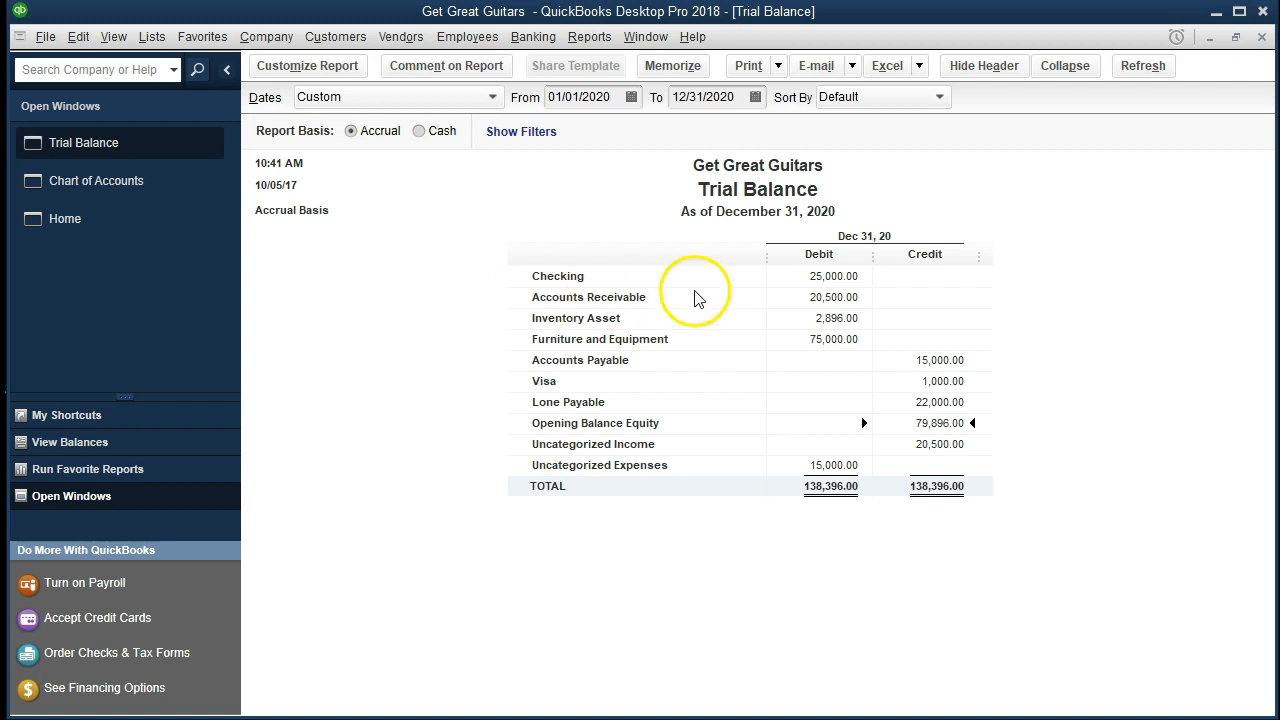
Drill into the Checking balance from the trial balance, try to trace its total to a transaction, and close the detail report.
click(805, 276)
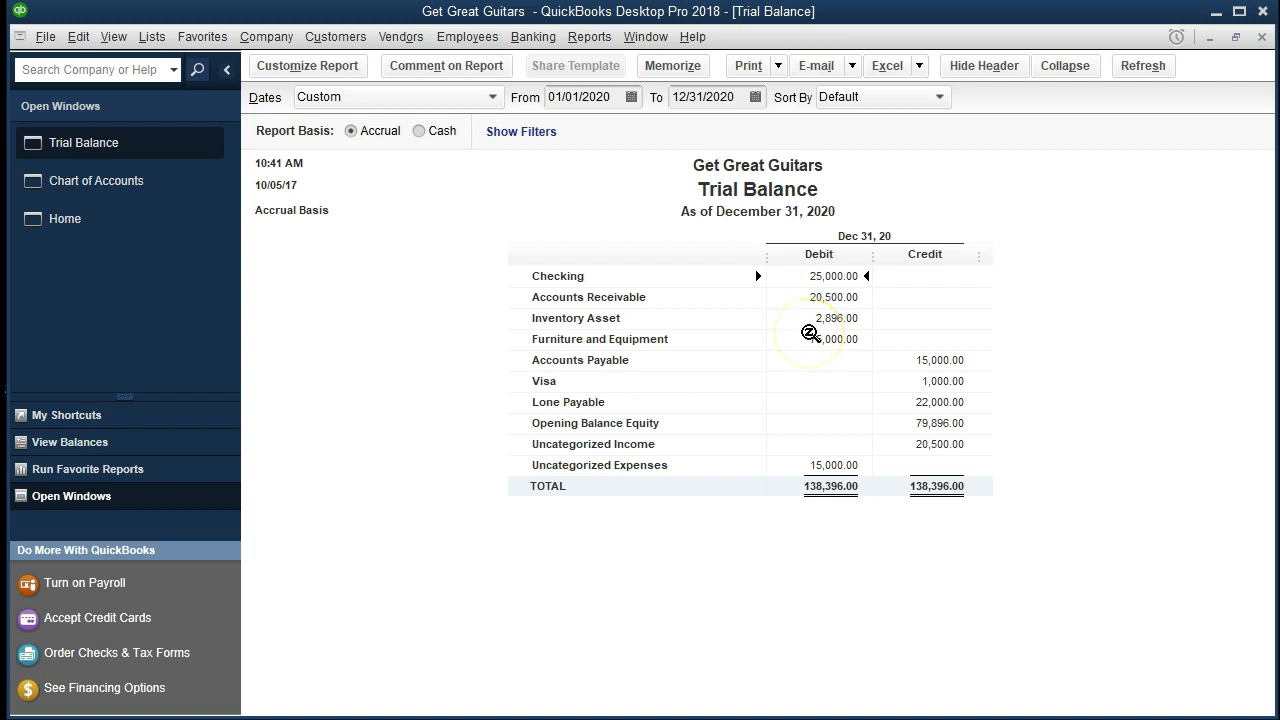
click(921, 444)
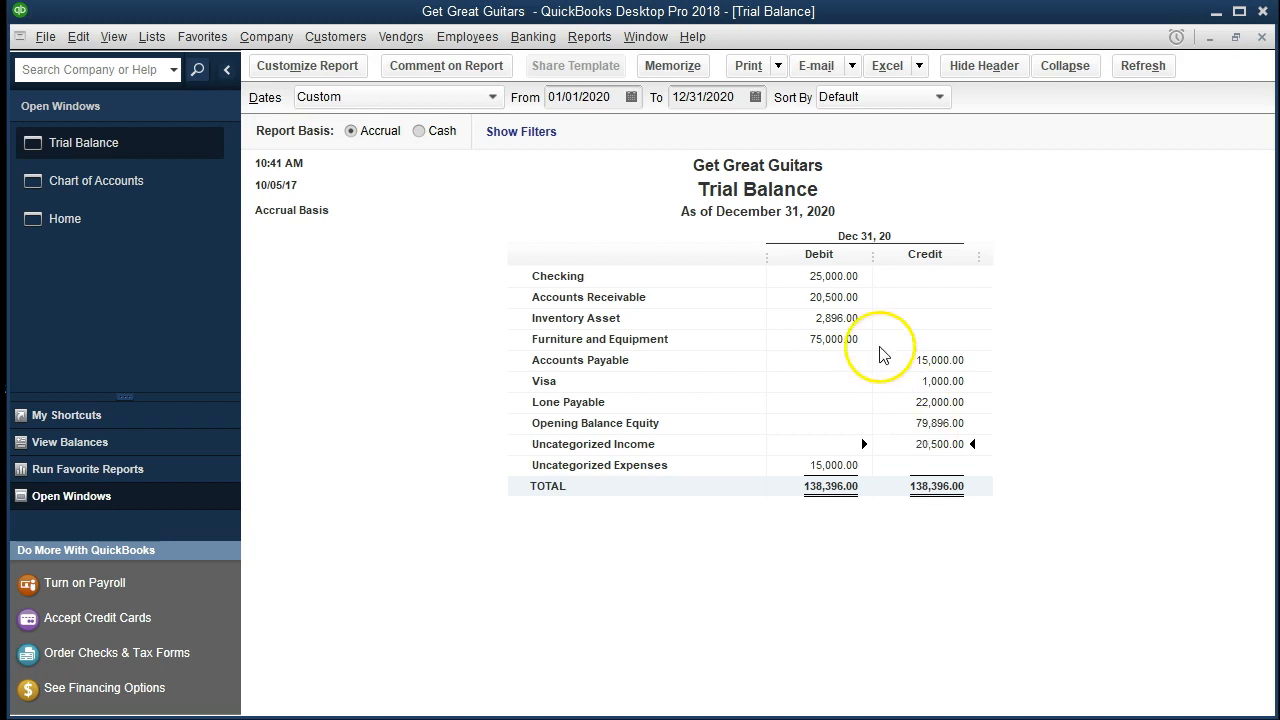
click(830, 278)
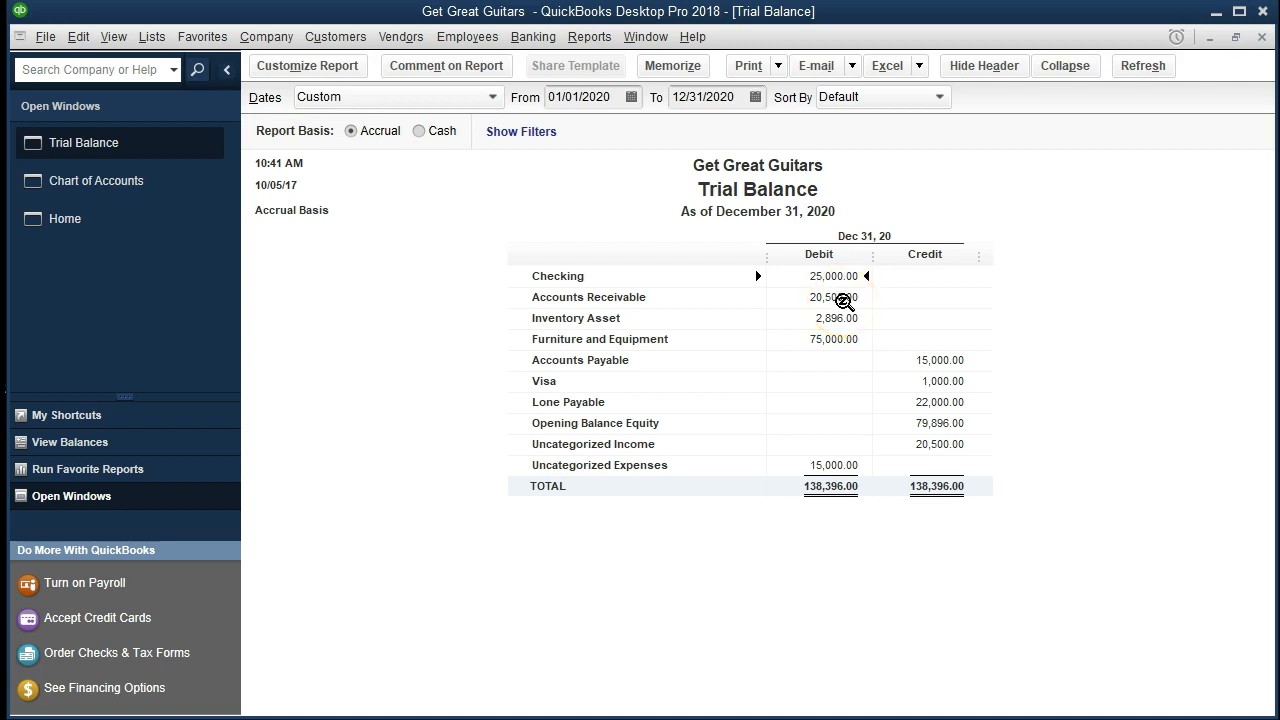
double_click(831, 276)
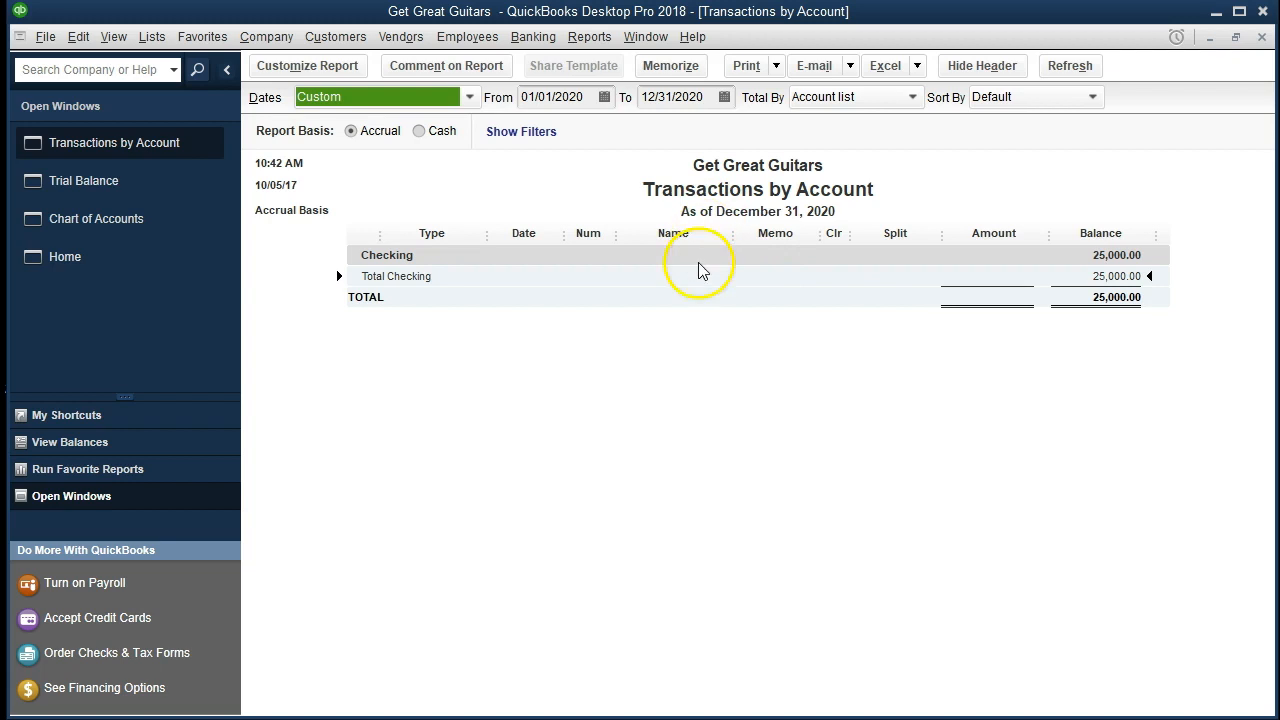
double_click(1101, 276)
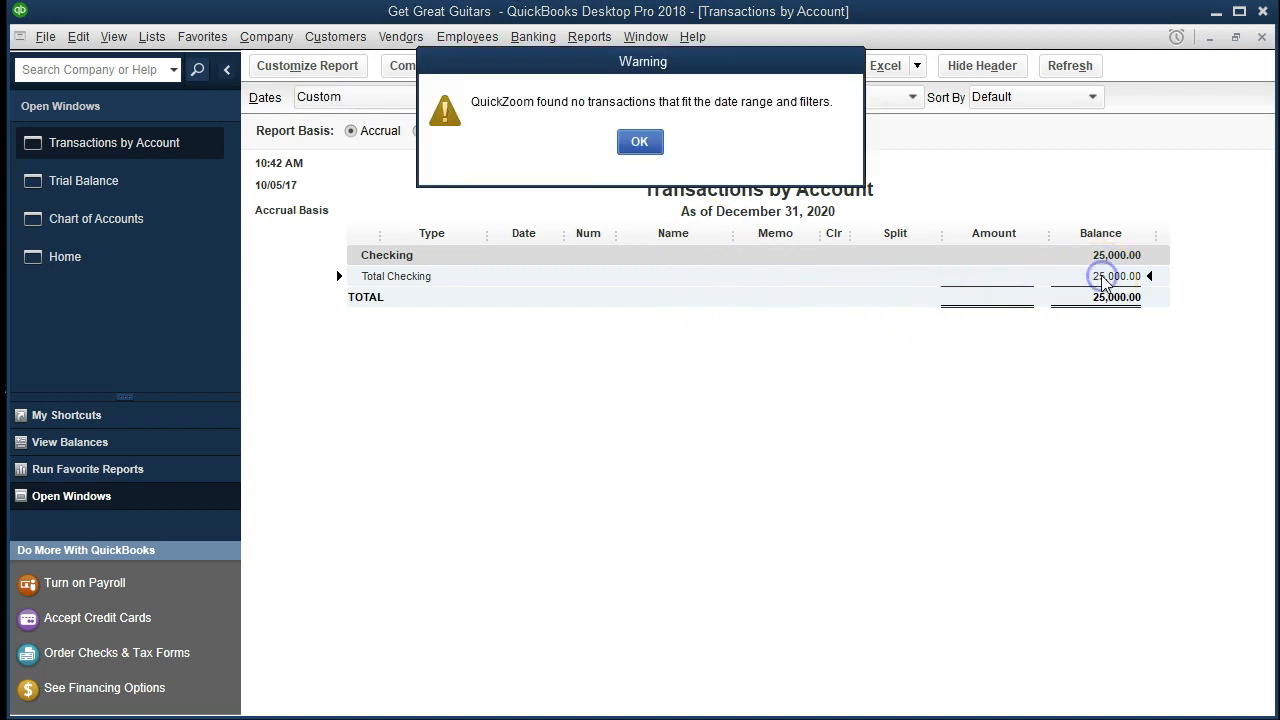
click(643, 141)
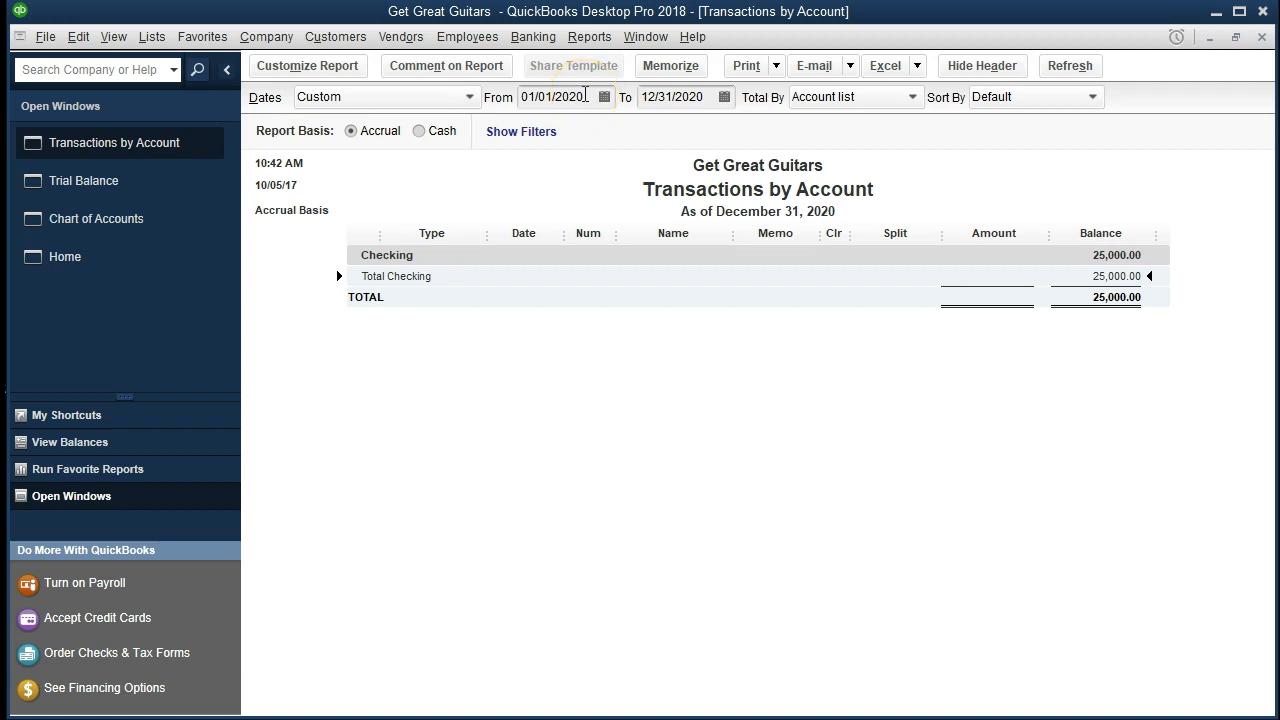
click(1262, 37)
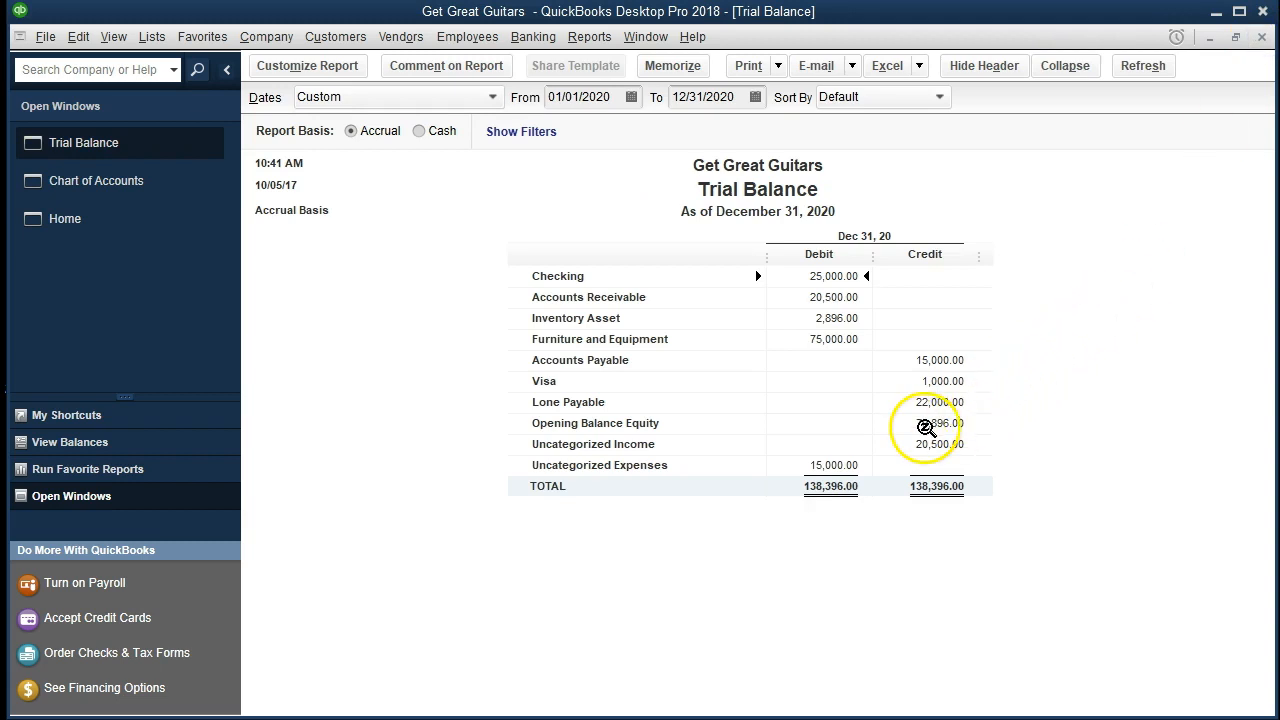
Open the transaction detail behind the Opening Balance Equity balance and set its start date to 01/01/2017.
double_click(925, 427)
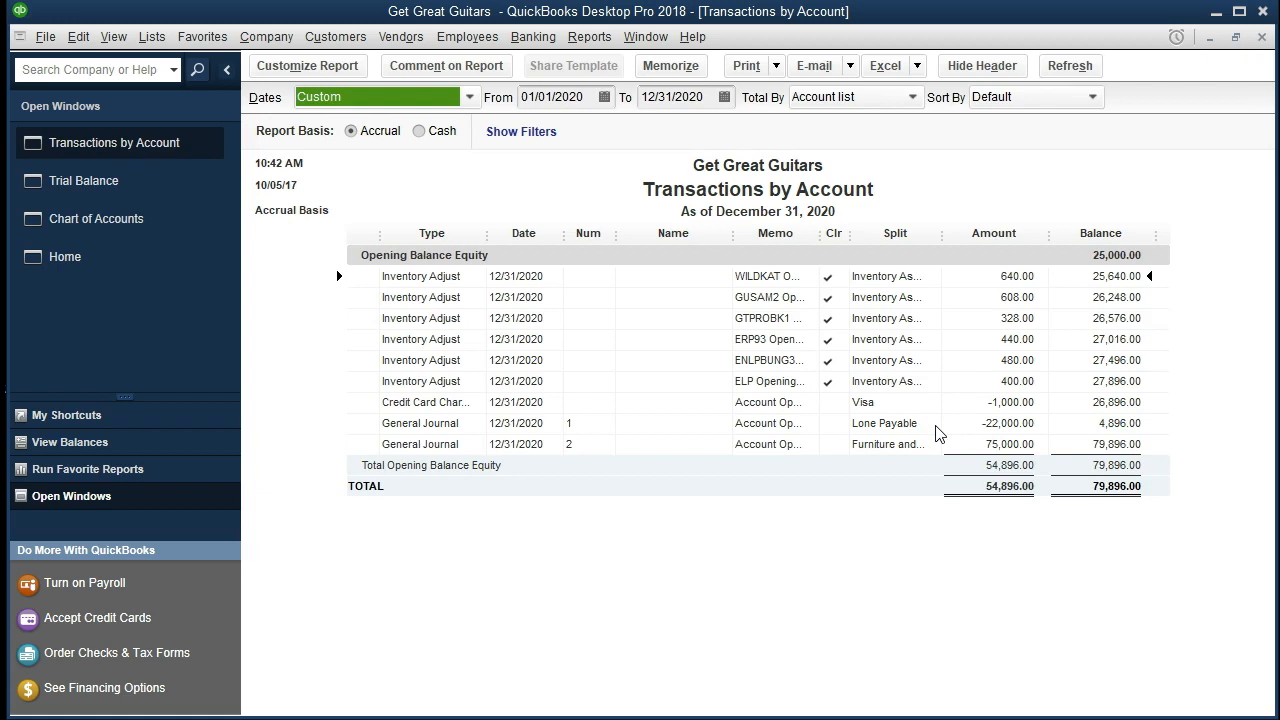
click(593, 91)
key(BackSpace)
key(BackSpace)
text(18)
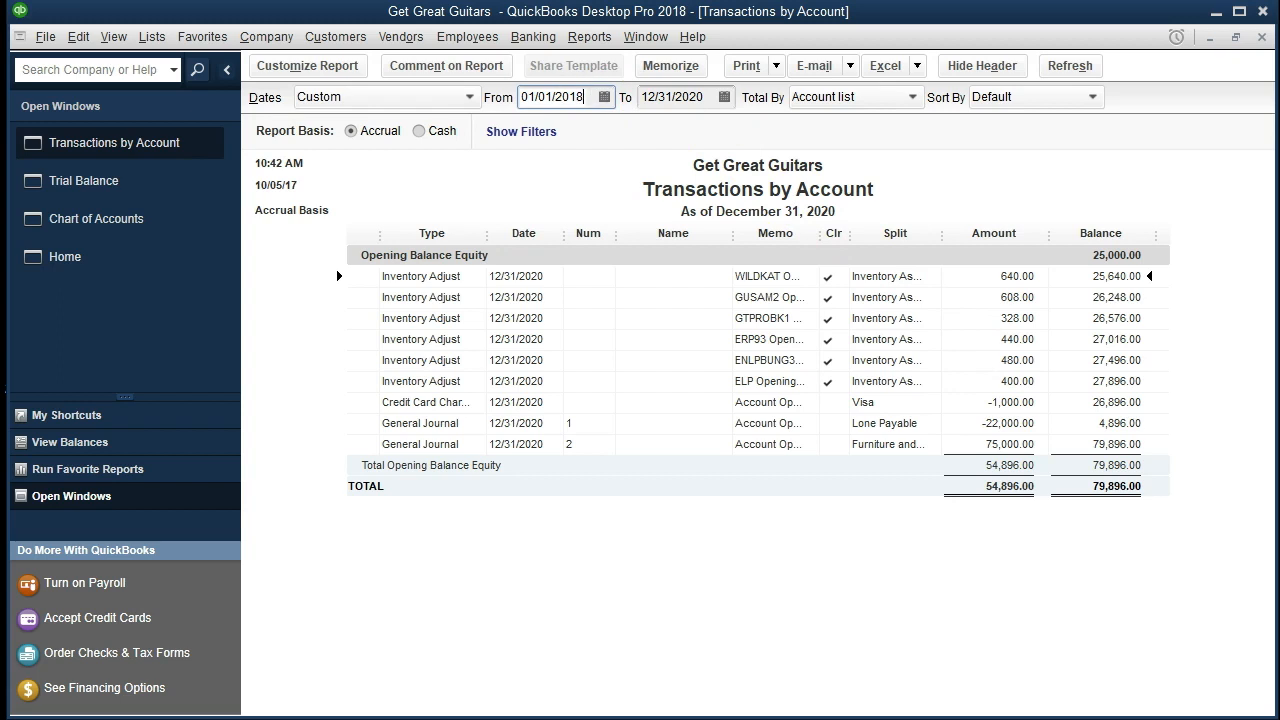
key(BackSpace)
text(7)
click(687, 597)
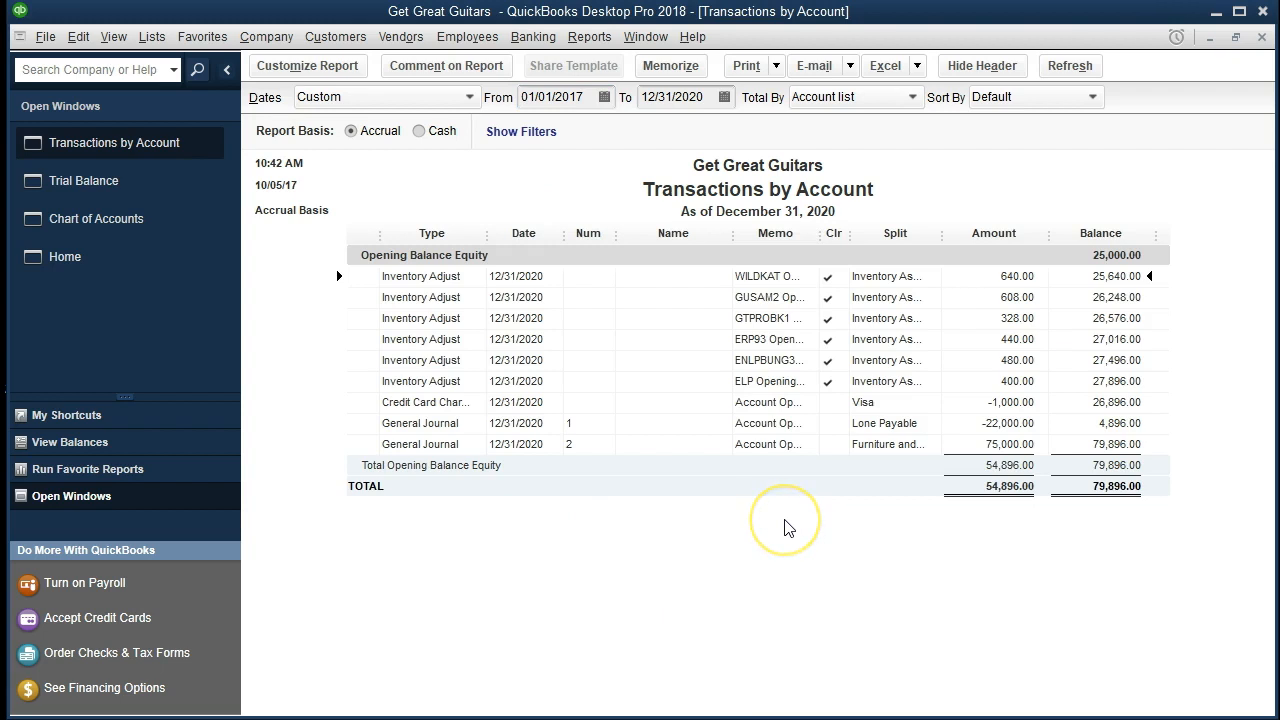
Review the inventory, Visa, loan and furniture entries in Opening Balance Equity, and close the report without memorizing it.
double_click(1001, 280)
click(1018, 404)
click(1020, 421)
click(1015, 444)
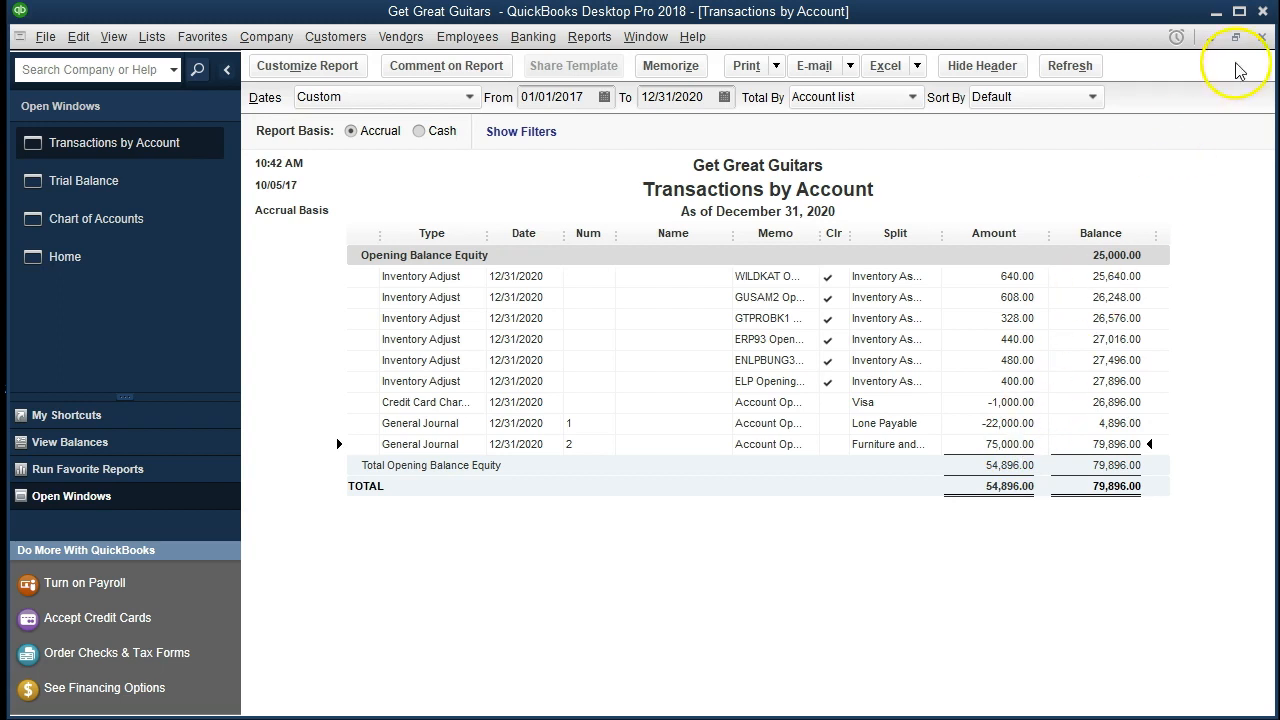
click(1262, 37)
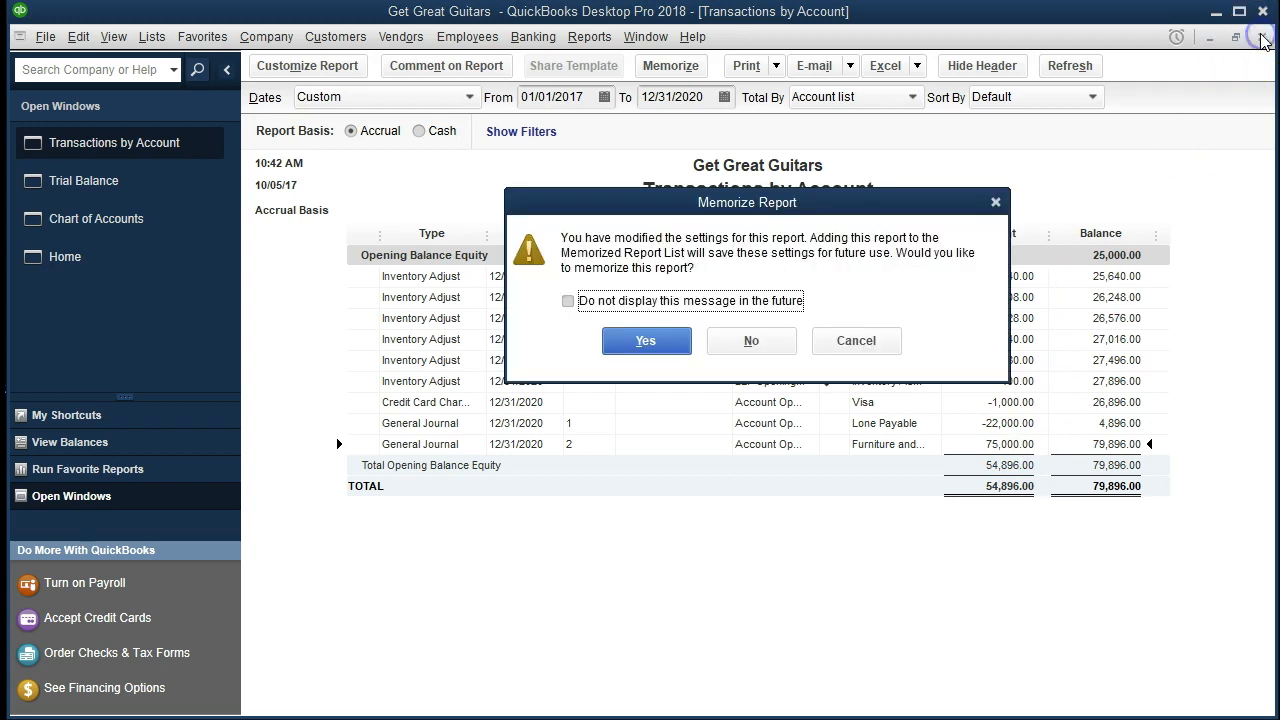
click(787, 343)
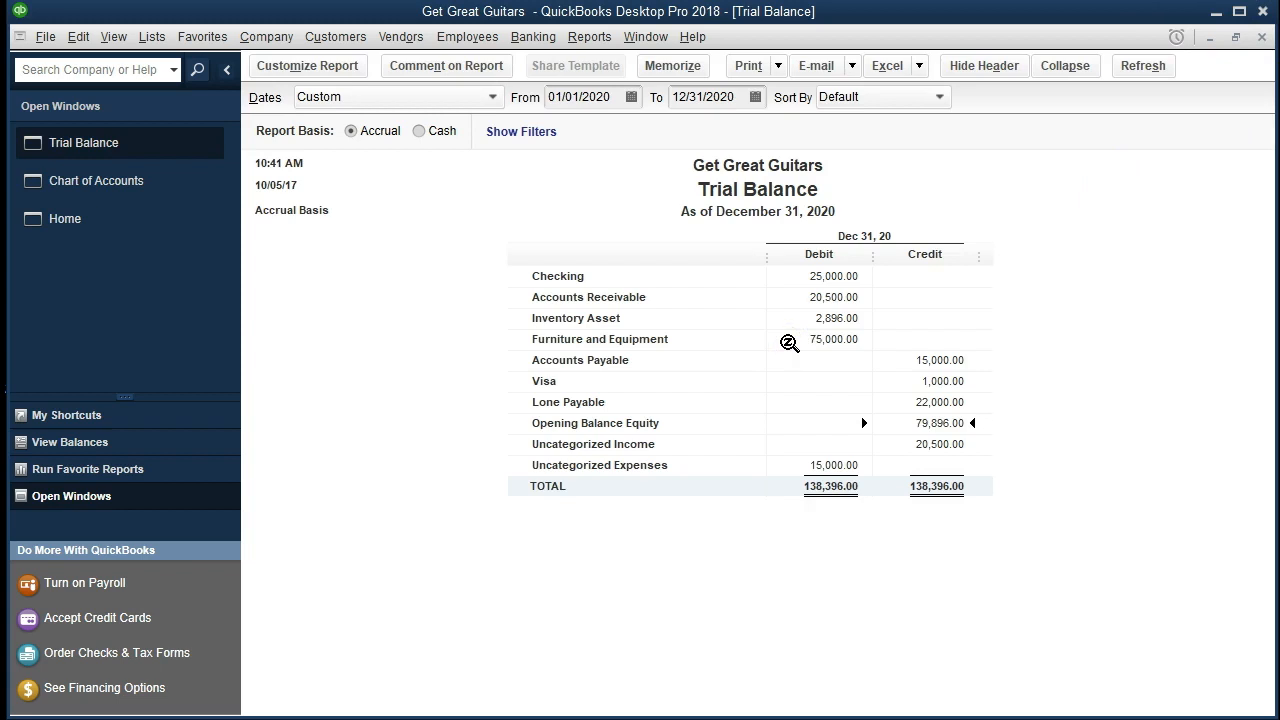
Check the uncategorized income and expense balances, and open a standard Profit & Loss report from 01/01/2020 to 12/31/2020.
click(937, 445)
click(845, 467)
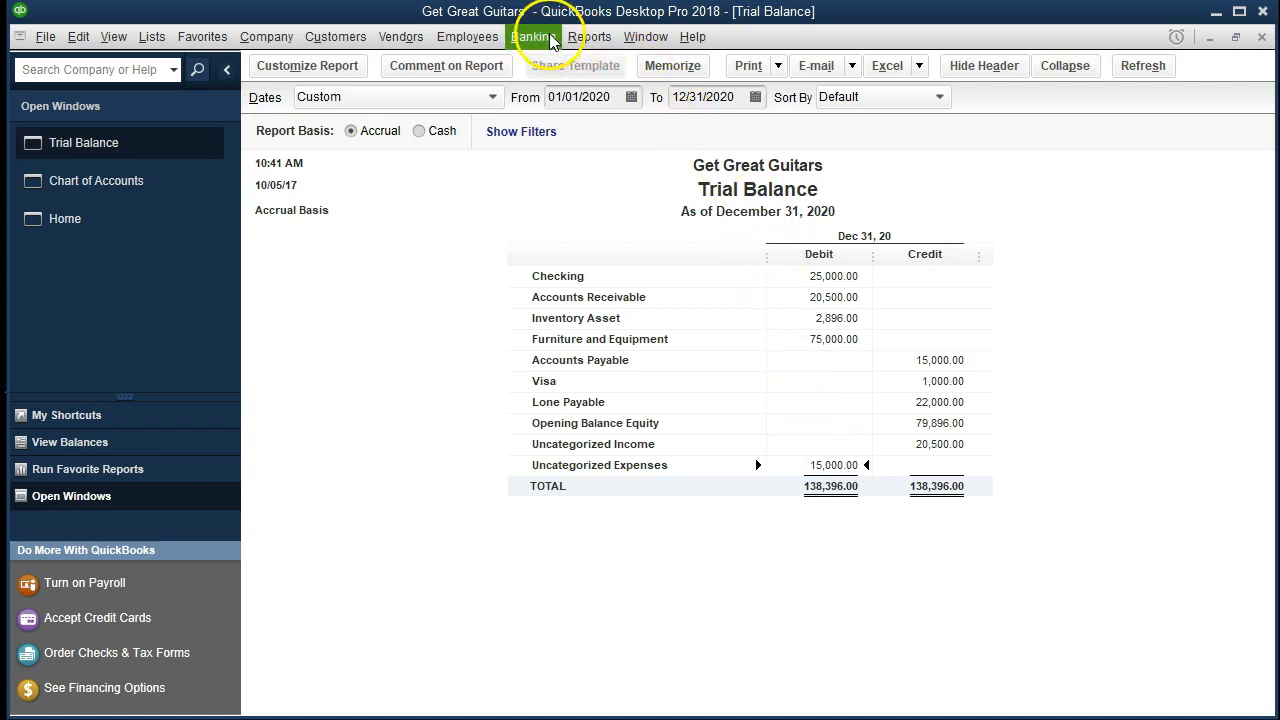
click(582, 39)
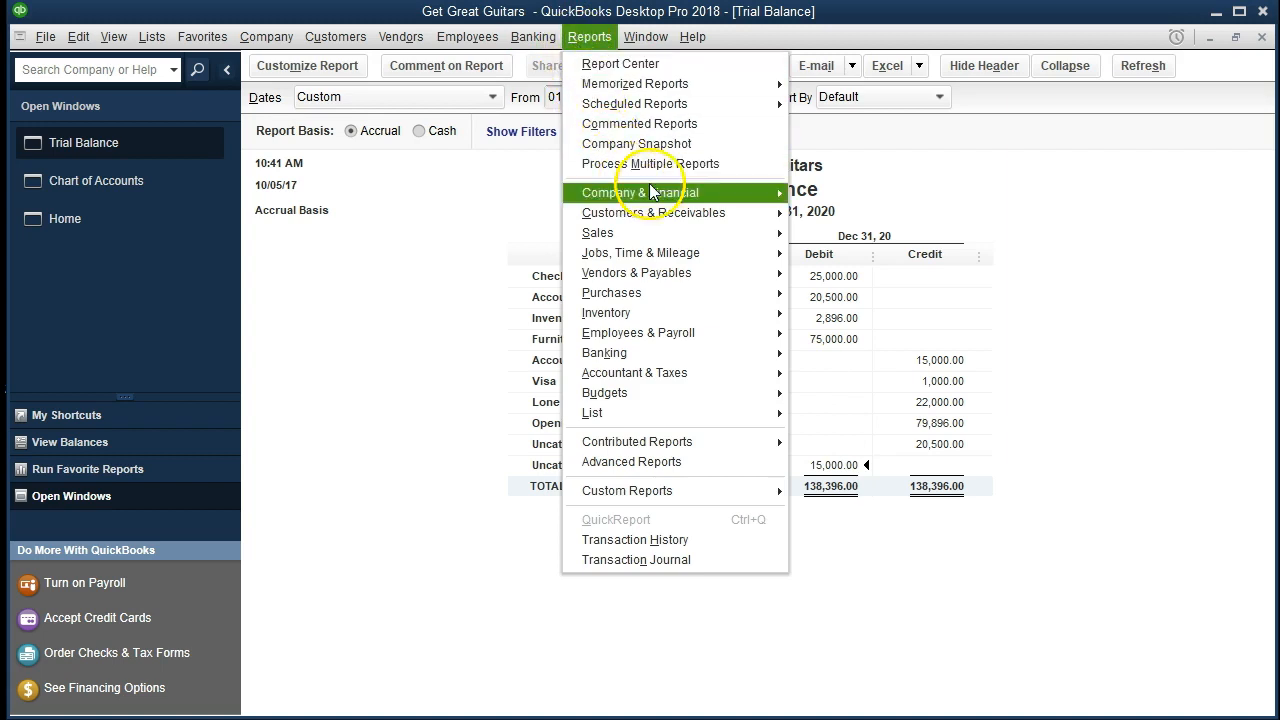
mouse_move(726, 200)
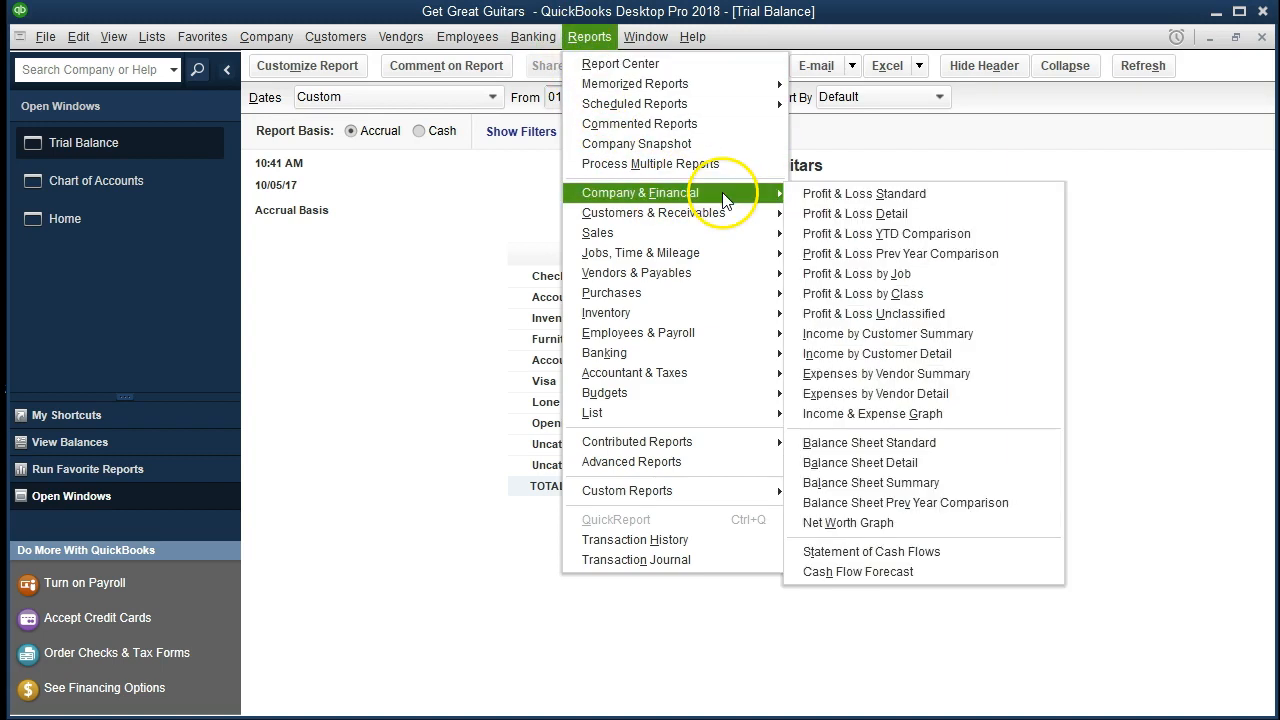
click(953, 200)
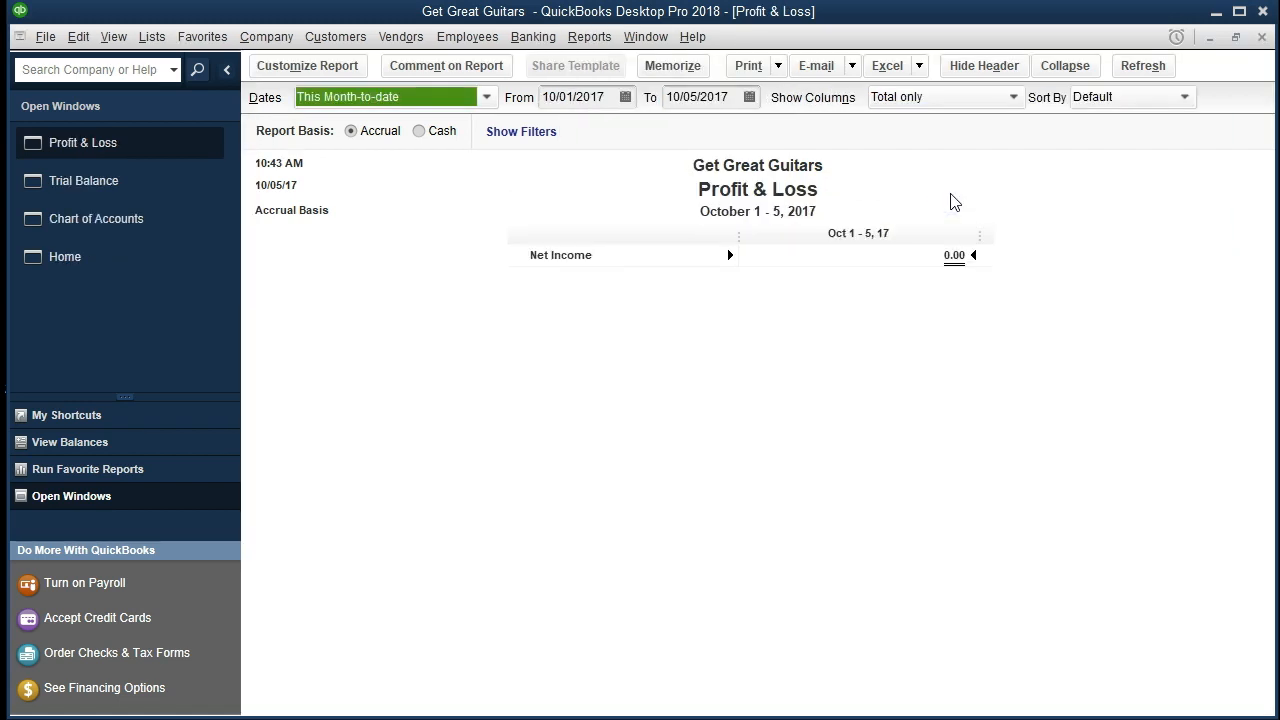
key(Tab)
text(0)
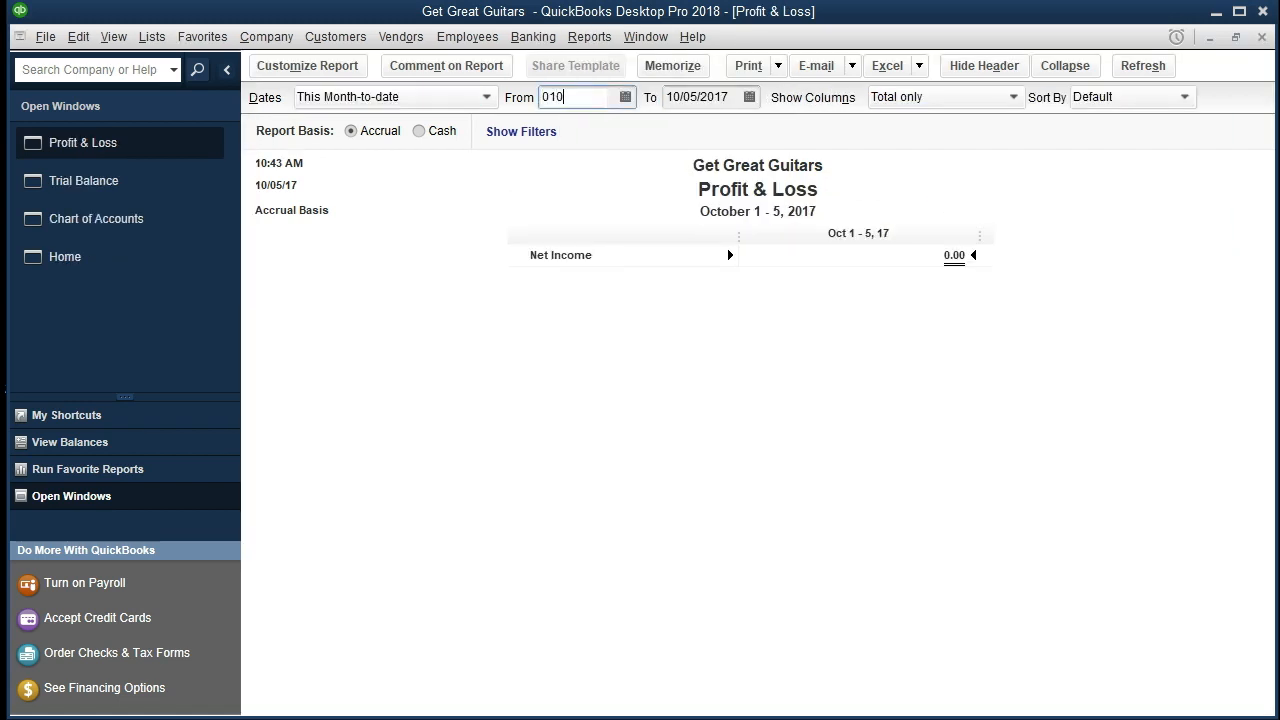
text(1/01/2)
text(0)
key(Tab)
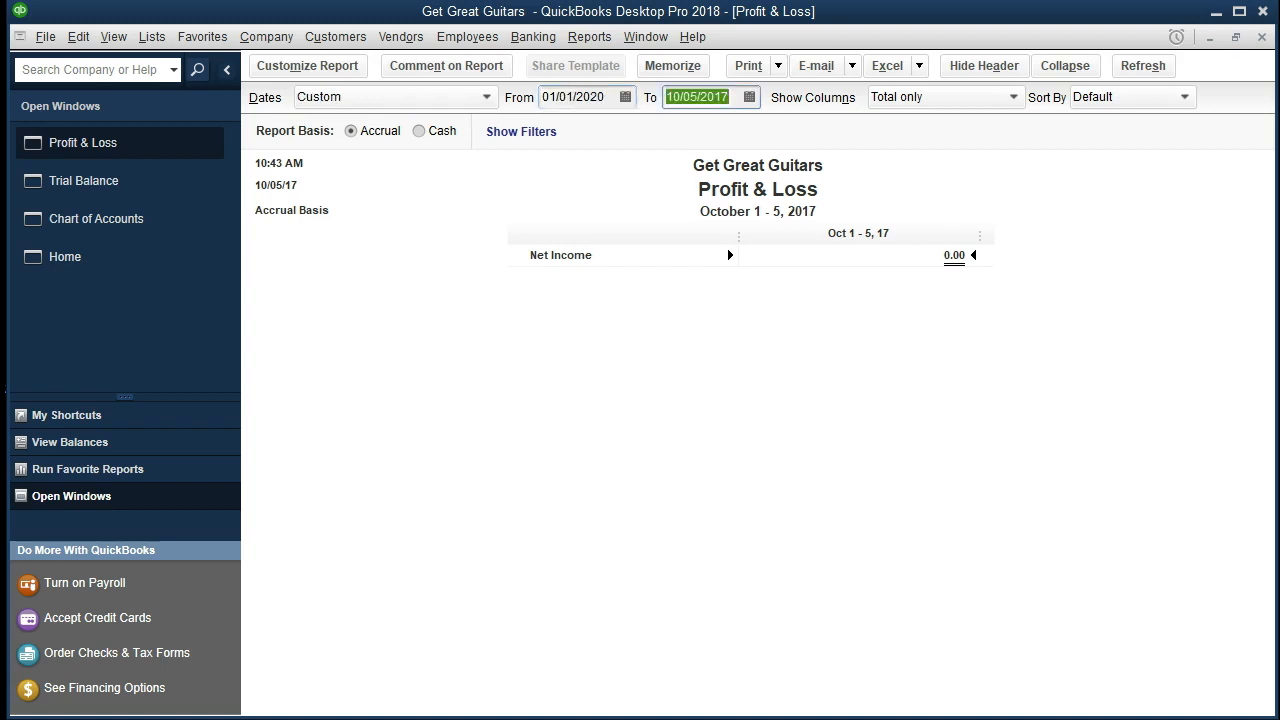
text(12/31/20)
key(Tab)
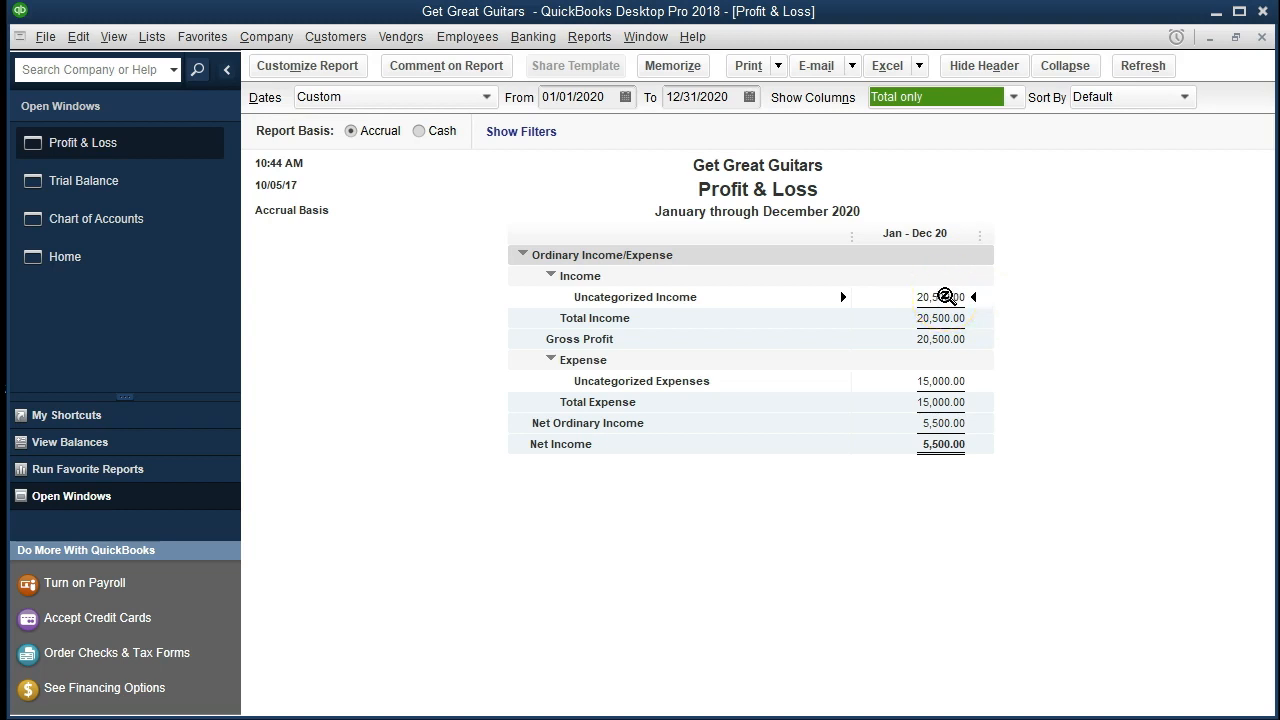
Examine the invoices behind Uncategorized Income in the Profit & Loss, and close both reports without memorizing them.
double_click(945, 297)
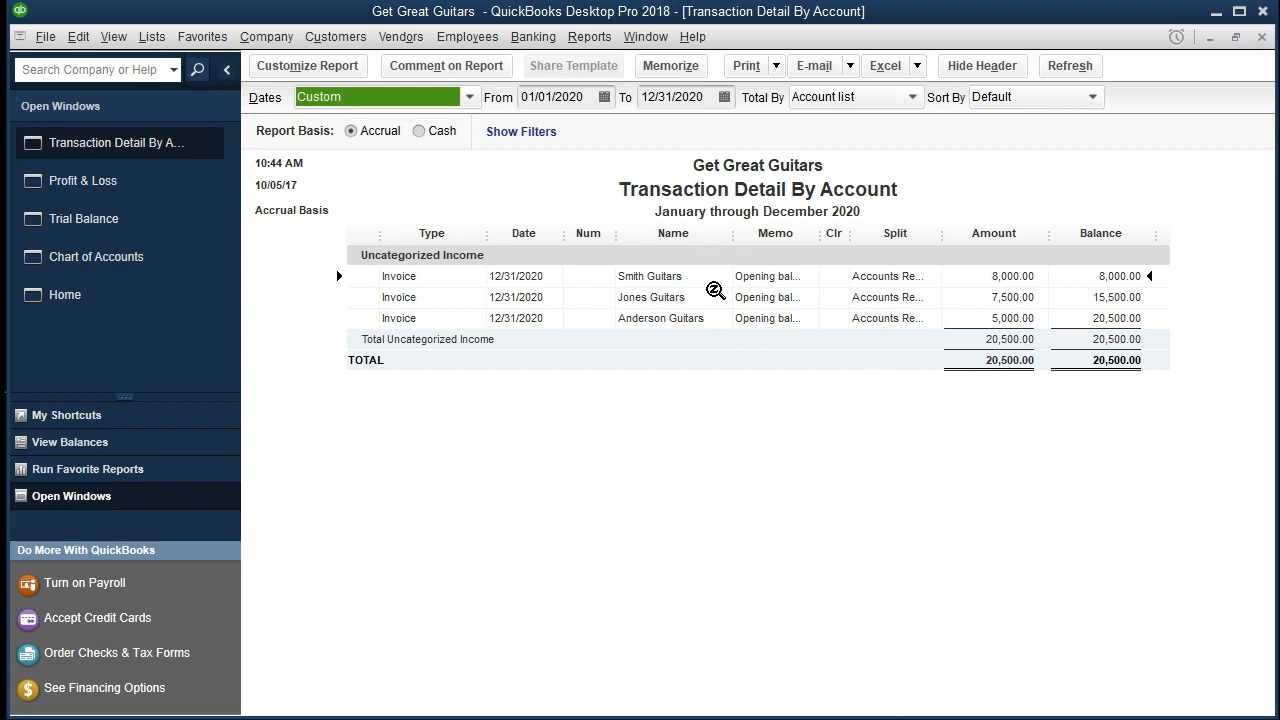
click(1260, 38)
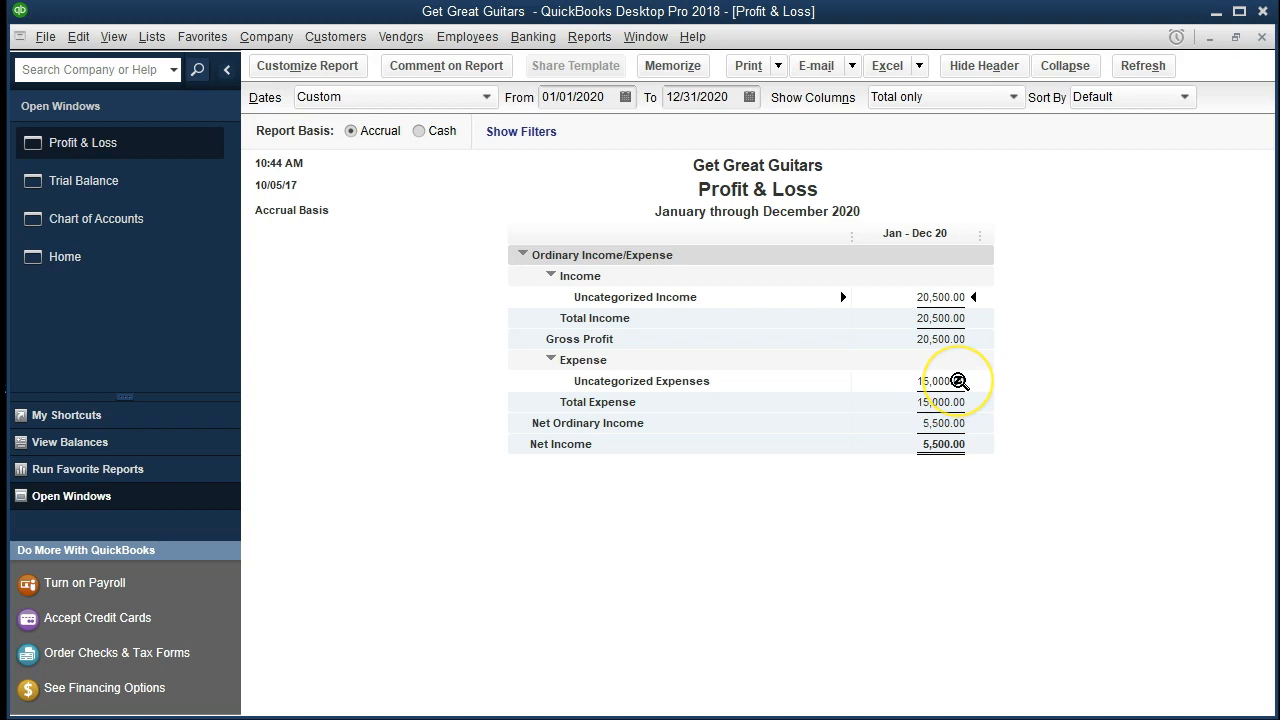
click(976, 372)
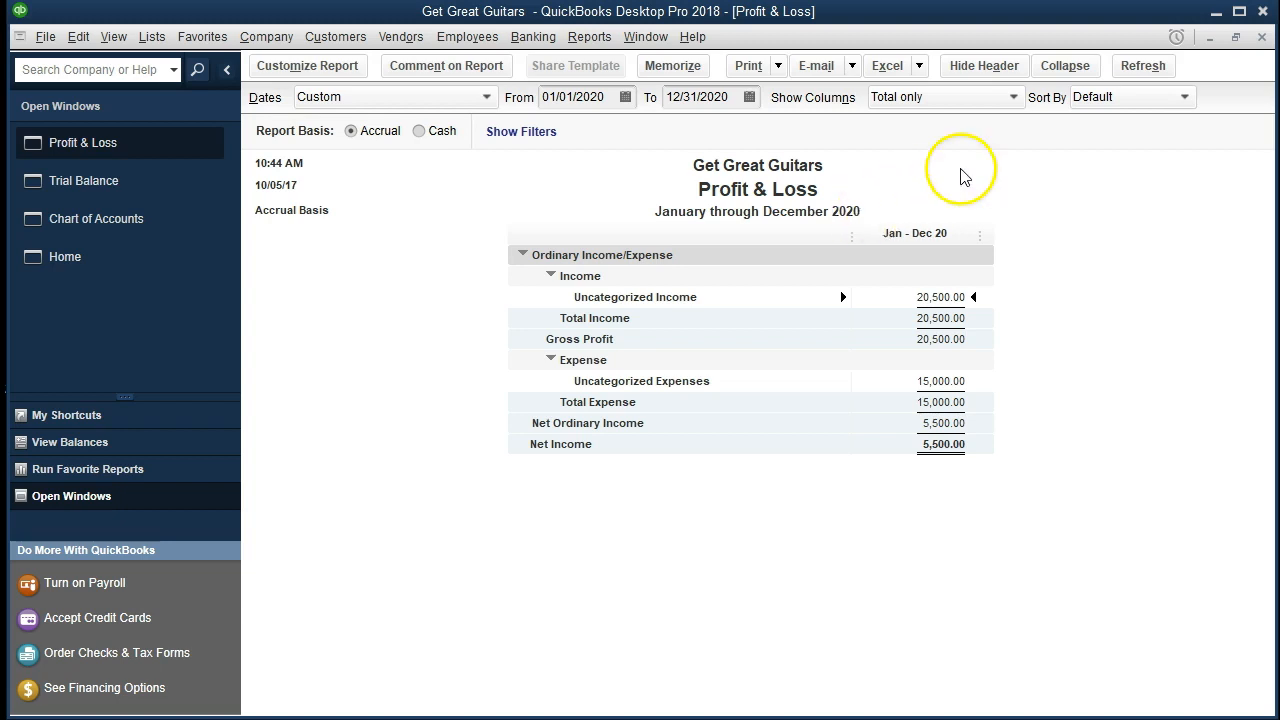
click(1262, 36)
click(793, 343)
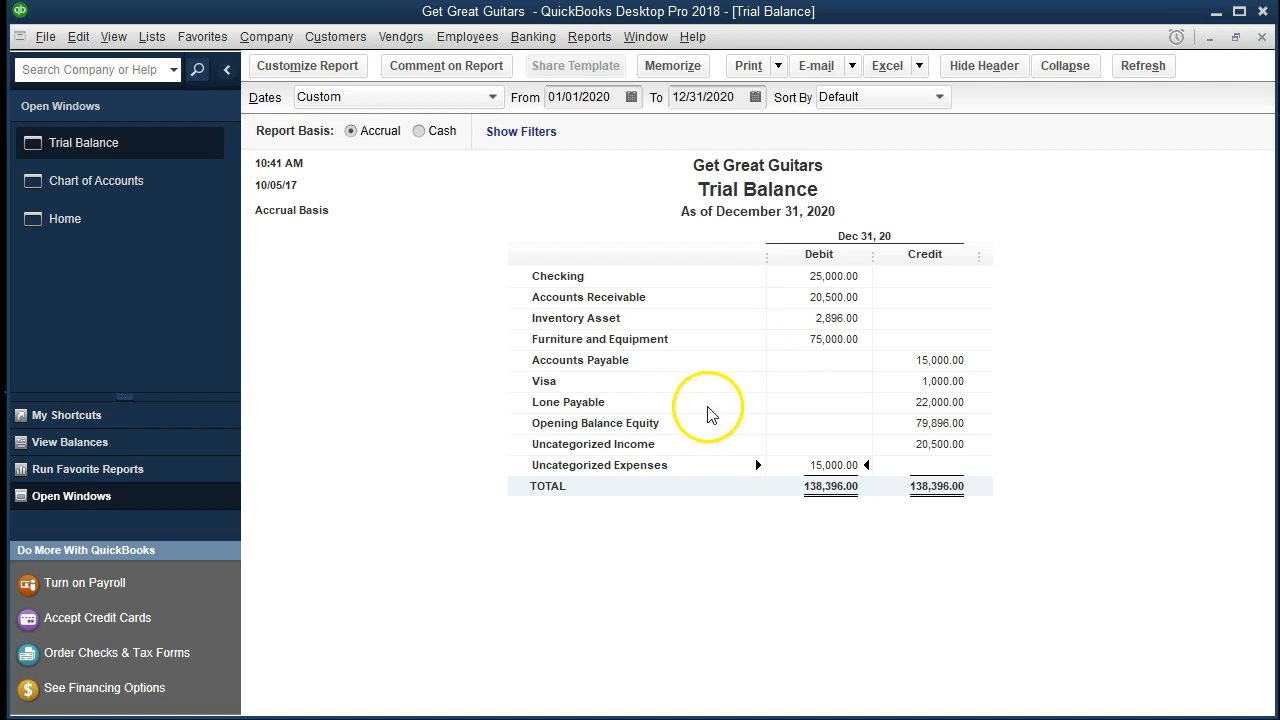
Set both the start and end dates of the trial balance to 01/01/2021.
click(937, 425)
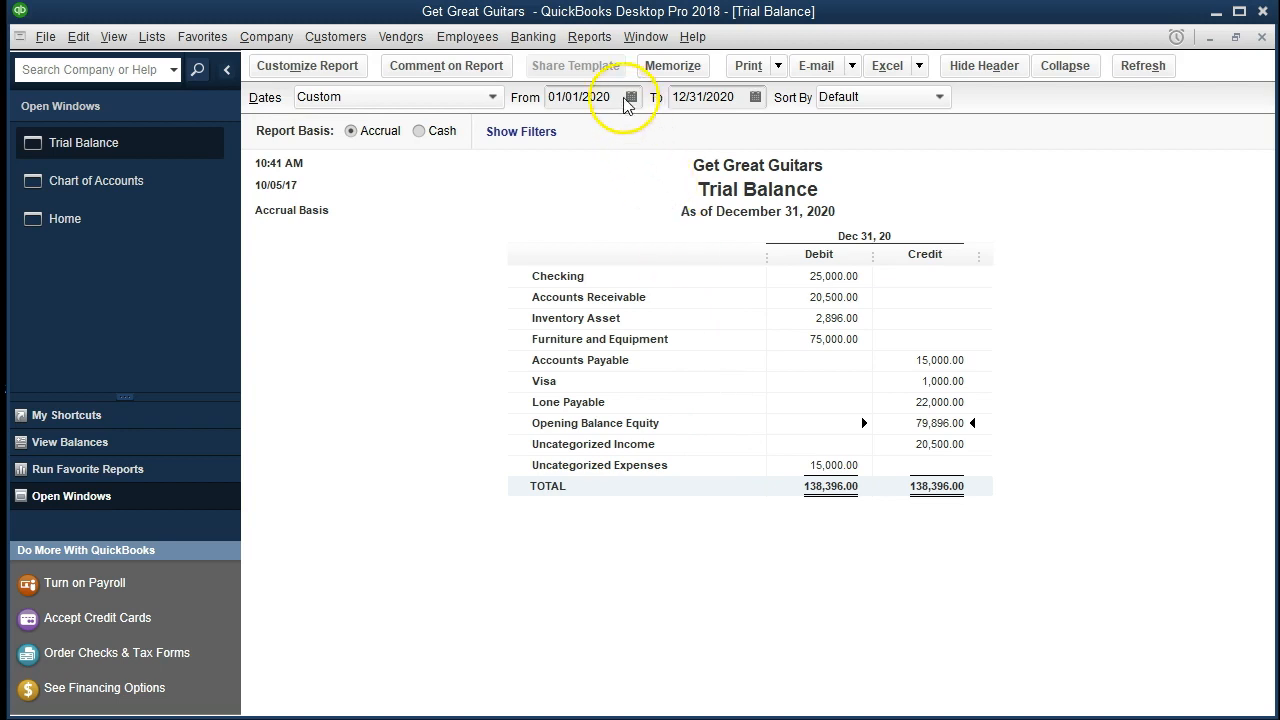
click(590, 97)
text(010121)
key(Tab)
text(01/01/202)
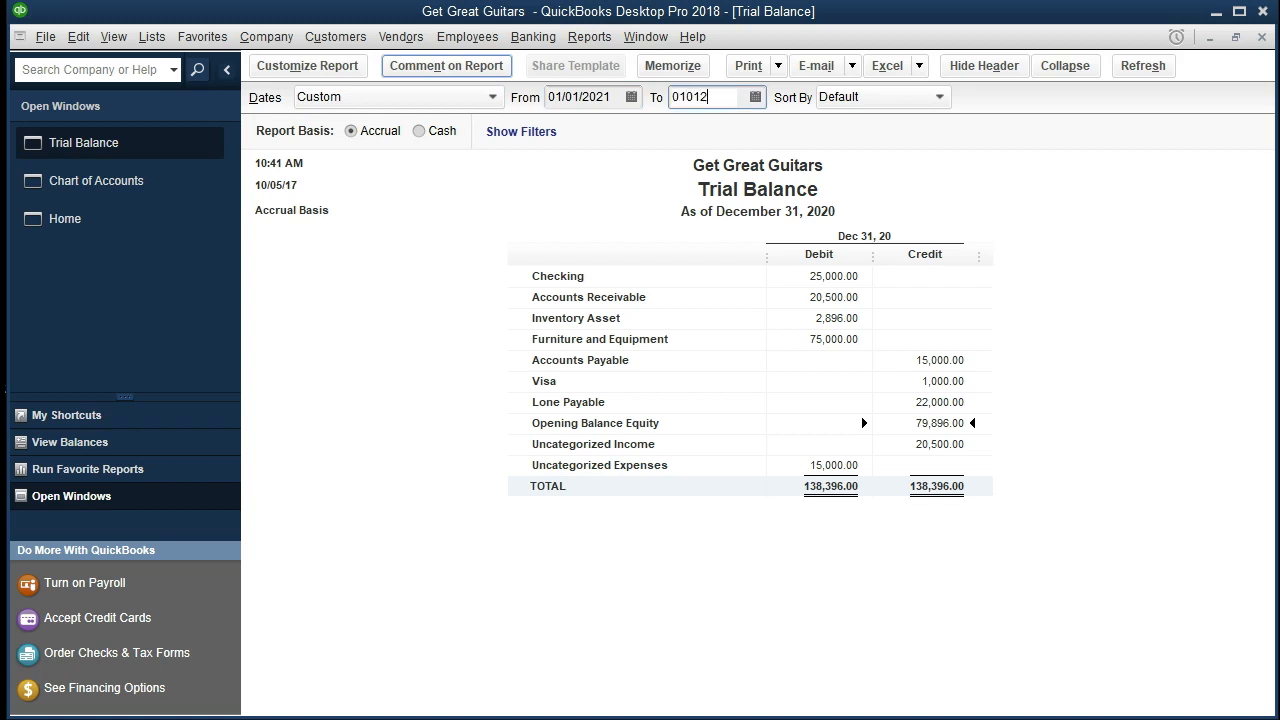
text(1)
key(Tab)
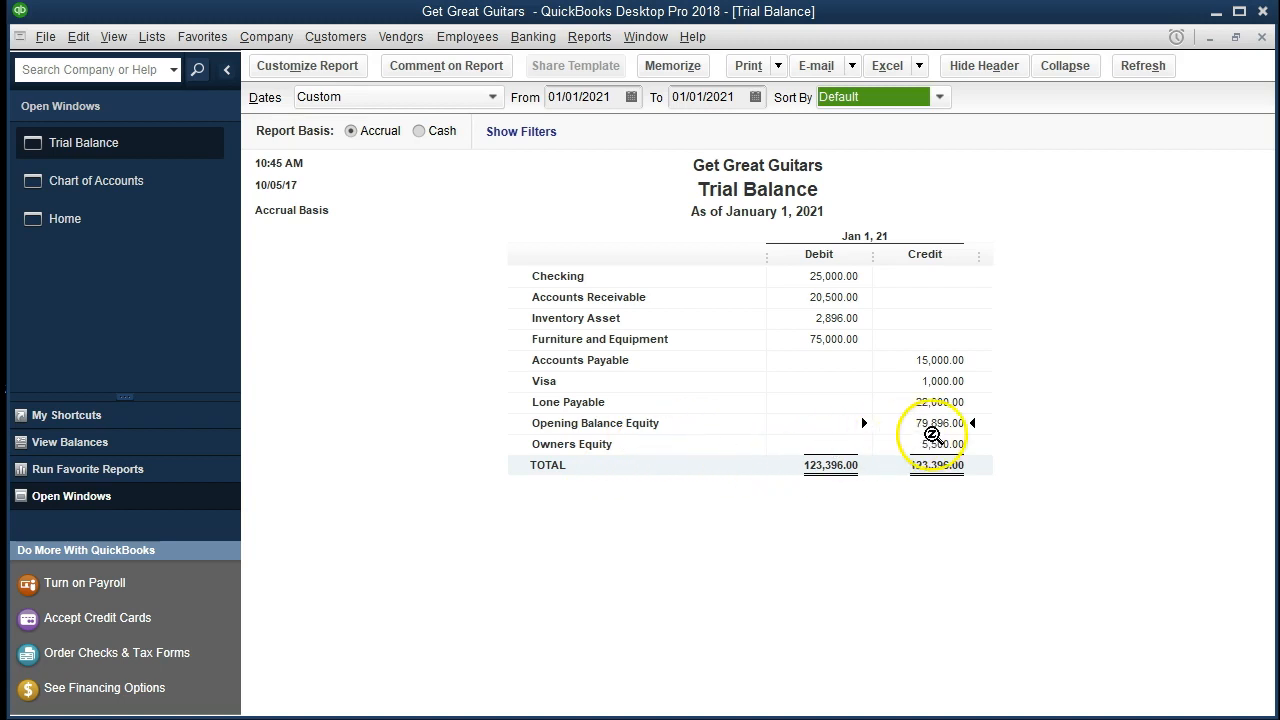
Compare the Owners Equity and Opening Balance Equity balances on the 01/01/2021 trial balance.
click(937, 443)
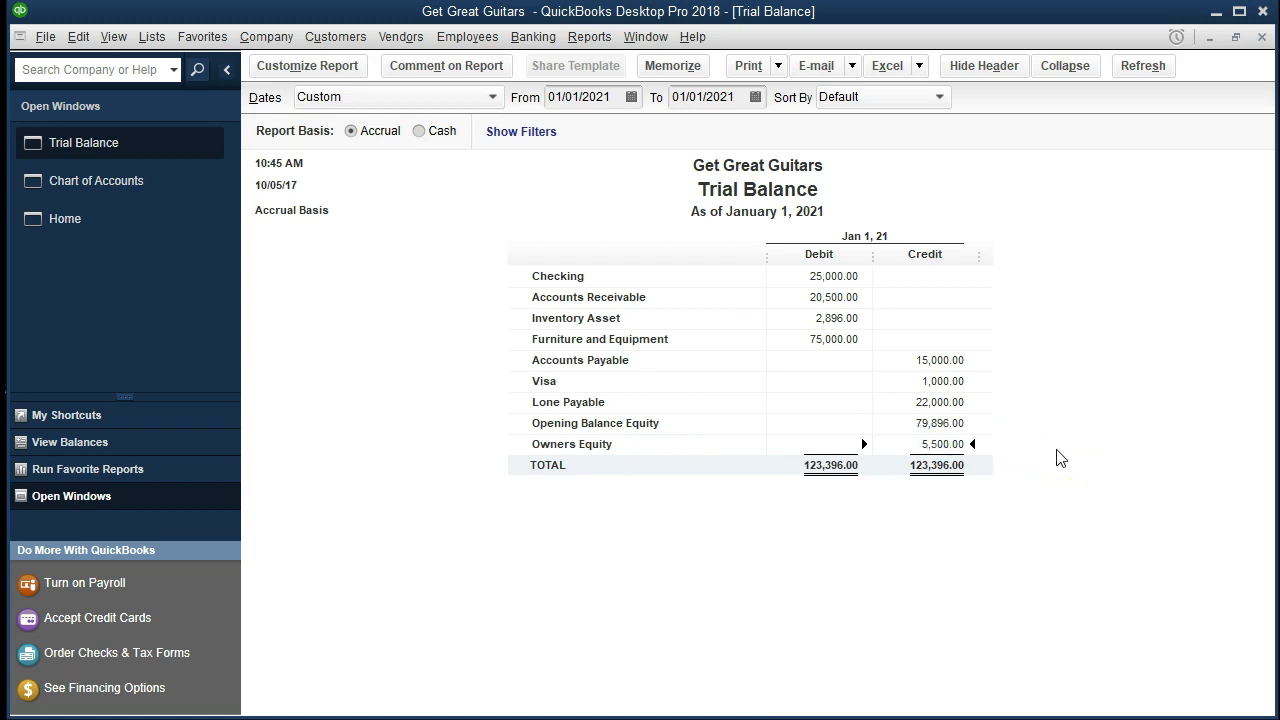
click(944, 424)
click(993, 444)
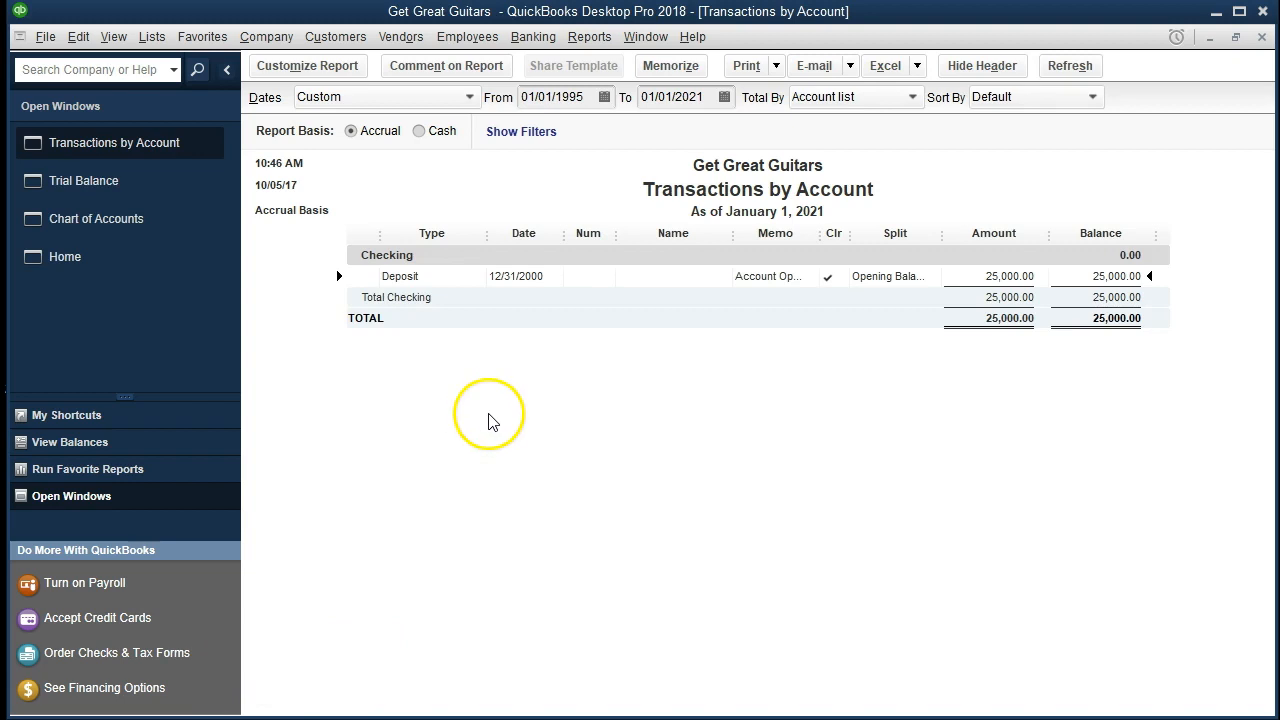
Check the date of the Checking opening balance deposit, and close the transaction report without memorizing it.
click(487, 304)
click(1261, 37)
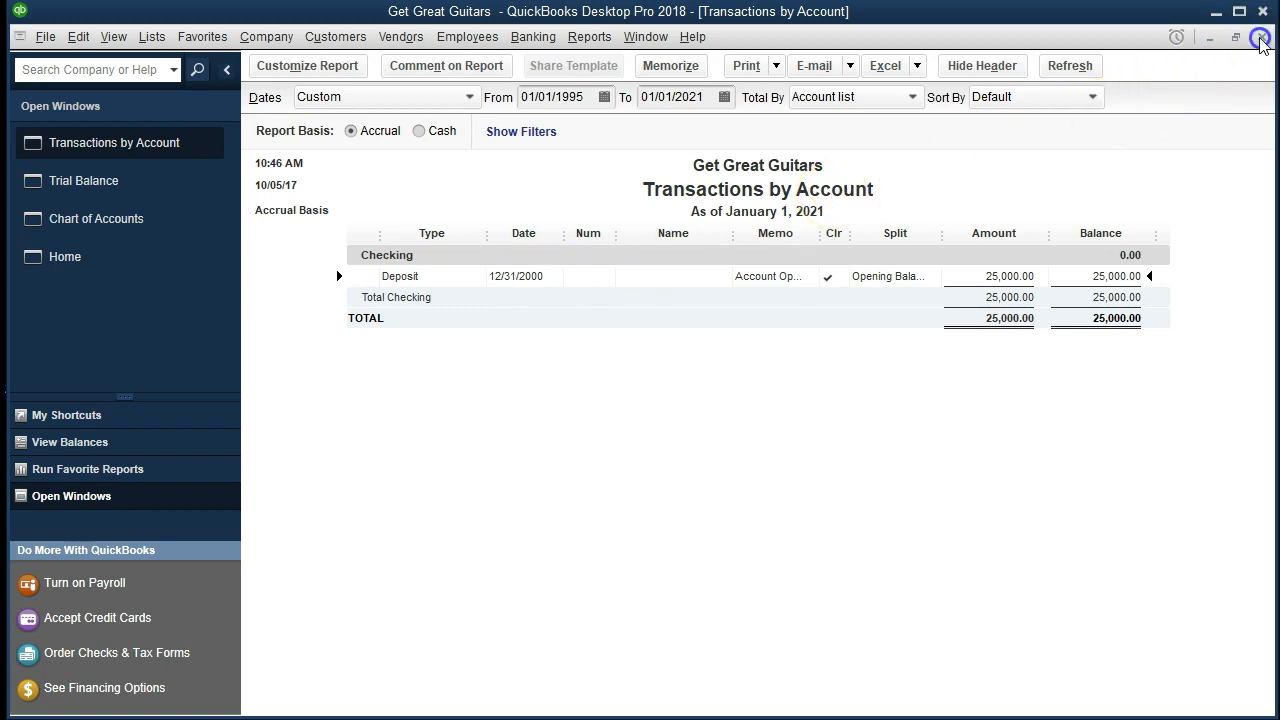
click(766, 338)
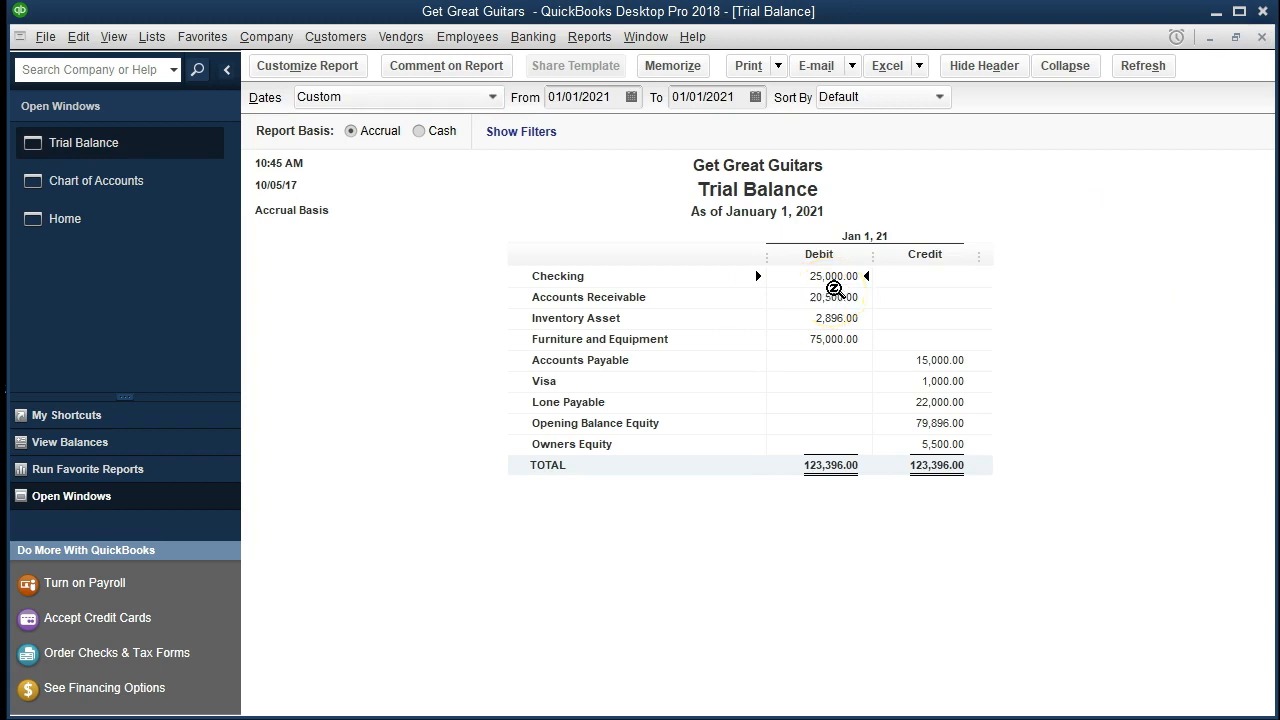
Drill into Checking from the trial balance, set the detail report's start date to 01/01/1995, and open the opening balance deposit.
click(836, 275)
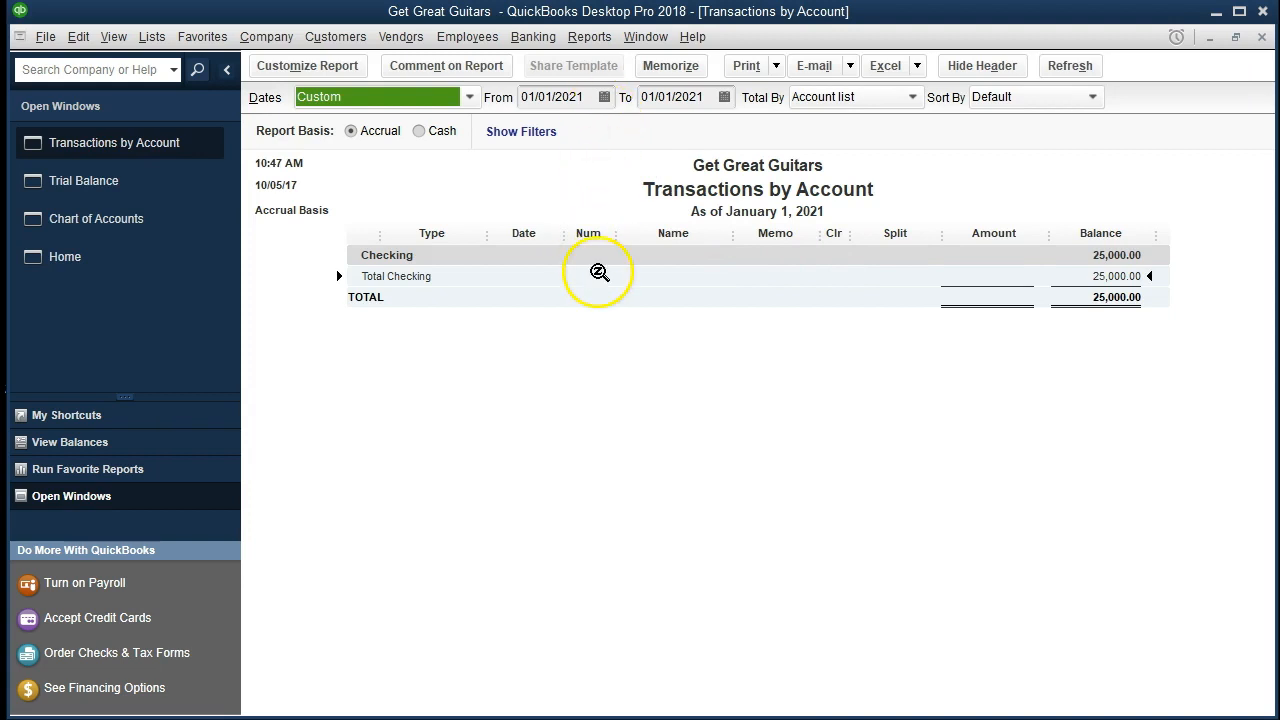
click(588, 96)
key(BackSpace)
key(BackSpace)
key(BackSpace)
key(BackSpace)
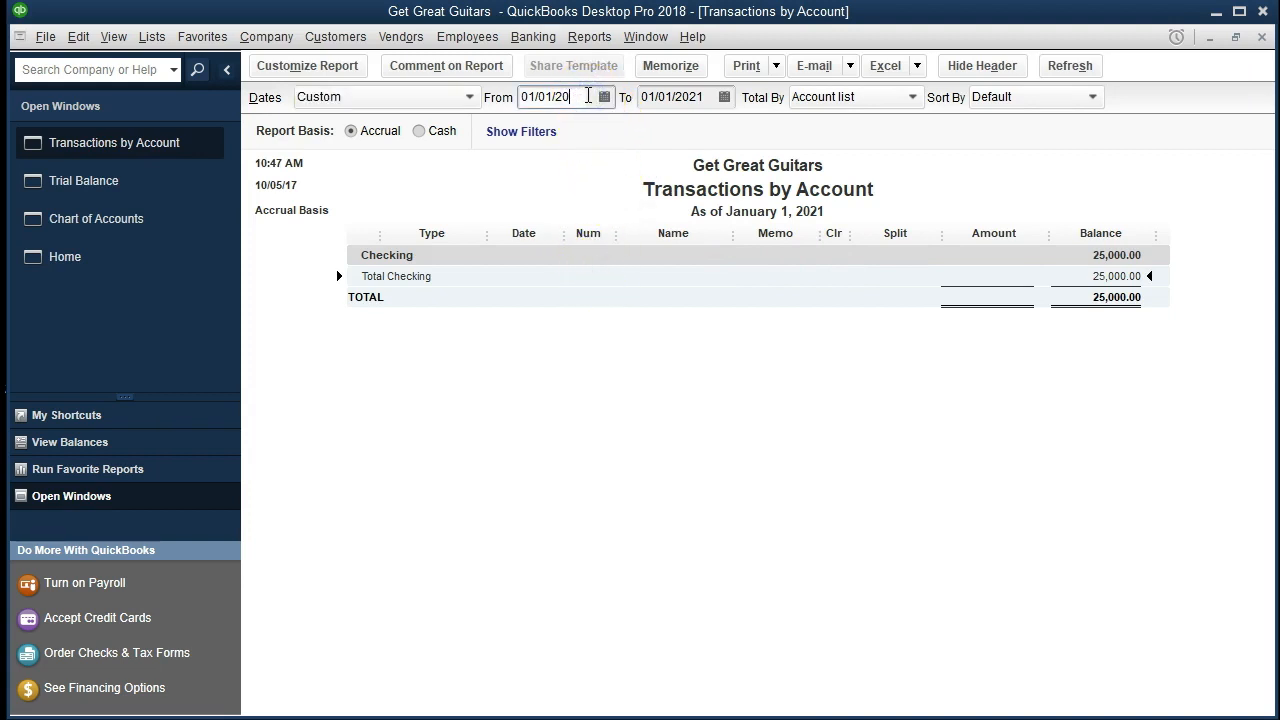
text(1995)
click(572, 369)
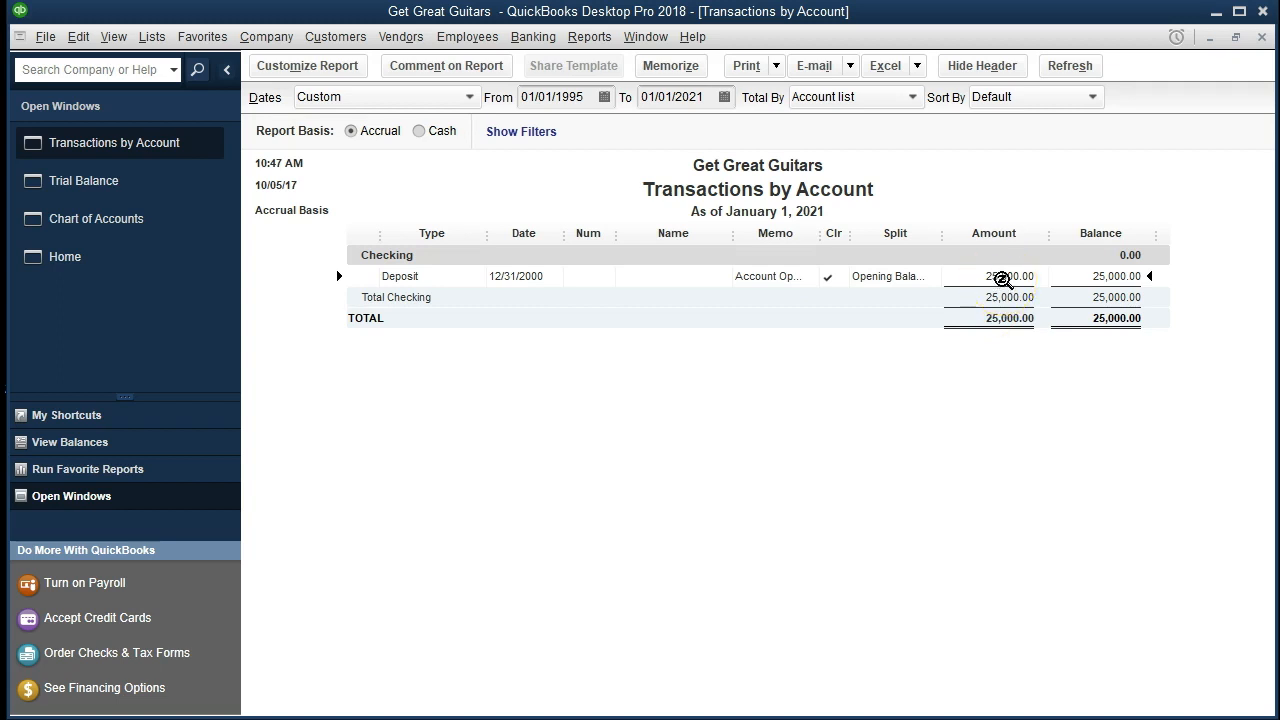
double_click(1008, 277)
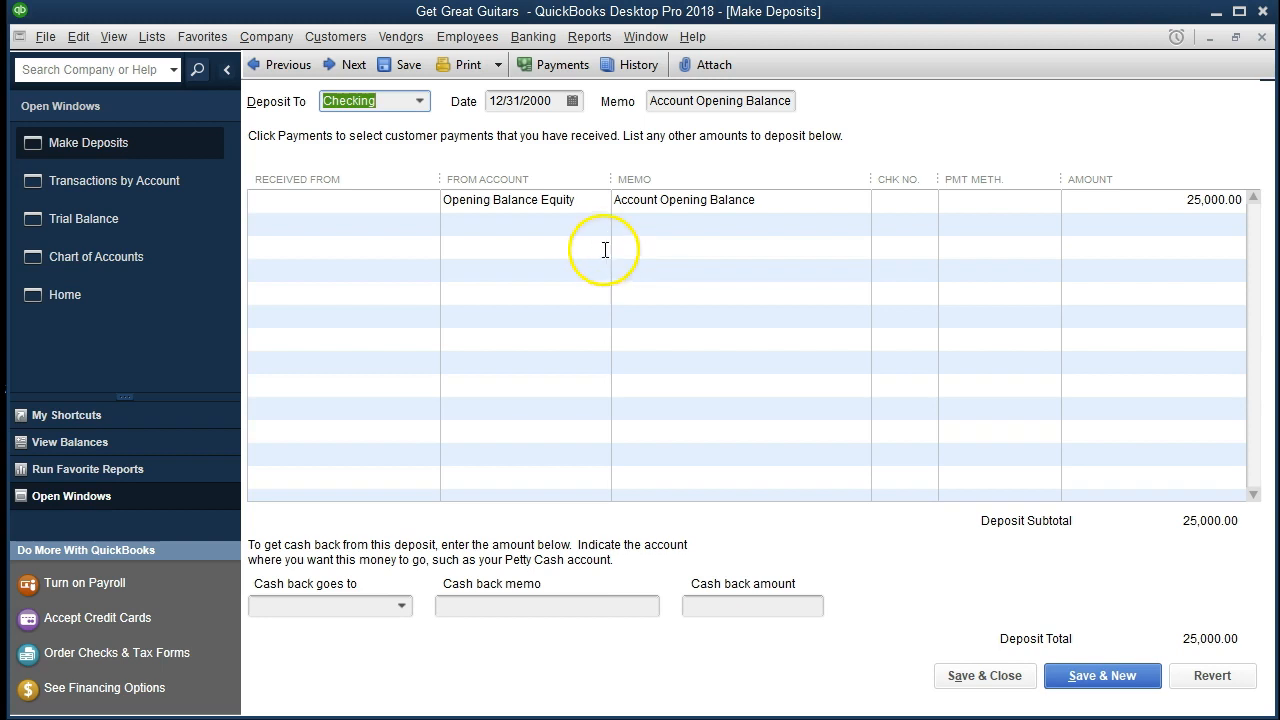
Change the Checking opening balance deposit's date to 12/31/2020, record the change, and close the transaction report without memorizing it.
click(541, 102)
key(BackSpace)
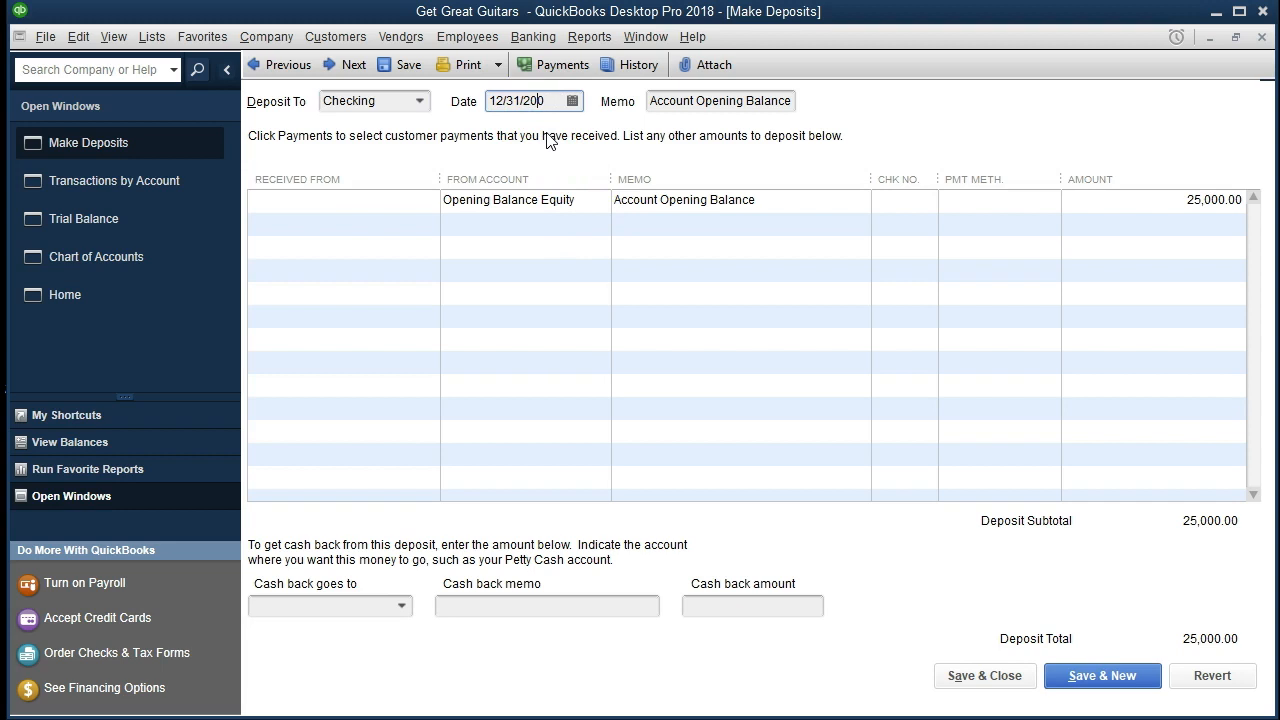
text(20)
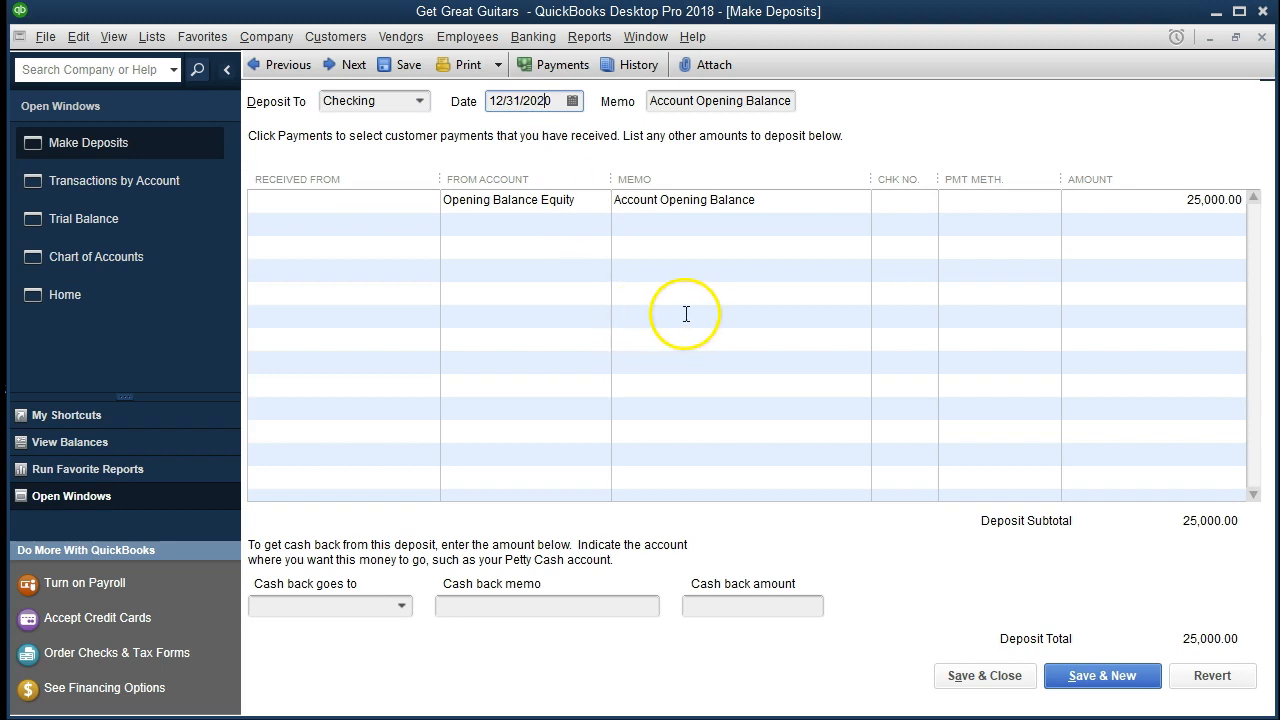
click(992, 673)
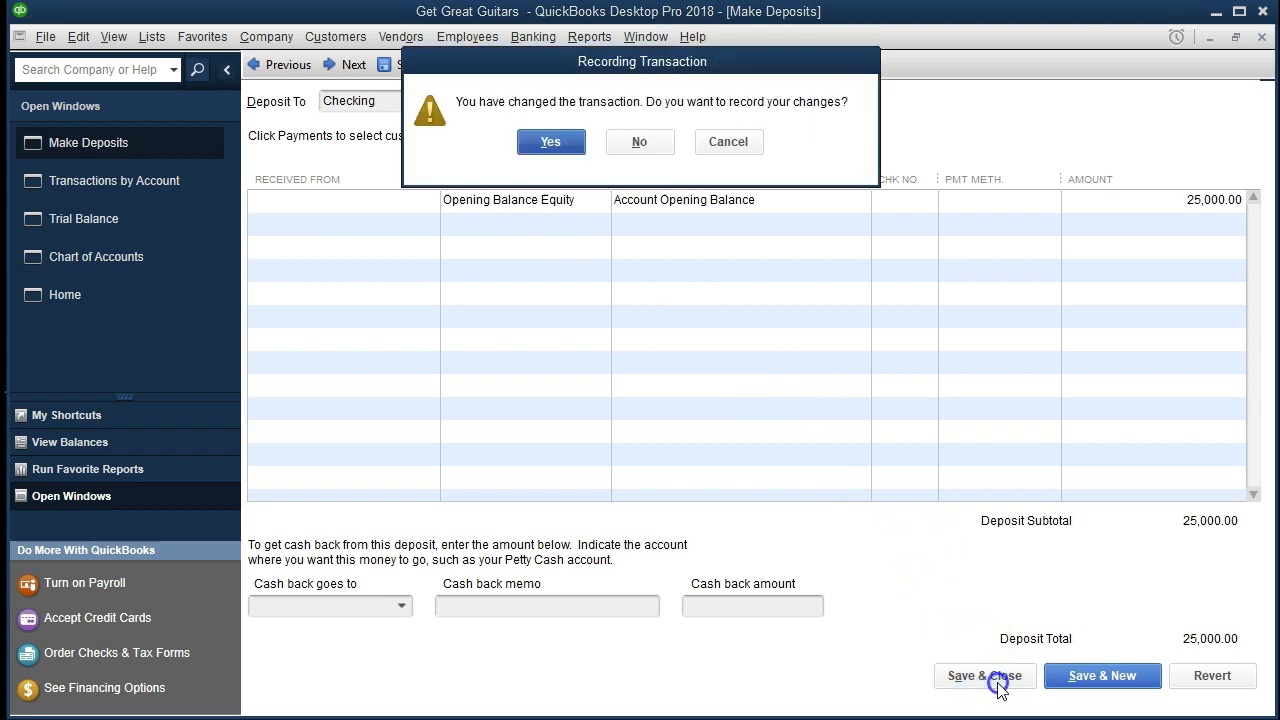
click(556, 142)
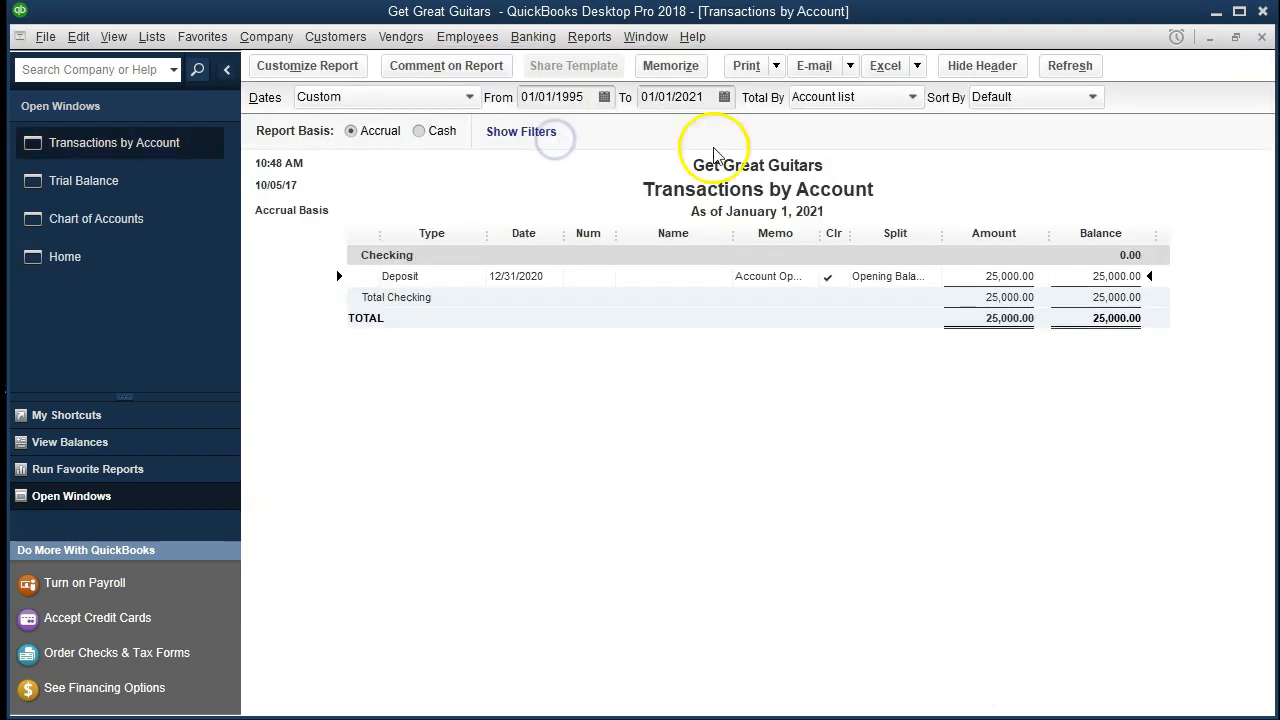
click(1262, 38)
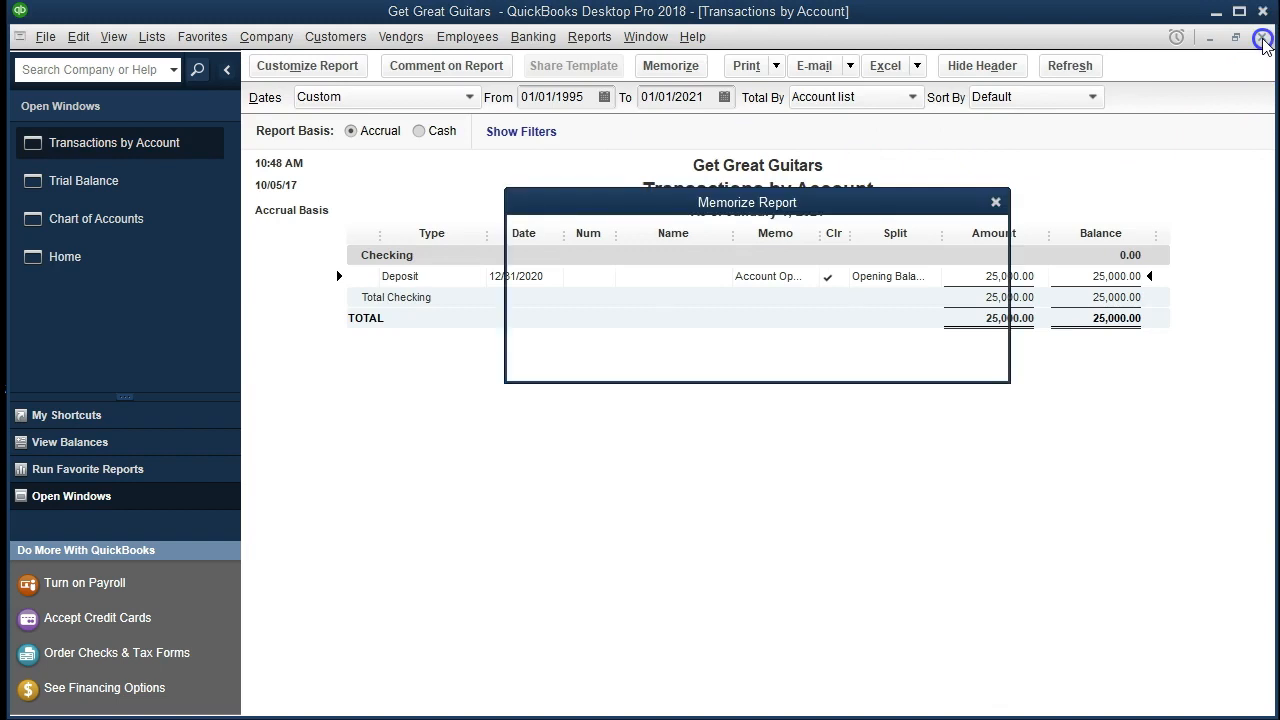
click(748, 345)
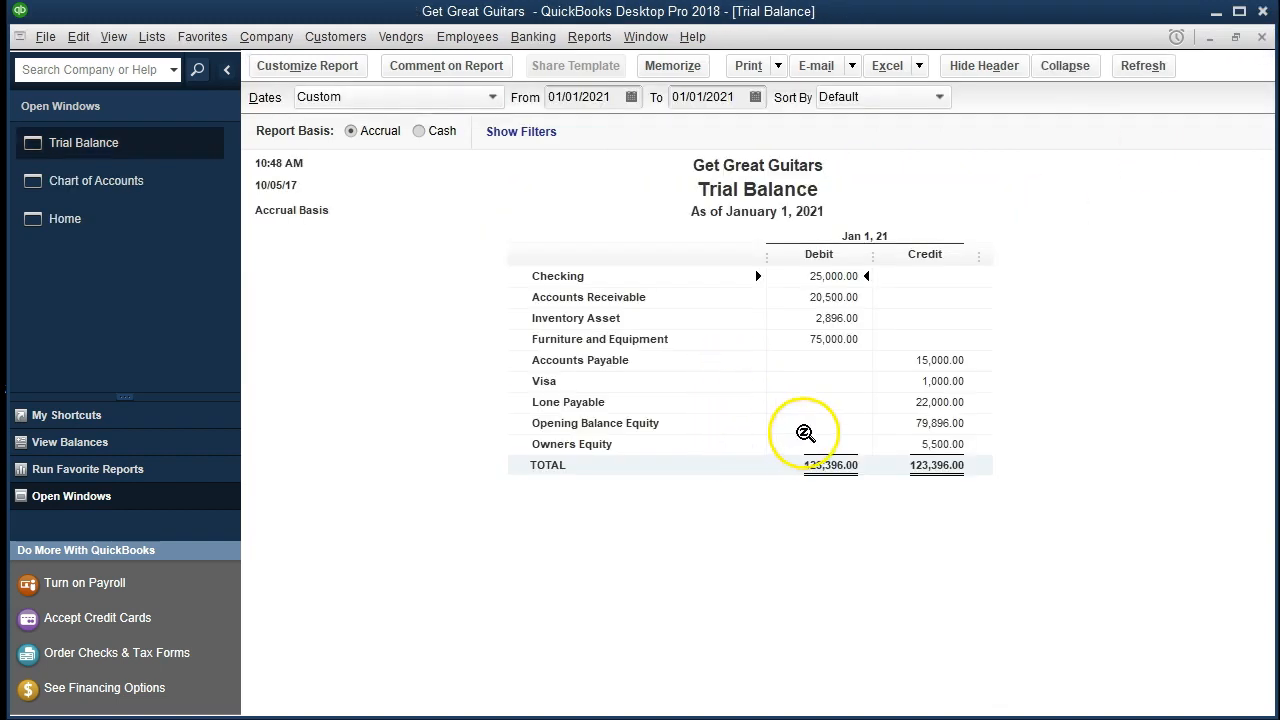
Check the Opening Balance Equity transactions behind the 01/01/2021 trial balance, and close the detail report.
click(934, 425)
double_click(934, 425)
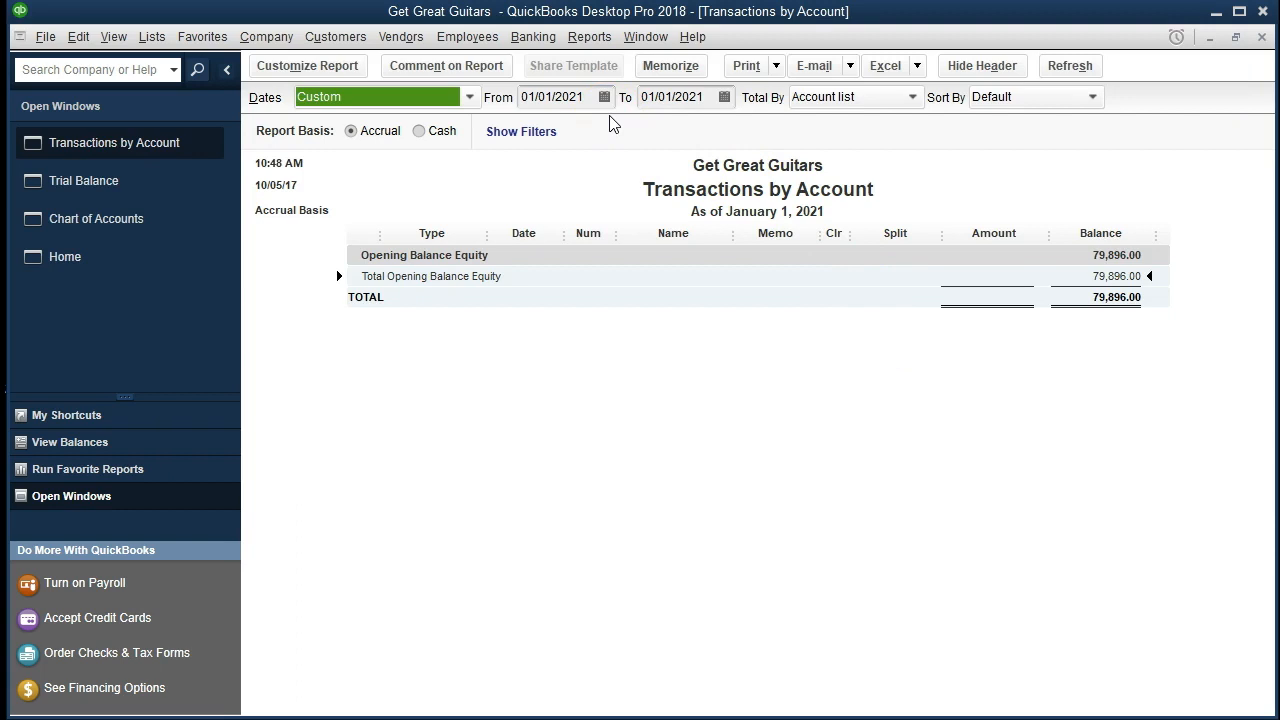
key(Tab)
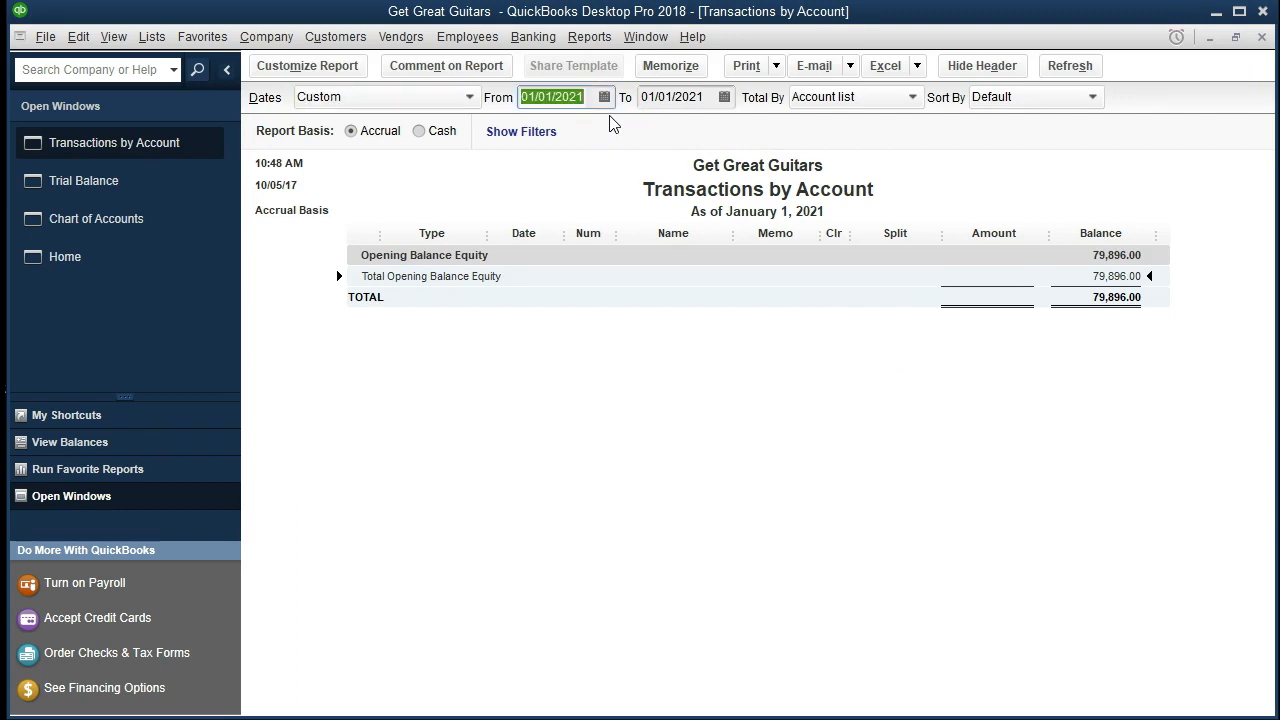
click(1263, 37)
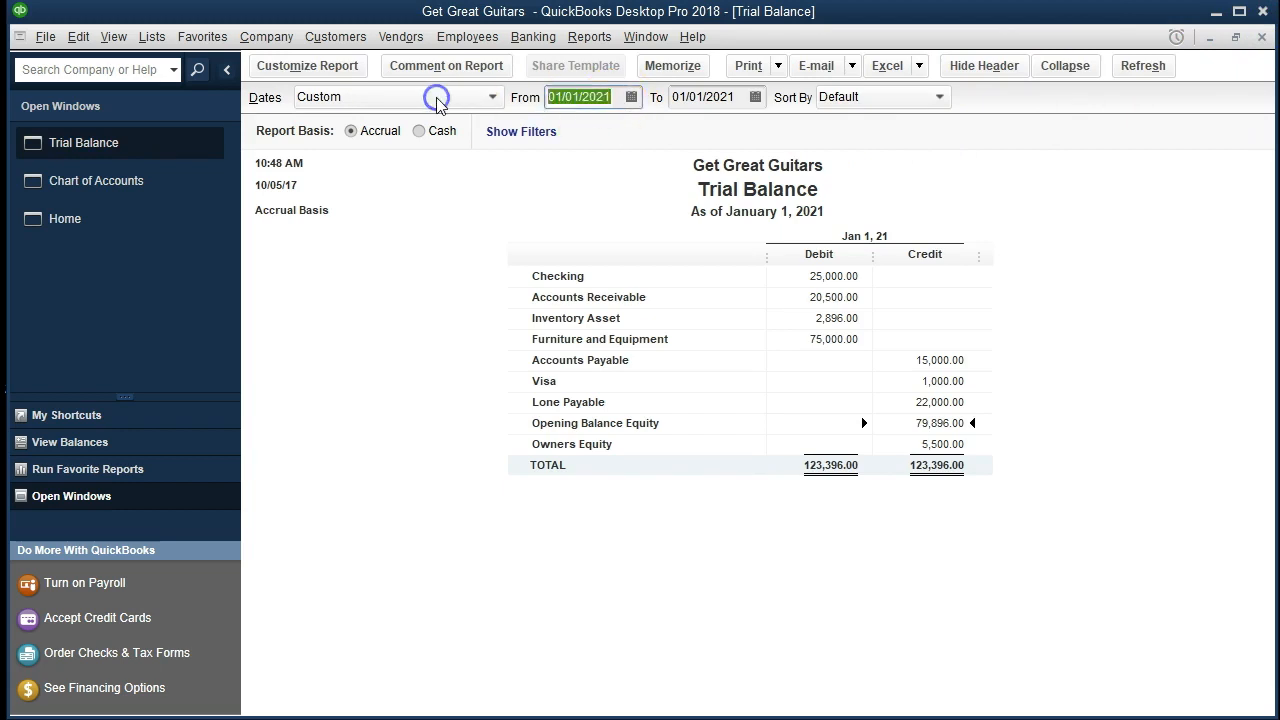
Set the trial balance's date range from 01/01/2020 to 12/31/2020.
text(01/01/2020)
key(Tab)
text(12/)
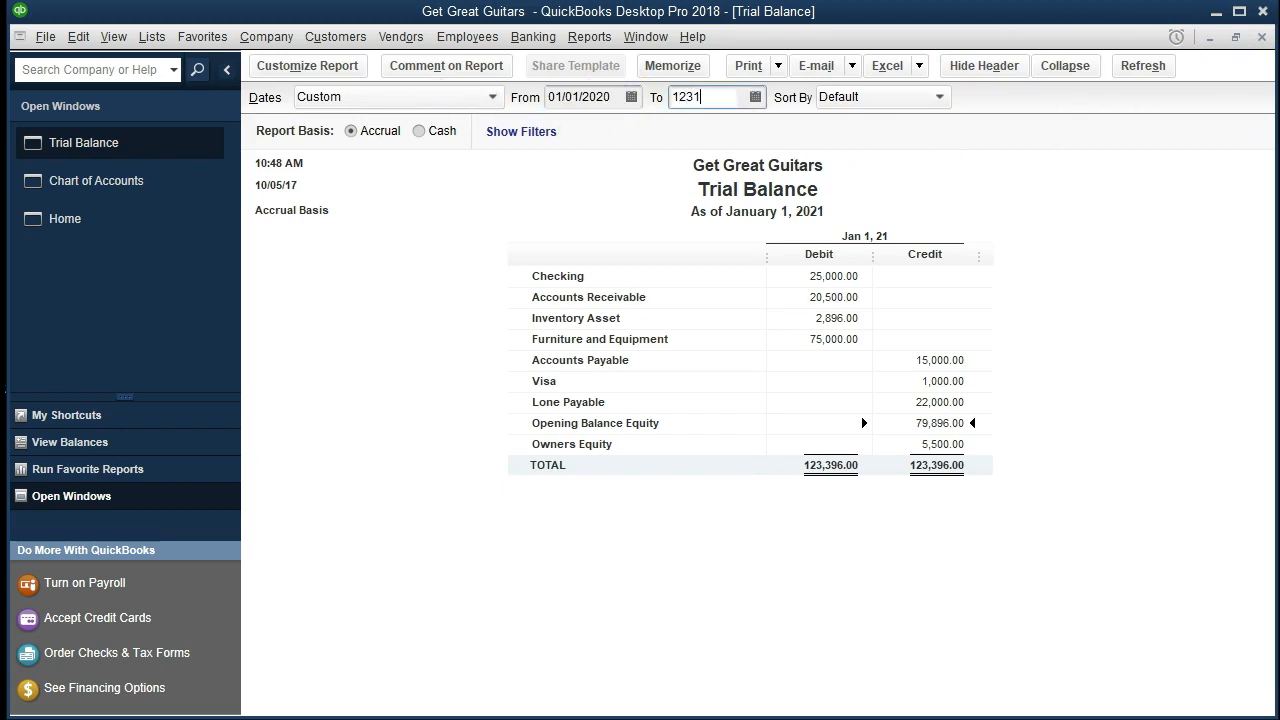
text(31/20)
key(Tab)
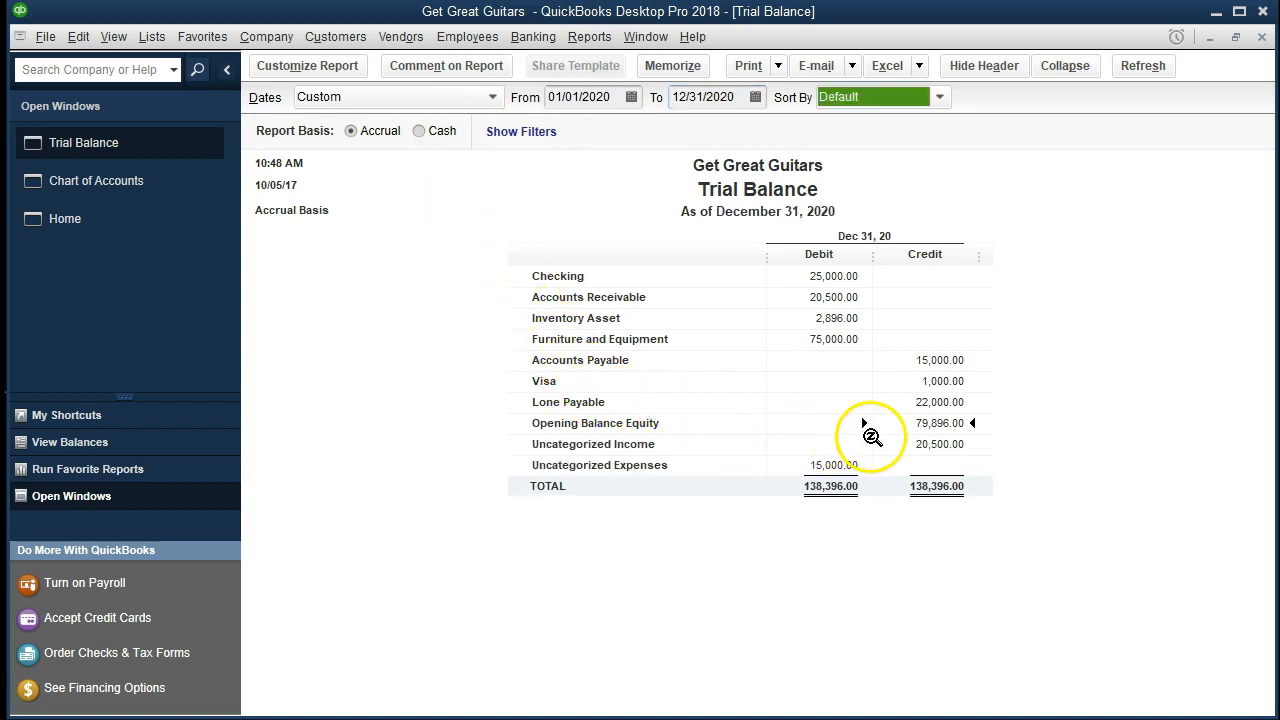
Drill into Opening Balance Equity from the 12/31/2020 trial balance, review its transactions, and close the detail report.
double_click(948, 424)
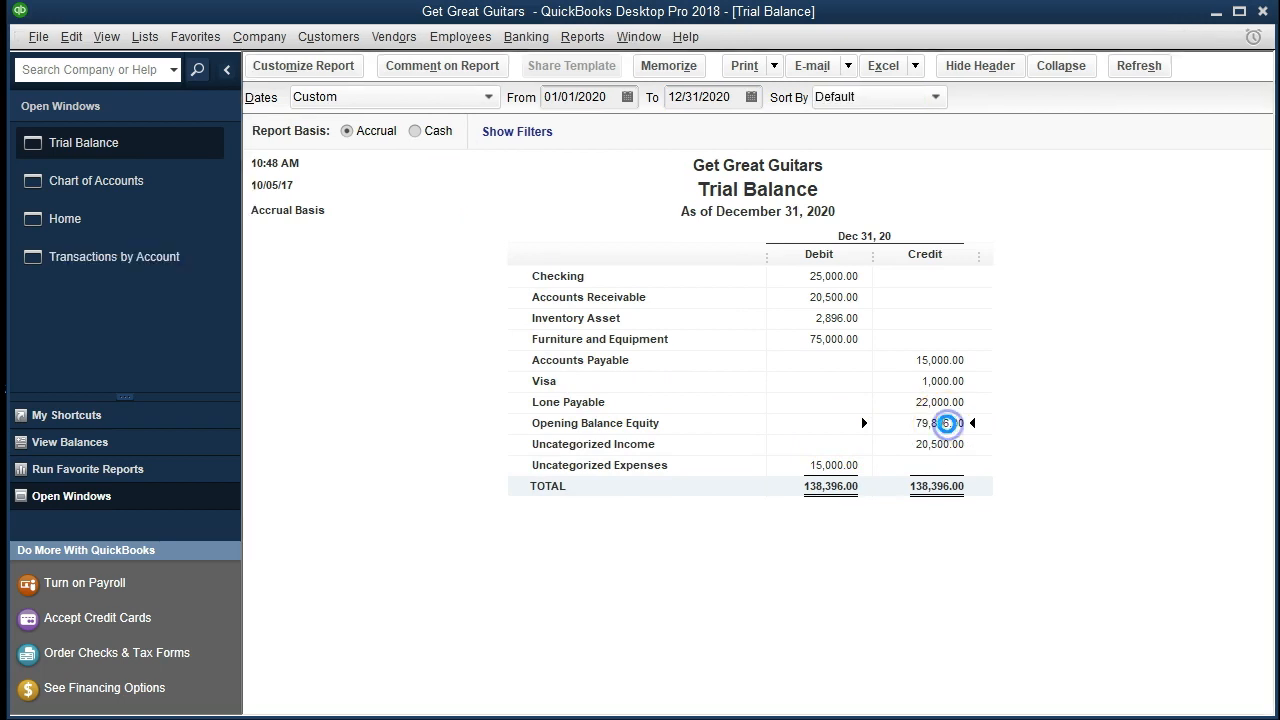
click(970, 406)
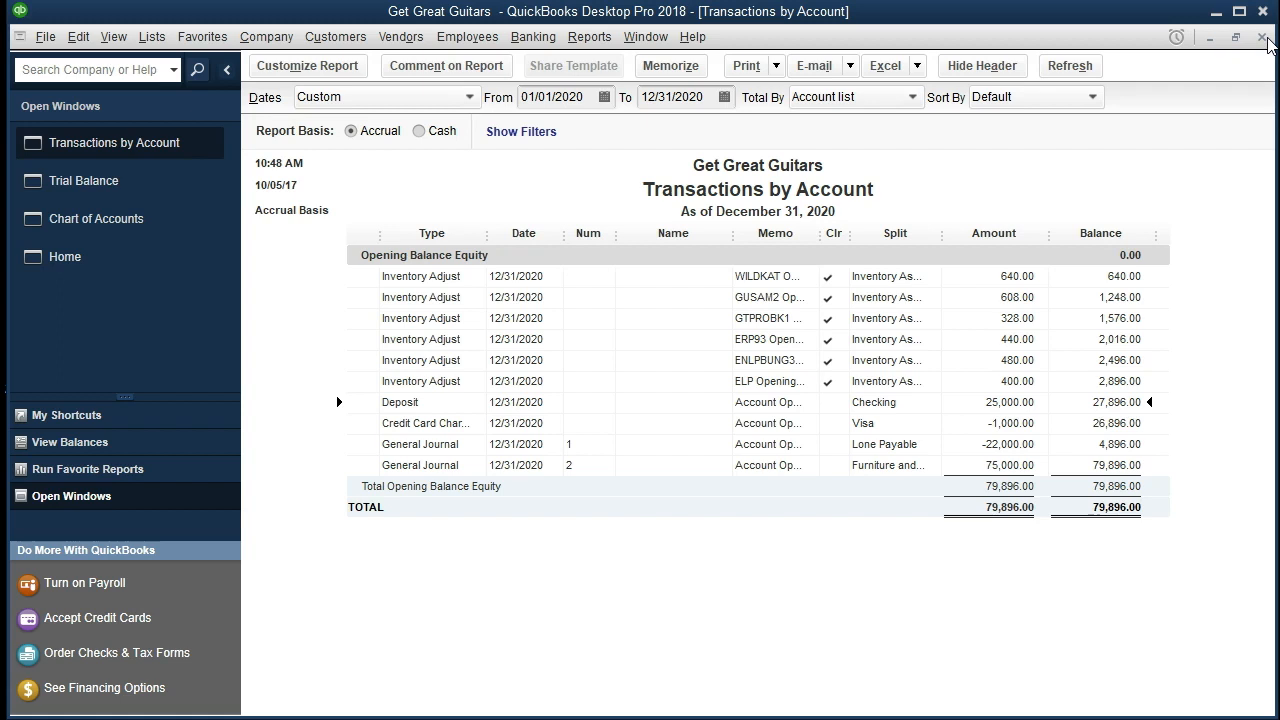
click(1263, 38)
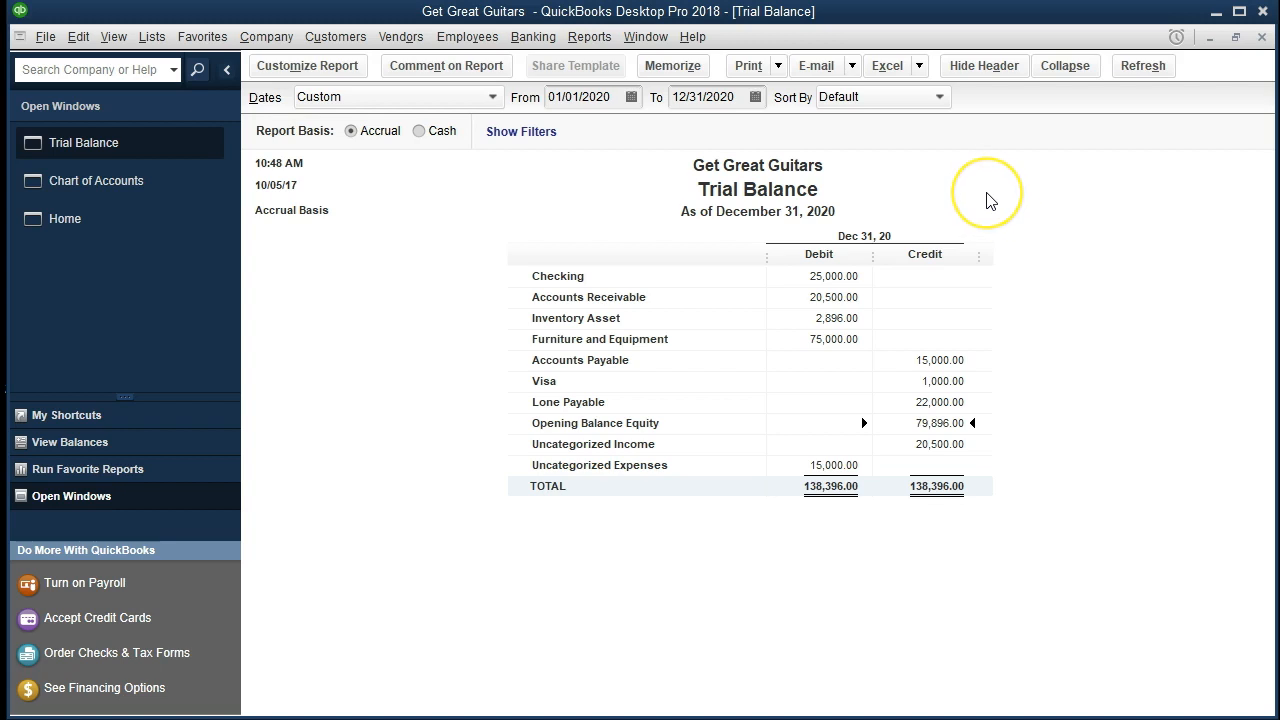
Export the trial balance to Excel as a new worksheet in the existing Section 6 workbook.
click(920, 66)
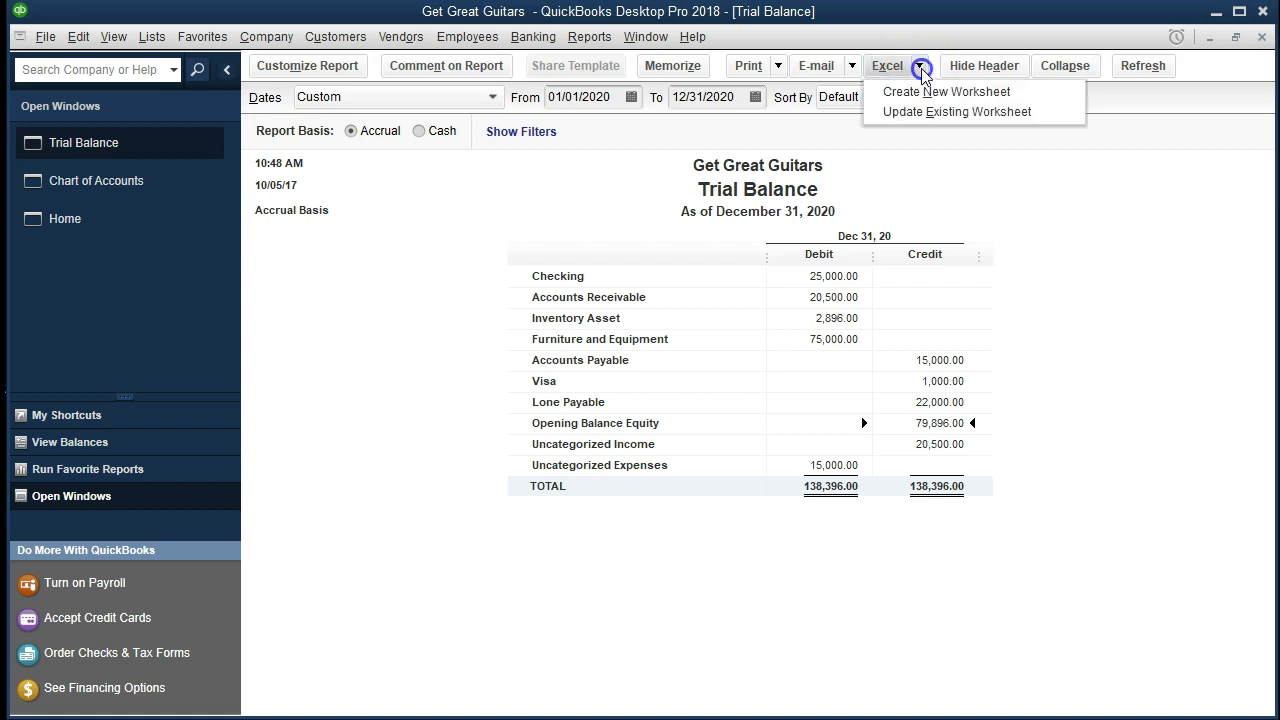
click(1034, 94)
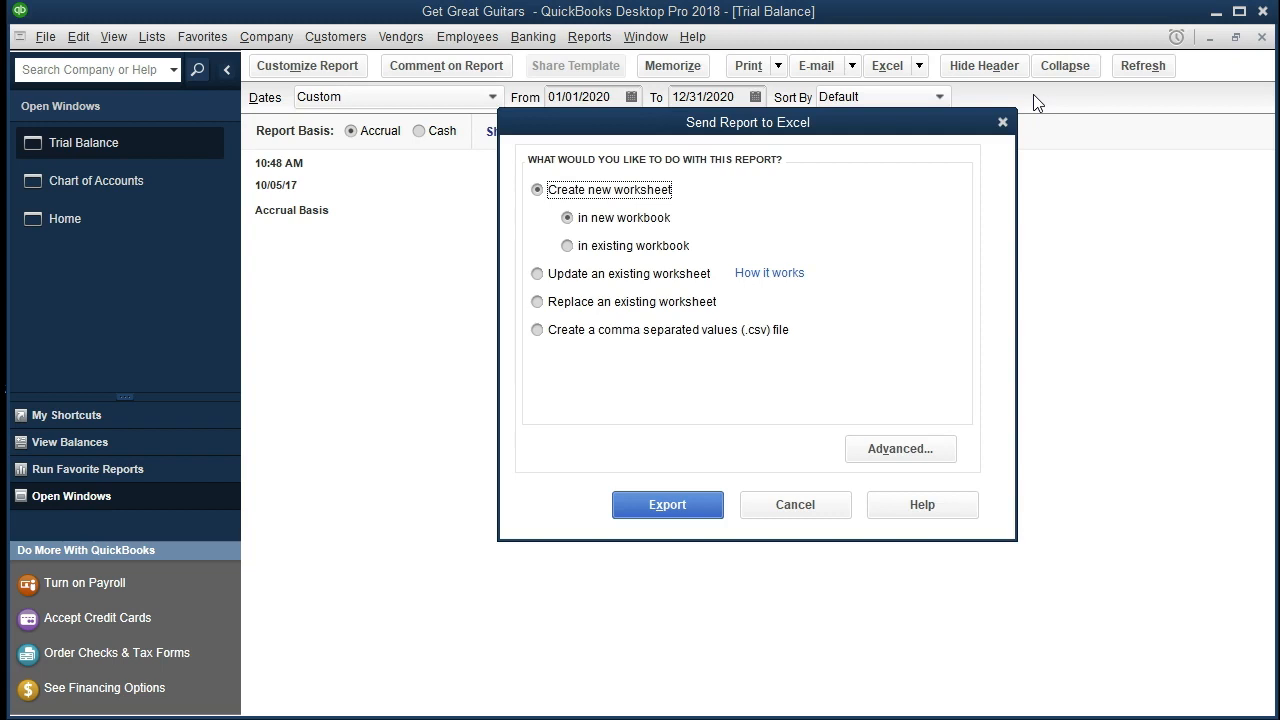
click(568, 248)
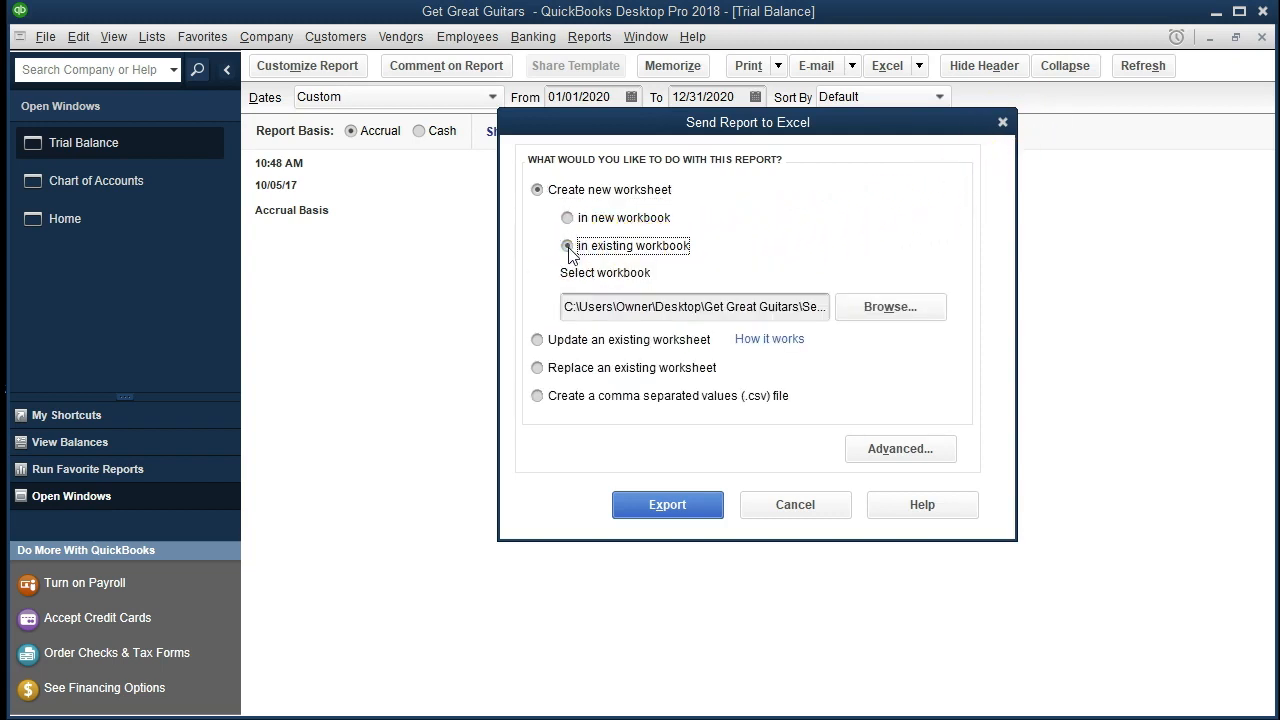
click(719, 302)
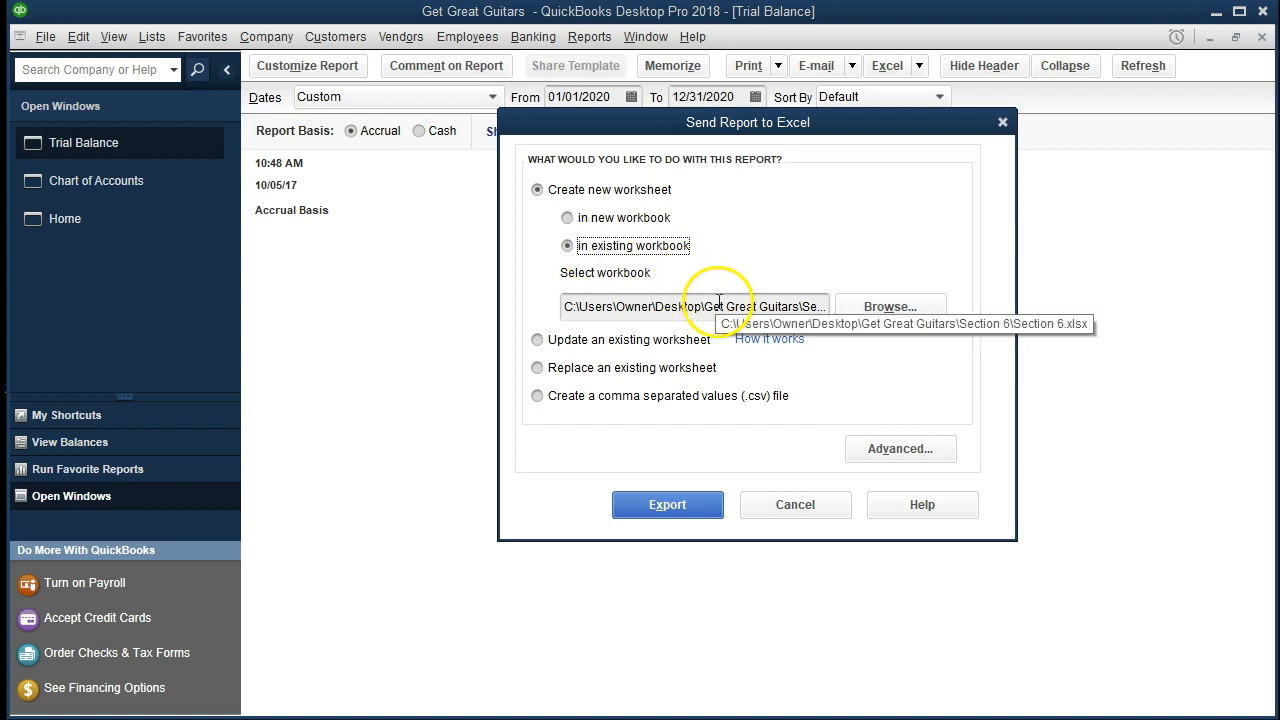
click(880, 320)
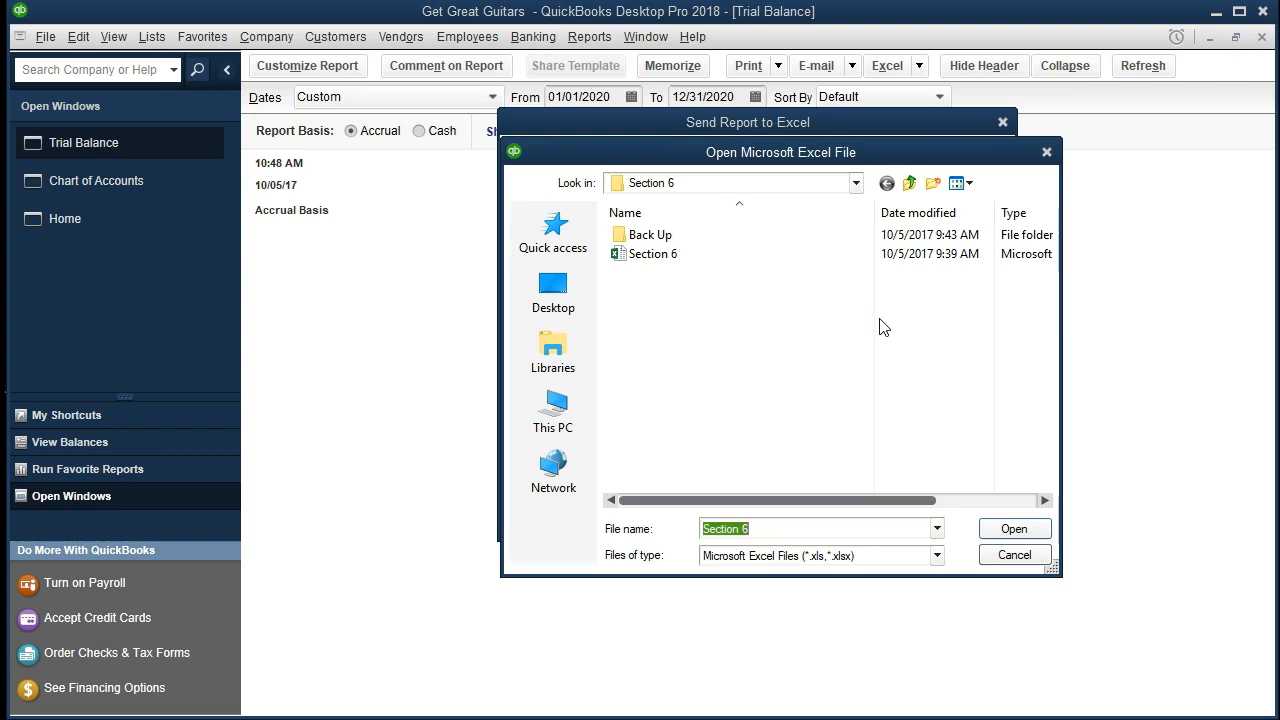
double_click(697, 262)
click(706, 391)
click(668, 505)
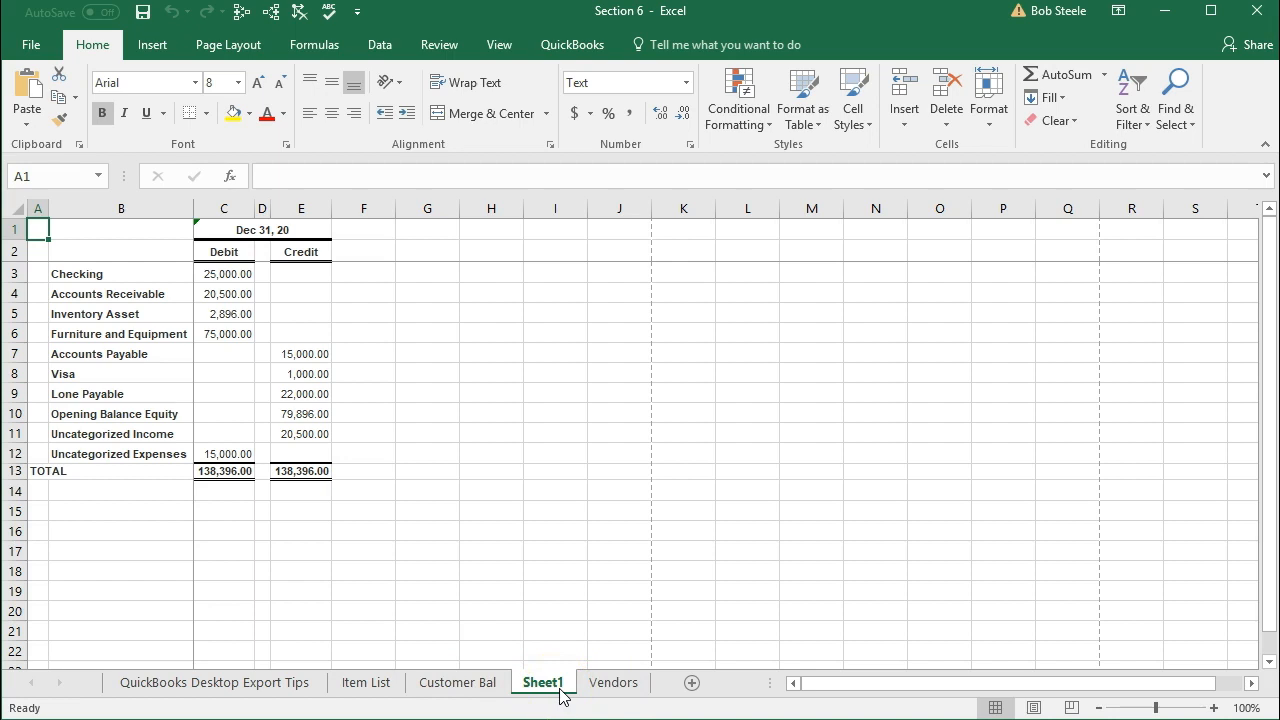
Move the exported trial balance sheet after Vendors and rename it Trial Bal Beg Bal.
drag(556, 692, 660, 686)
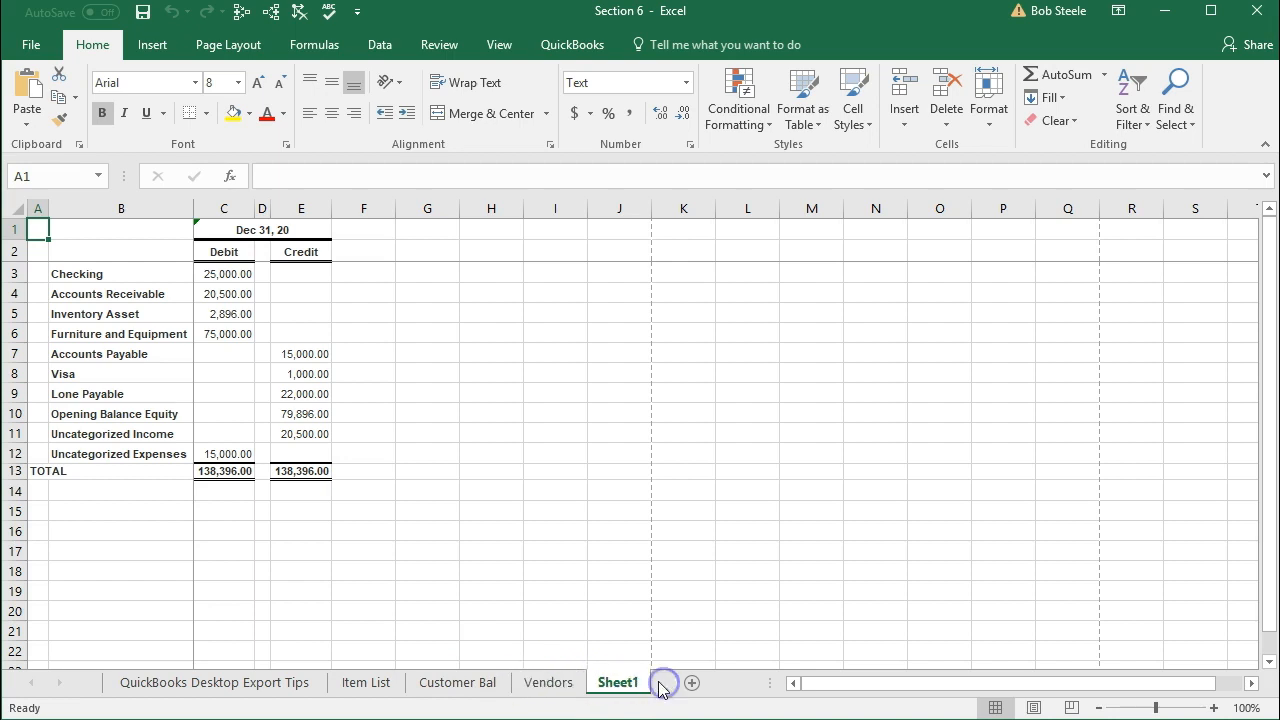
double_click(621, 690)
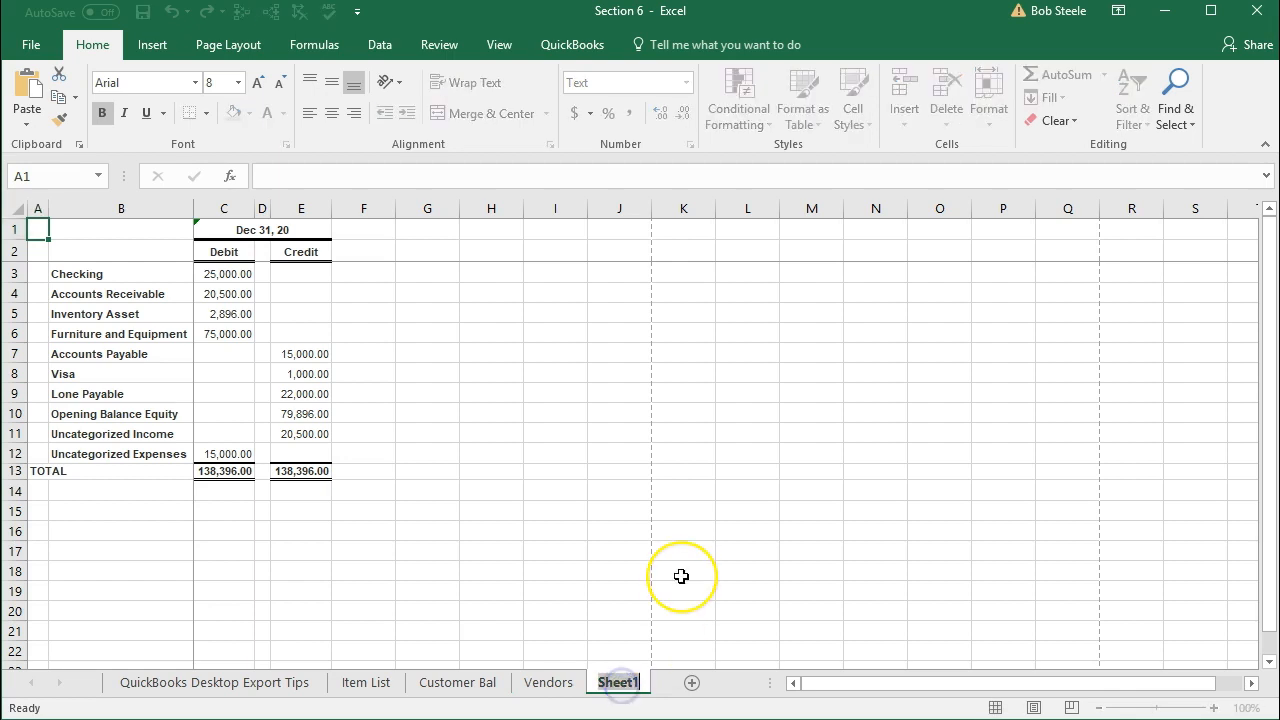
text(Trial Bal)
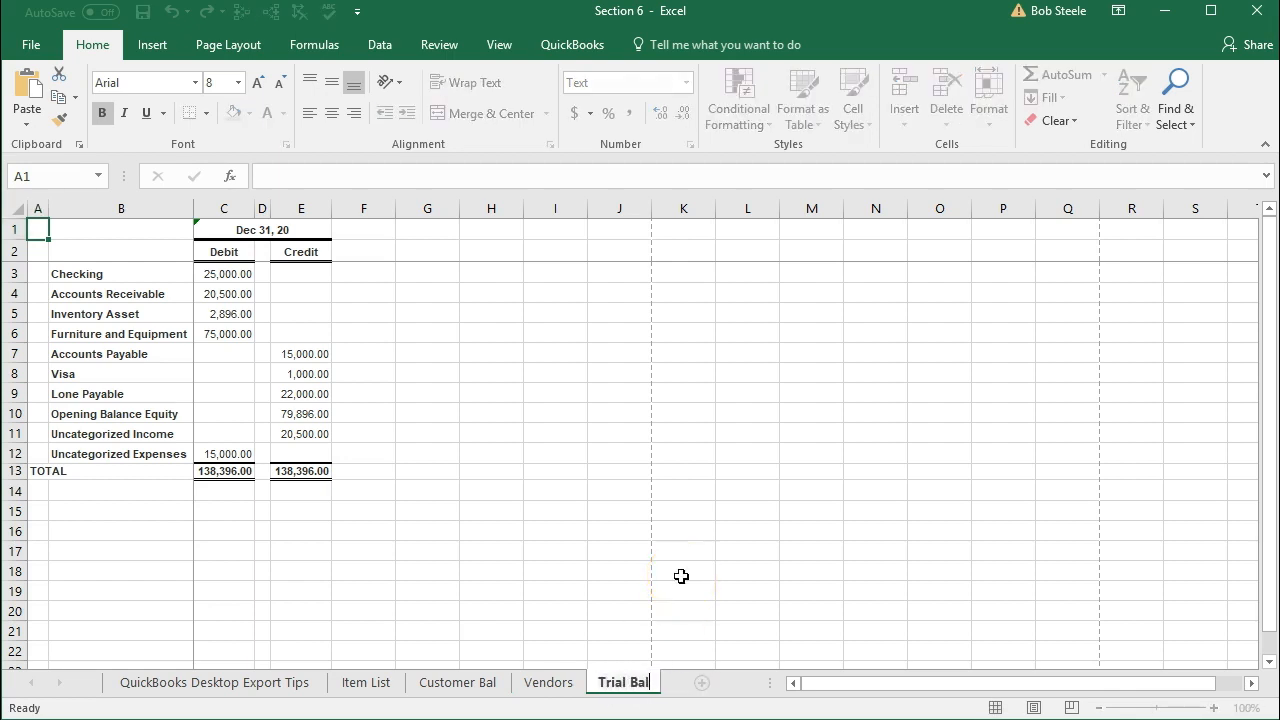
text( Beg Bal)
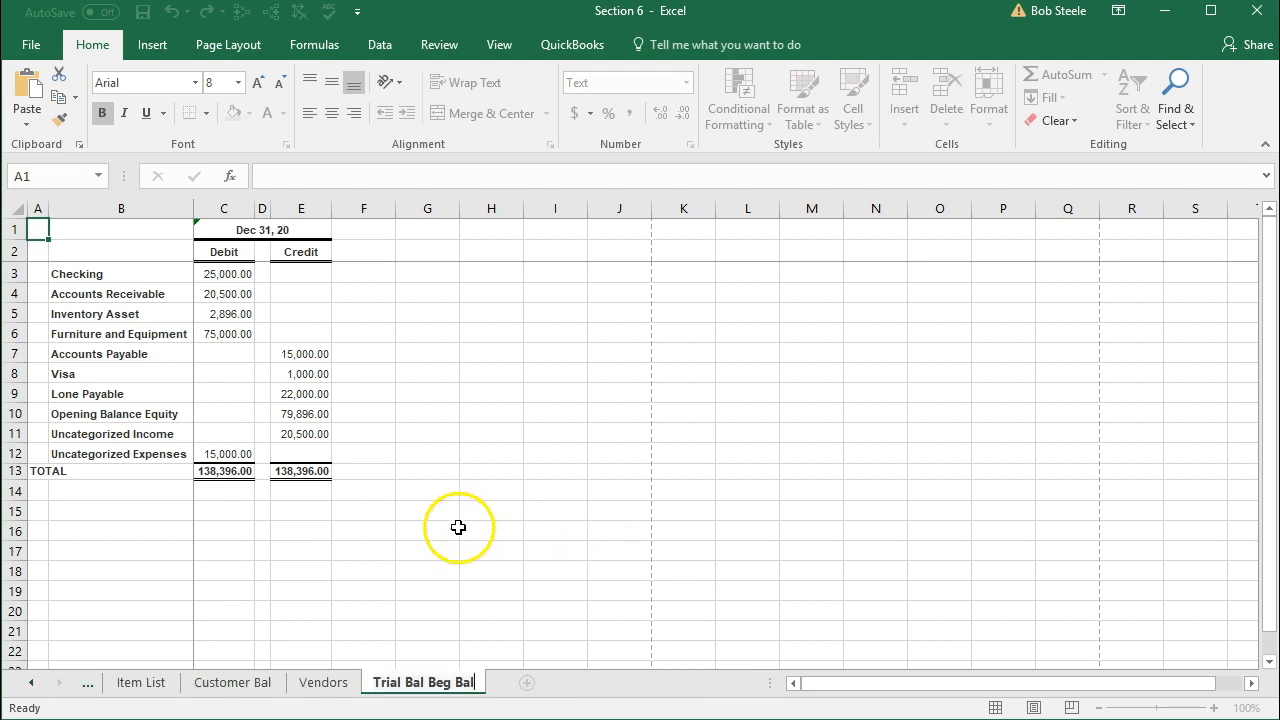
click(340, 535)
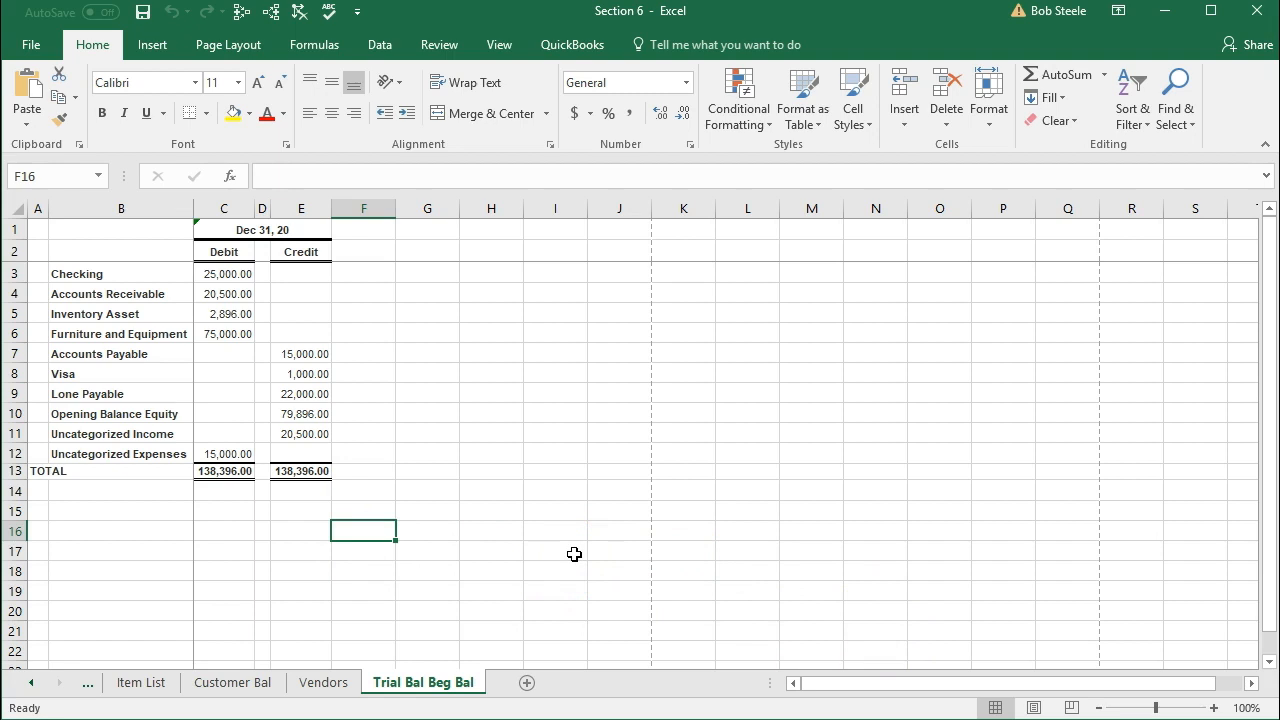
Enlarge the view of the Trial Bal Beg Bal worksheet to 130%.
scroll(574, 554, up, 1)
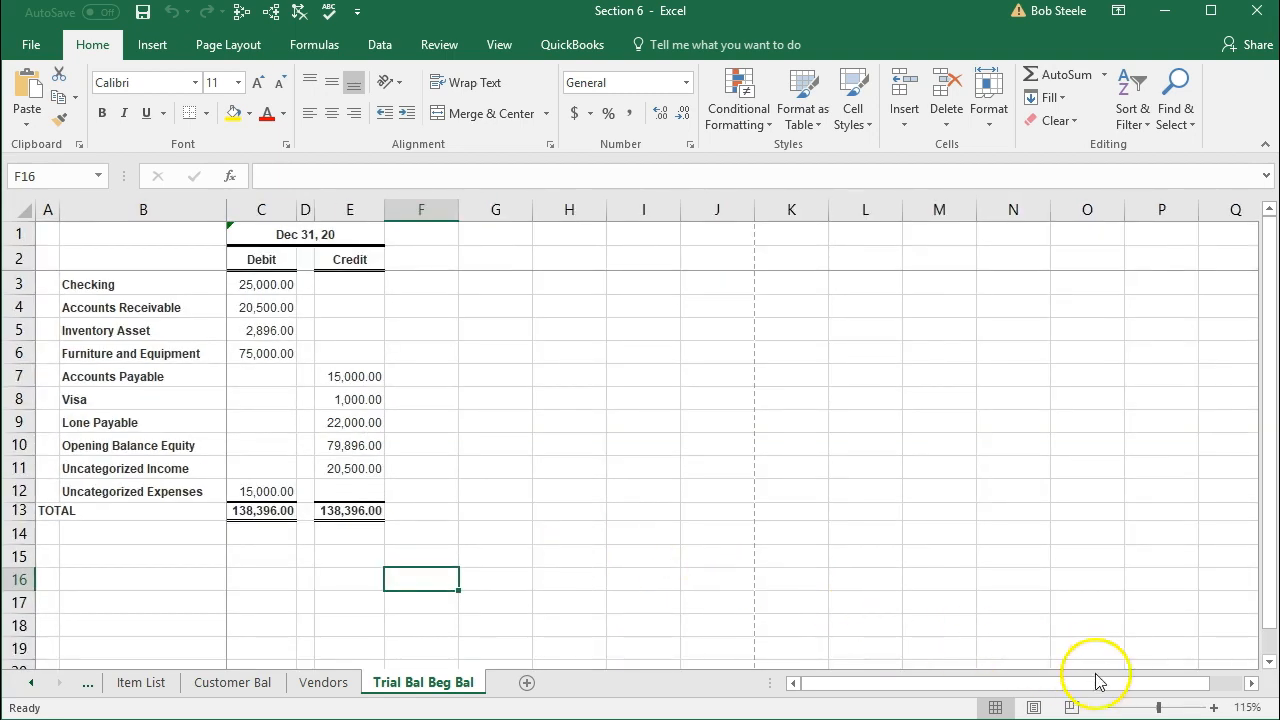
click(1214, 707)
click(1214, 707)
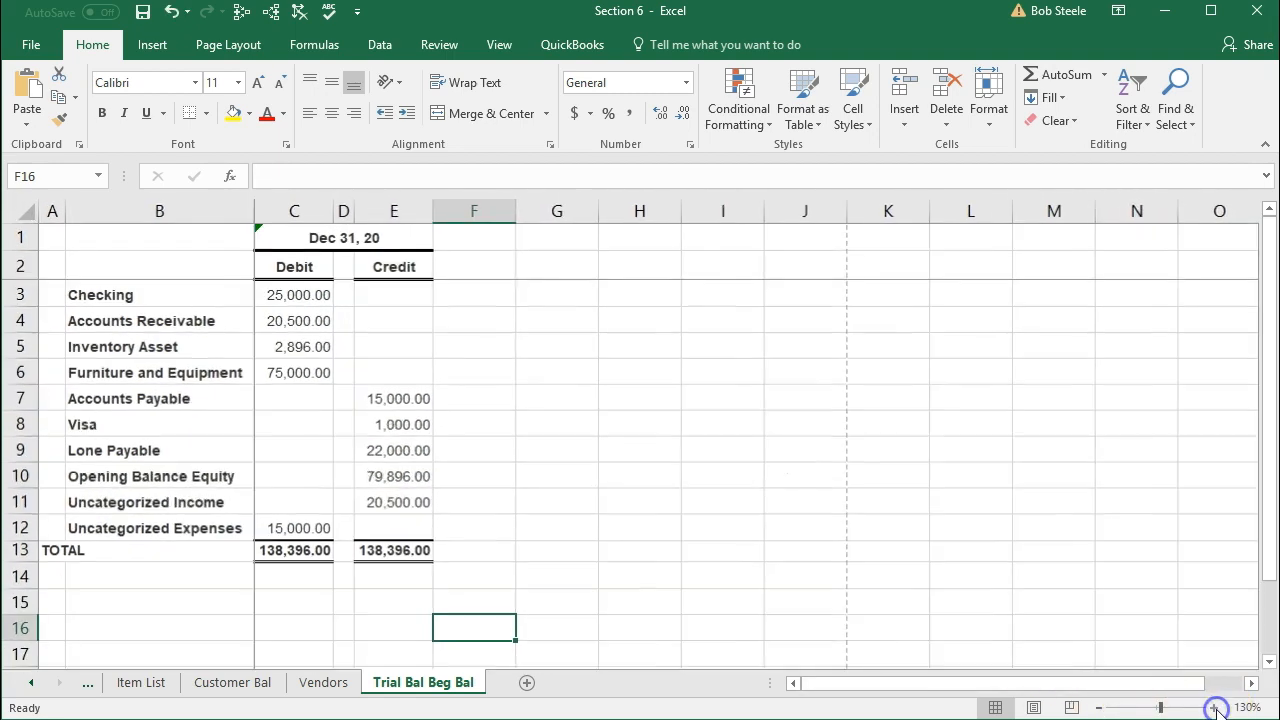
click(625, 552)
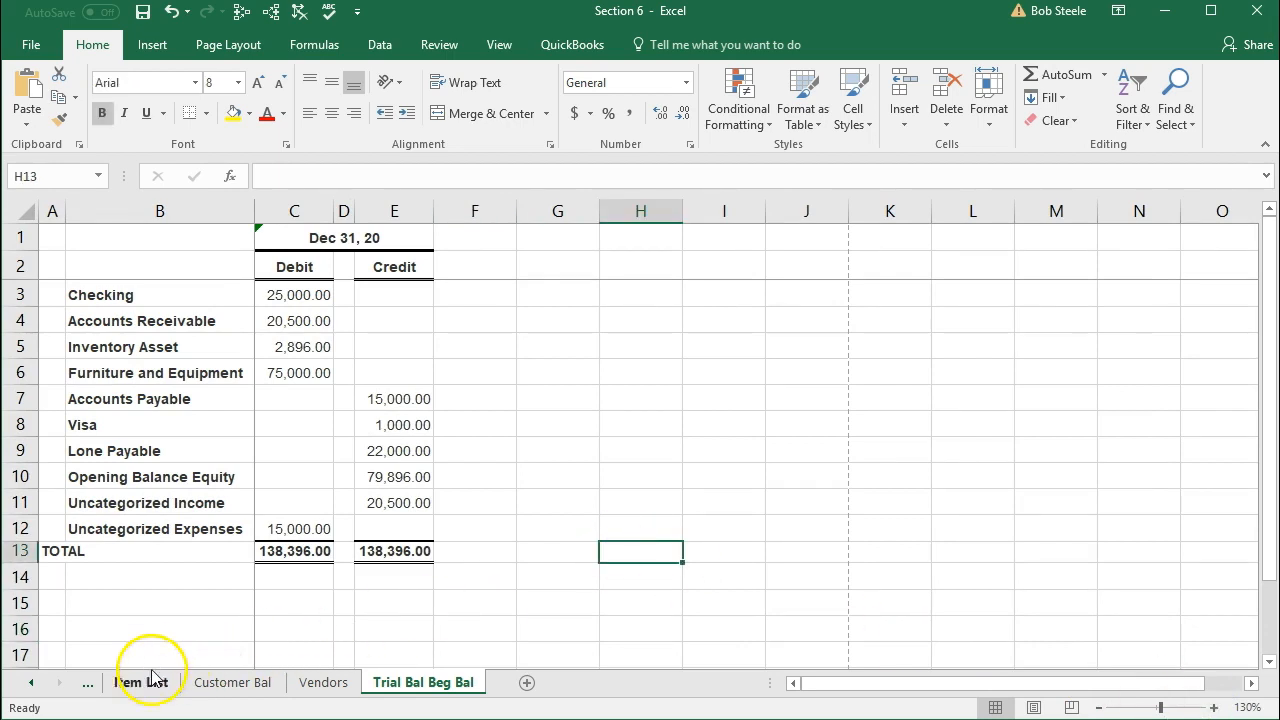